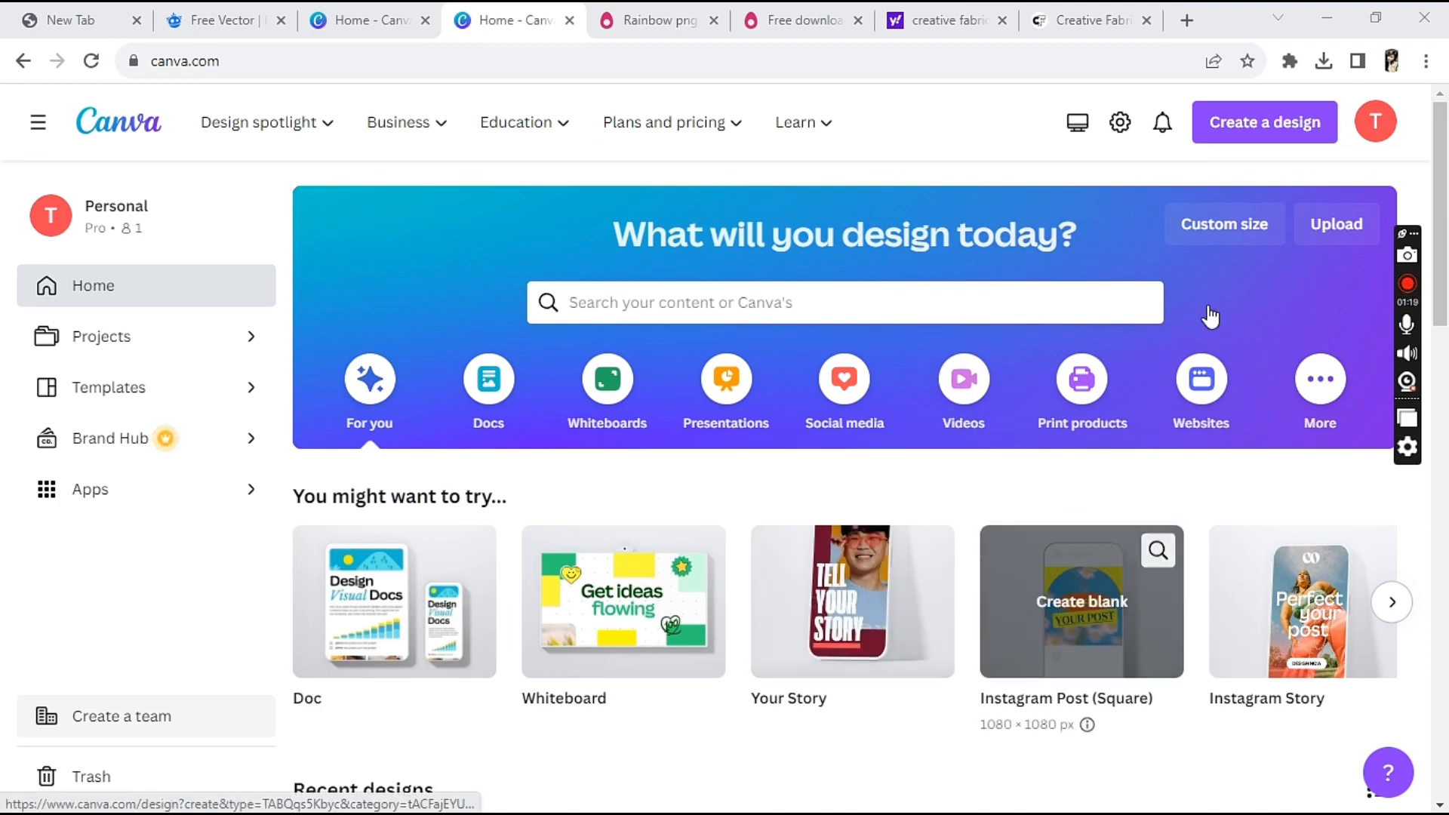
Create a new blank design with the recent custom size of 11.7 × 8.3 in
{"action": "left_click", "coordinate": [1272, 127]}
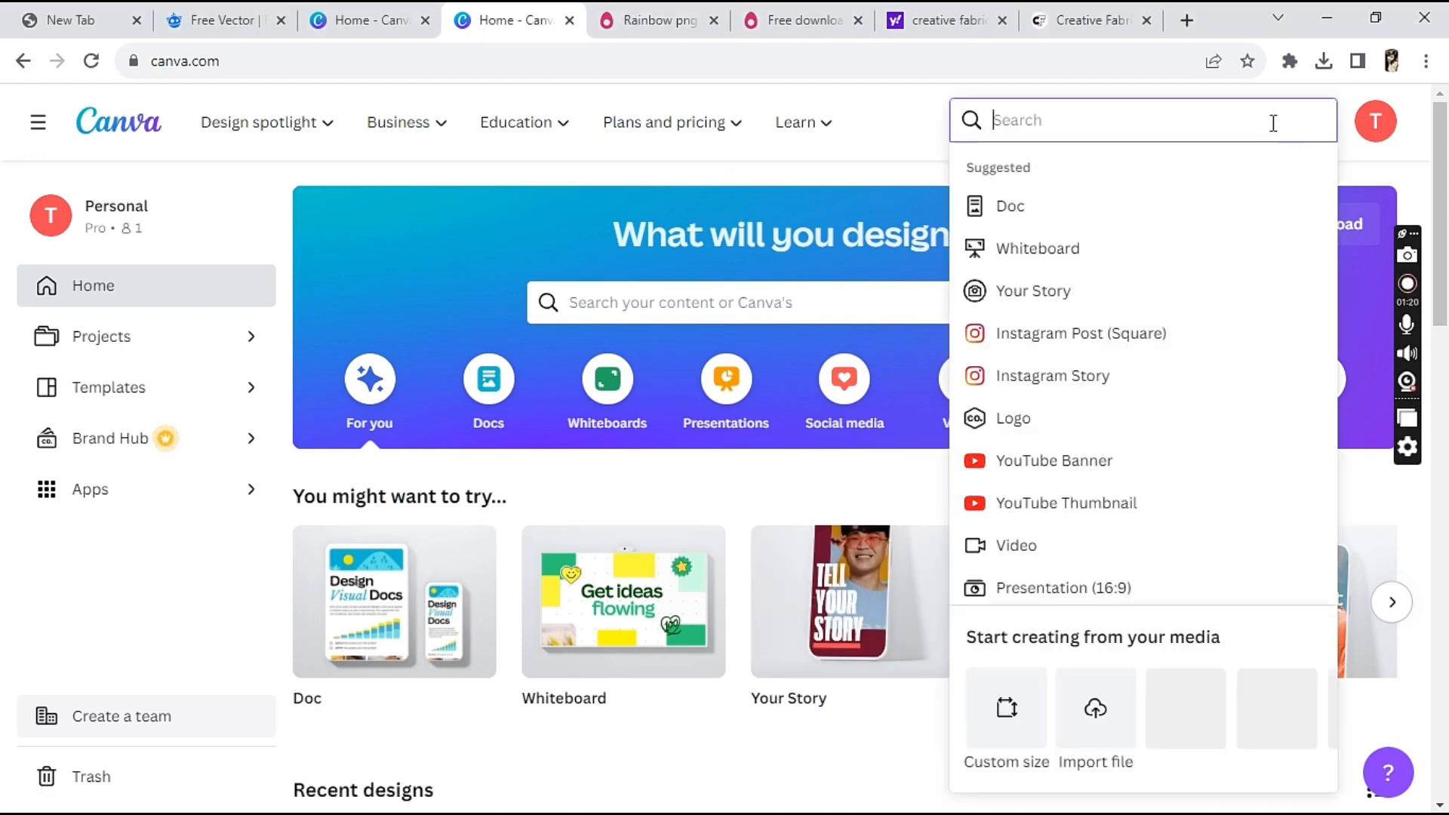
{"action": "left_click", "coordinate": [1009, 704]}
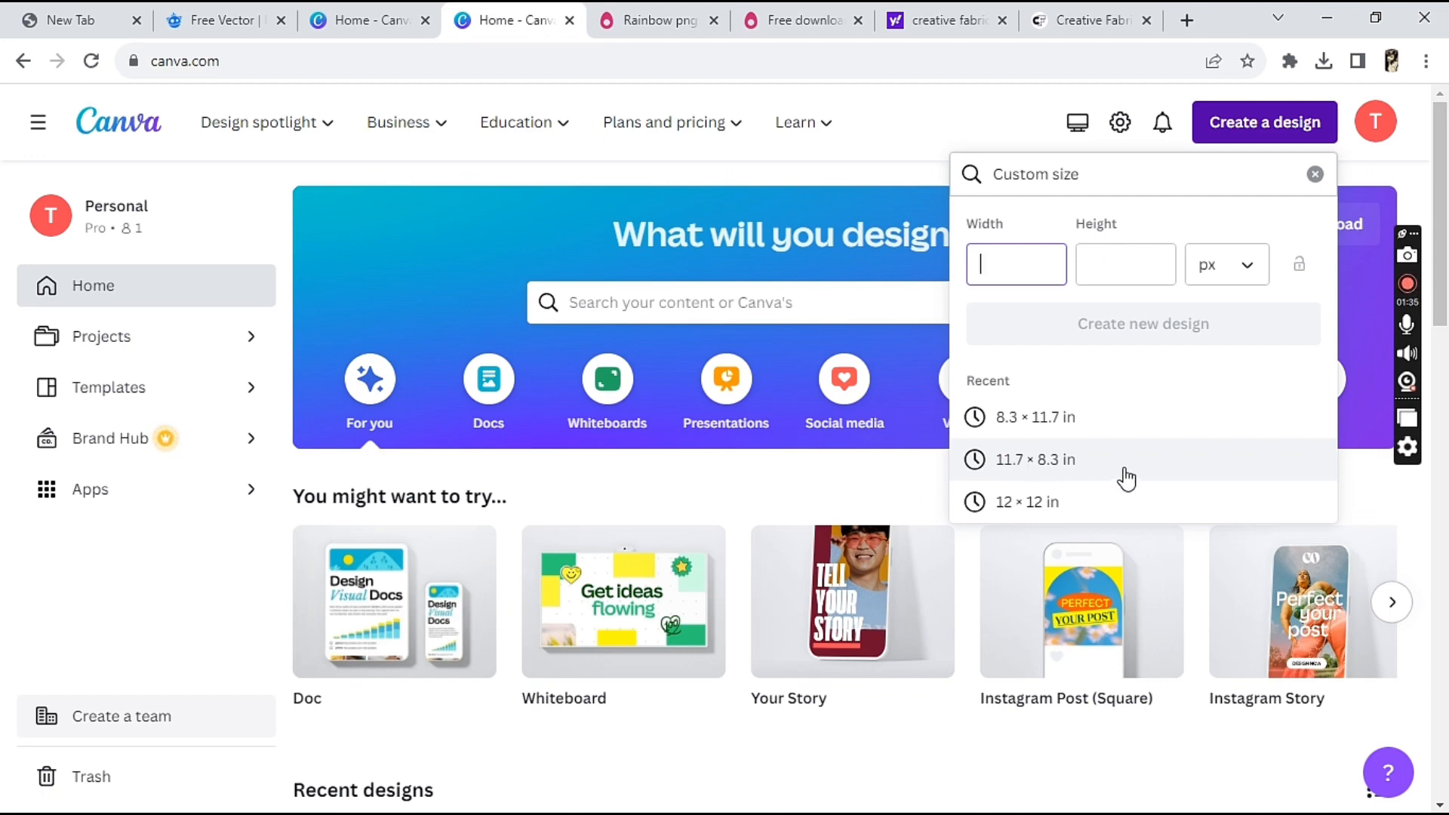
{"action": "left_click", "coordinate": [1015, 464]}
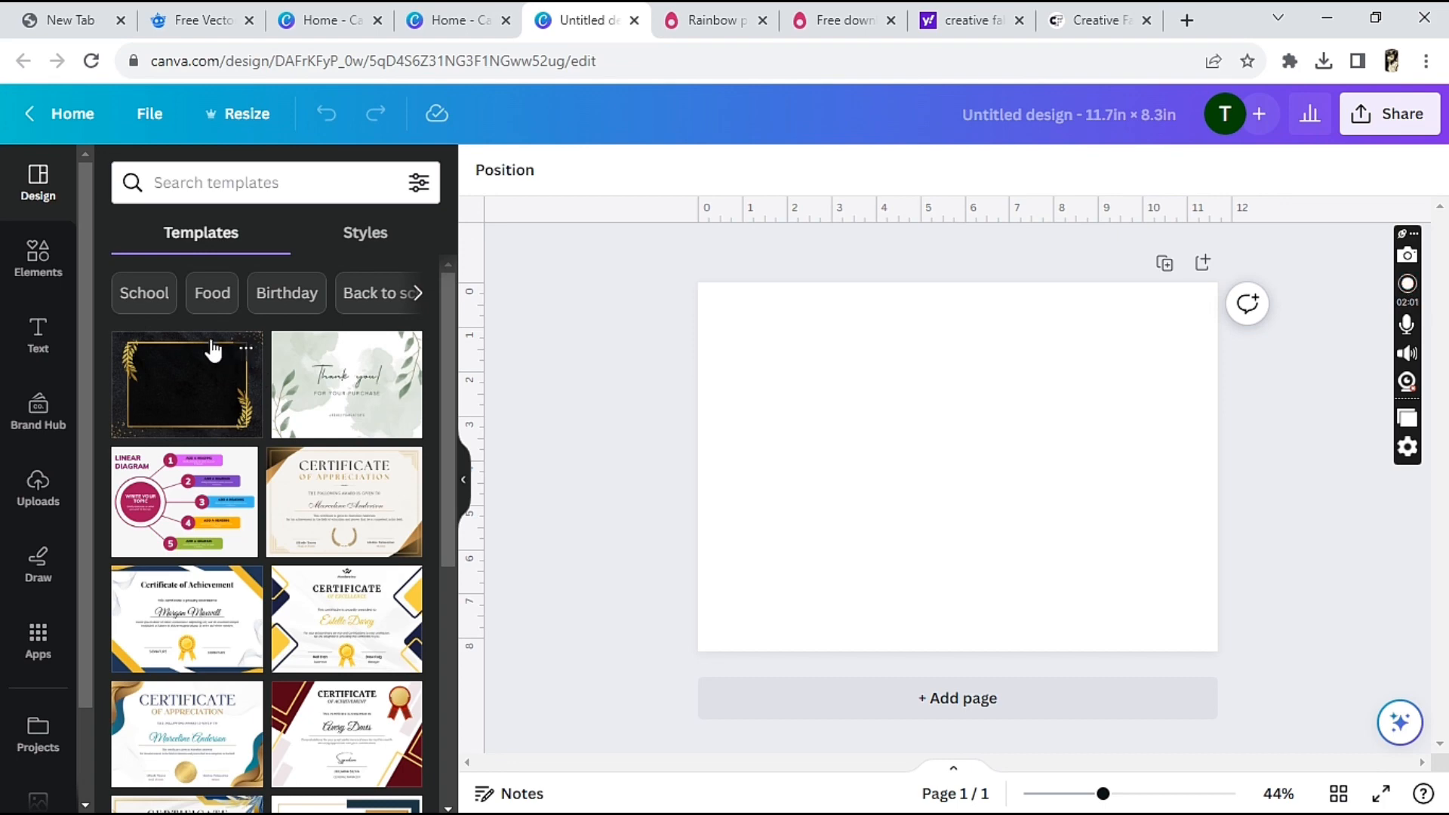
Search the elements library for "party banner frame"
{"action": "left_click", "coordinate": [32, 265]}
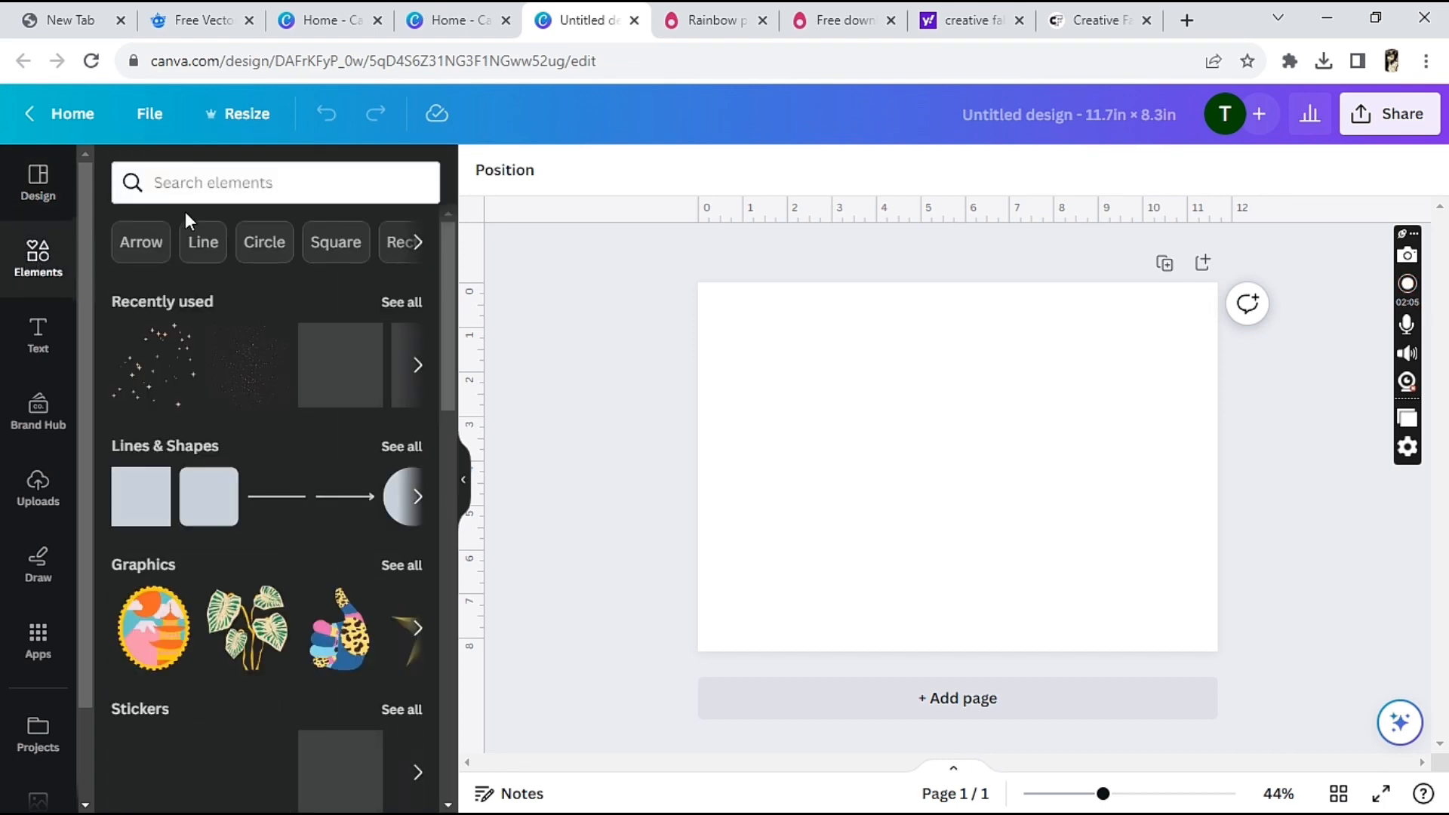
{"action": "left_click", "coordinate": [230, 181]}
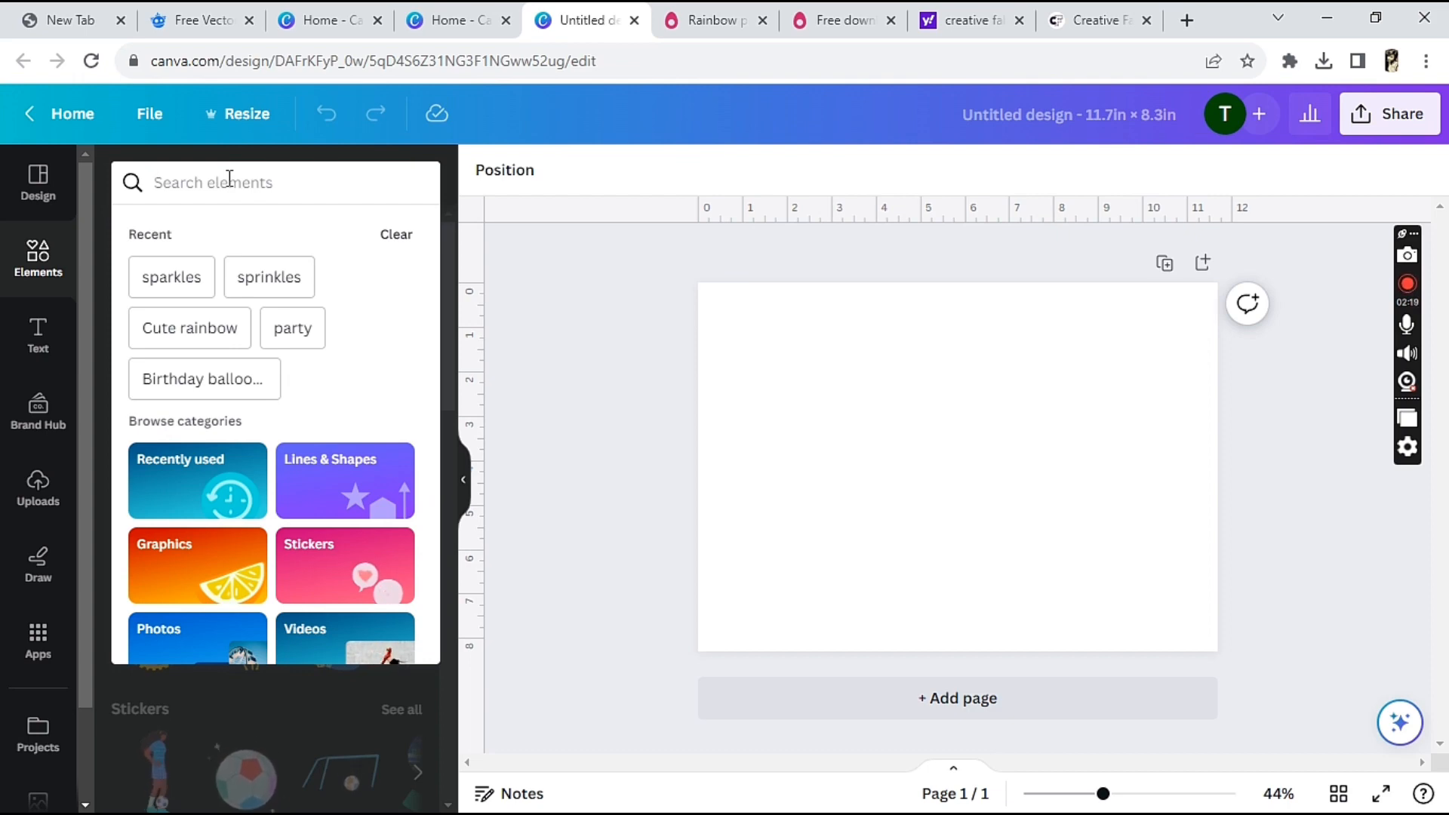
{"action": "type", "text": "part"}
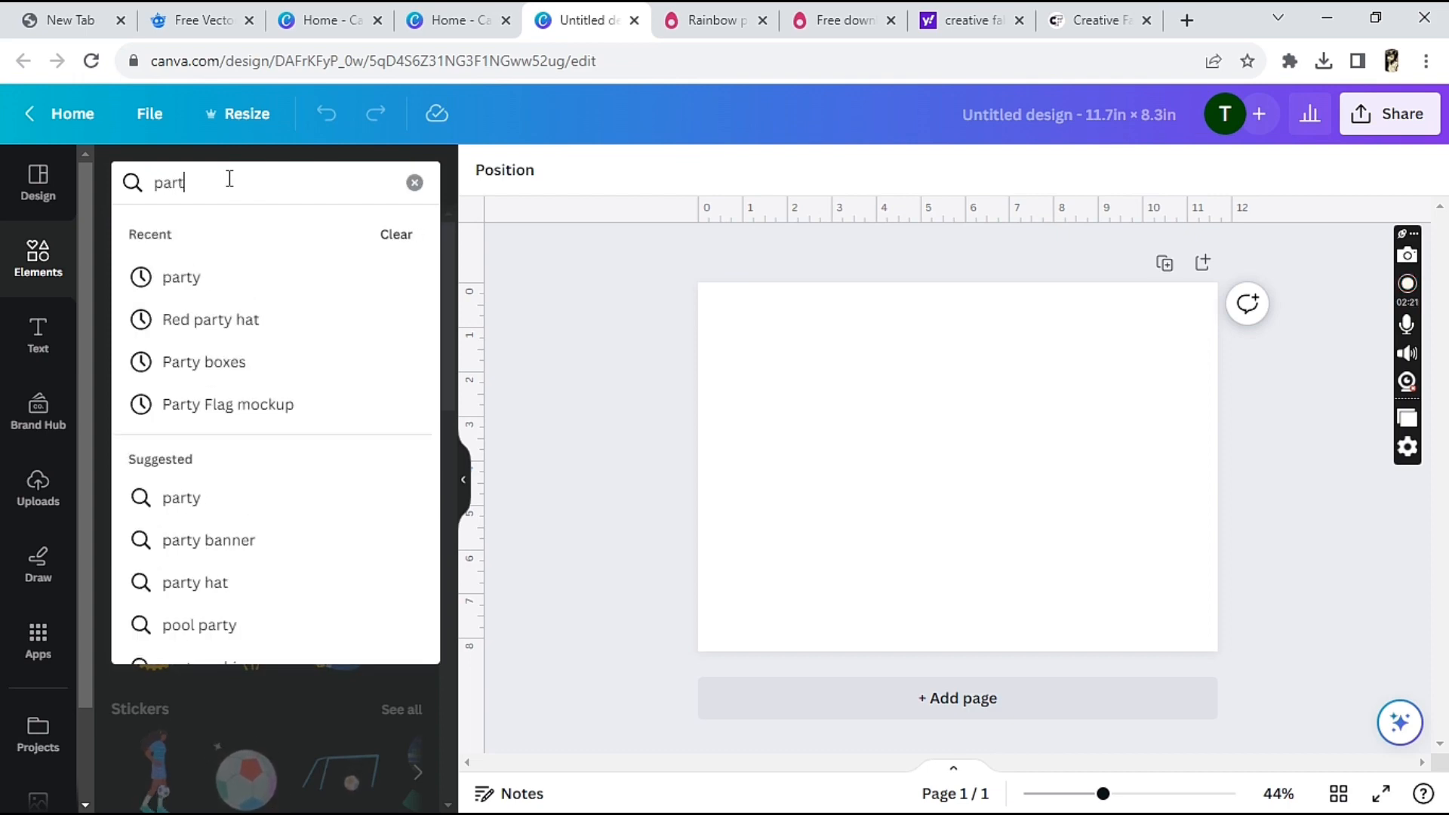
{"action": "type", "text": "y bann"}
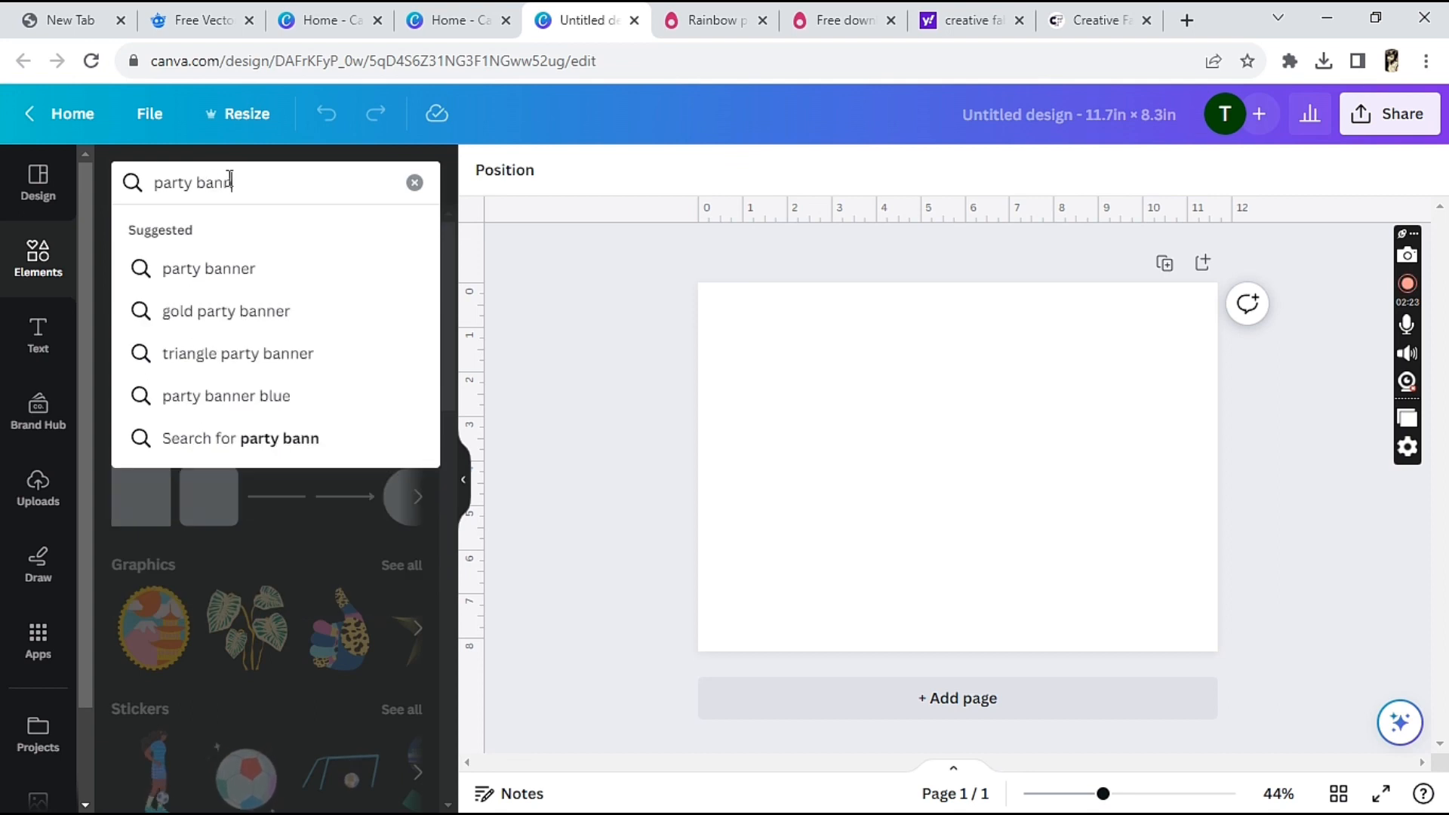
{"action": "type", "text": "er frame"}
{"action": "key", "text": "Return"}
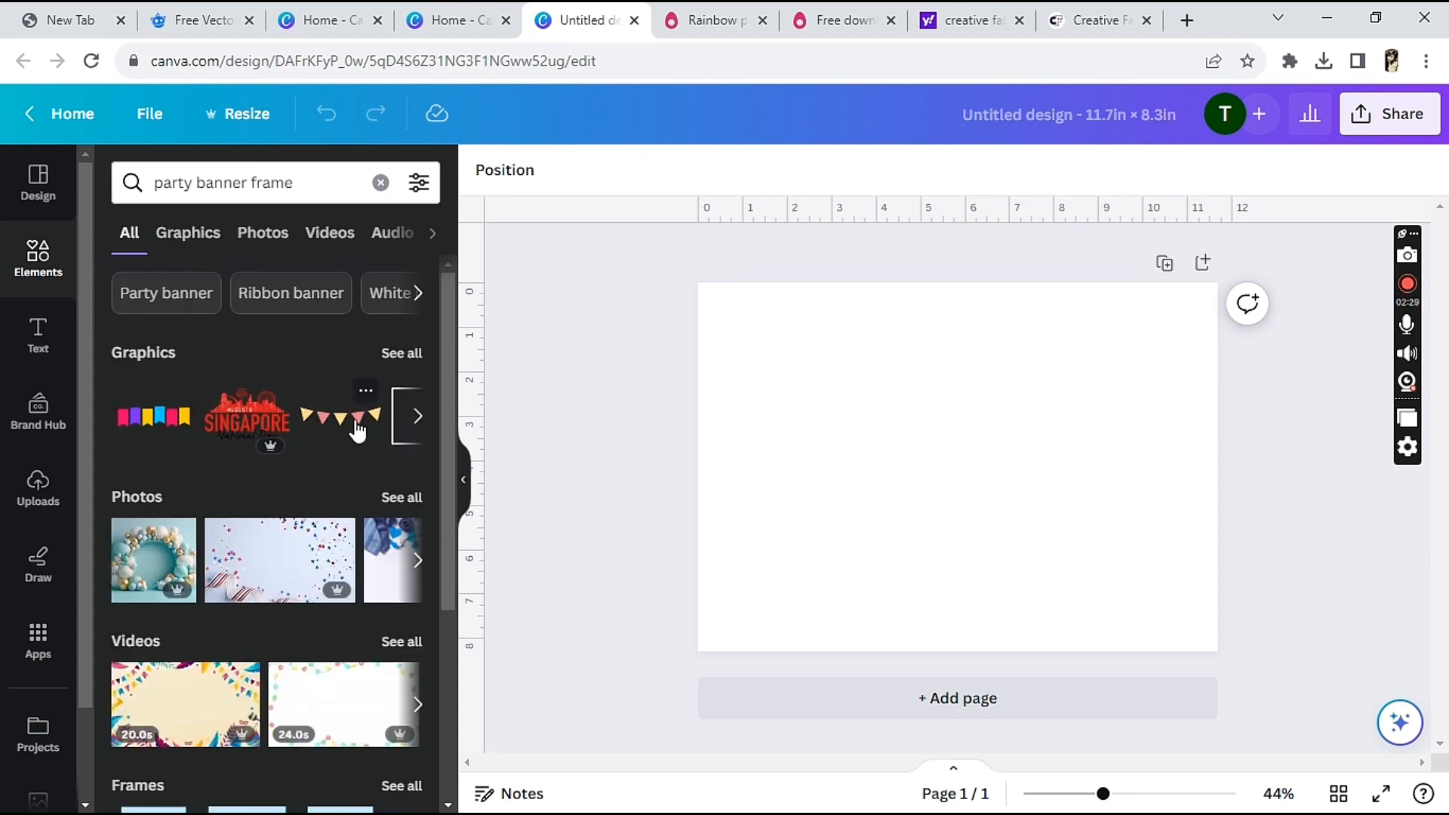
Show all matching frames, add the first pennant frame with the pointed bottom, and move it to the page's upper-left corner
{"action": "left_click_drag", "start_coordinate": [449, 439], "coordinate": [462, 628]}
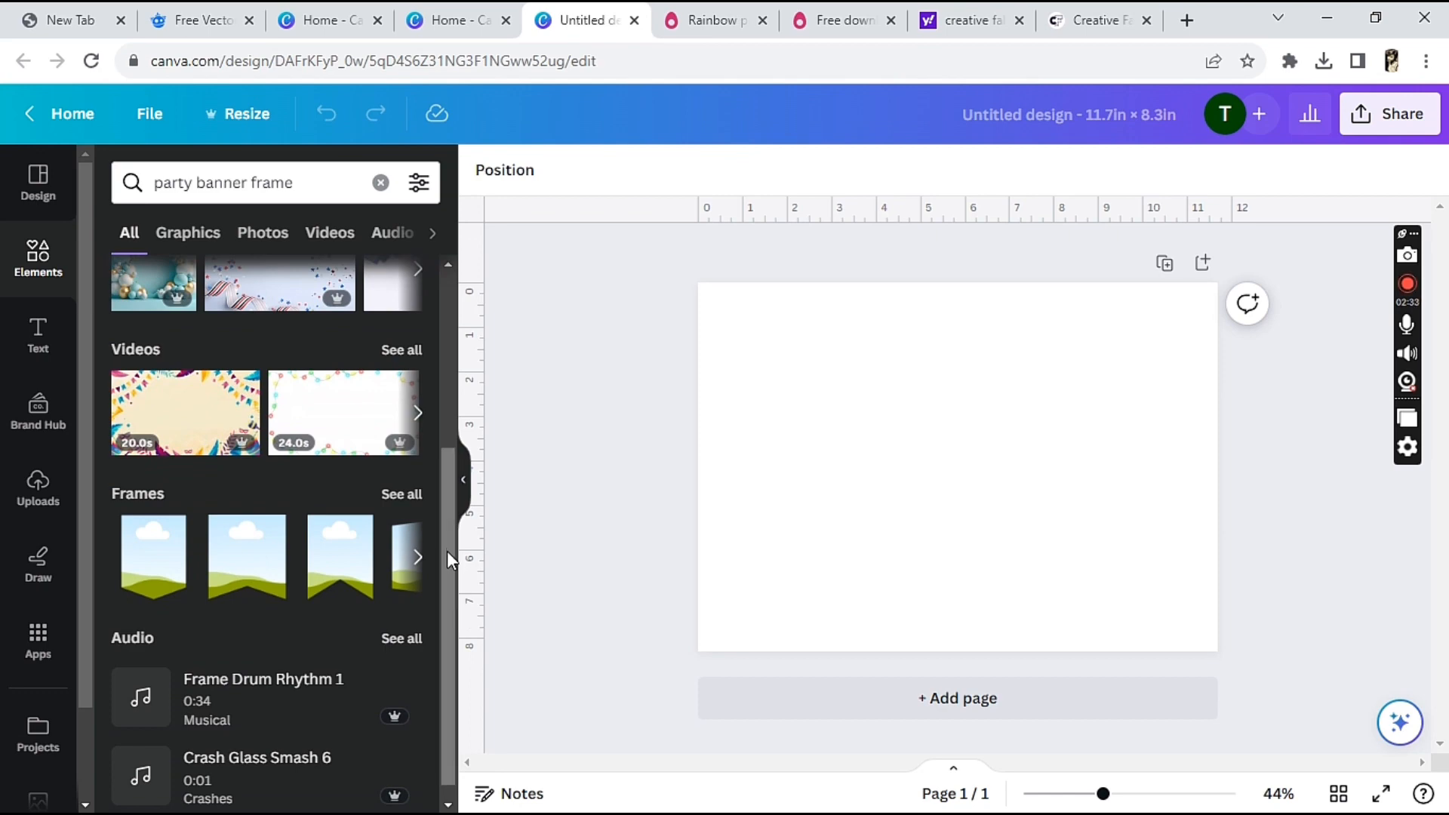
{"action": "left_click", "coordinate": [406, 497]}
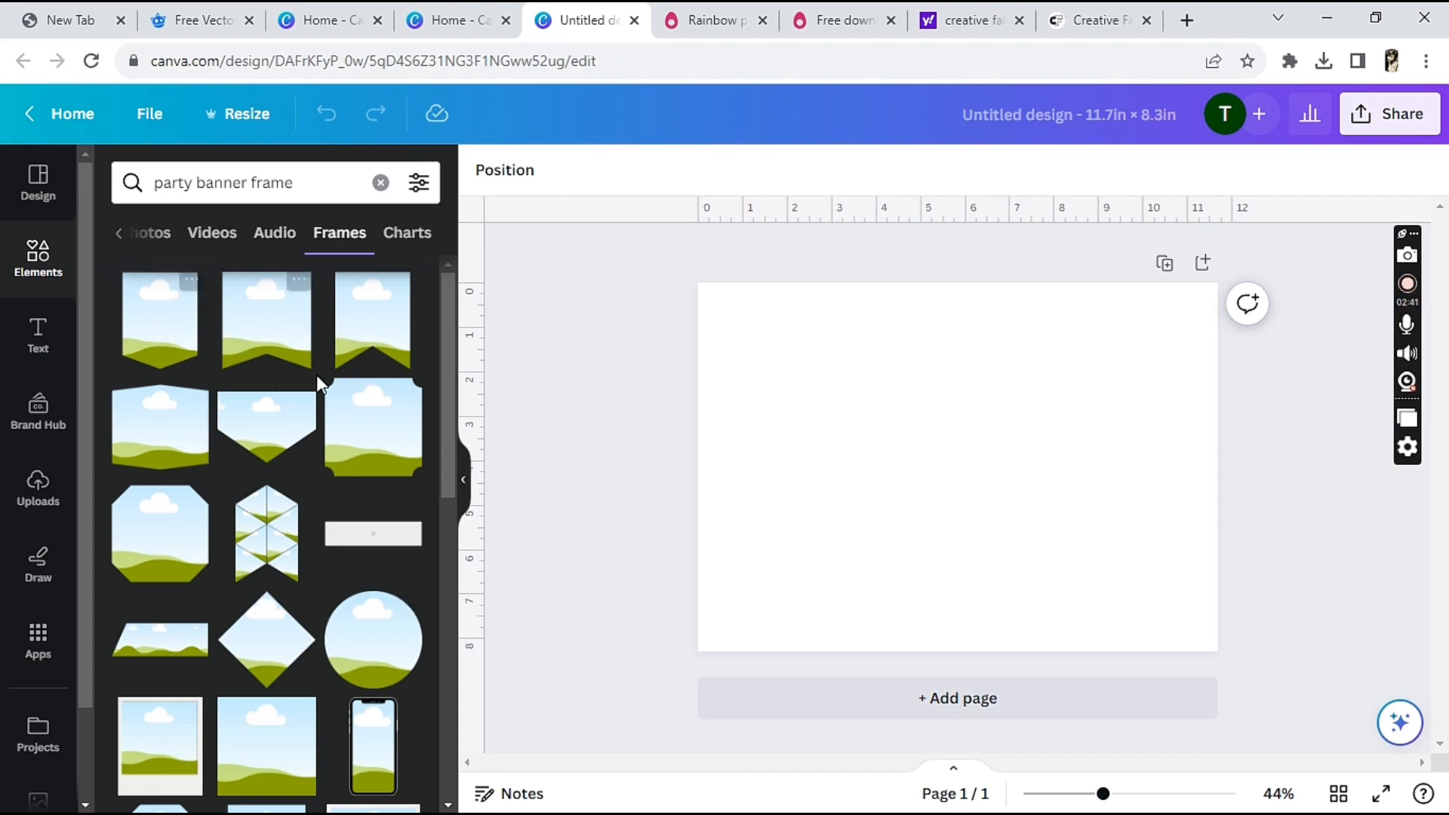
{"action": "left_click", "coordinate": [159, 318]}
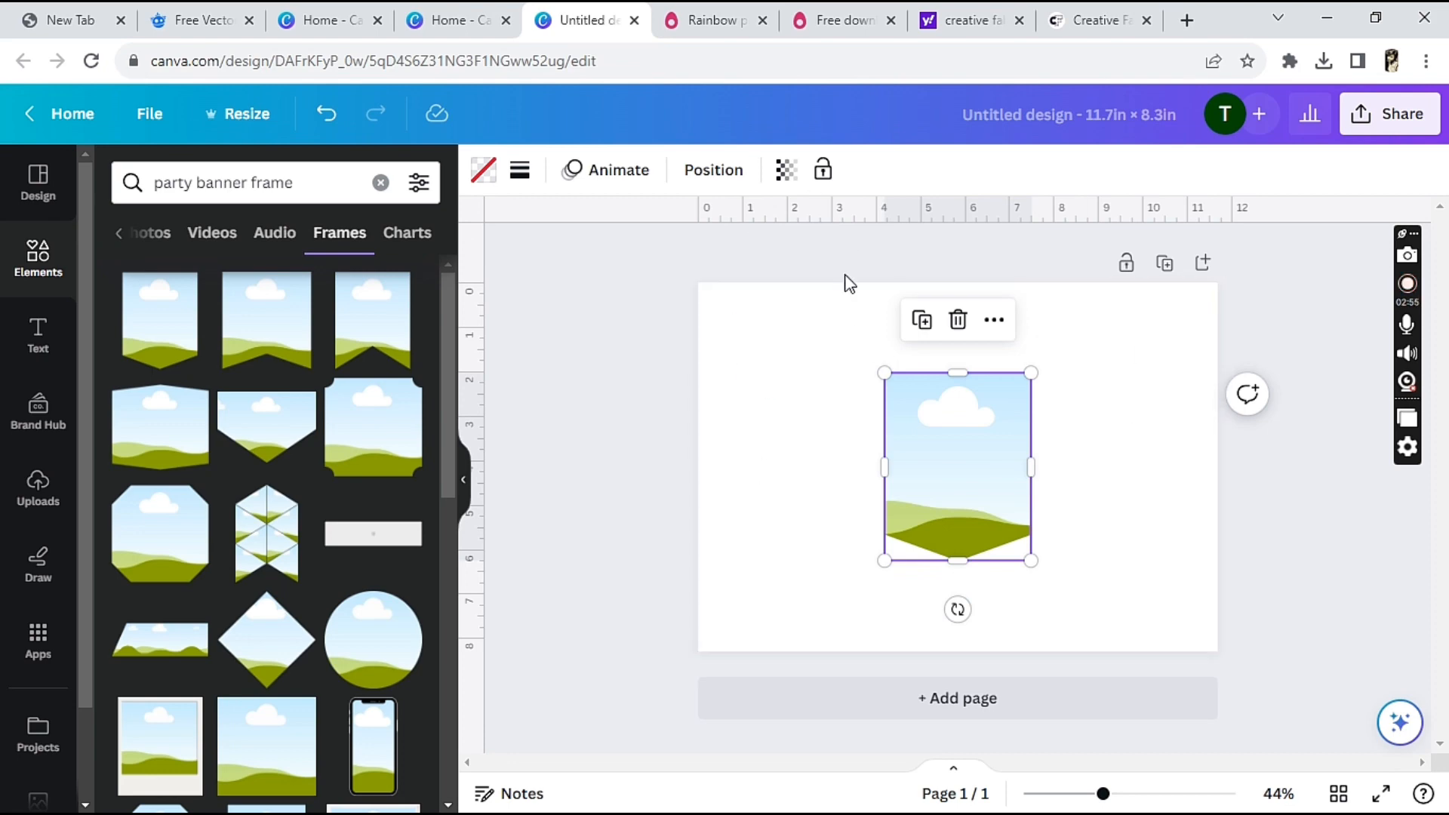
{"action": "left_click_drag", "start_coordinate": [999, 456], "coordinate": [818, 362]}
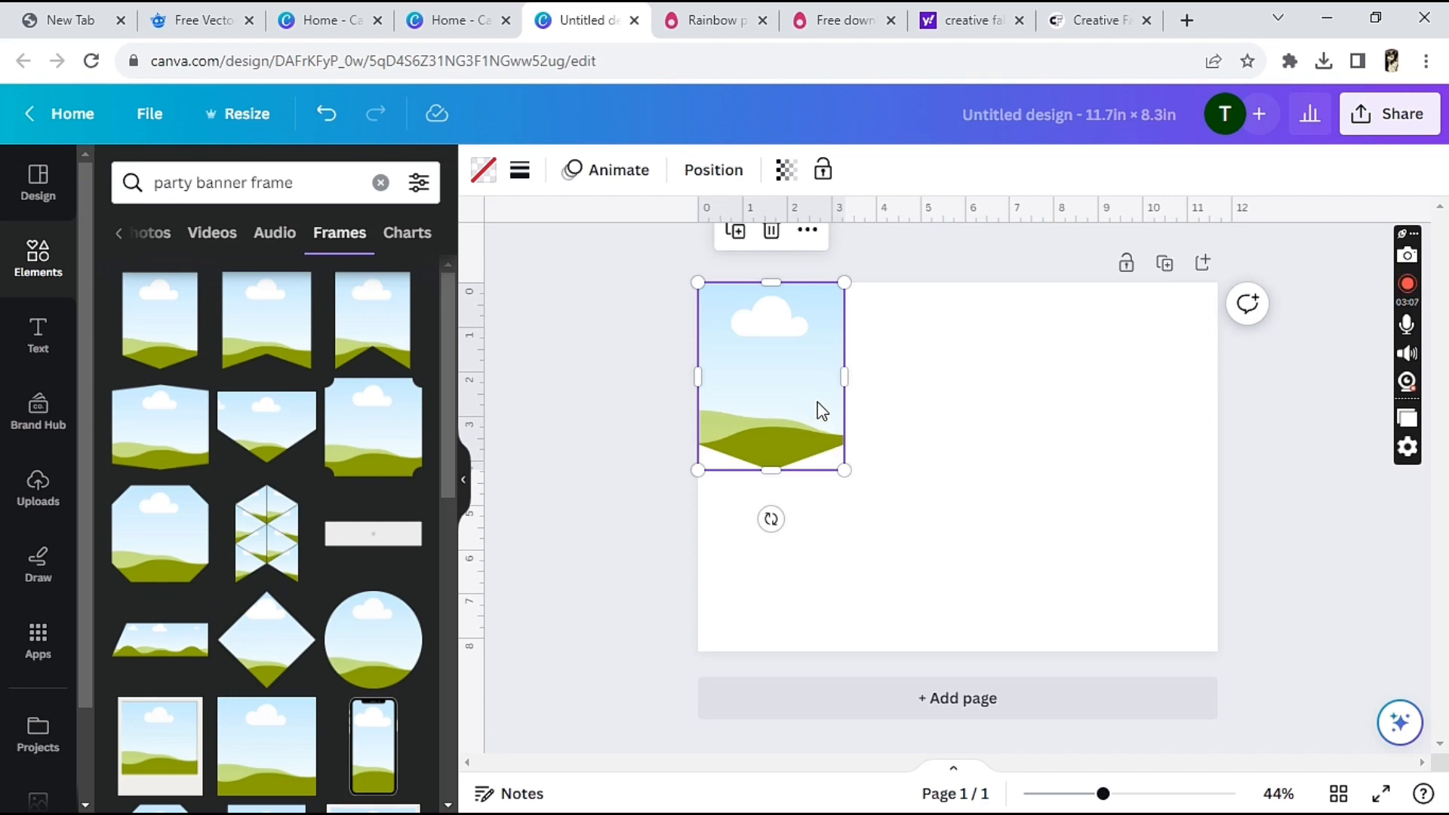
Try a layout of three upright pennant frames in a row, with duplicates rotated a quarter turn beneath them
{"action": "left_click", "coordinate": [735, 231]}
{"action": "left_click_drag", "start_coordinate": [809, 356], "coordinate": [924, 358]}
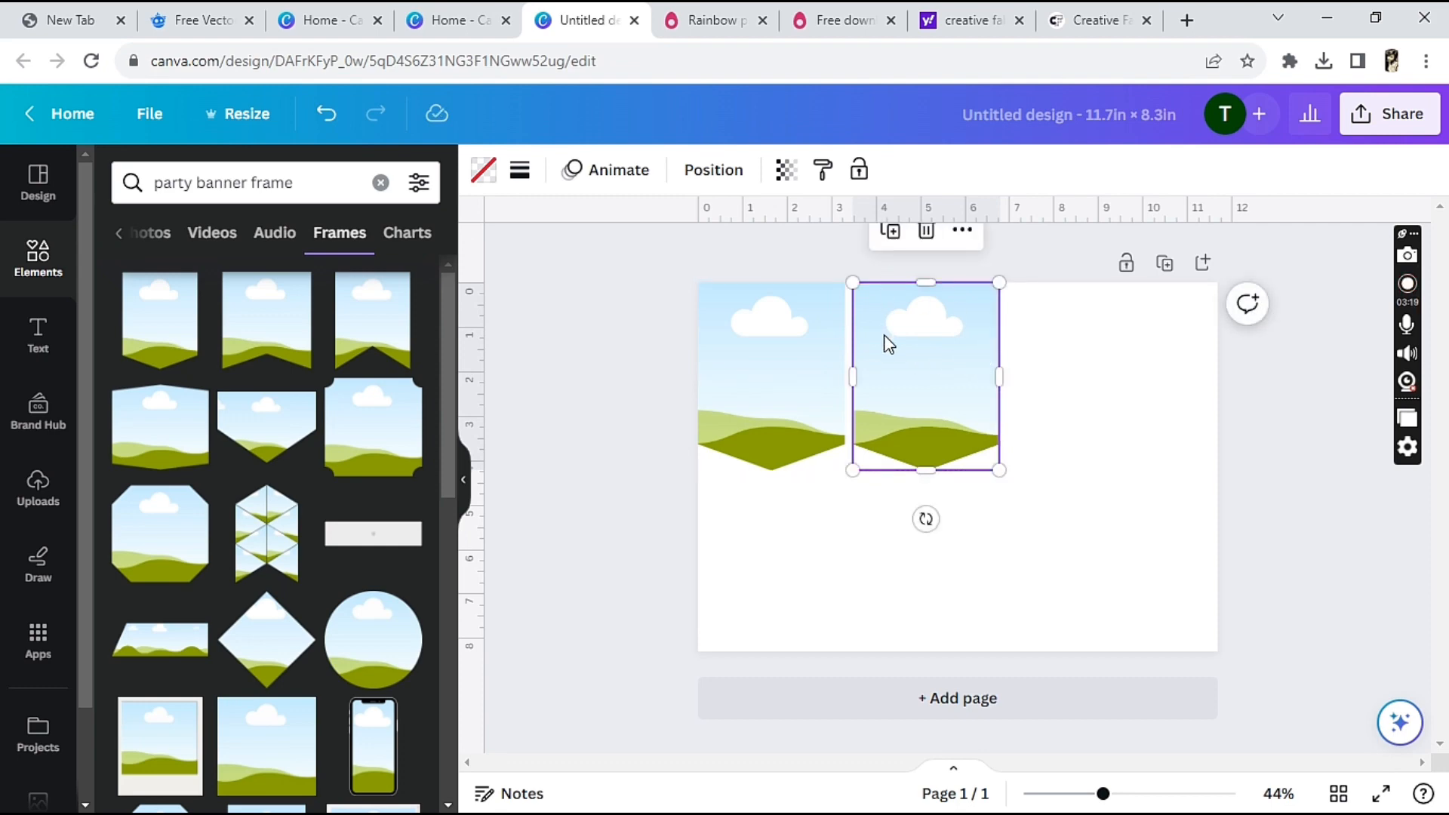
{"action": "left_click", "coordinate": [890, 230]}
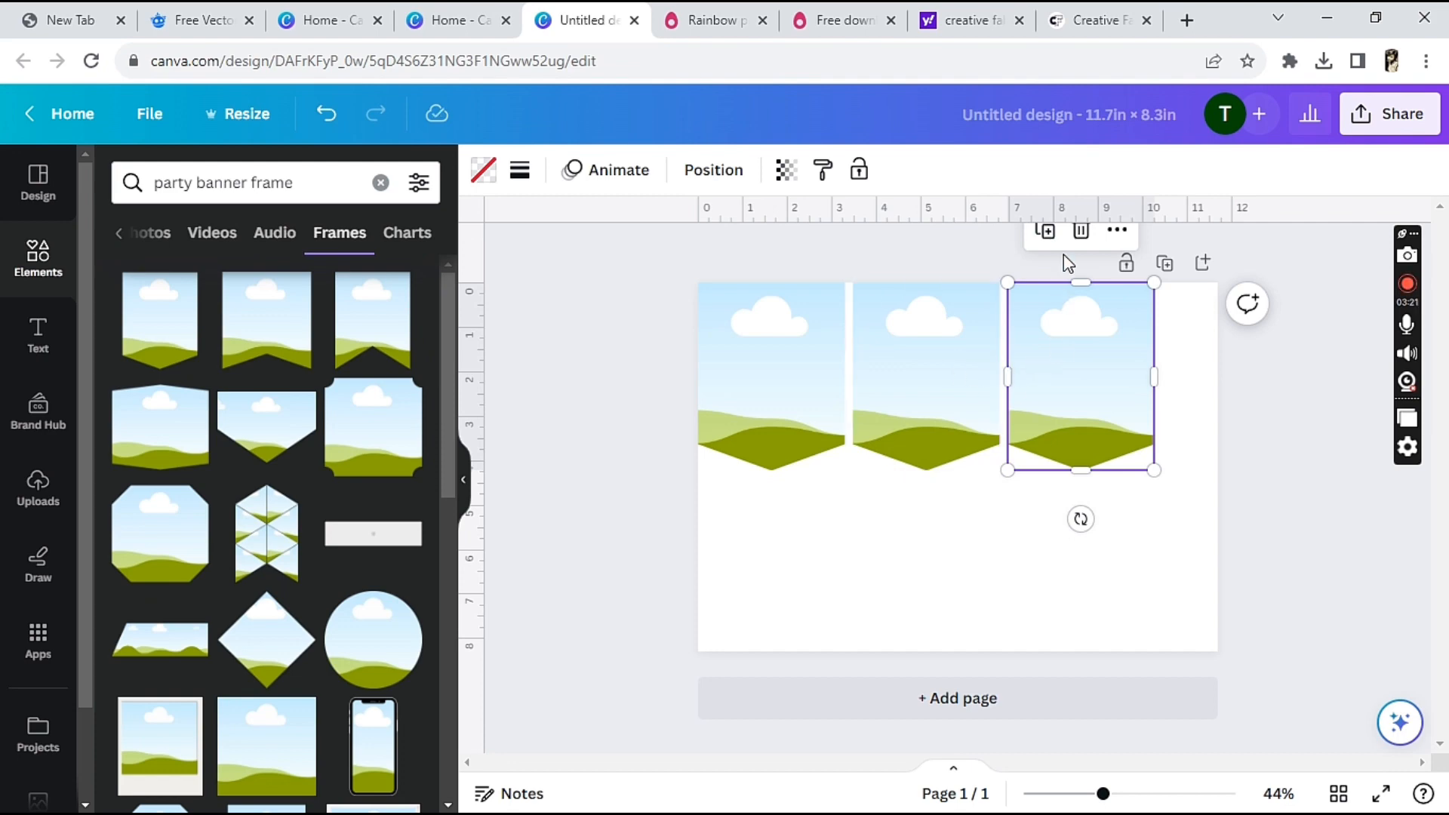
{"action": "left_click", "coordinate": [1044, 231]}
{"action": "left_click_drag", "start_coordinate": [1200, 391], "coordinate": [732, 592]}
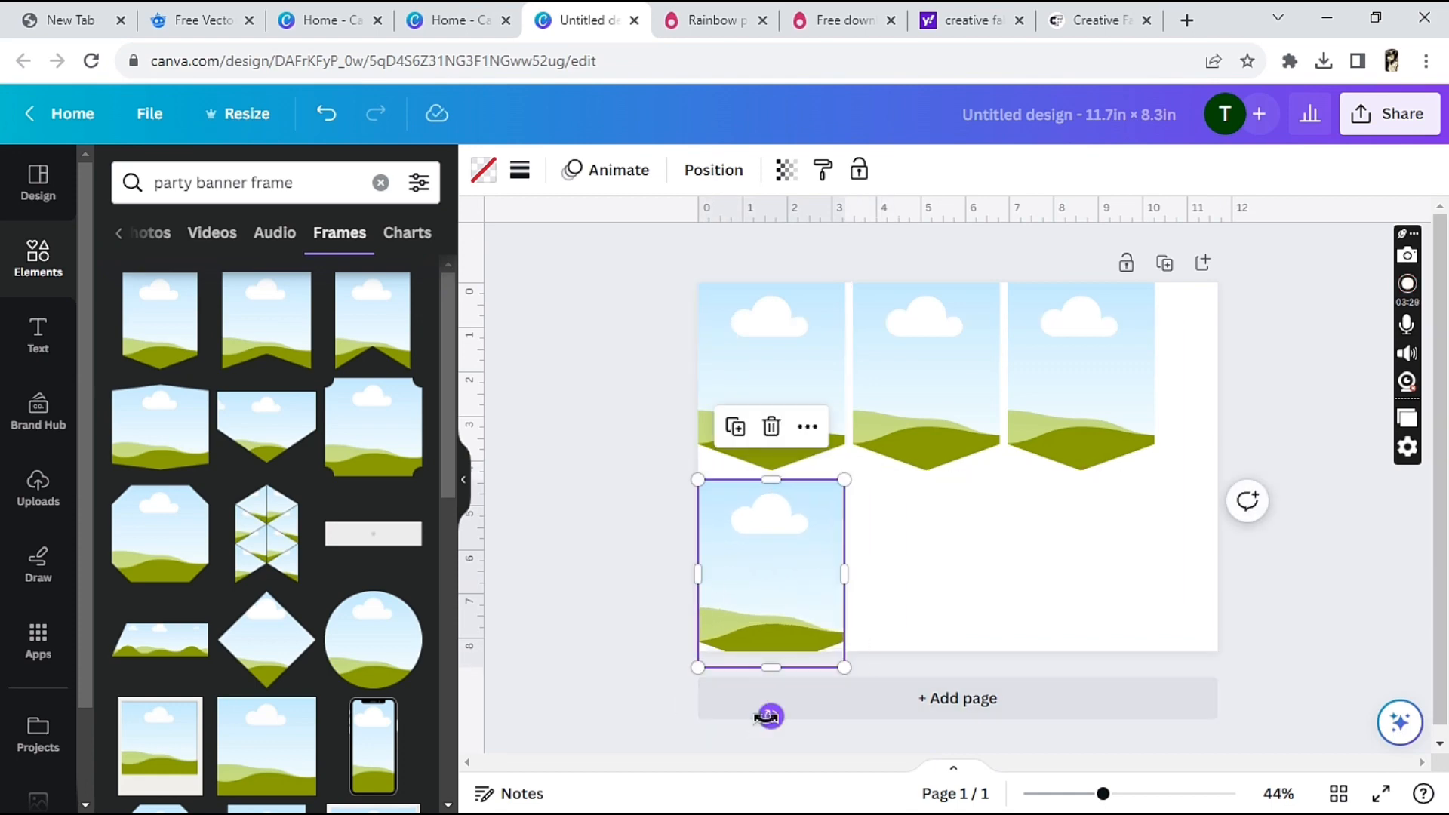
{"action": "left_click_drag", "start_coordinate": [767, 715], "coordinate": [906, 587]}
{"action": "left_click_drag", "start_coordinate": [803, 569], "coordinate": [1031, 559]}
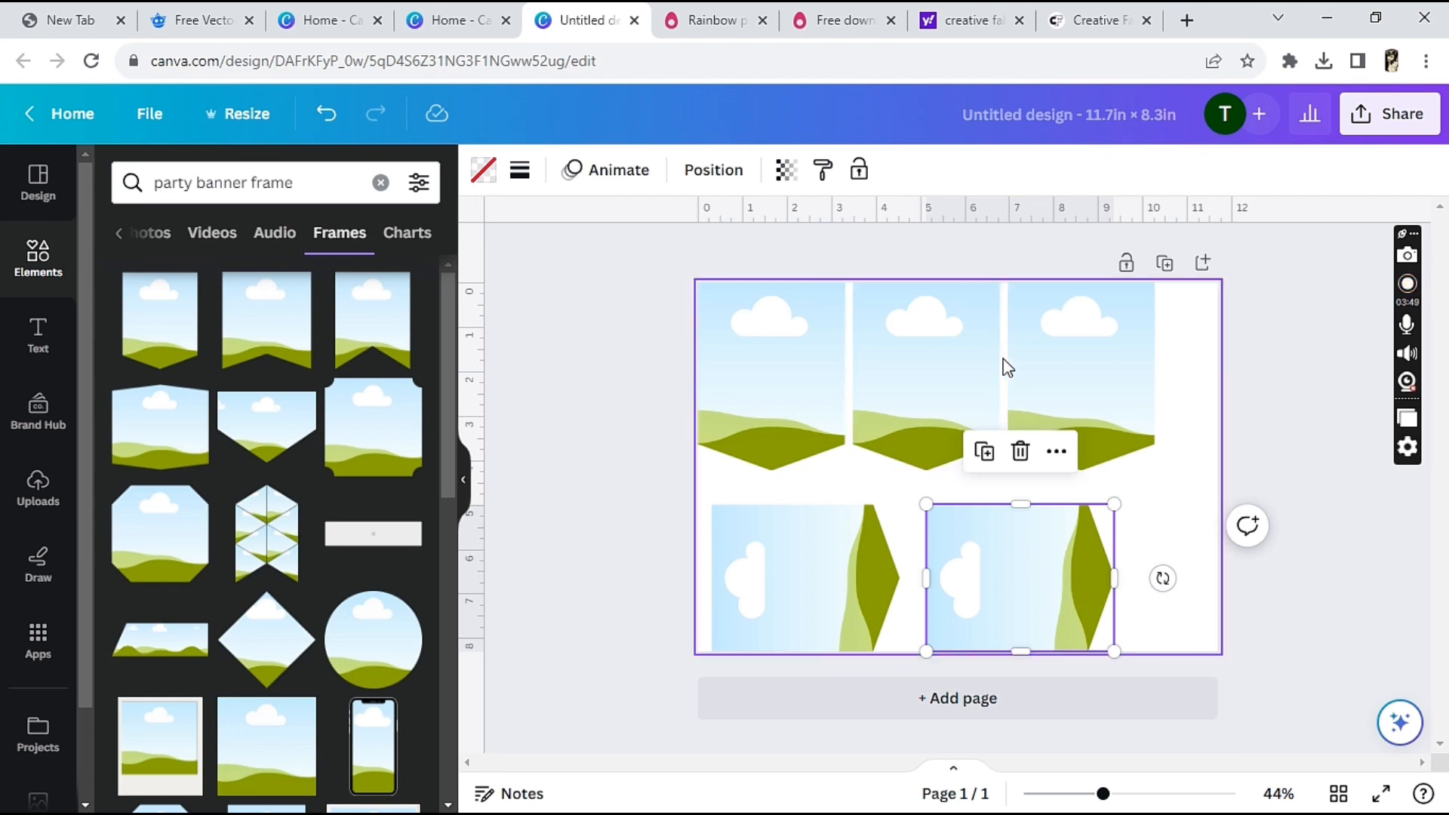
Delete all the extra frame copies, keeping only the upright frame in the page's upper-left corner
{"action": "left_click", "coordinate": [1020, 450]}
{"action": "left_click", "coordinate": [1085, 375]}
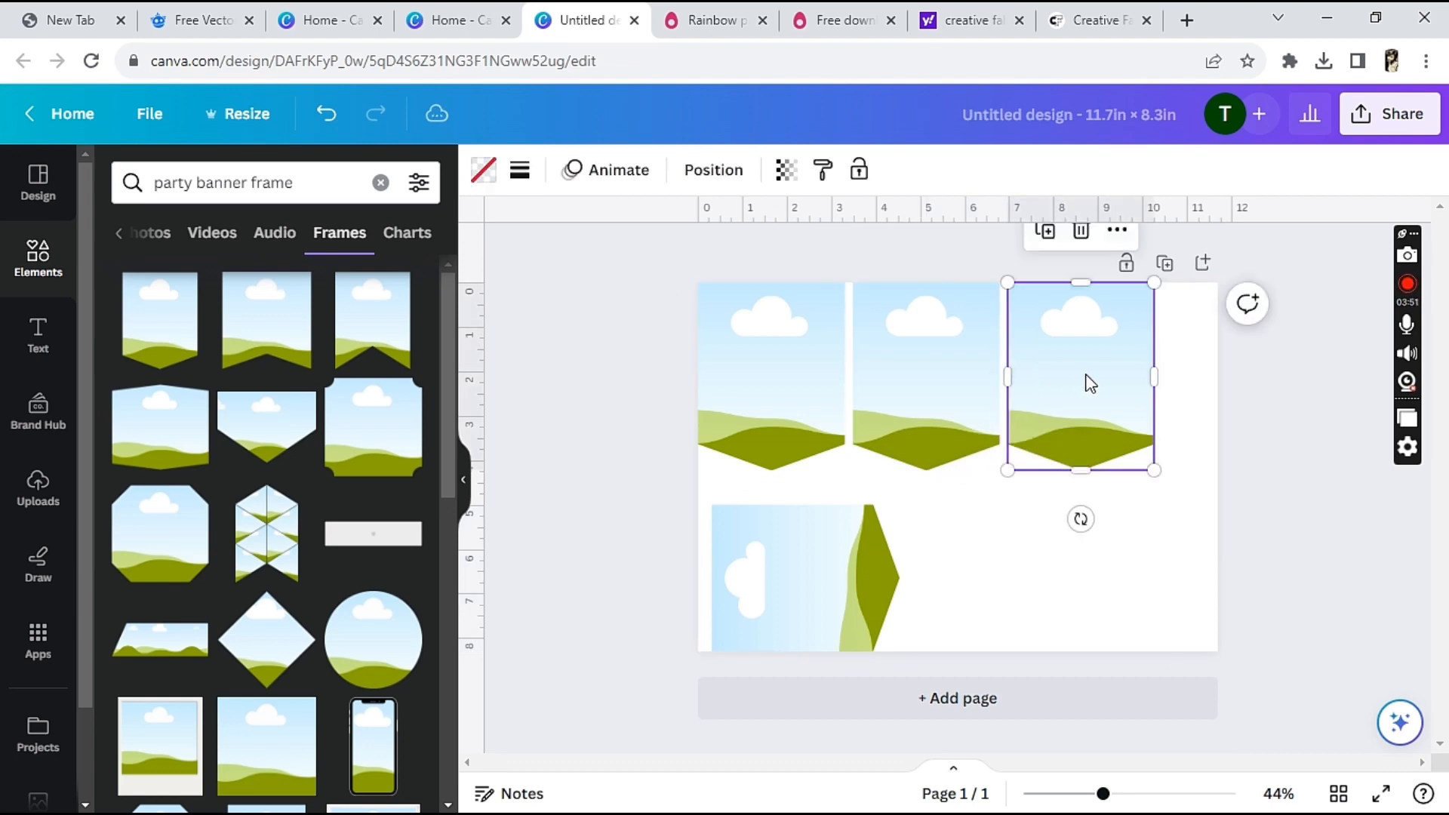
{"action": "left_click", "coordinate": [1084, 244]}
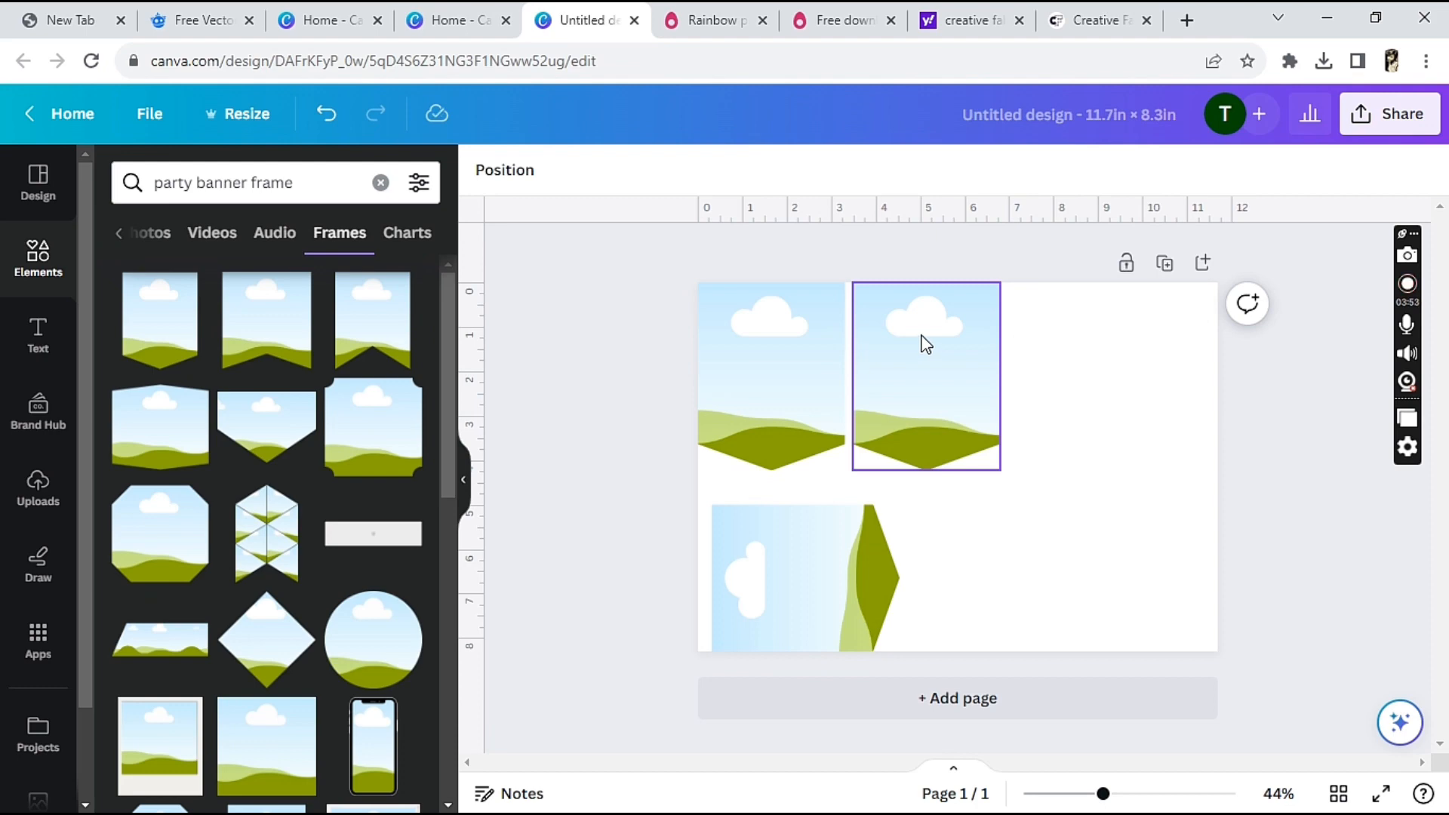
{"action": "left_click", "coordinate": [922, 336]}
{"action": "left_click", "coordinate": [925, 232]}
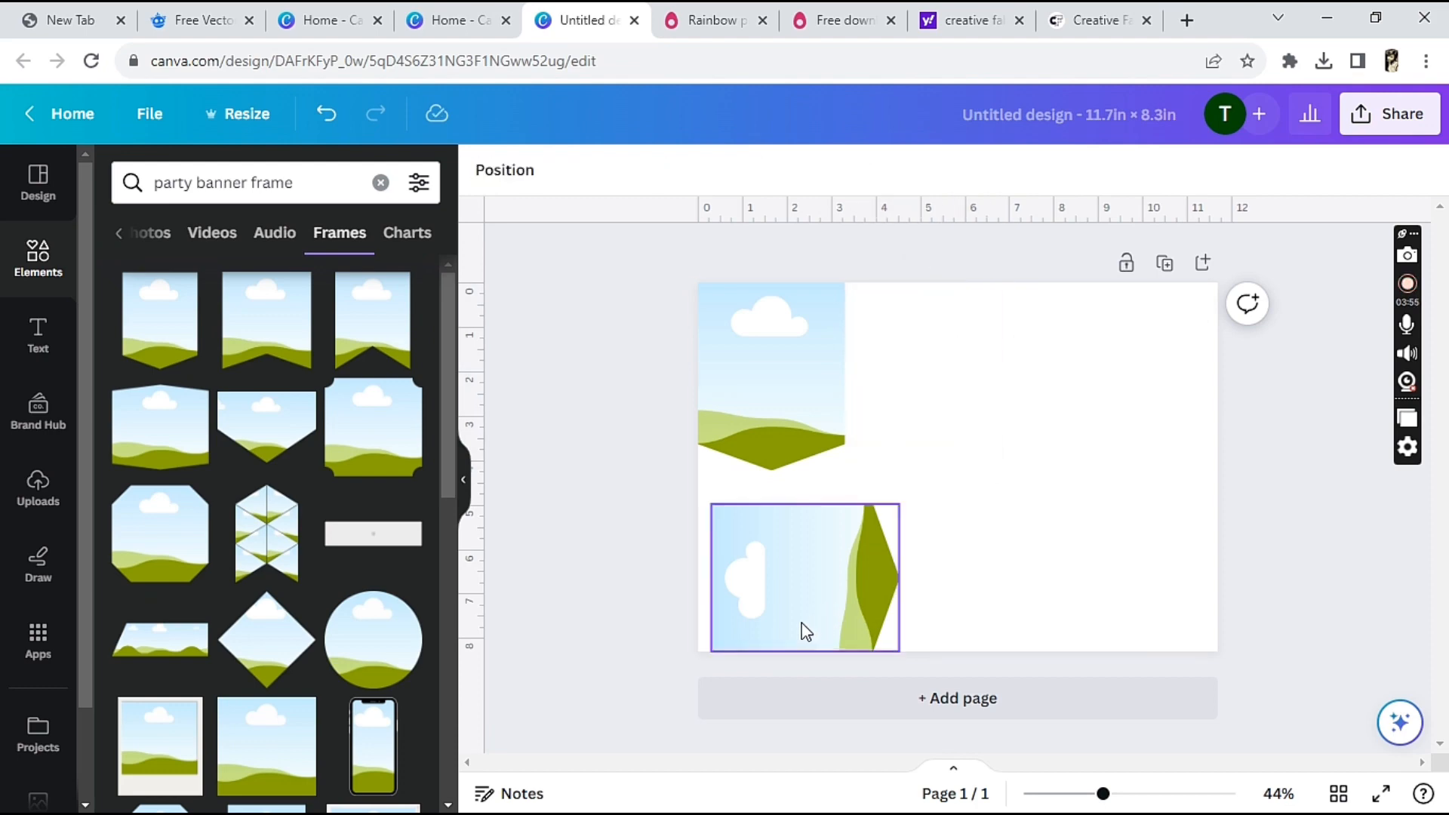
{"action": "left_click", "coordinate": [806, 632]}
{"action": "left_click", "coordinate": [805, 449]}
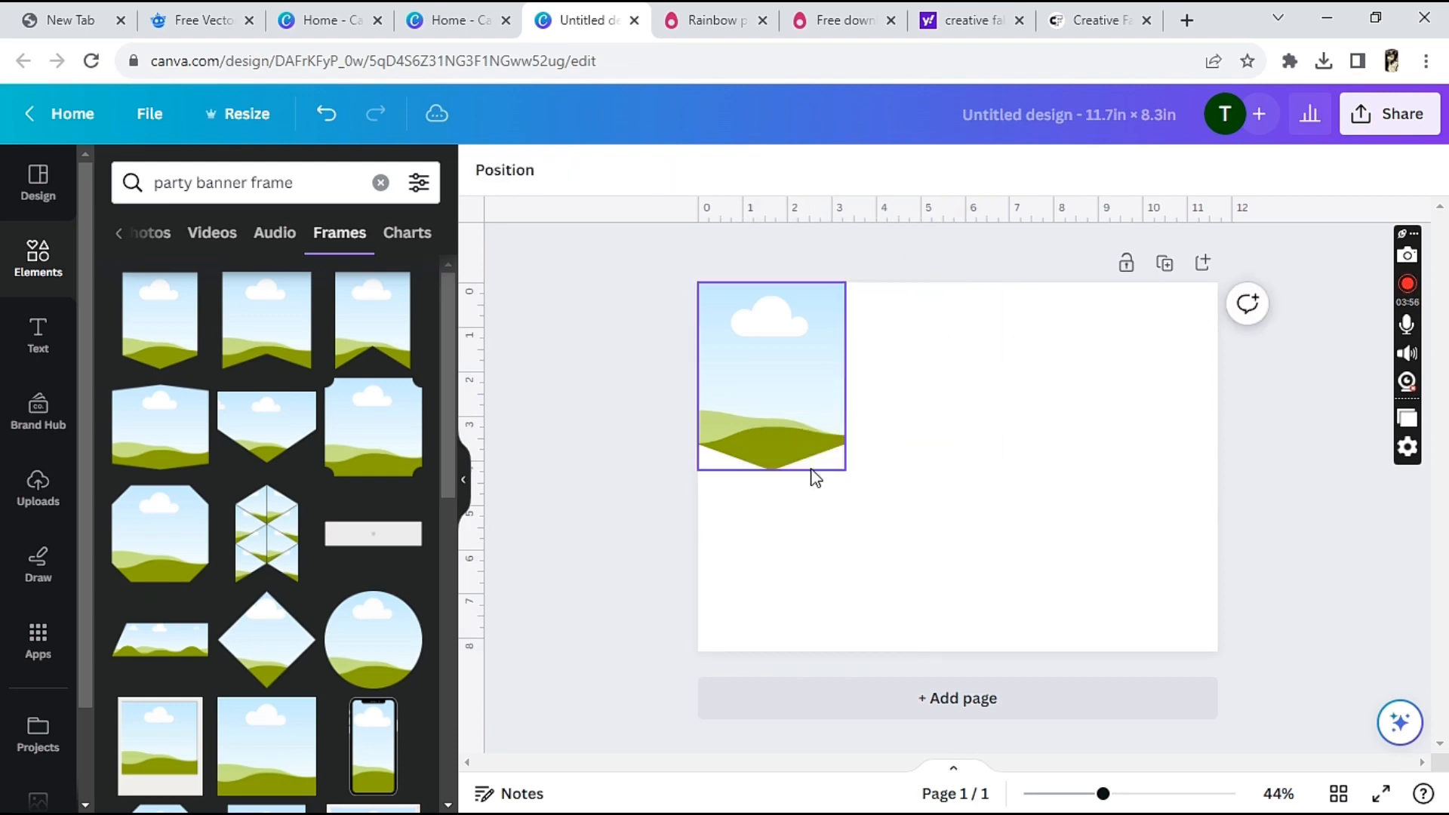
Enlarge the remaining pennant frame to nearly half the page's width and place a duplicate beside it
{"action": "left_click", "coordinate": [805, 389]}
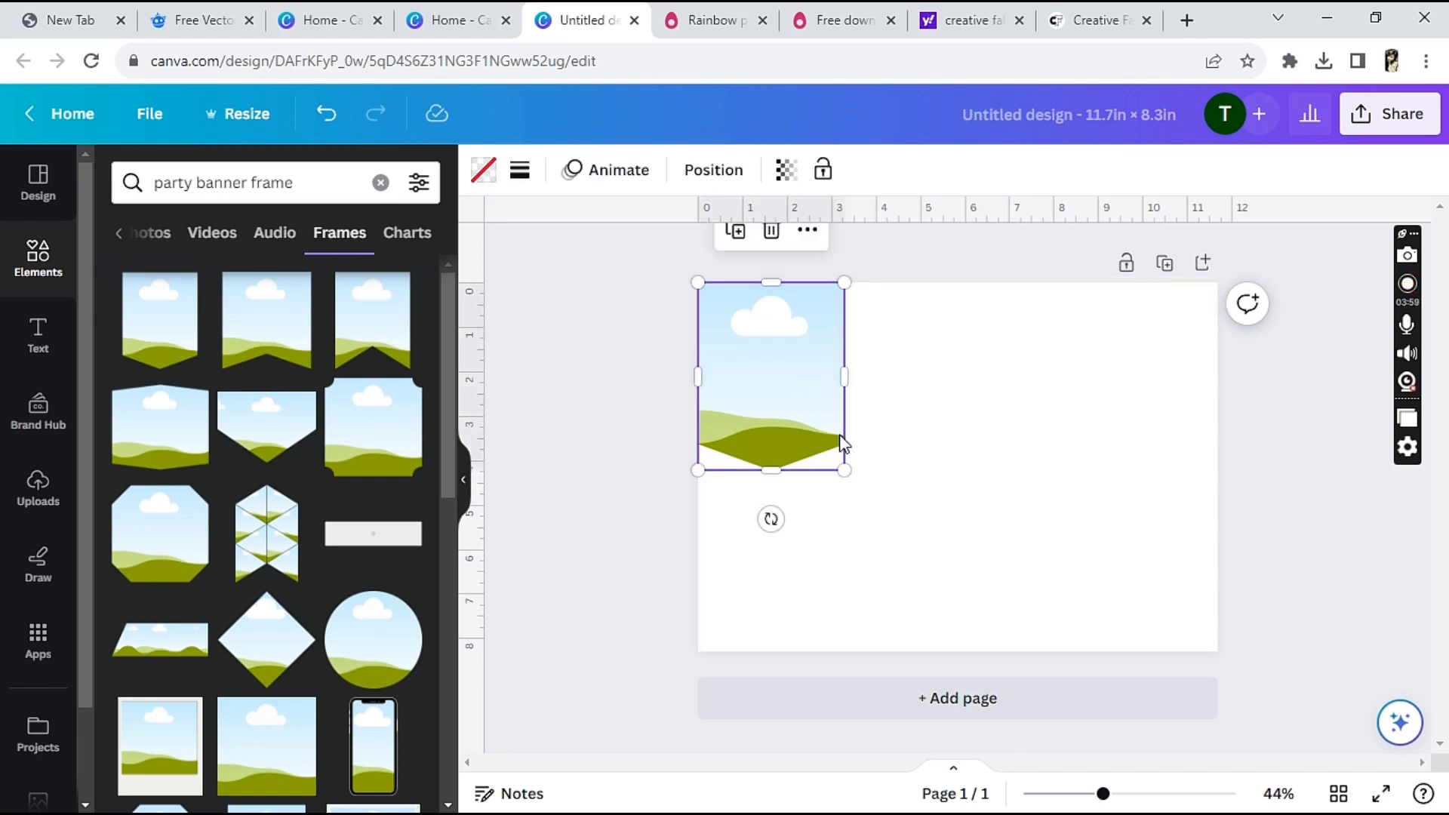
{"action": "left_click_drag", "start_coordinate": [846, 472], "coordinate": [950, 602]}
{"action": "left_click_drag", "start_coordinate": [843, 436], "coordinate": [1098, 401]}
{"action": "left_click", "coordinate": [795, 246]}
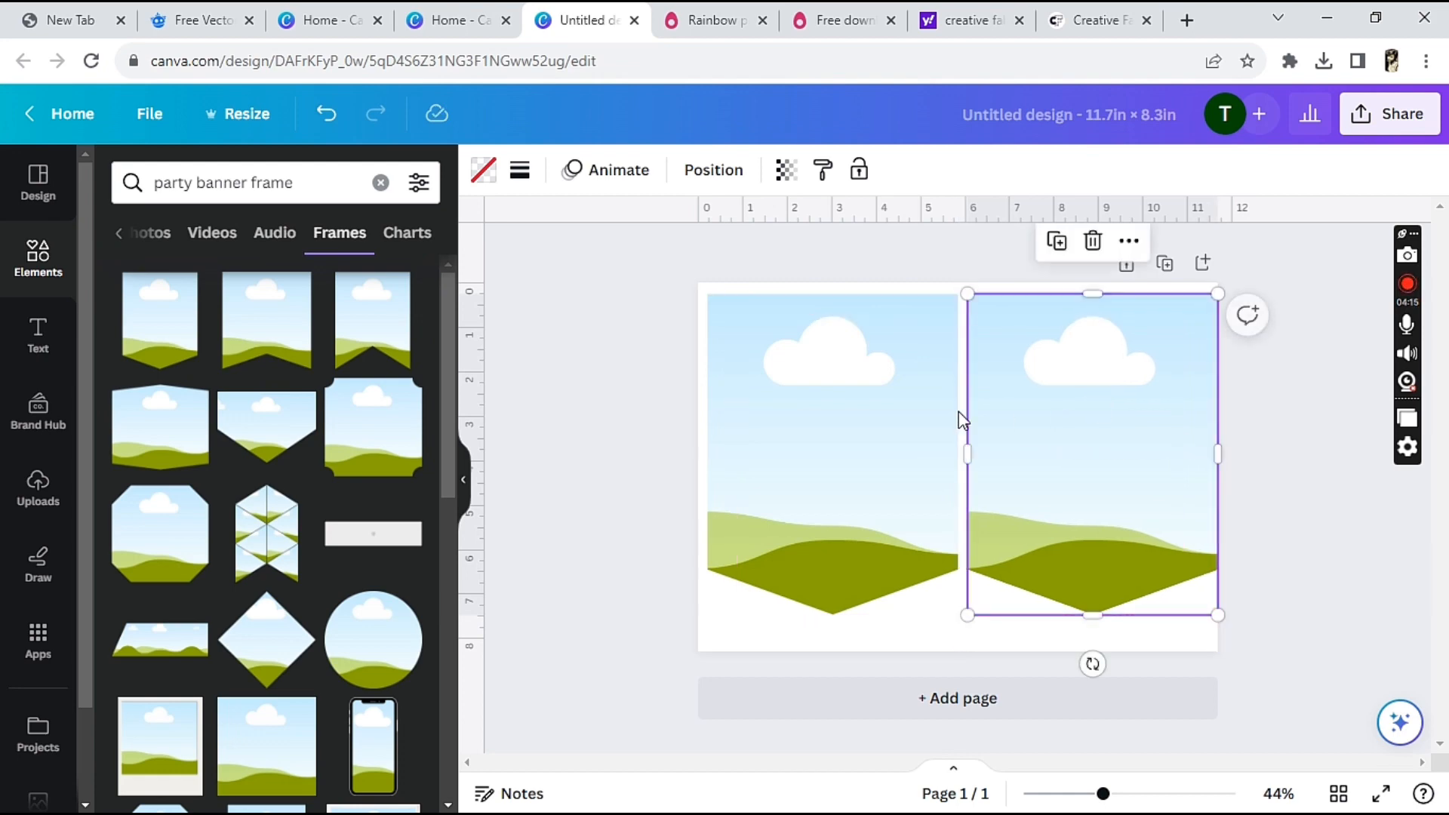
Fine-tune the positions of the two pennant frames so they sit level with a narrow gap between them
{"action": "left_click", "coordinate": [912, 420]}
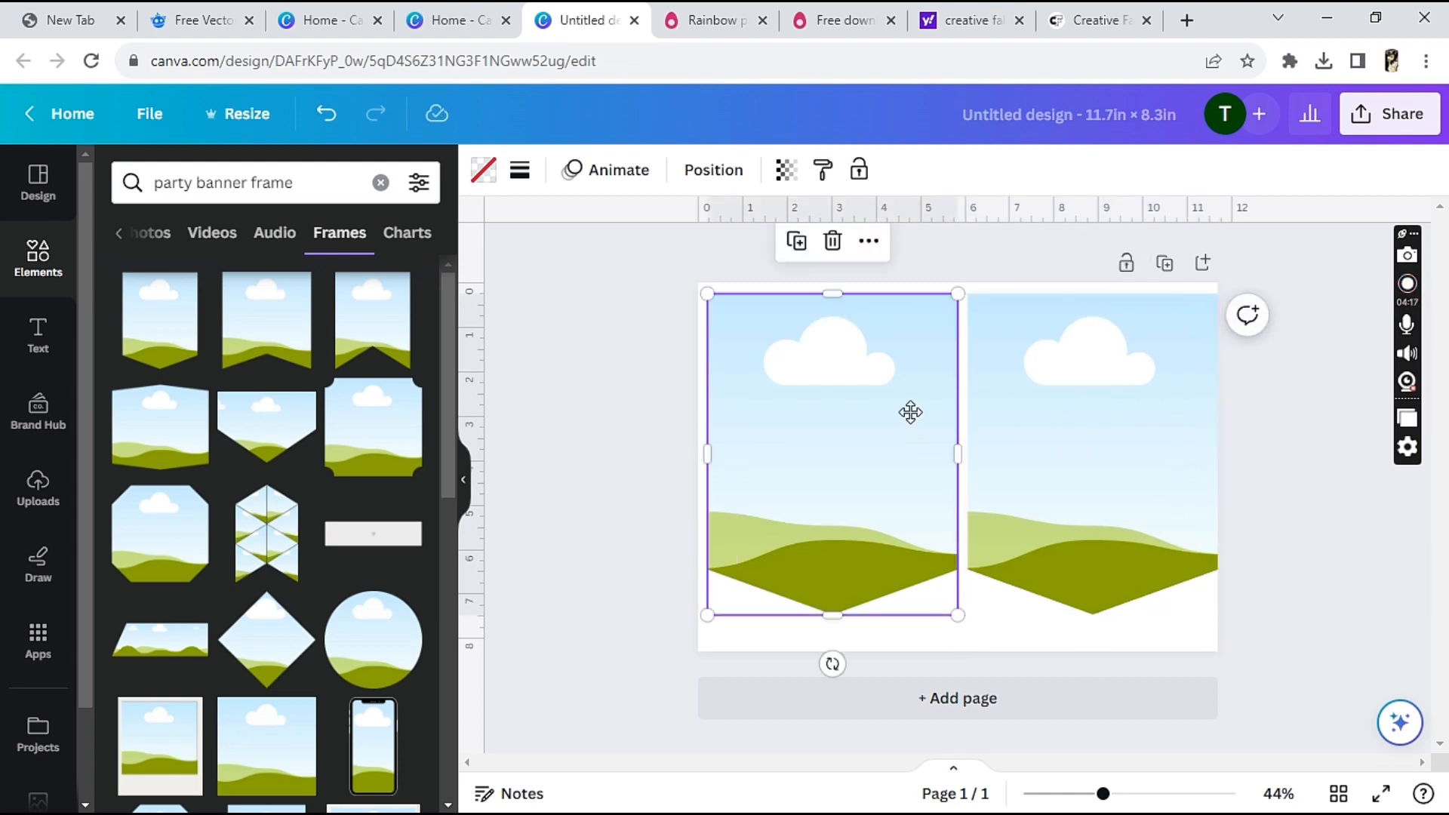
{"action": "left_click_drag", "start_coordinate": [909, 411], "coordinate": [916, 412]}
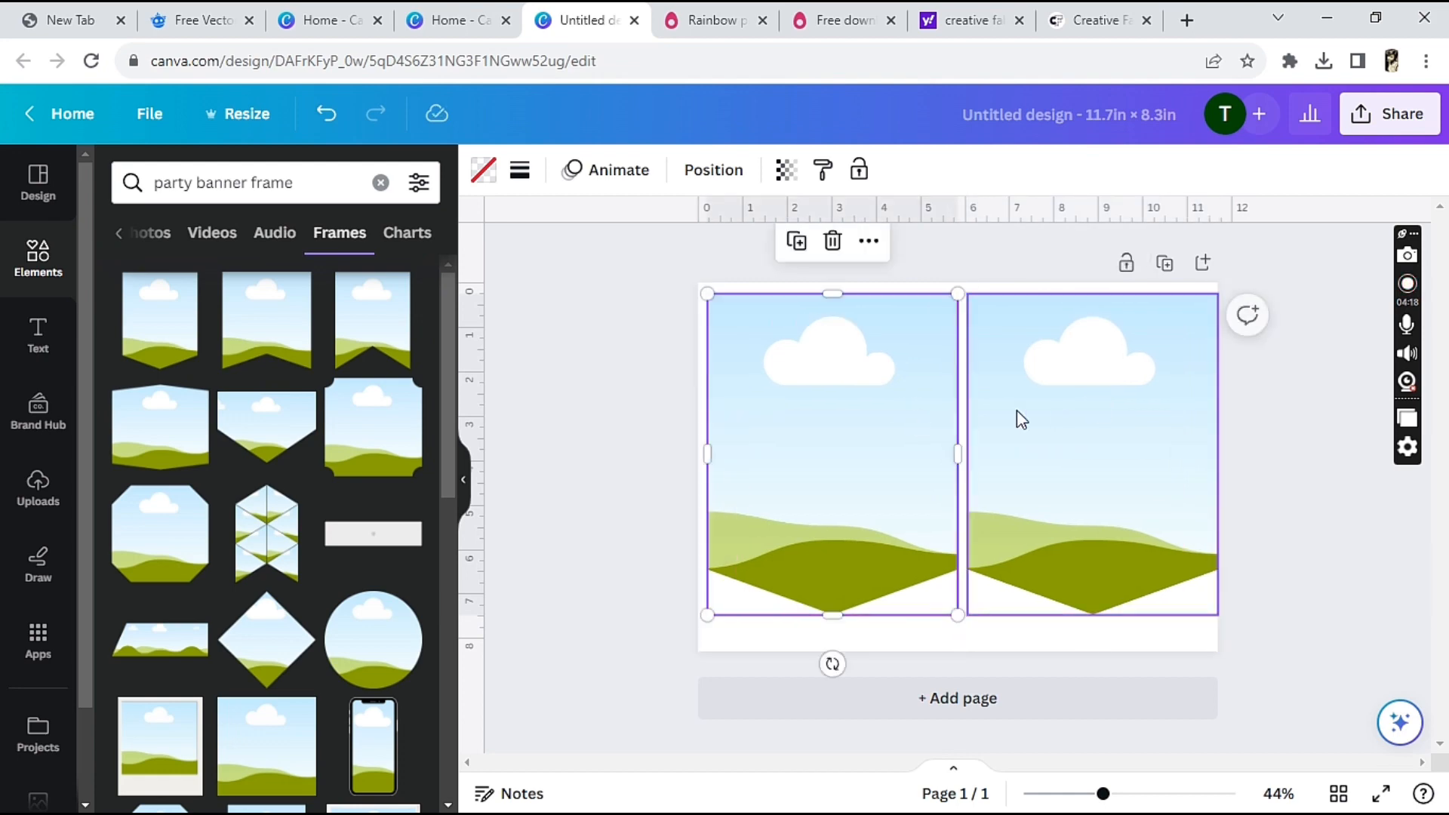
{"action": "left_click", "coordinate": [1077, 438]}
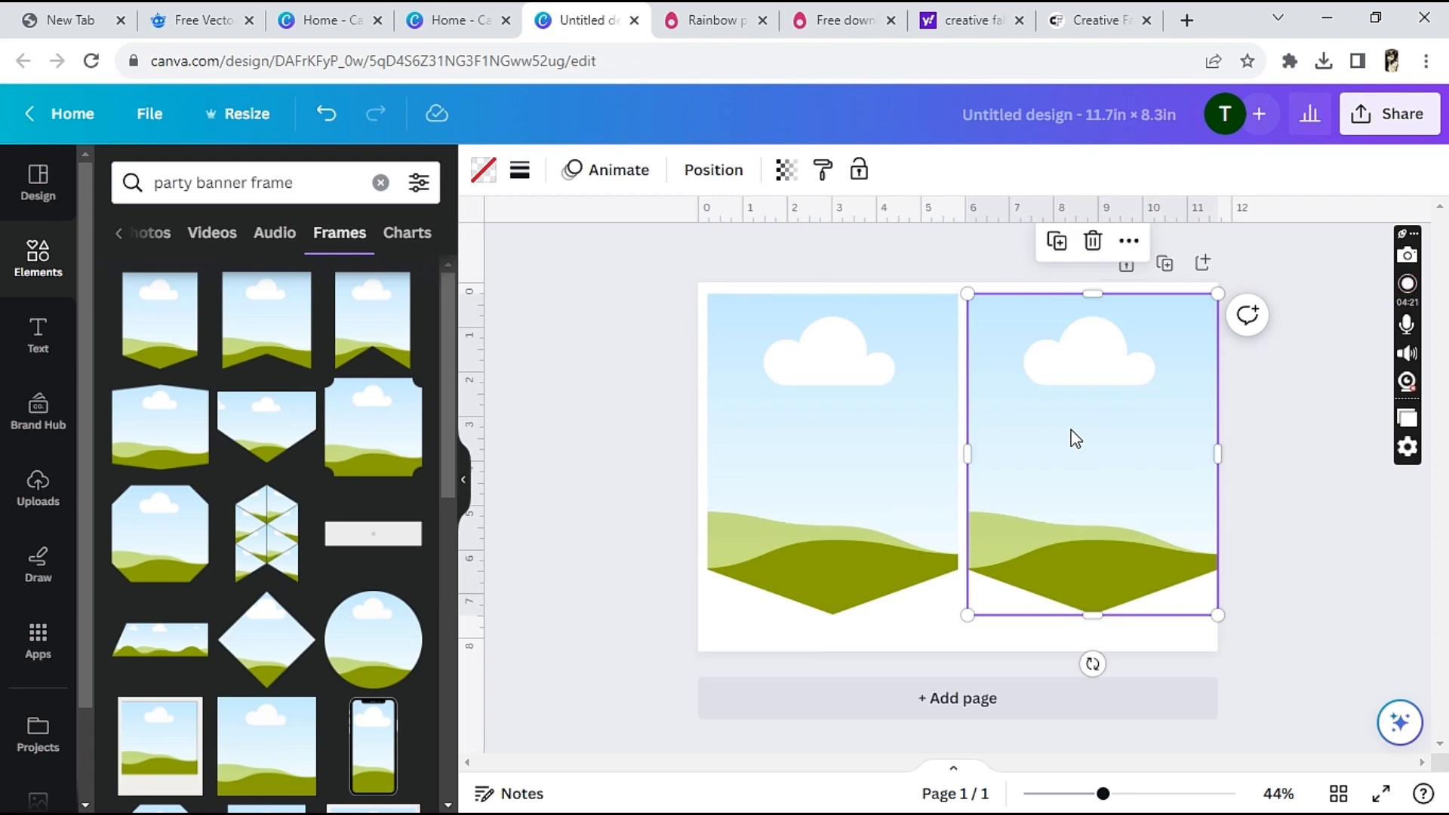
{"action": "left_click_drag", "start_coordinate": [1071, 437], "coordinate": [1066, 426]}
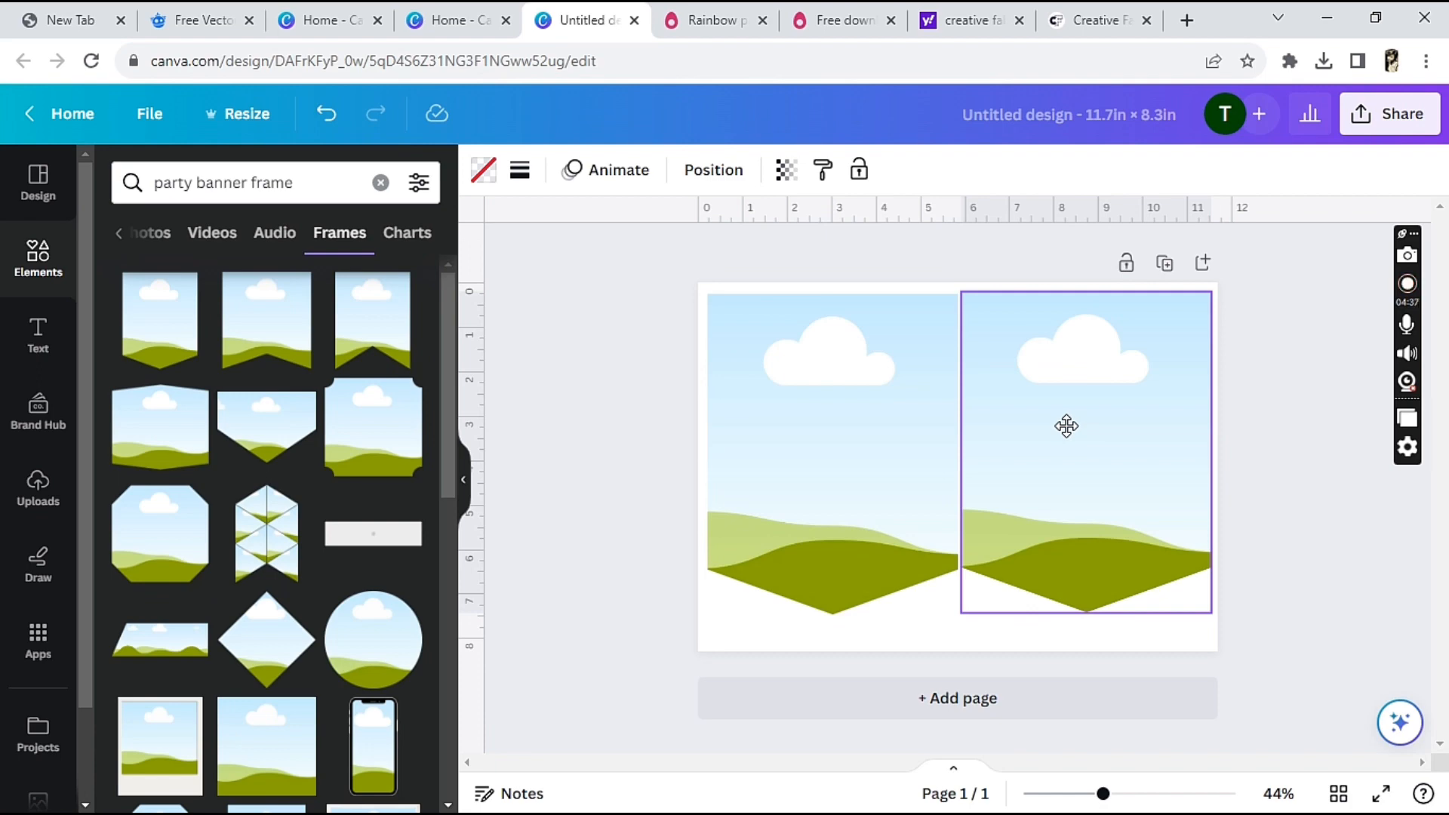
{"action": "left_click_drag", "start_coordinate": [1067, 426], "coordinate": [1066, 428]}
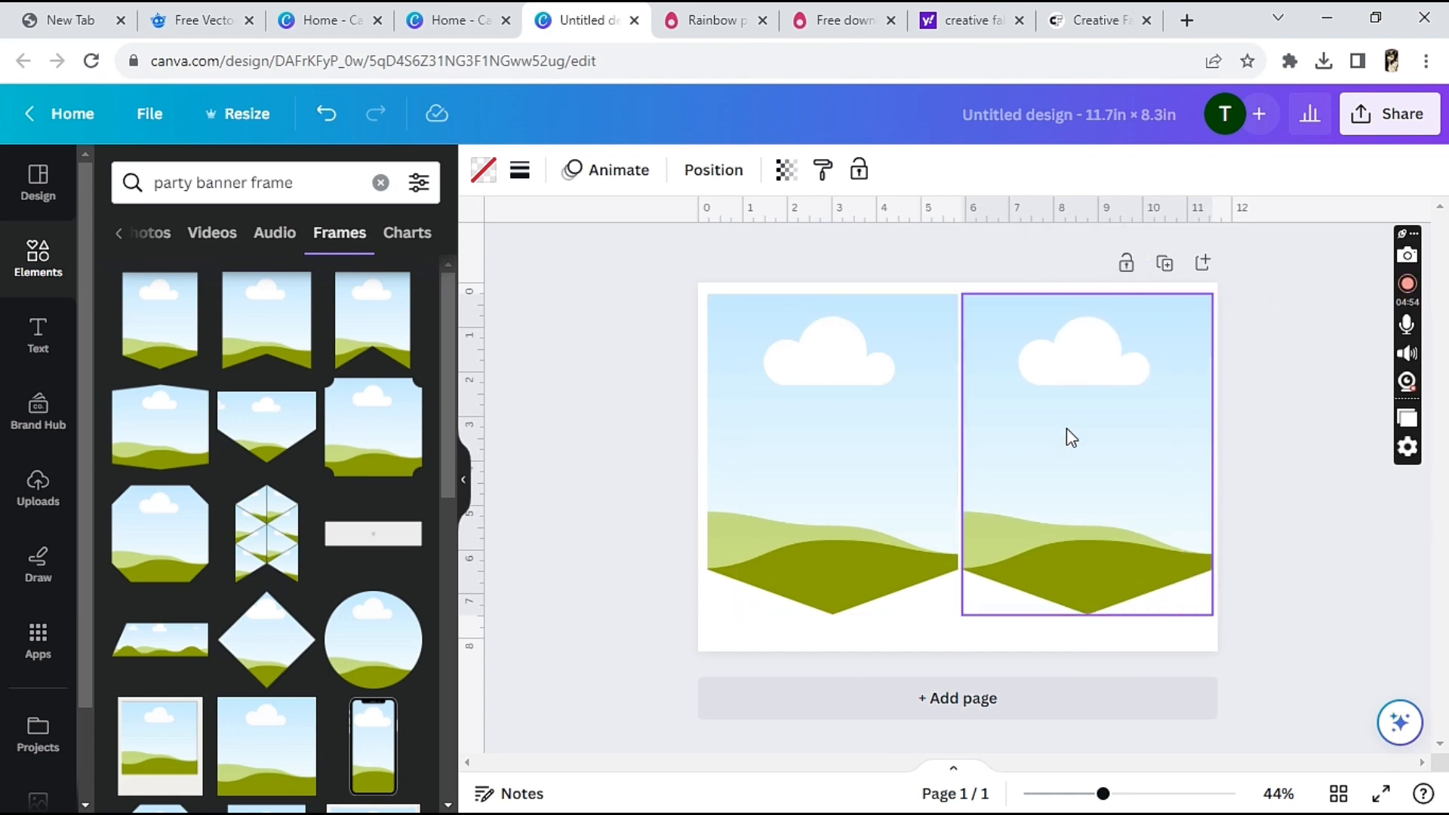
{"action": "left_click_drag", "start_coordinate": [1066, 428], "coordinate": [1066, 428]}
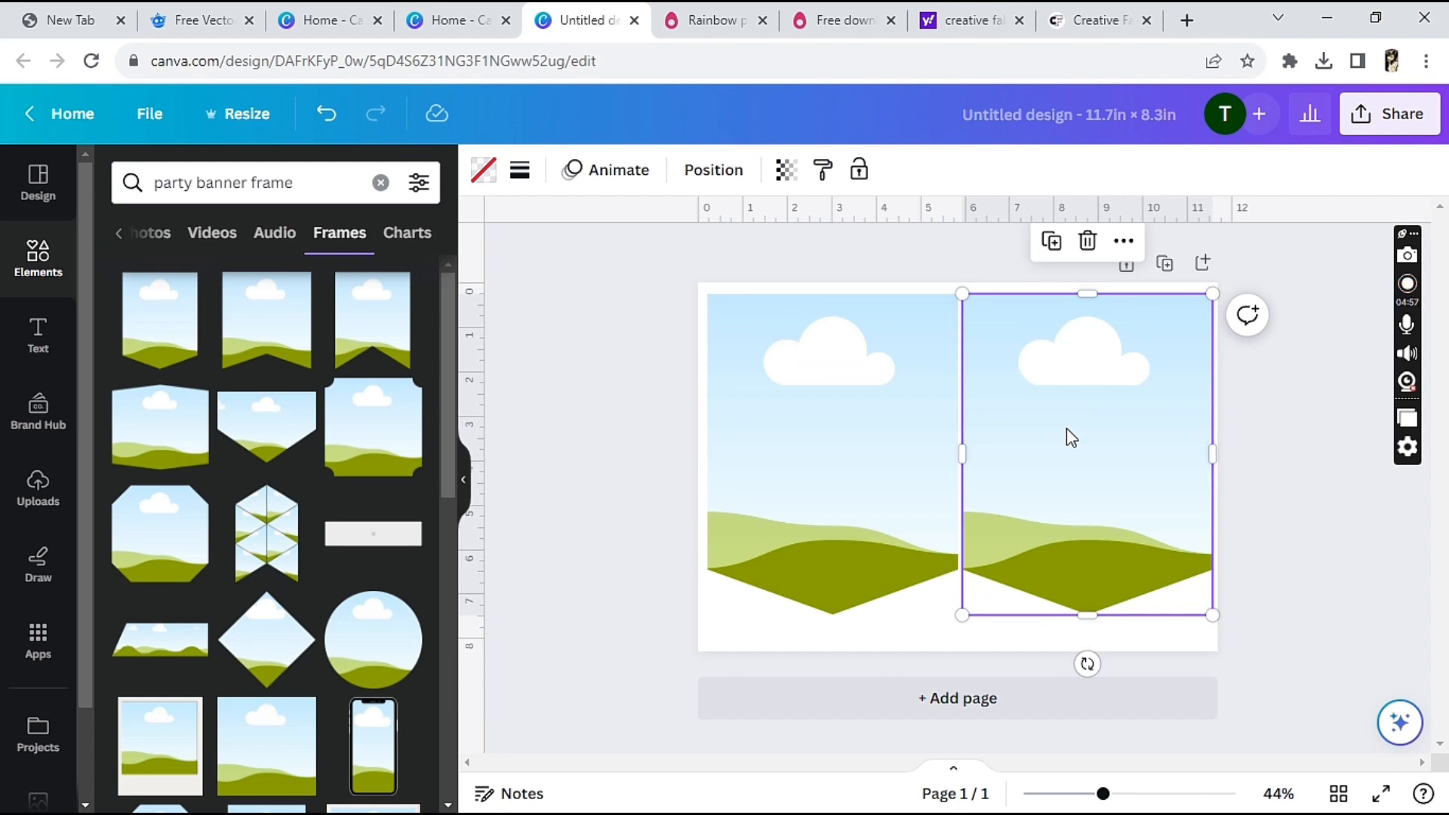
{"action": "left_click", "coordinate": [1255, 550]}
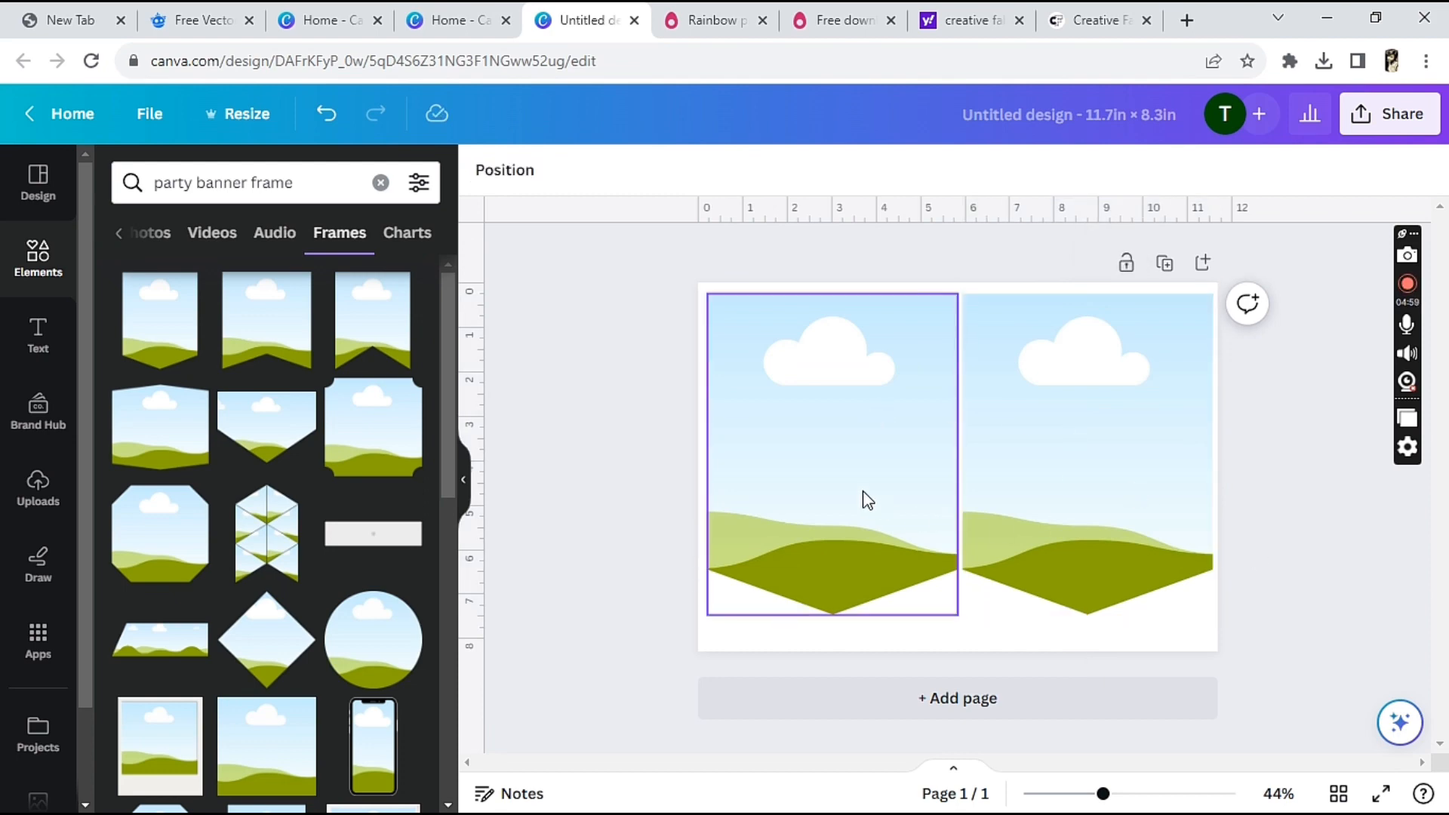
{"action": "left_click_drag", "start_coordinate": [858, 504], "coordinate": [854, 496]}
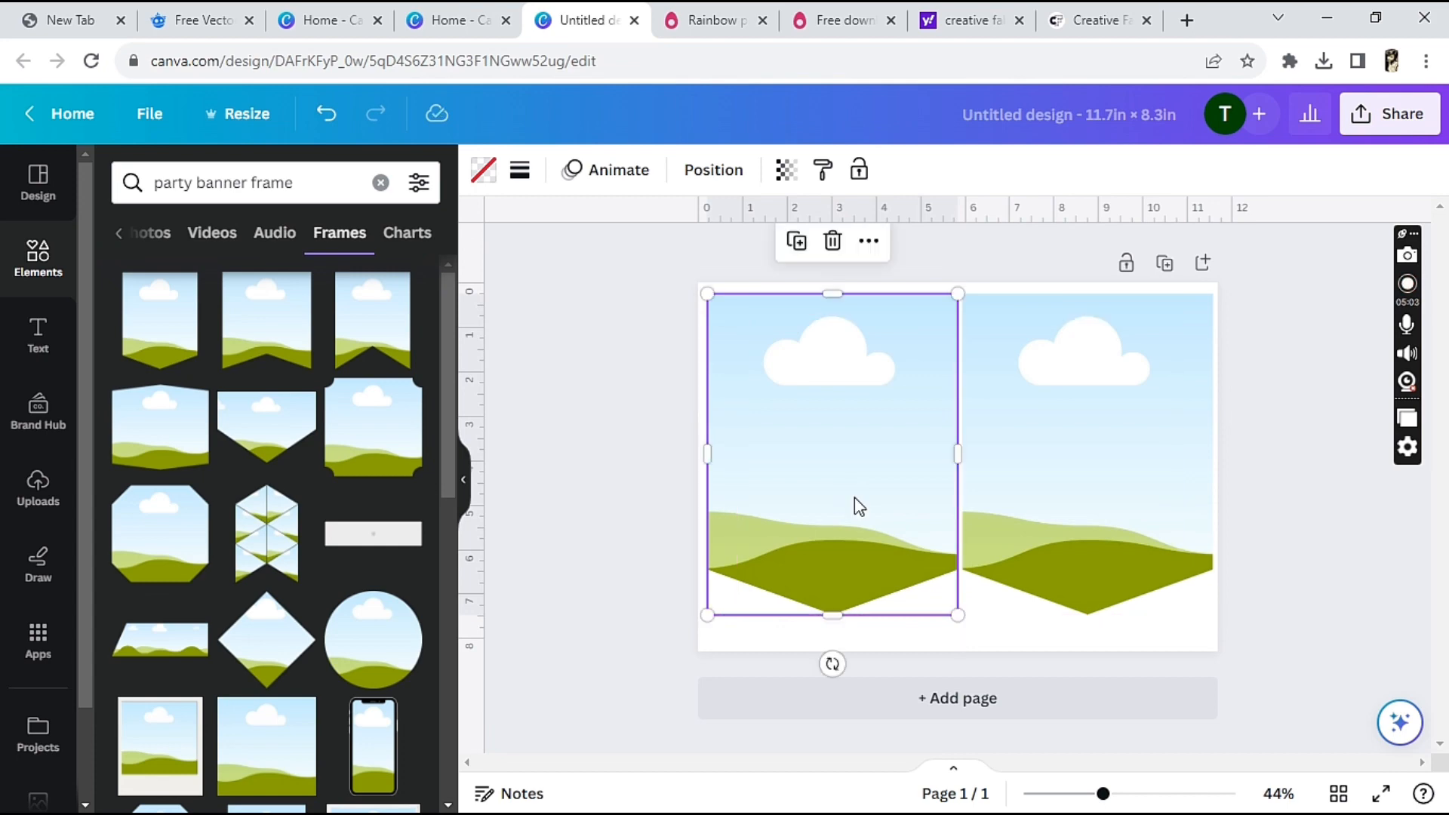
{"action": "left_click", "coordinate": [1297, 601]}
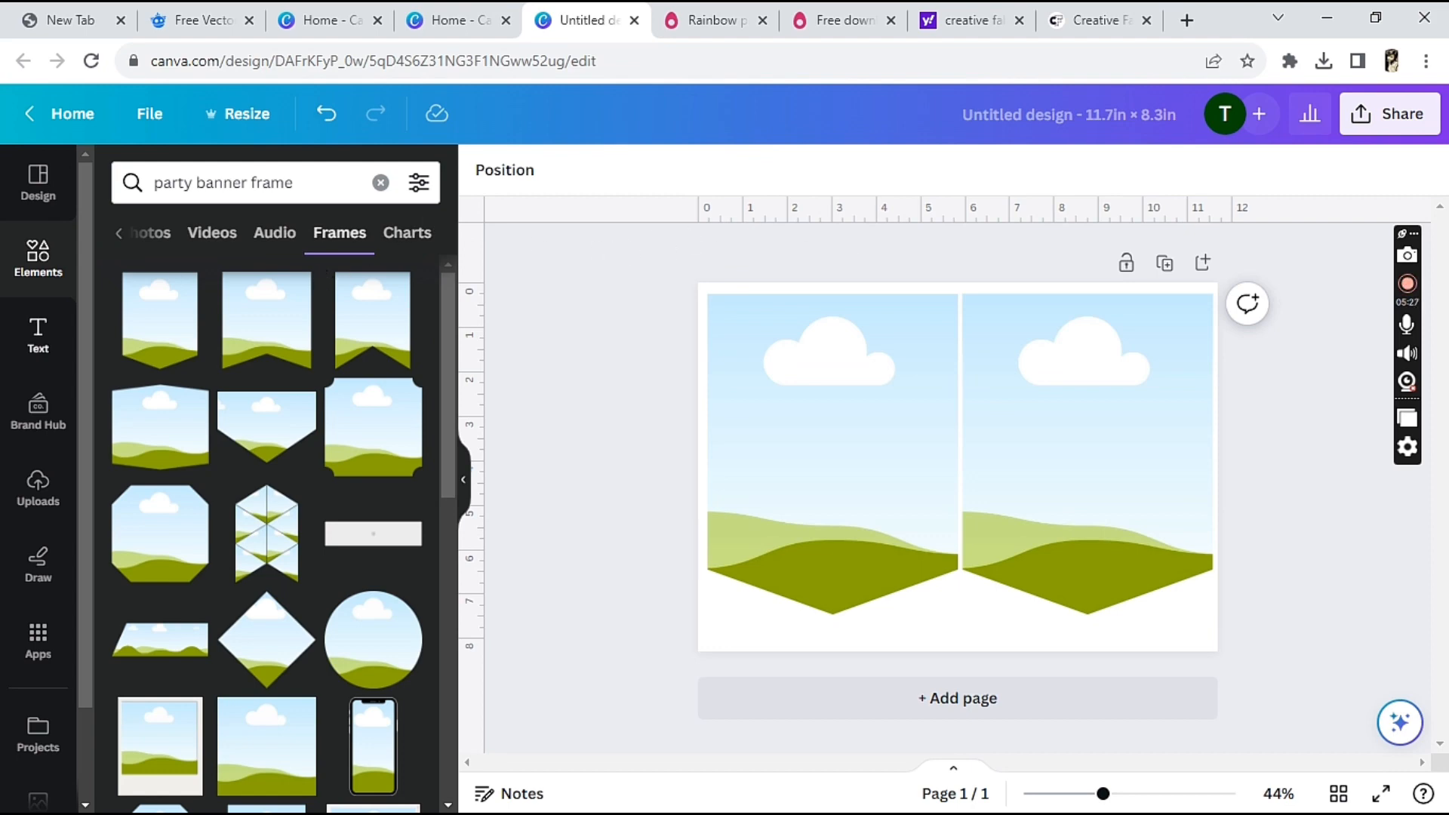
Fill both pennant frames with the uploaded pastel rainbow stripe image
{"action": "left_click", "coordinate": [40, 504]}
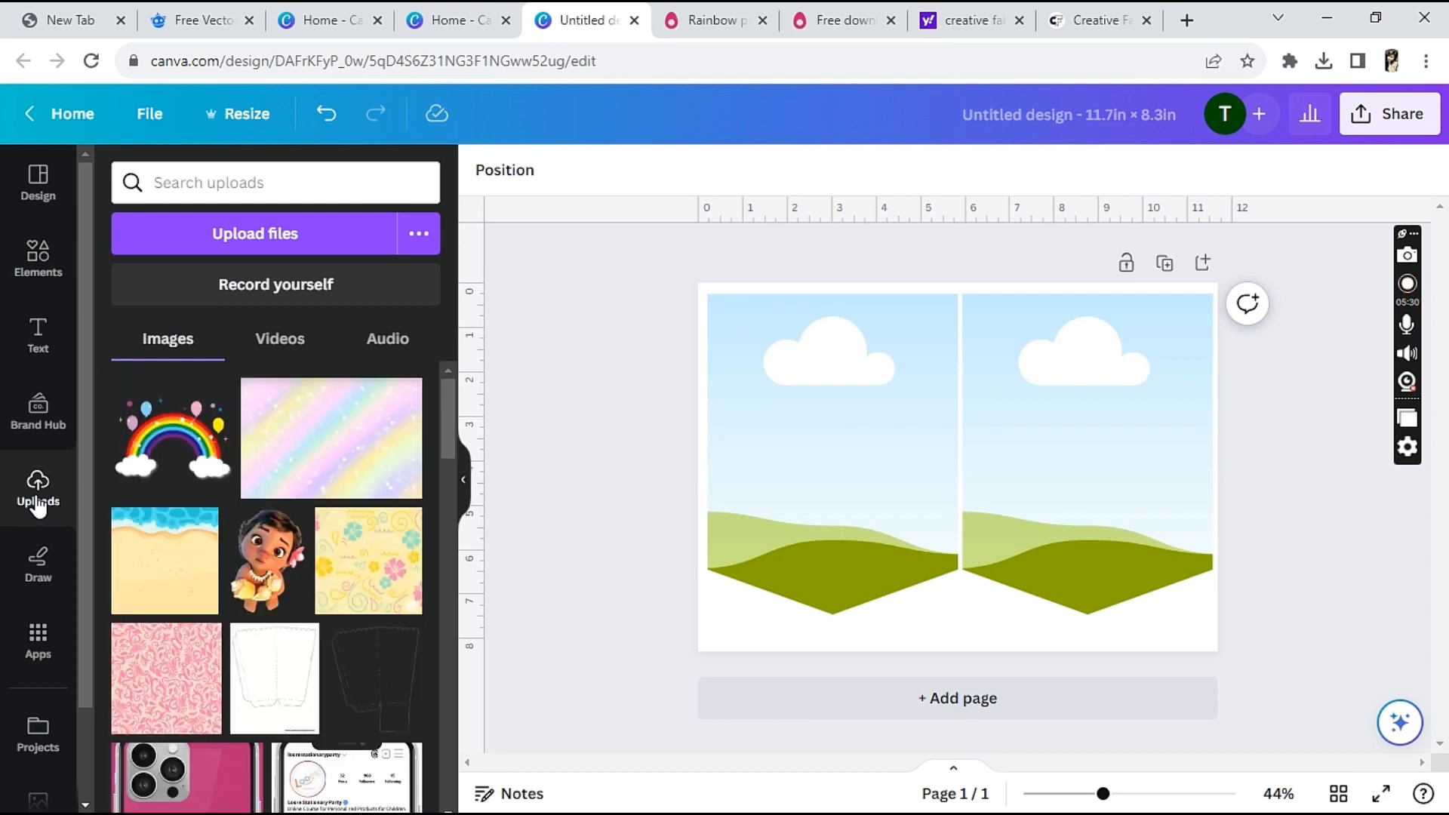
{"action": "left_click", "coordinate": [369, 454]}
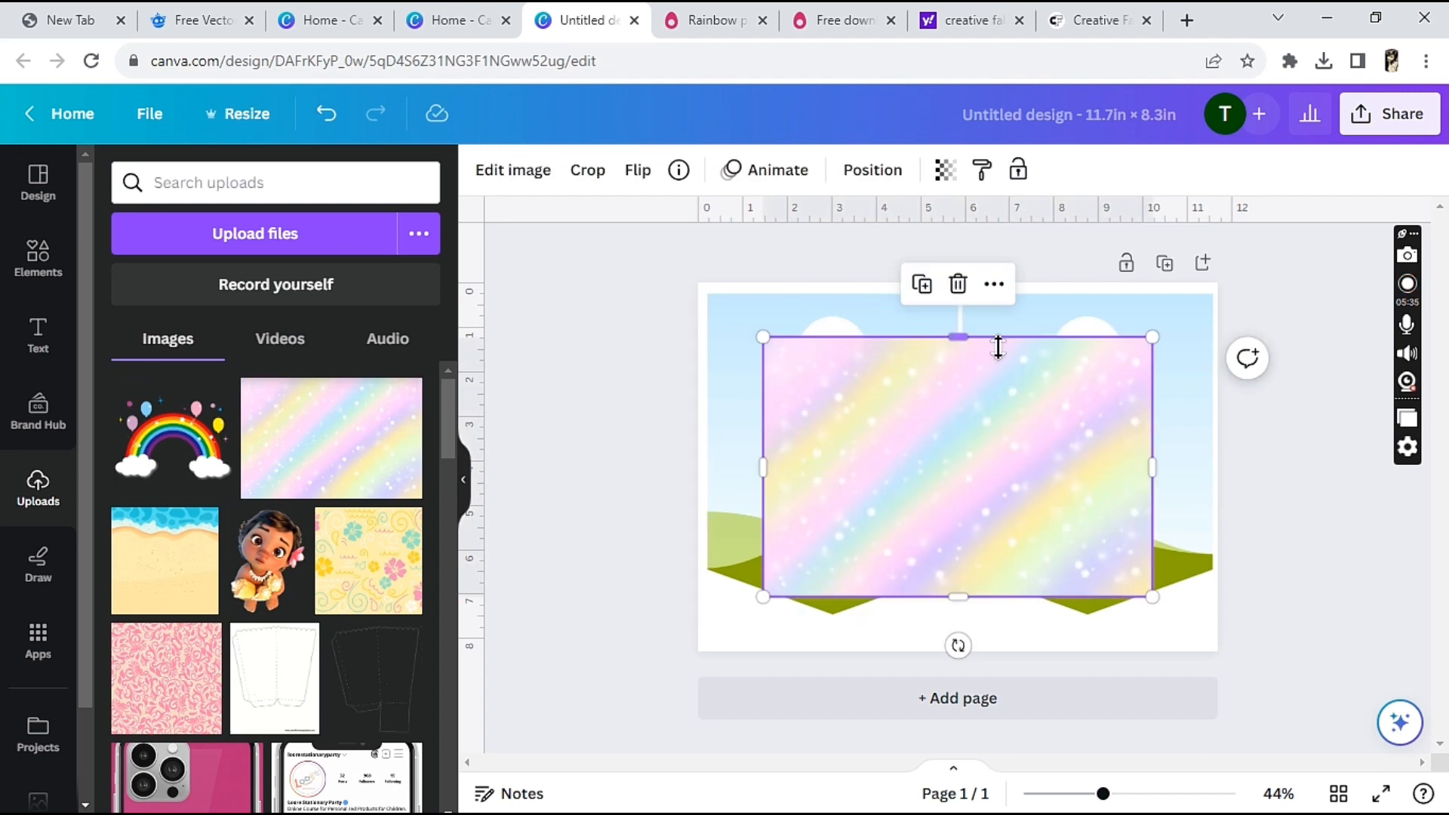
{"action": "left_click_drag", "start_coordinate": [1006, 421], "coordinate": [920, 375]}
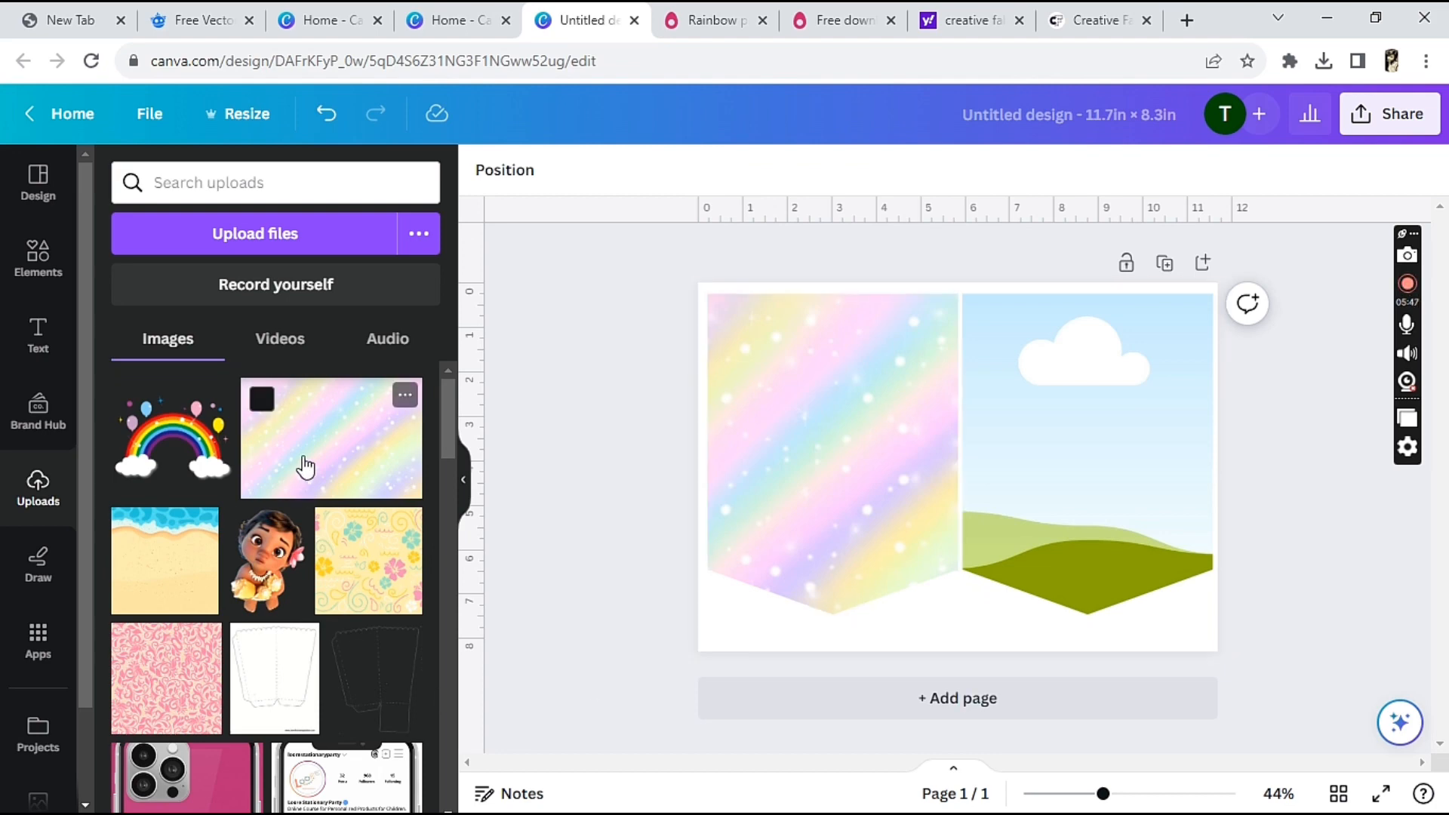
{"action": "left_click", "coordinate": [305, 466]}
{"action": "left_click_drag", "start_coordinate": [989, 456], "coordinate": [1124, 396]}
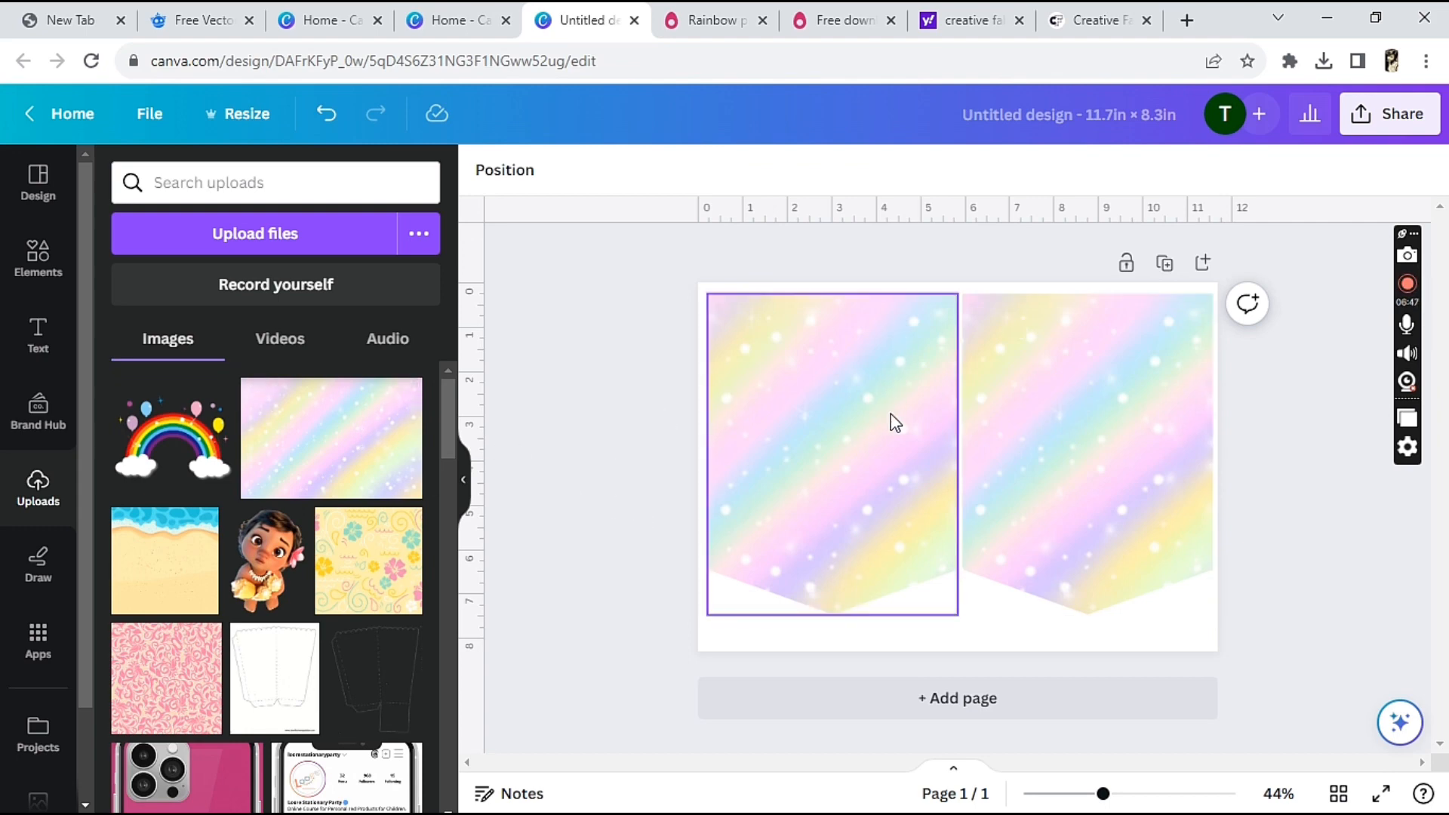
Search the elements for "circle" and place the solid circle shape on the left pennant
{"action": "left_click", "coordinate": [43, 283]}
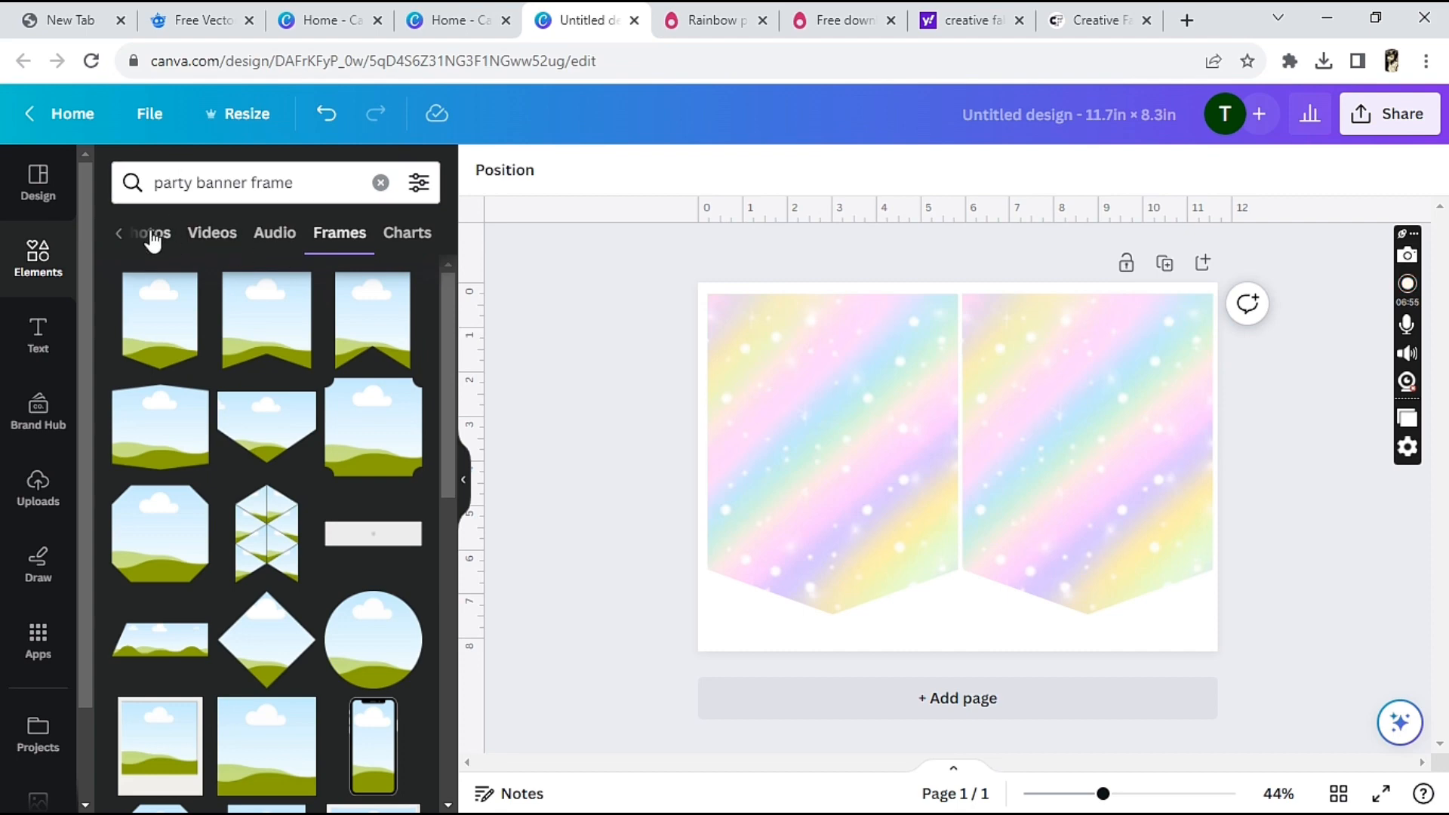
{"action": "left_click", "coordinate": [120, 236]}
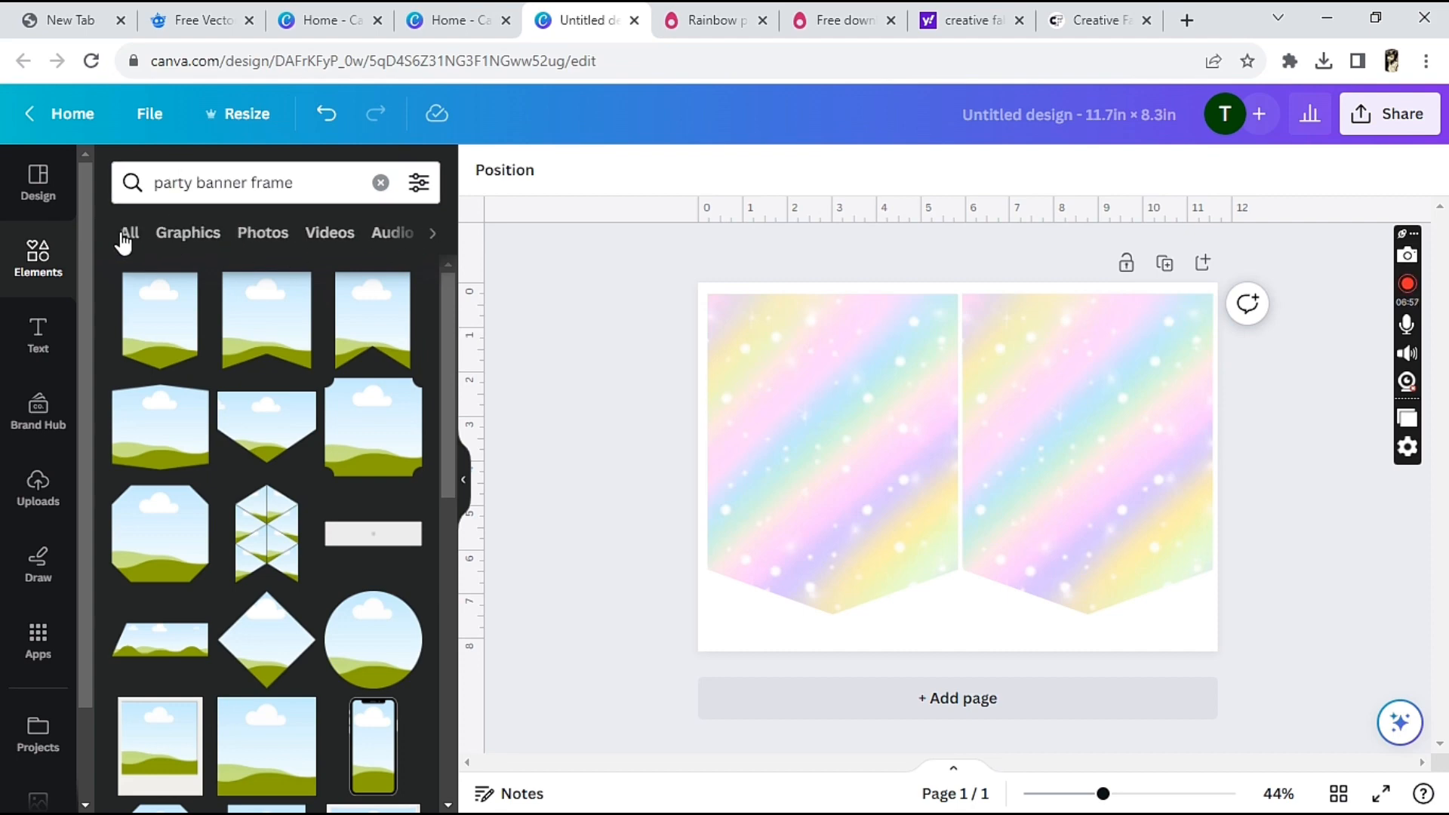
{"action": "left_click", "coordinate": [188, 240]}
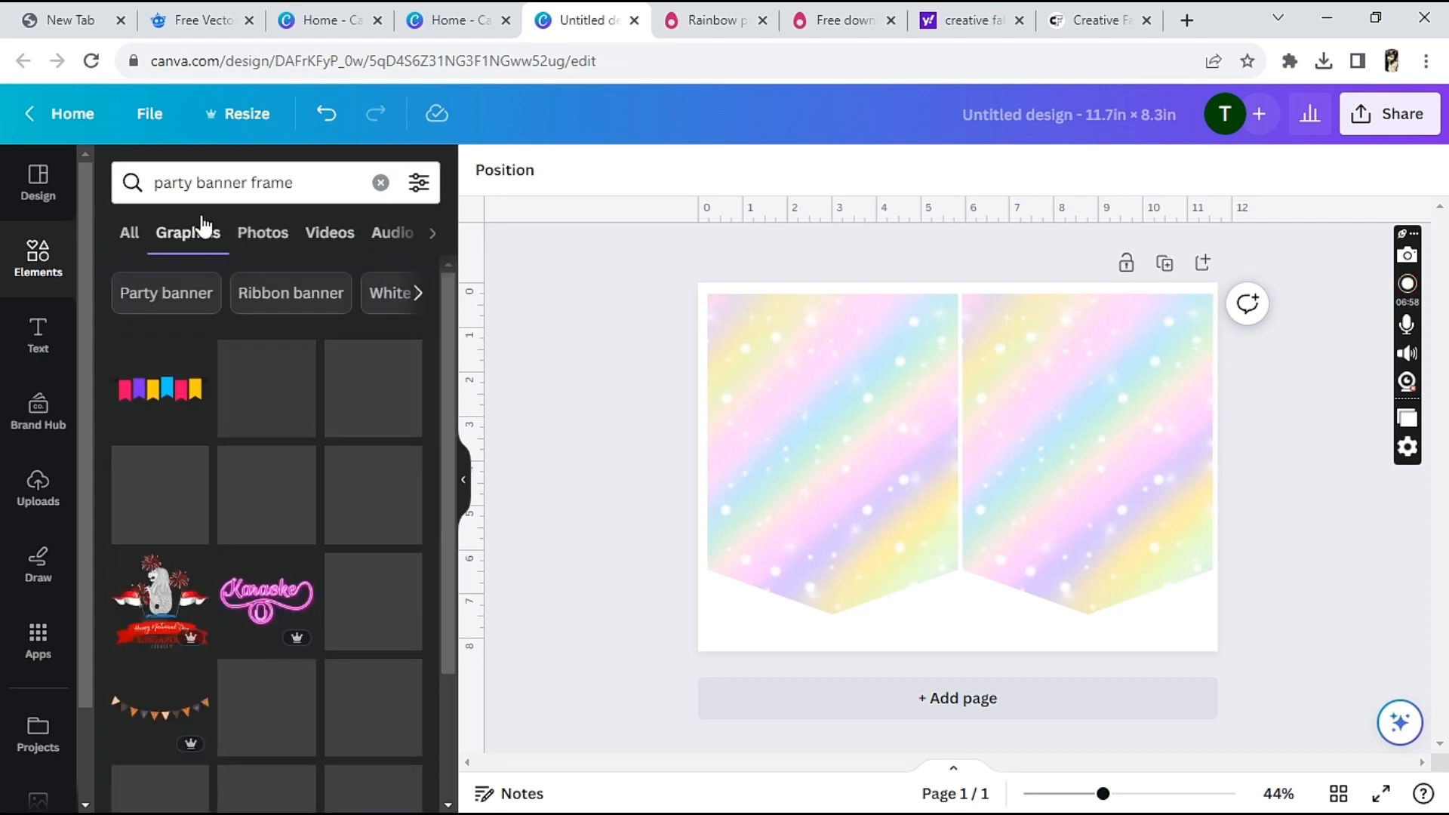
{"action": "left_click", "coordinate": [231, 185]}
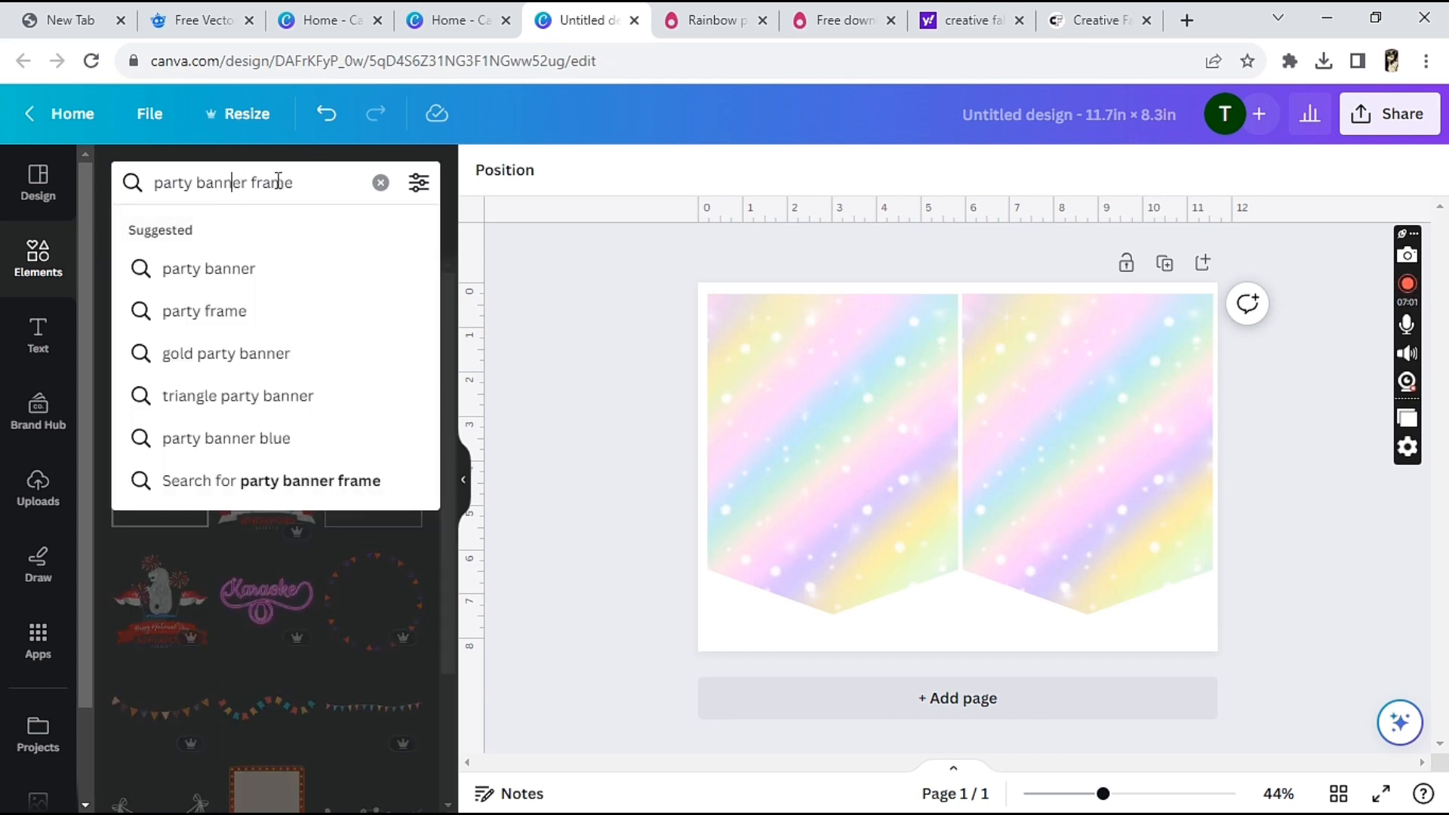
{"action": "left_click", "coordinate": [379, 185]}
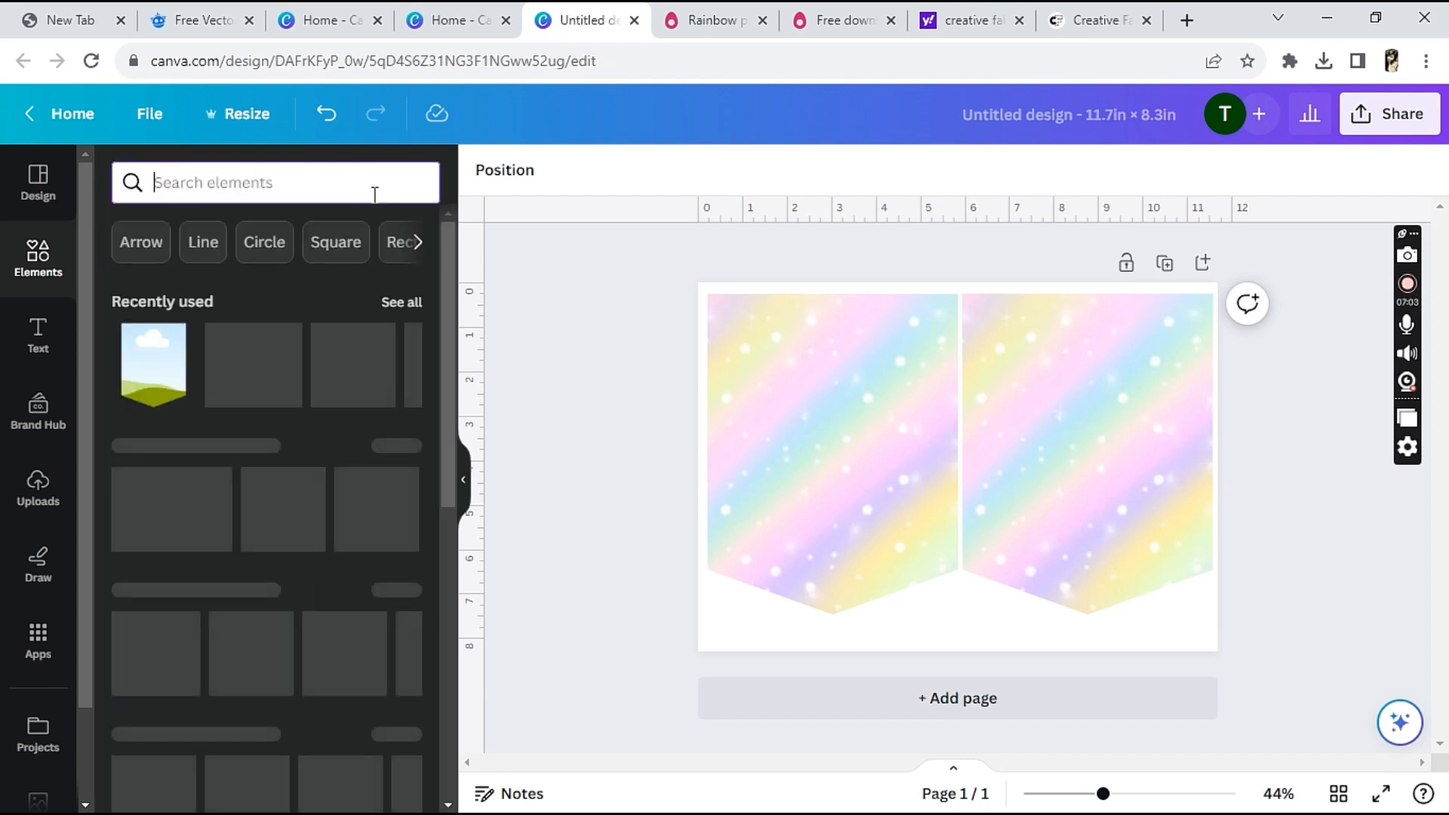
{"action": "type", "text": "circ"}
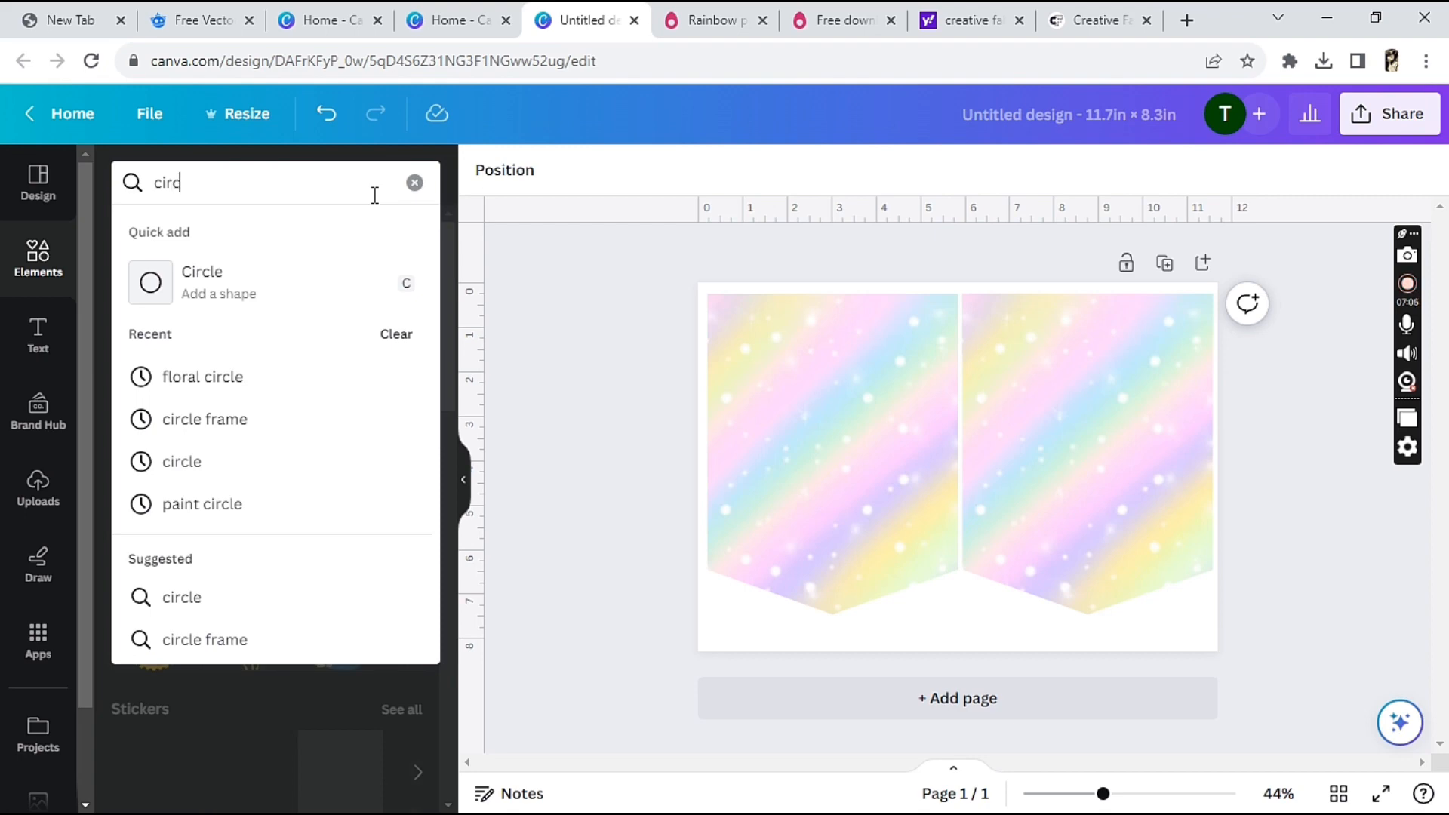
{"action": "type", "text": "le"}
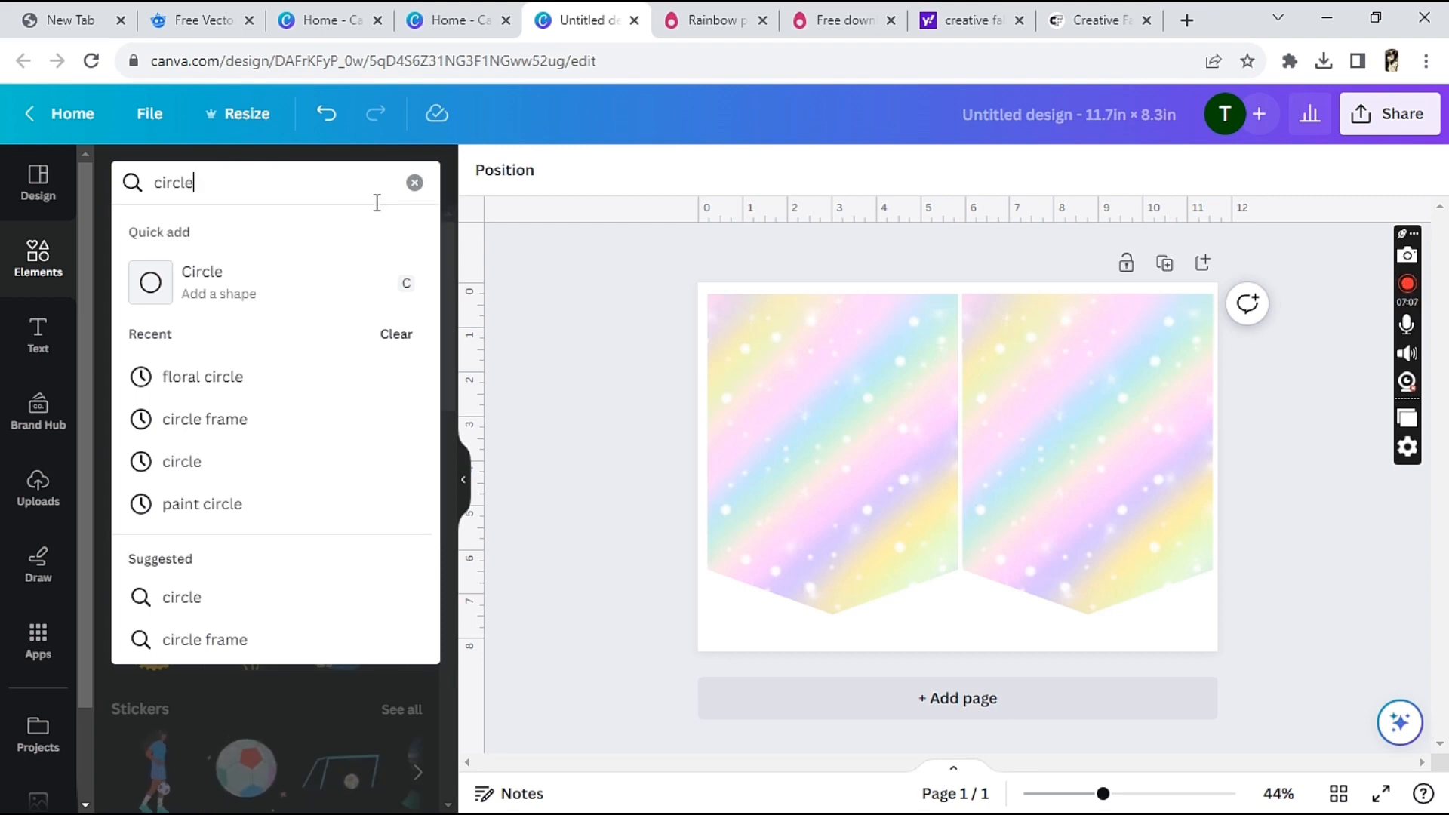
{"action": "key", "text": "Return"}
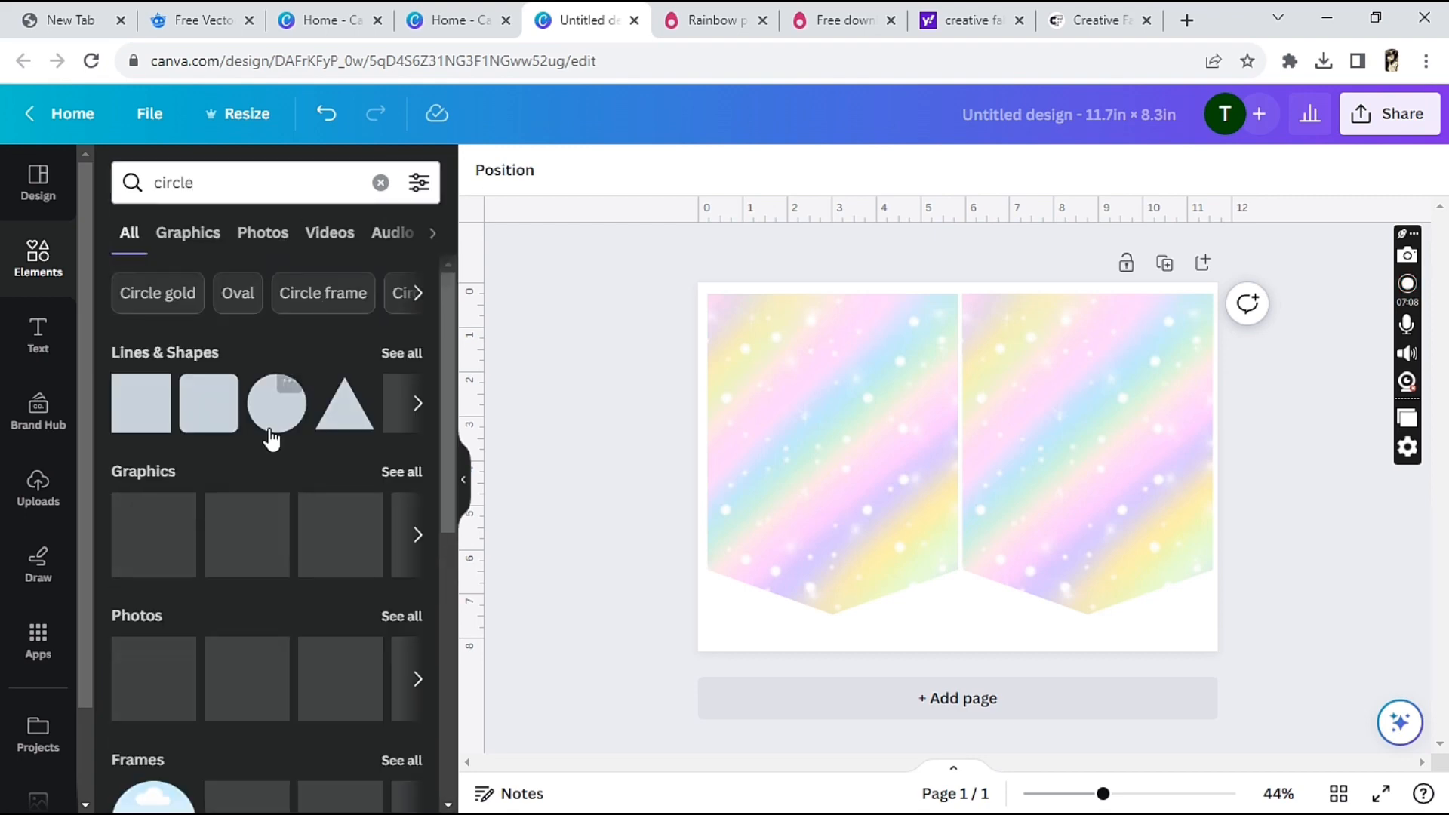
{"action": "left_click", "coordinate": [280, 411]}
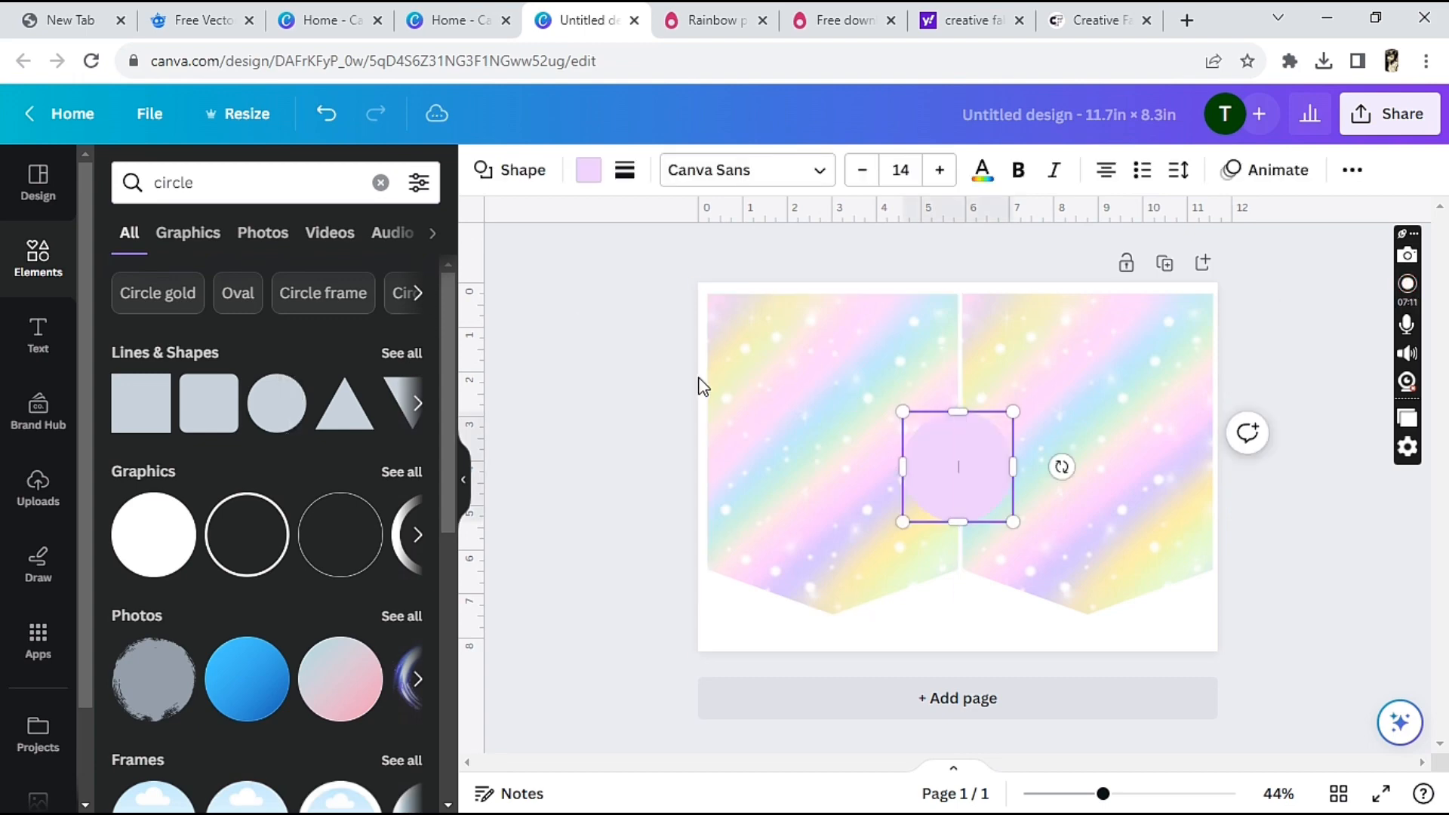
{"action": "left_click_drag", "start_coordinate": [979, 483], "coordinate": [817, 428]}
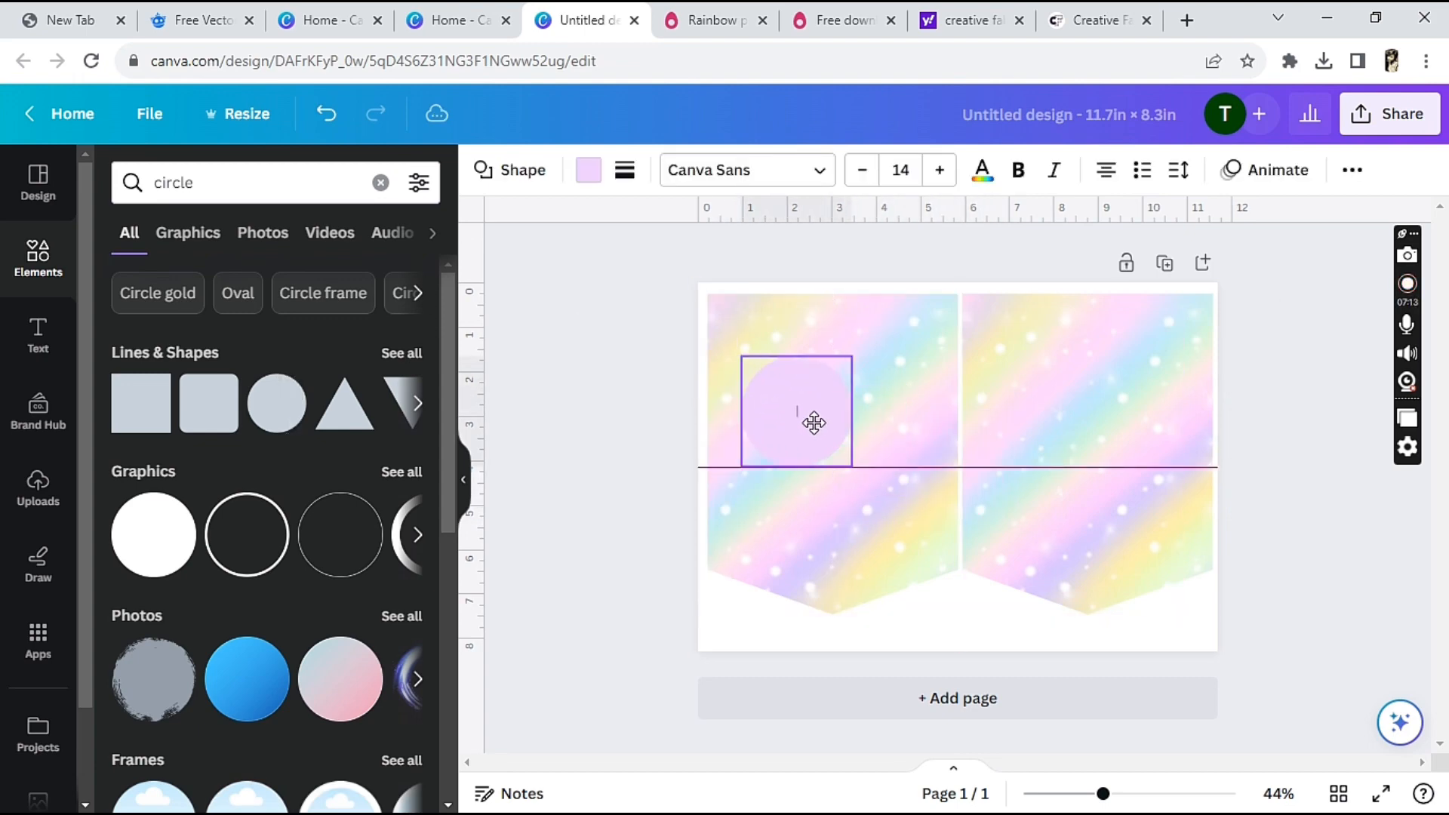
Recolor the circle white and enlarge it to span most of the left pennant's width
{"action": "left_click", "coordinate": [582, 169]}
{"action": "left_click", "coordinate": [351, 302]}
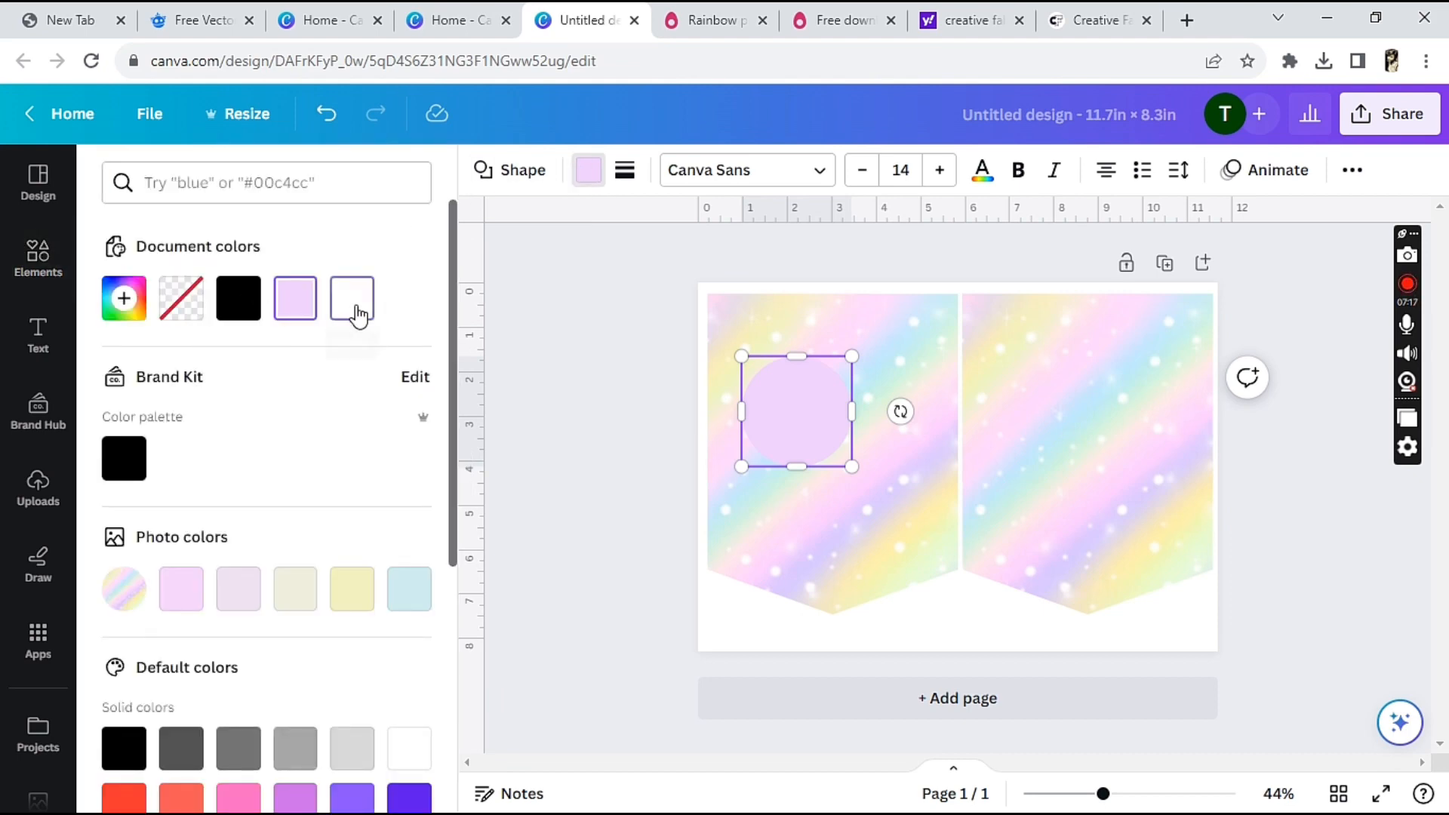
{"action": "left_click_drag", "start_coordinate": [849, 466], "coordinate": [928, 566]}
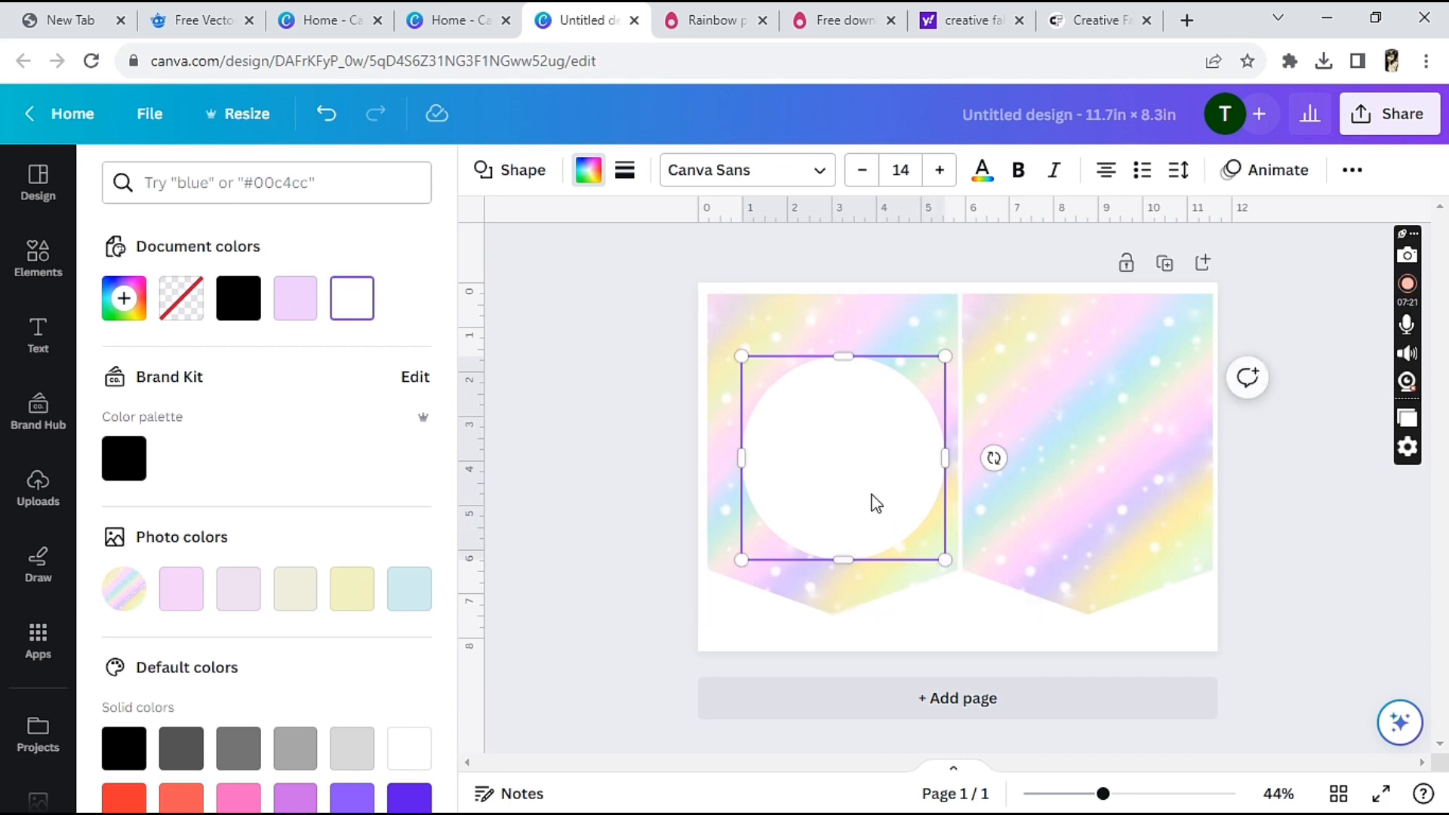
Center the white circle horizontally on the left pennant, with its top about 1 in below the pennant's upper edge
{"action": "left_click_drag", "start_coordinate": [873, 501], "coordinate": [851, 458]}
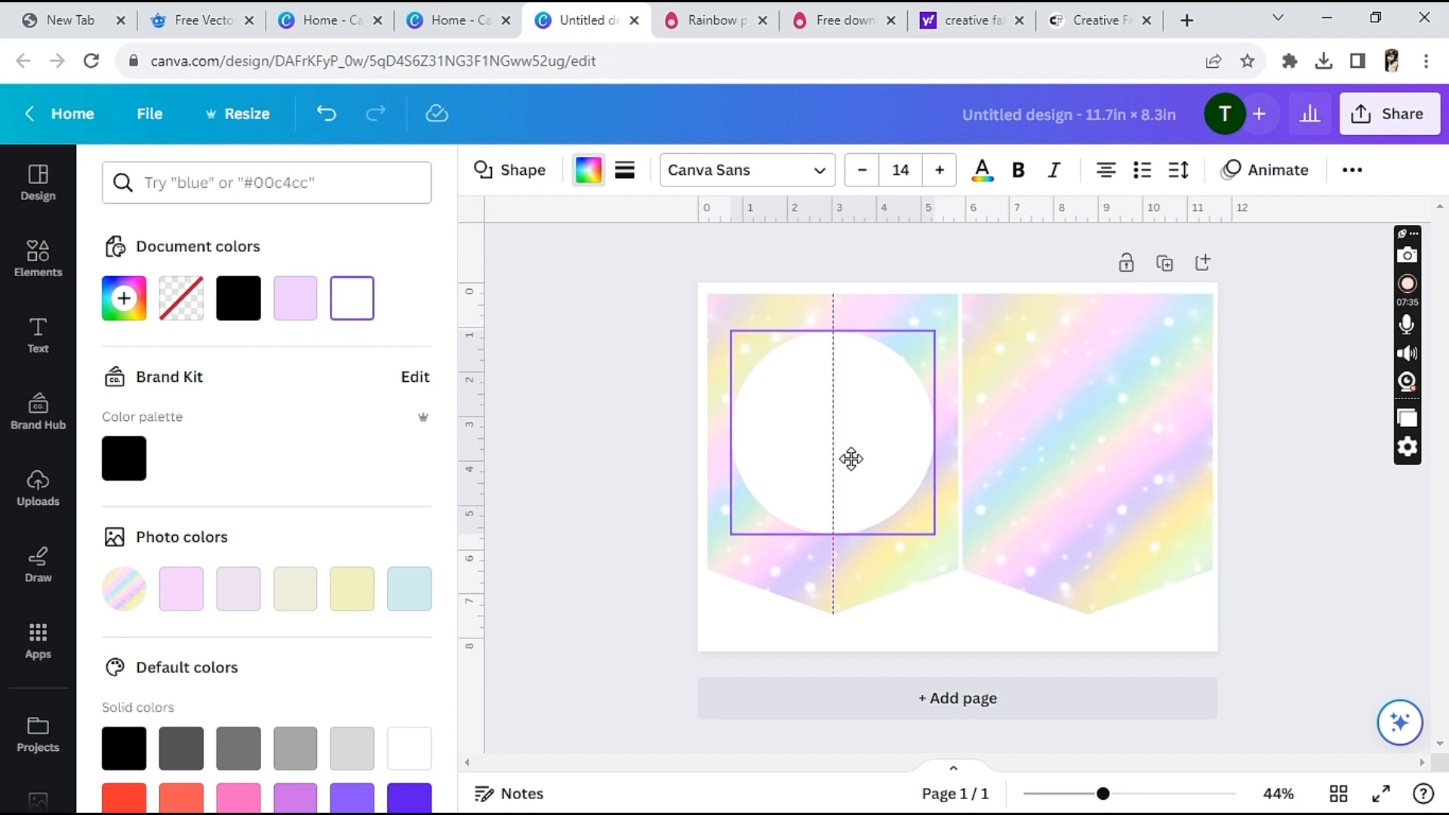
{"action": "left_click_drag", "start_coordinate": [849, 459], "coordinate": [849, 462]}
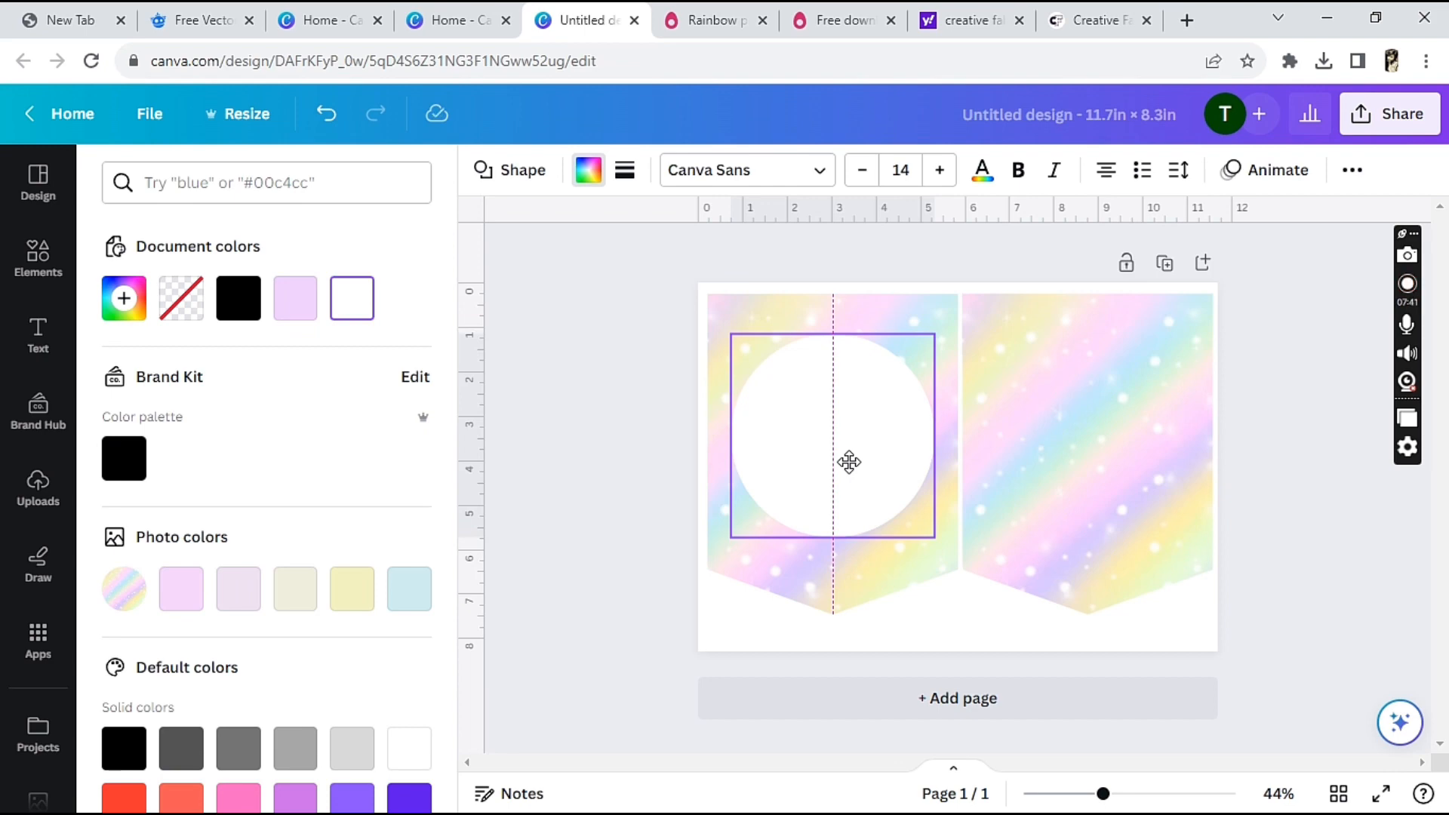
{"action": "mouse_move", "coordinate": [849, 461]}
{"action": "left_mouse_down"}
{"action": "mouse_move", "coordinate": [848, 421]}
{"action": "mouse_move", "coordinate": [853, 468]}
{"action": "left_mouse_up"}
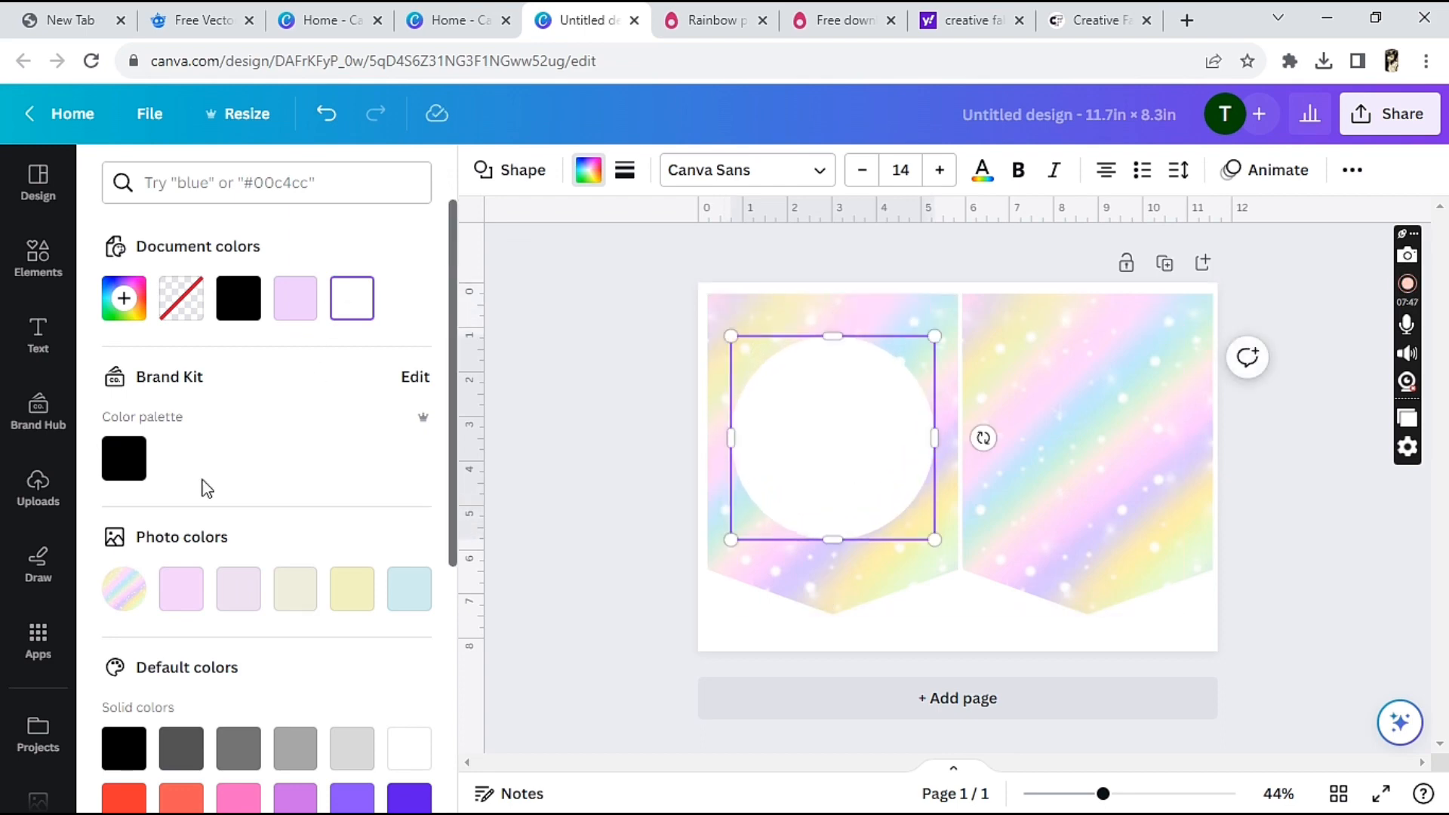
Add a heading with the letter "E" and move it to the middle of the white circle
{"action": "left_click", "coordinate": [39, 336]}
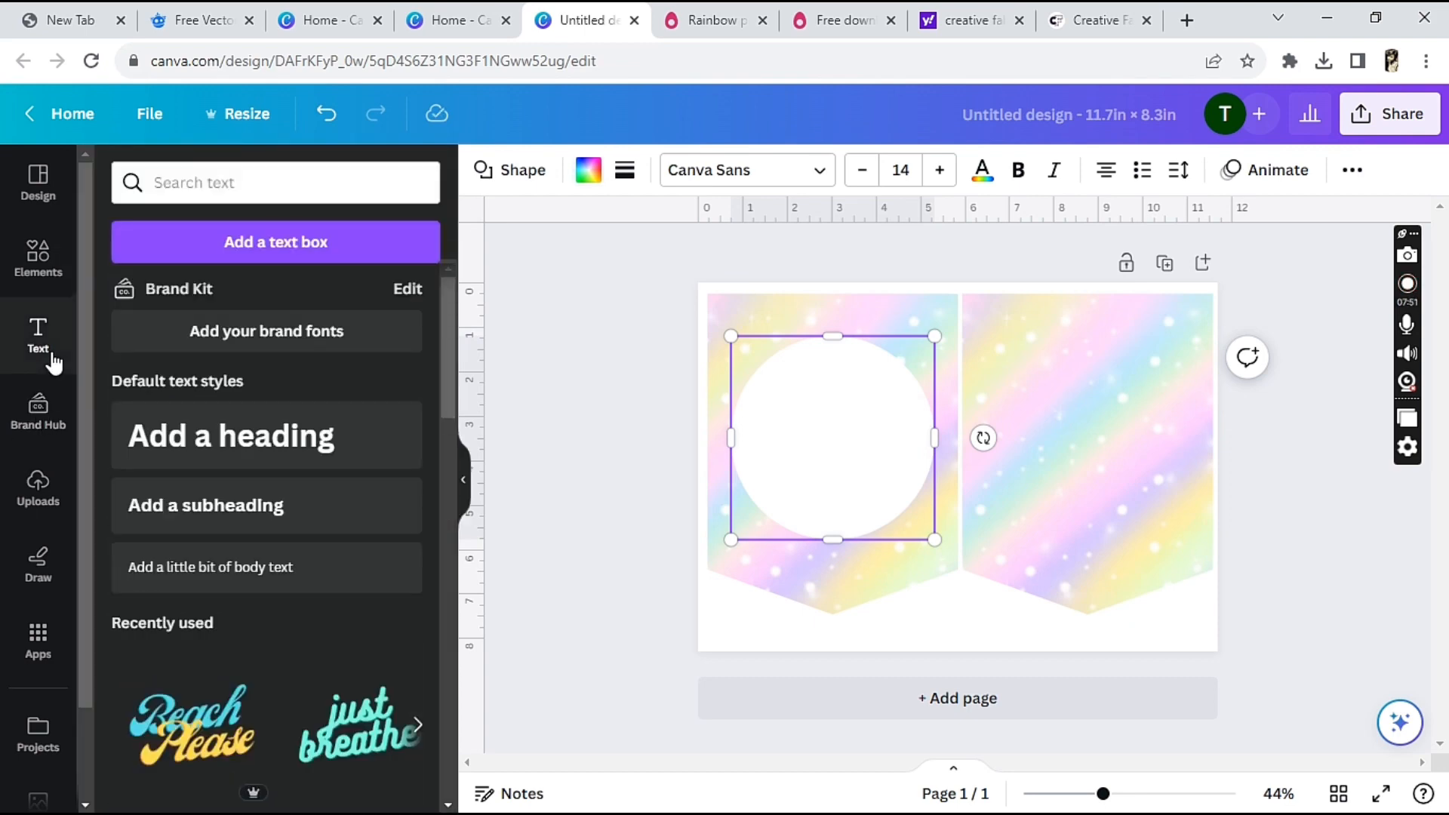
{"action": "left_click", "coordinate": [268, 438]}
{"action": "type", "text": "e"}
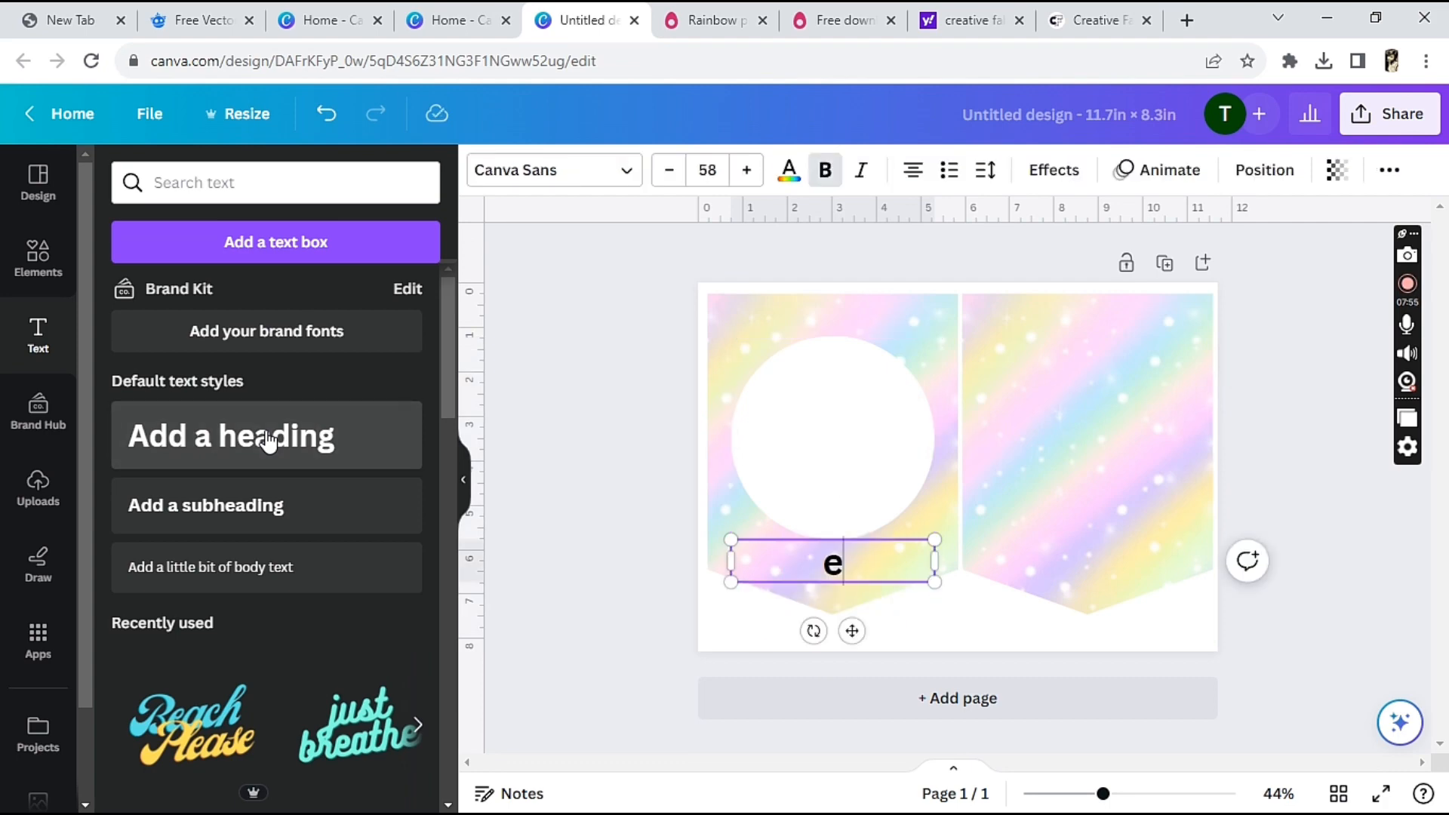
{"action": "key", "text": "BackSpace"}
{"action": "type", "text": "E"}
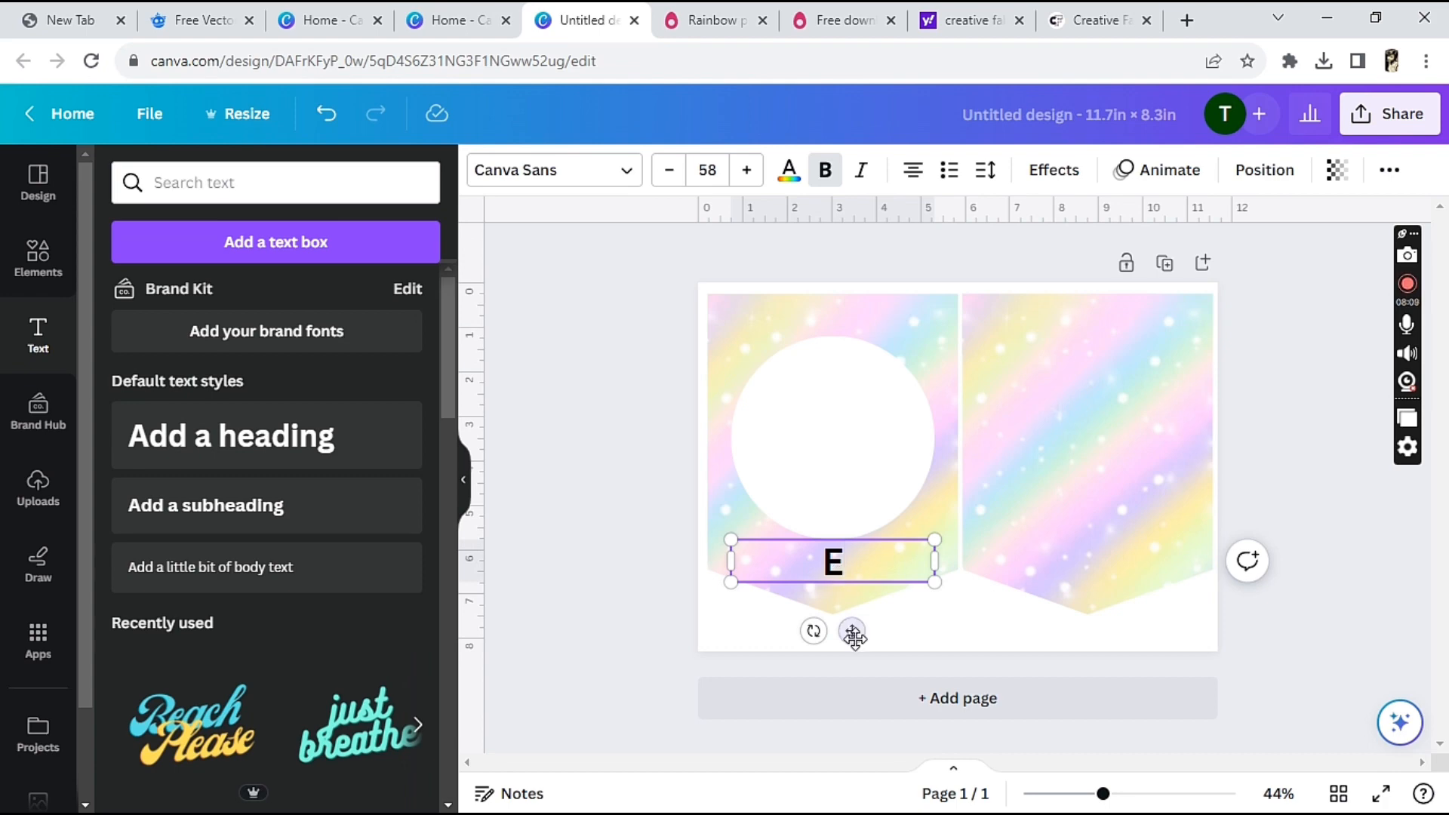
{"action": "left_click_drag", "start_coordinate": [852, 632], "coordinate": [850, 507]}
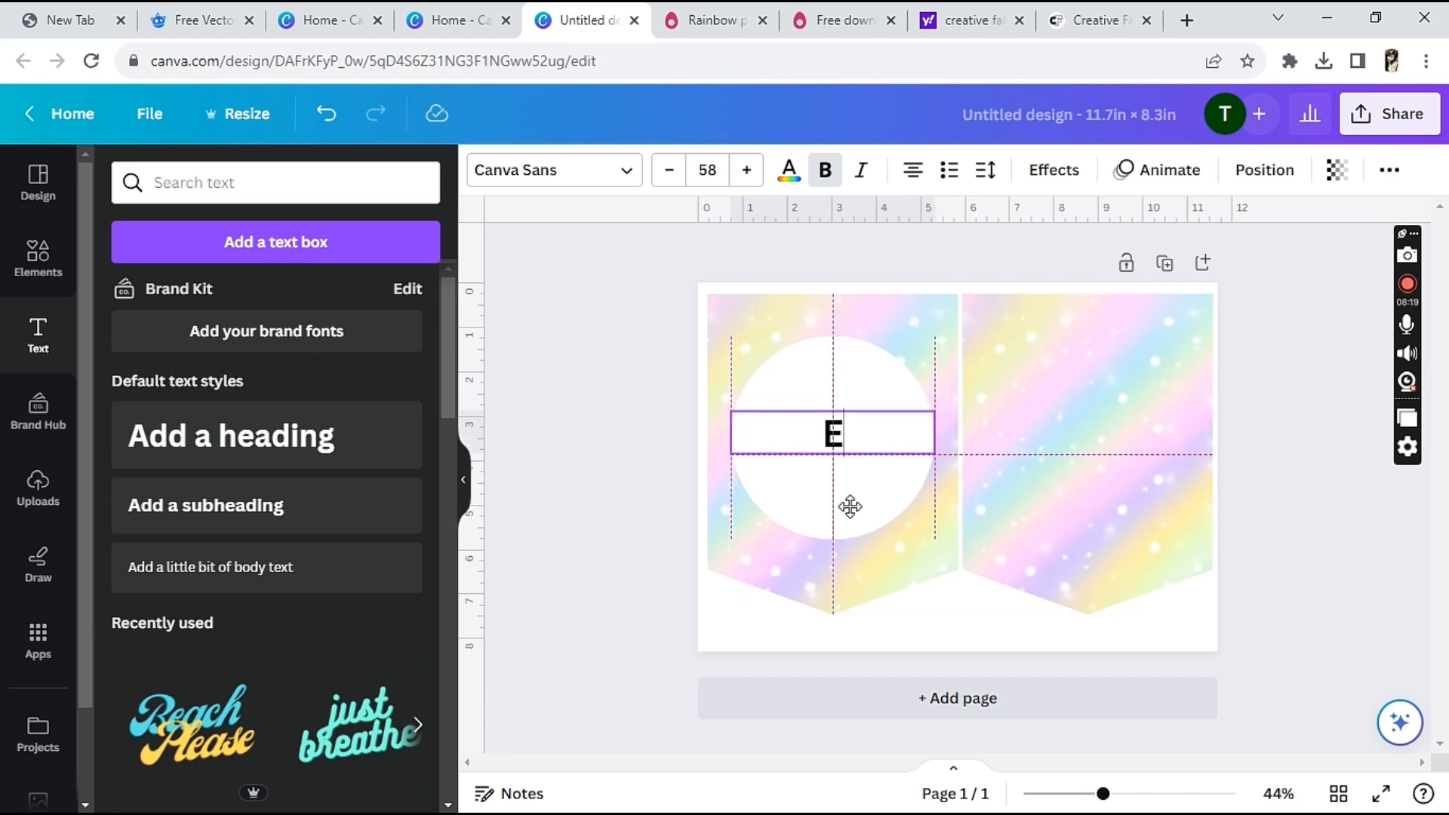
{"action": "left_click_drag", "start_coordinate": [849, 507], "coordinate": [851, 504]}
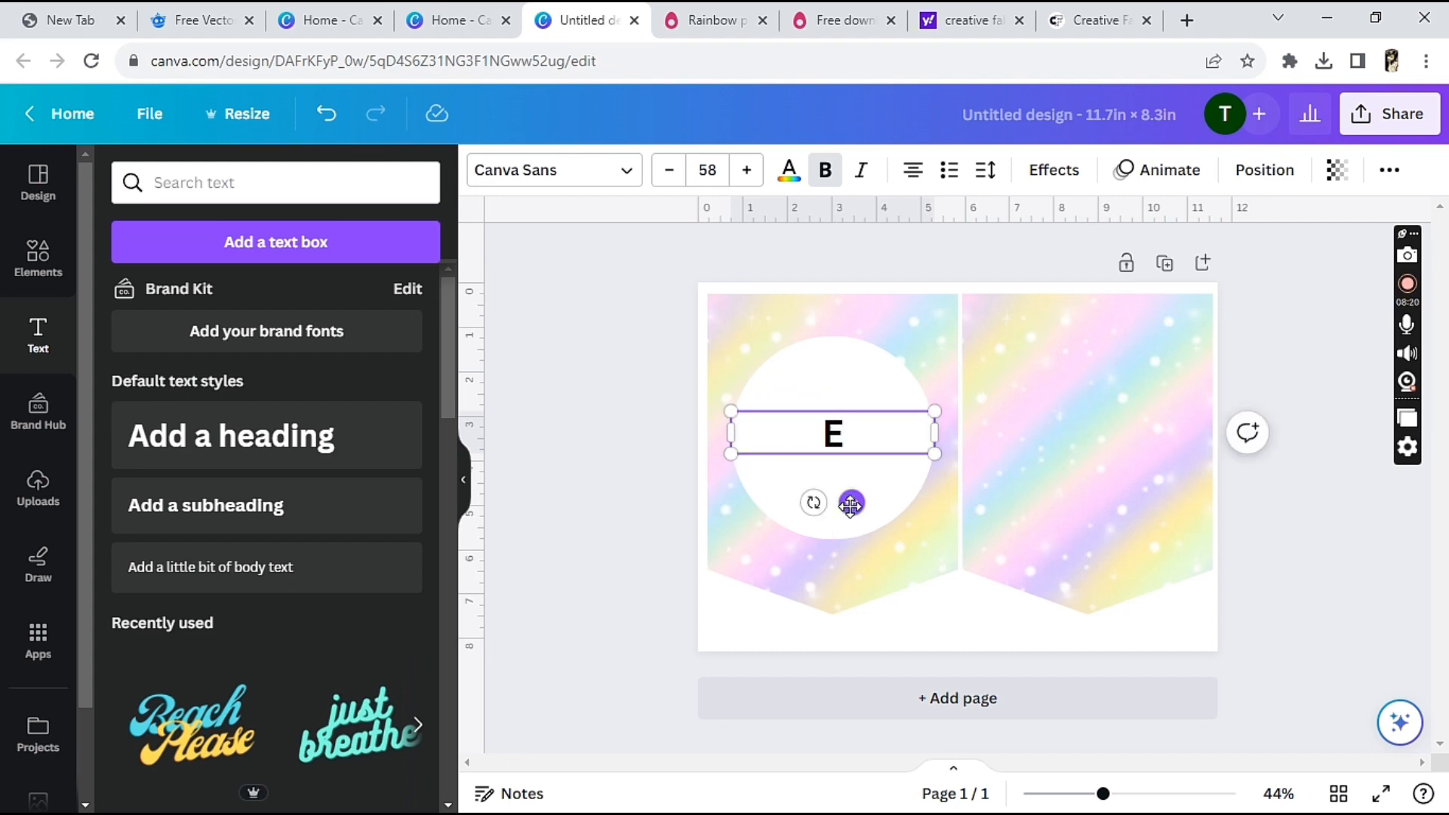
Change the letter E's font to Gagalin
{"action": "left_click", "coordinate": [636, 185]}
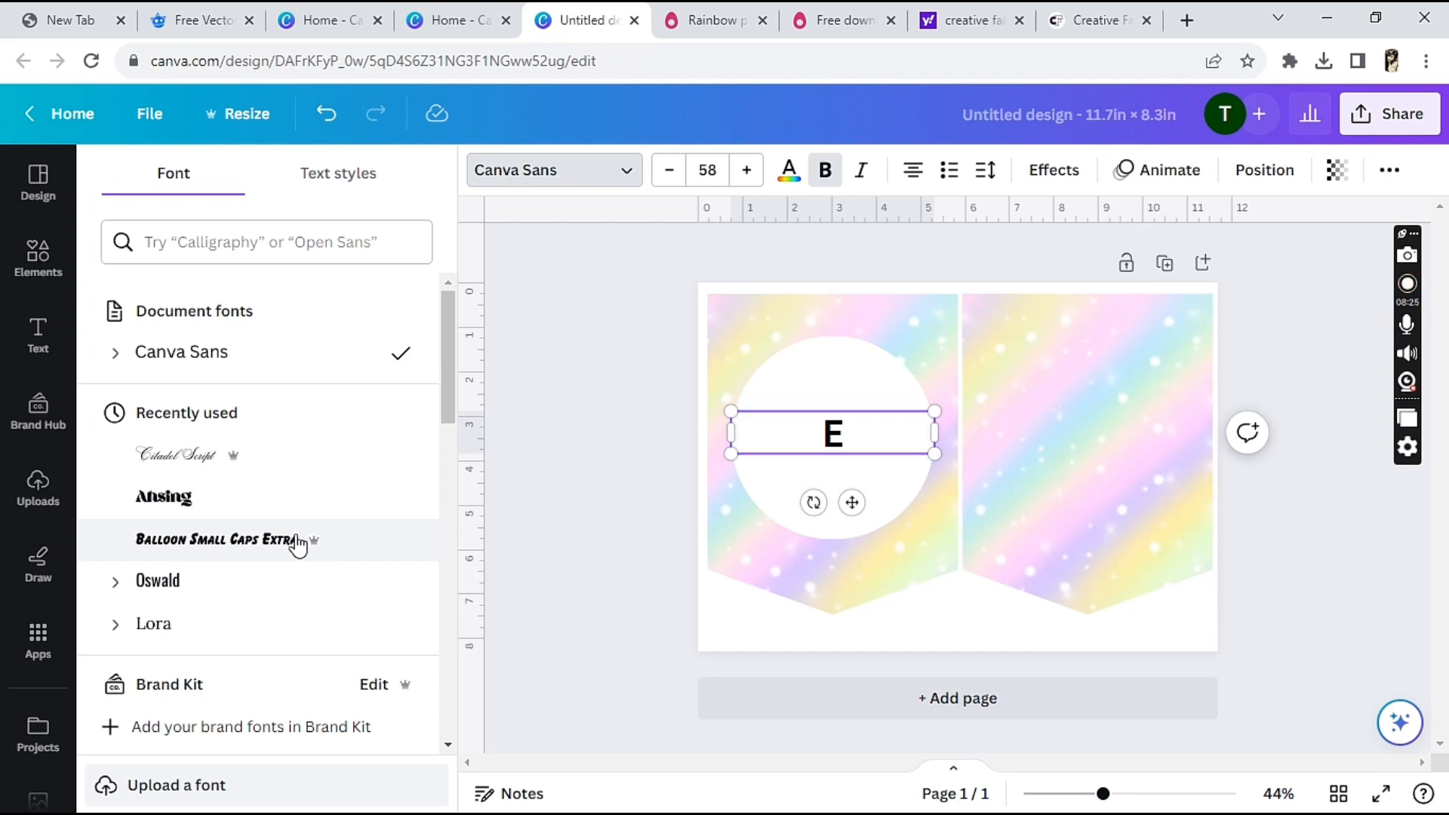
{"action": "left_click", "coordinate": [259, 540]}
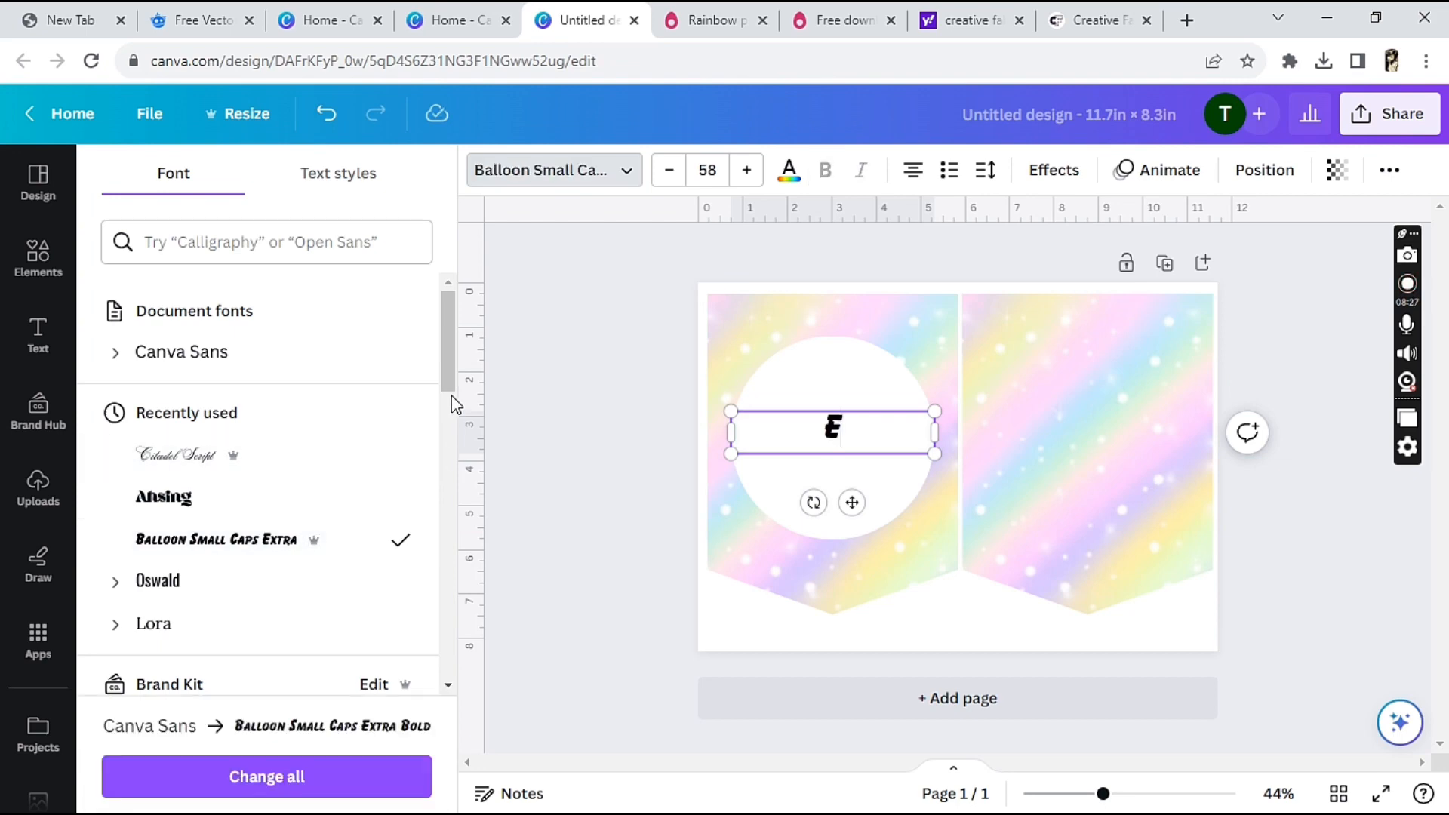
{"action": "left_click_drag", "start_coordinate": [451, 391], "coordinate": [477, 558]}
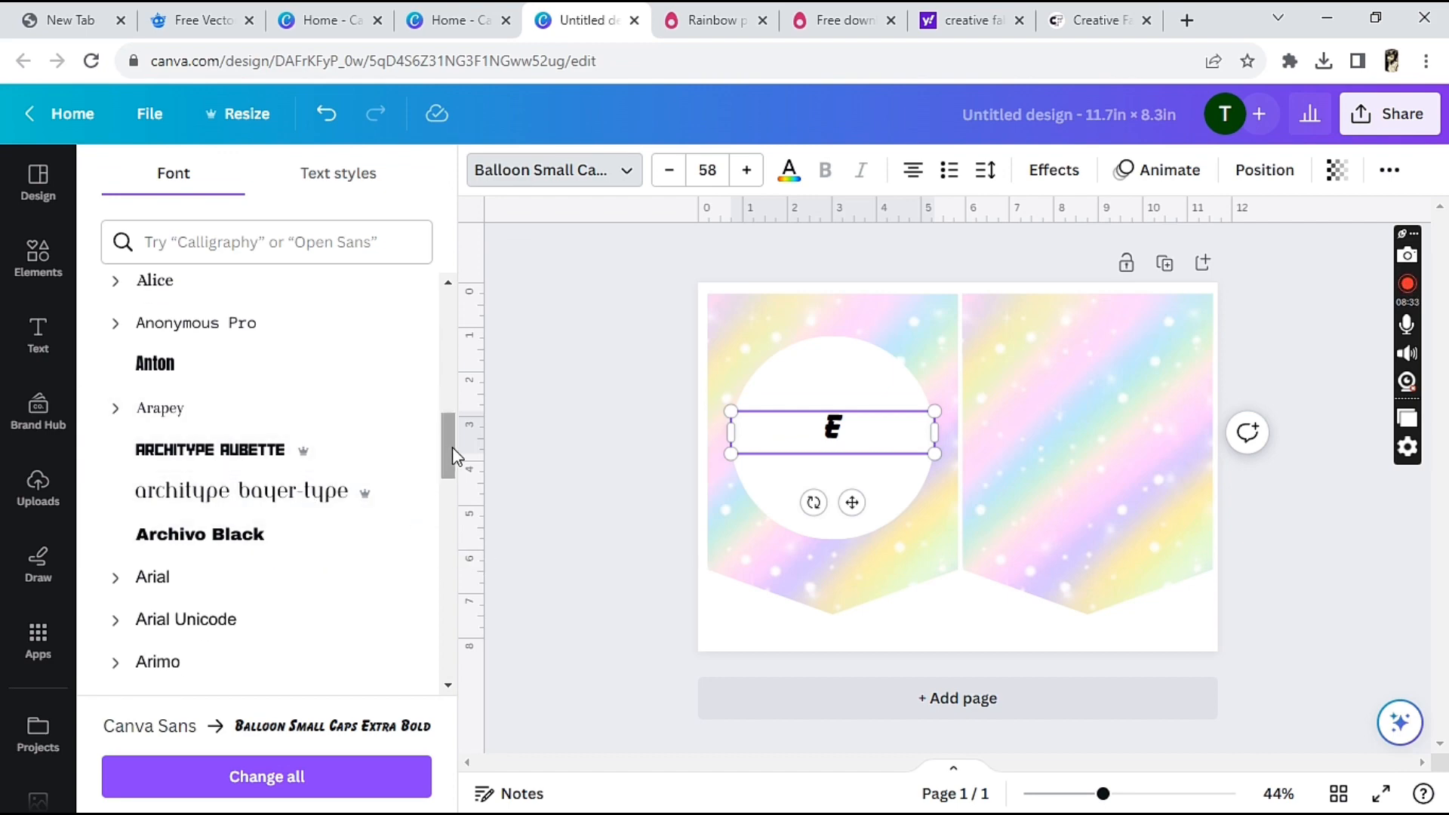
{"action": "left_click_drag", "start_coordinate": [451, 447], "coordinate": [477, 653]}
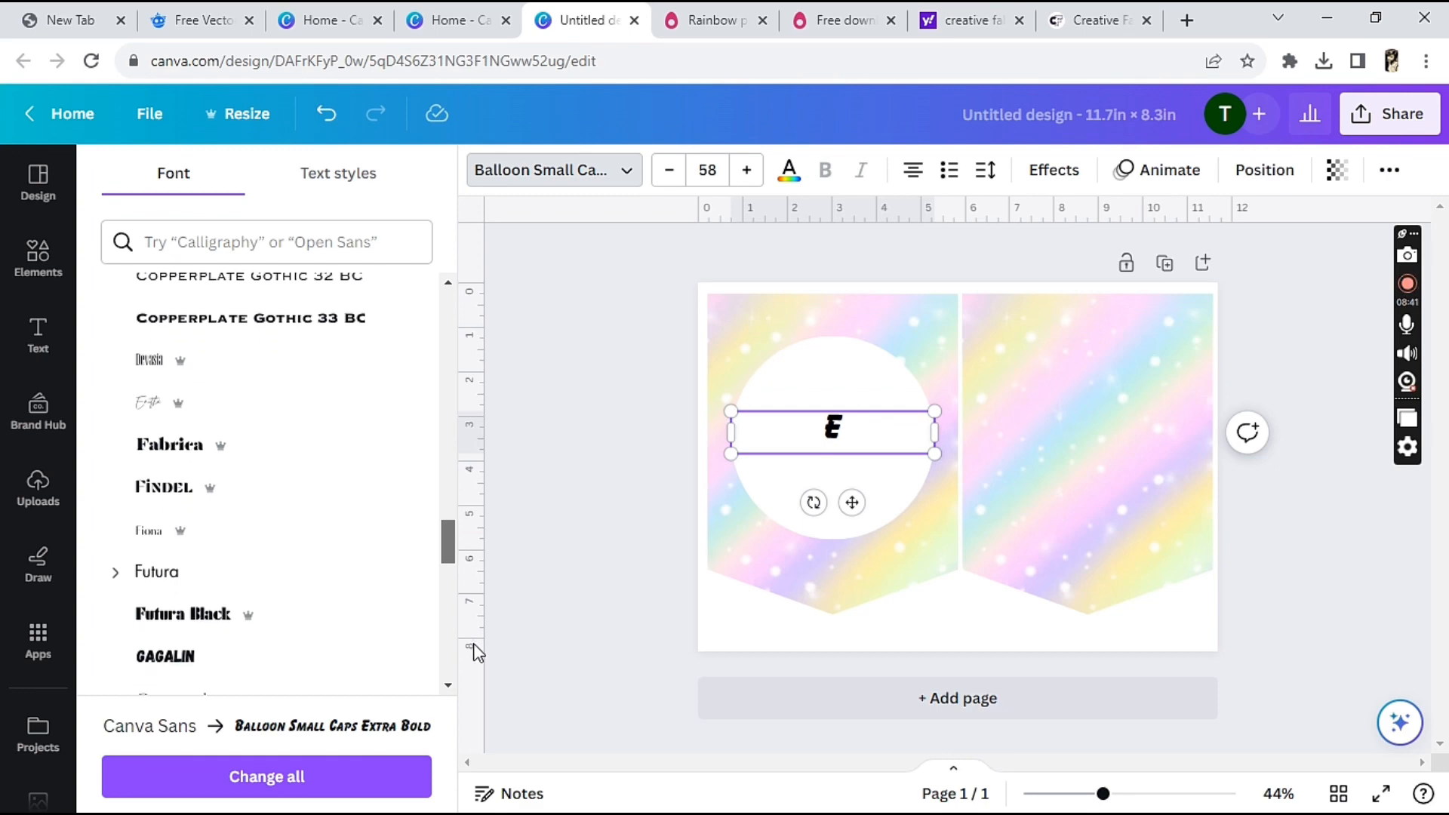
{"action": "left_click", "coordinate": [203, 650]}
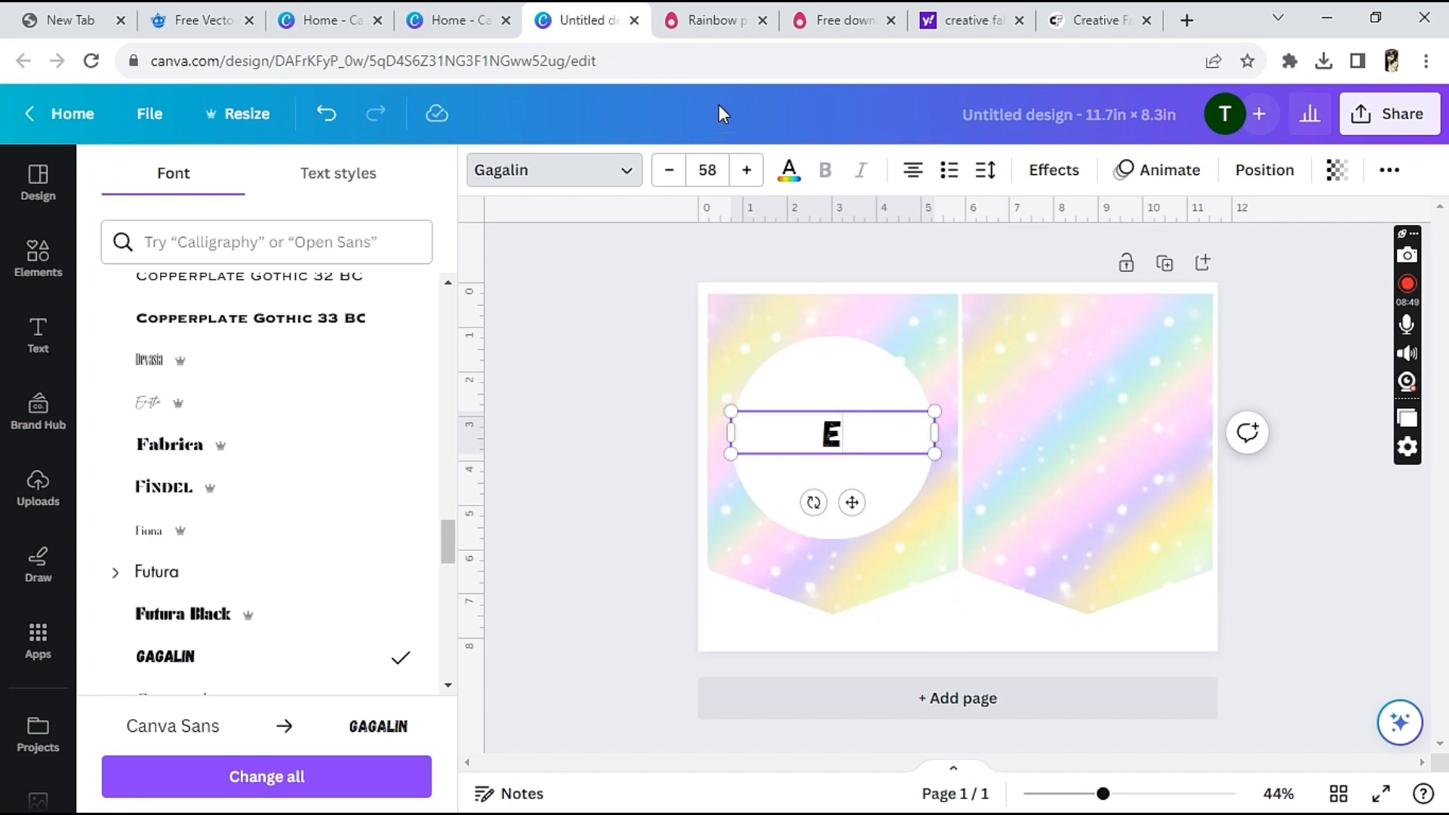
Enlarge the letter E to font size 197
{"action": "left_click", "coordinate": [746, 180]}
{"action": "left_click", "coordinate": [746, 180]}
{"action": "left_click", "coordinate": [746, 179]}
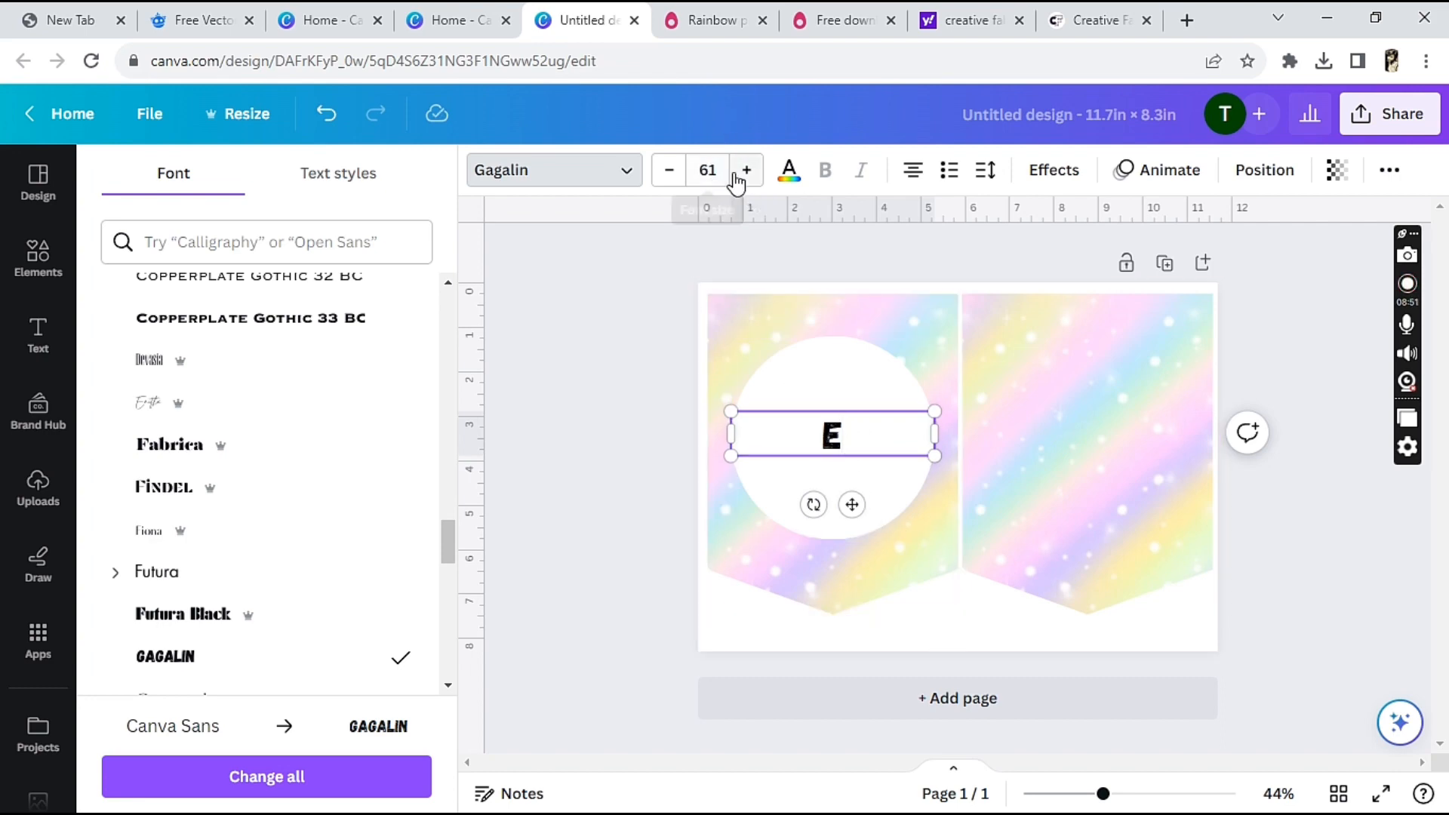
{"action": "left_click", "coordinate": [746, 180]}
{"action": "left_click", "coordinate": [744, 179]}
{"action": "left_click", "coordinate": [737, 180]}
{"action": "left_click", "coordinate": [738, 180]}
{"action": "left_click", "coordinate": [737, 180]}
{"action": "left_click", "coordinate": [738, 180]}
{"action": "left_click", "coordinate": [738, 180]}
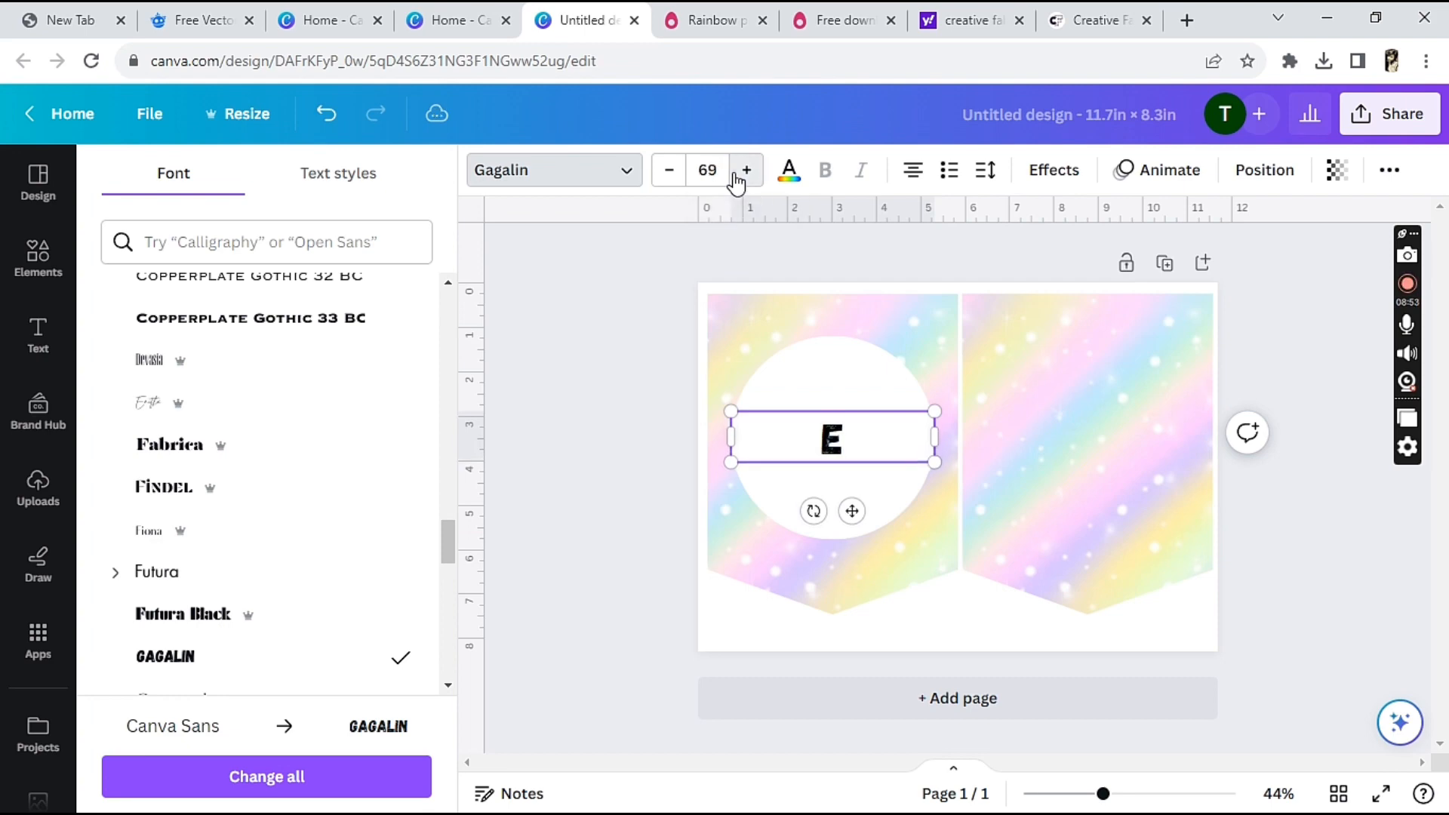
{"action": "left_click", "coordinate": [738, 180]}
{"action": "left_click", "coordinate": [738, 180]}
{"action": "left_click", "coordinate": [737, 180]}
{"action": "left_click", "coordinate": [737, 180]}
{"action": "left_click", "coordinate": [737, 179]}
{"action": "left_click", "coordinate": [737, 179]}
{"action": "left_click", "coordinate": [737, 179]}
{"action": "left_click", "coordinate": [737, 179]}
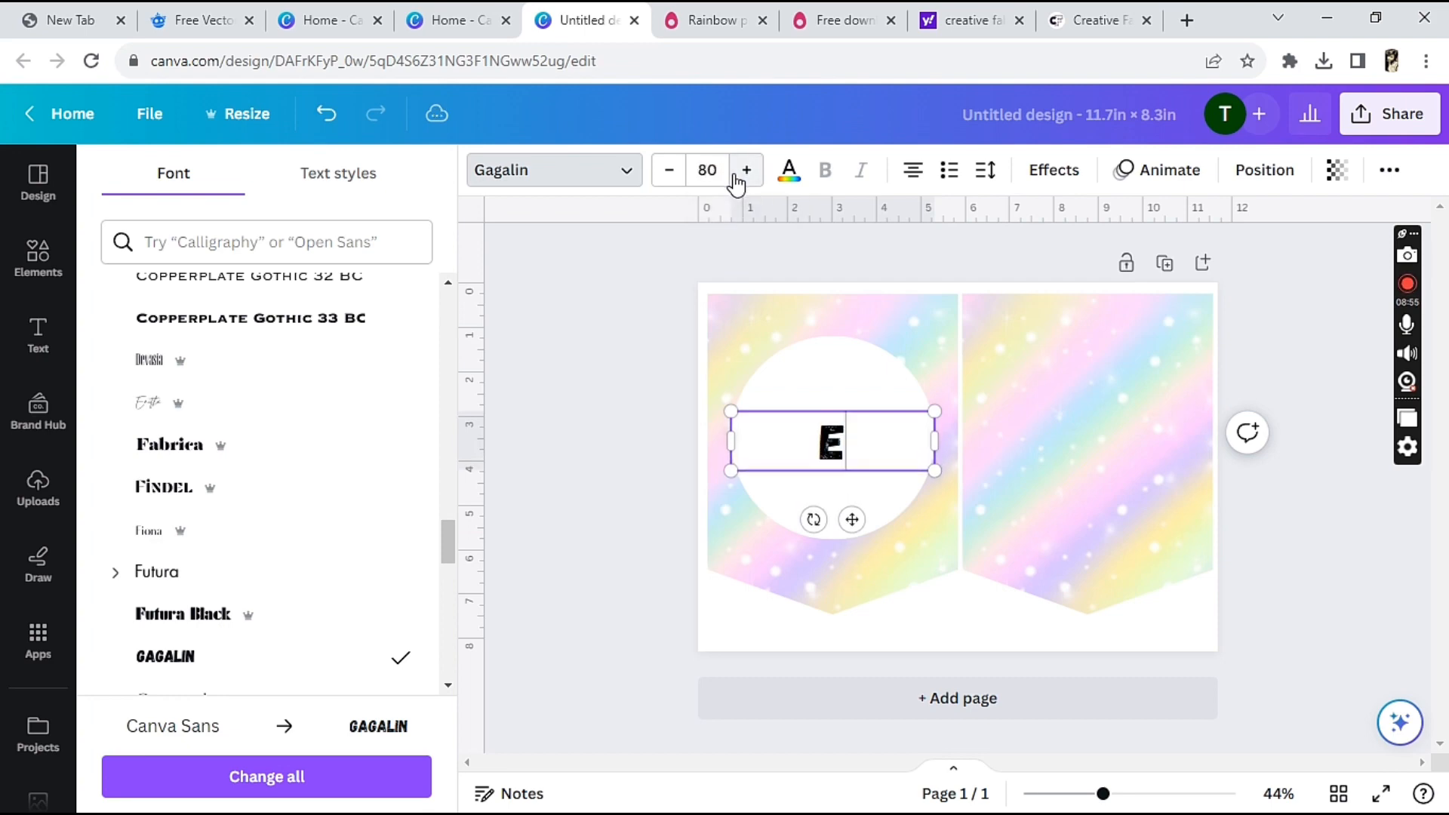
{"action": "left_click", "coordinate": [737, 180]}
{"action": "left_click", "coordinate": [737, 180]}
{"action": "left_click", "coordinate": [737, 180]}
{"action": "left_click", "coordinate": [737, 180]}
{"action": "left_click", "coordinate": [737, 180]}
{"action": "left_click", "coordinate": [738, 180]}
{"action": "left_click", "coordinate": [738, 180]}
{"action": "left_click", "coordinate": [738, 179]}
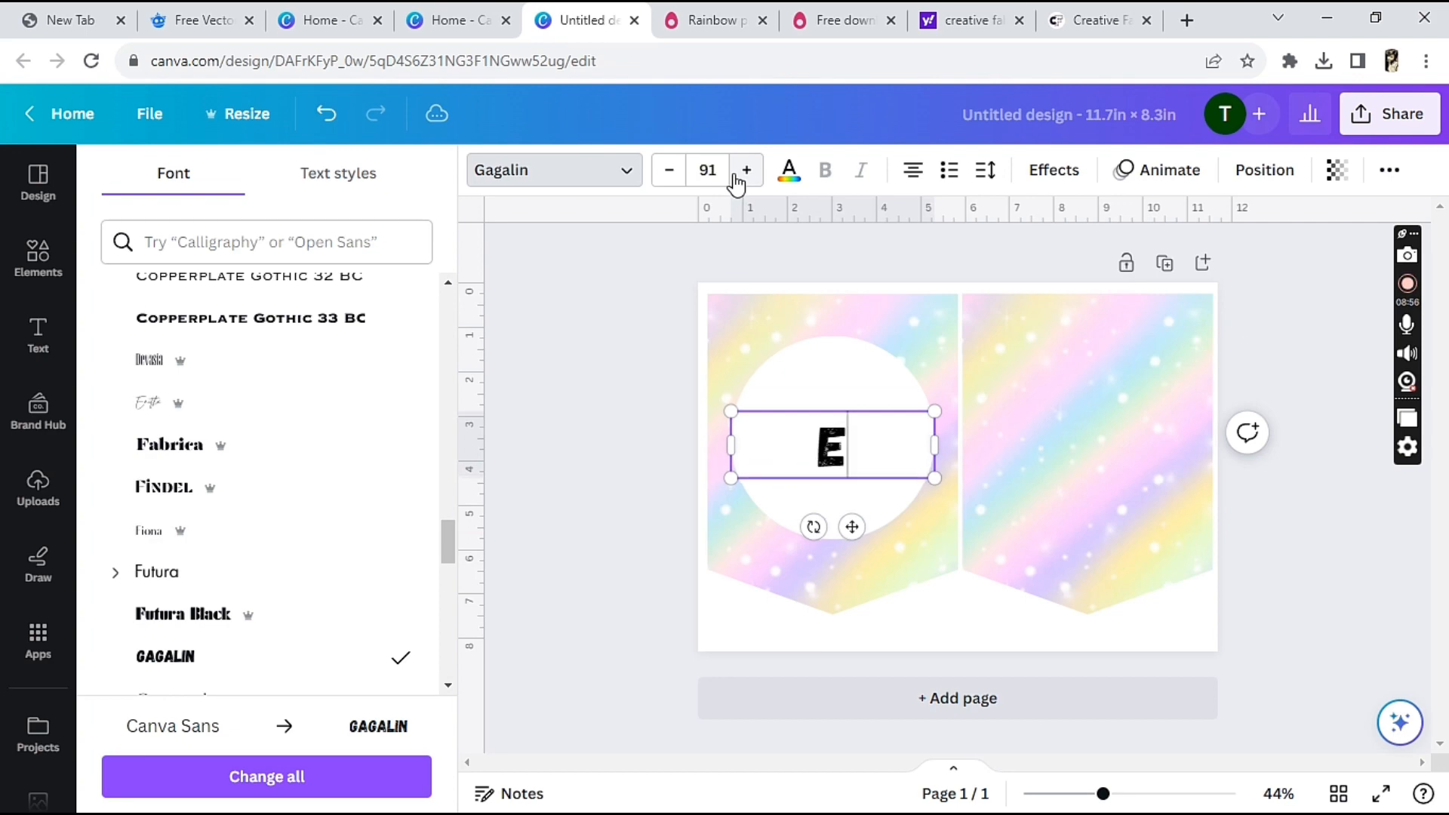
{"action": "left_click", "coordinate": [737, 180]}
{"action": "left_click", "coordinate": [737, 180]}
{"action": "left_click", "coordinate": [738, 180]}
{"action": "left_click", "coordinate": [738, 180]}
{"action": "left_click", "coordinate": [737, 180]}
{"action": "left_click", "coordinate": [737, 180]}
{"action": "left_click", "coordinate": [737, 180]}
{"action": "left_click", "coordinate": [738, 180]}
{"action": "left_click", "coordinate": [738, 180]}
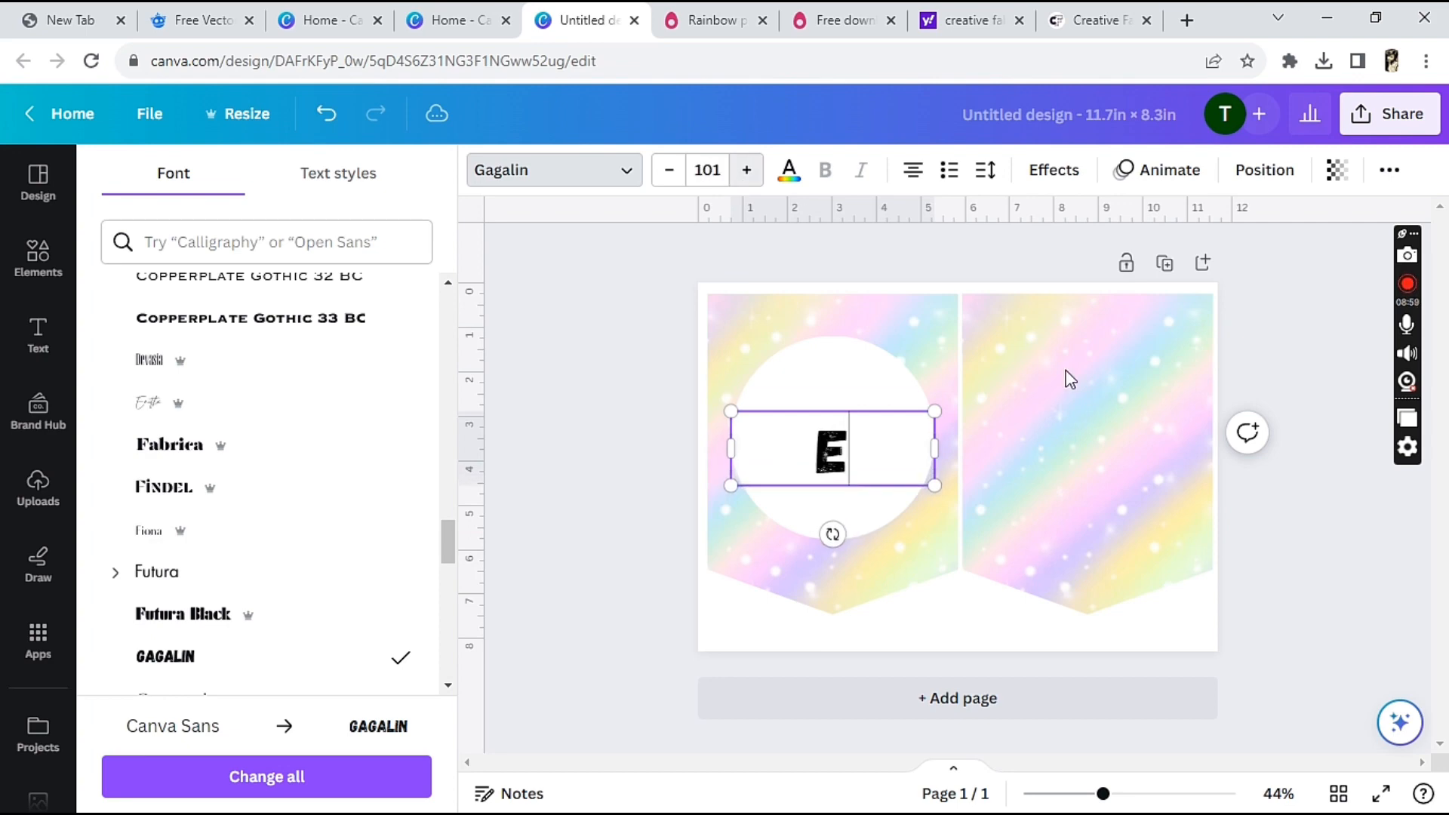
{"action": "left_click_drag", "start_coordinate": [932, 485], "coordinate": [1067, 714]}
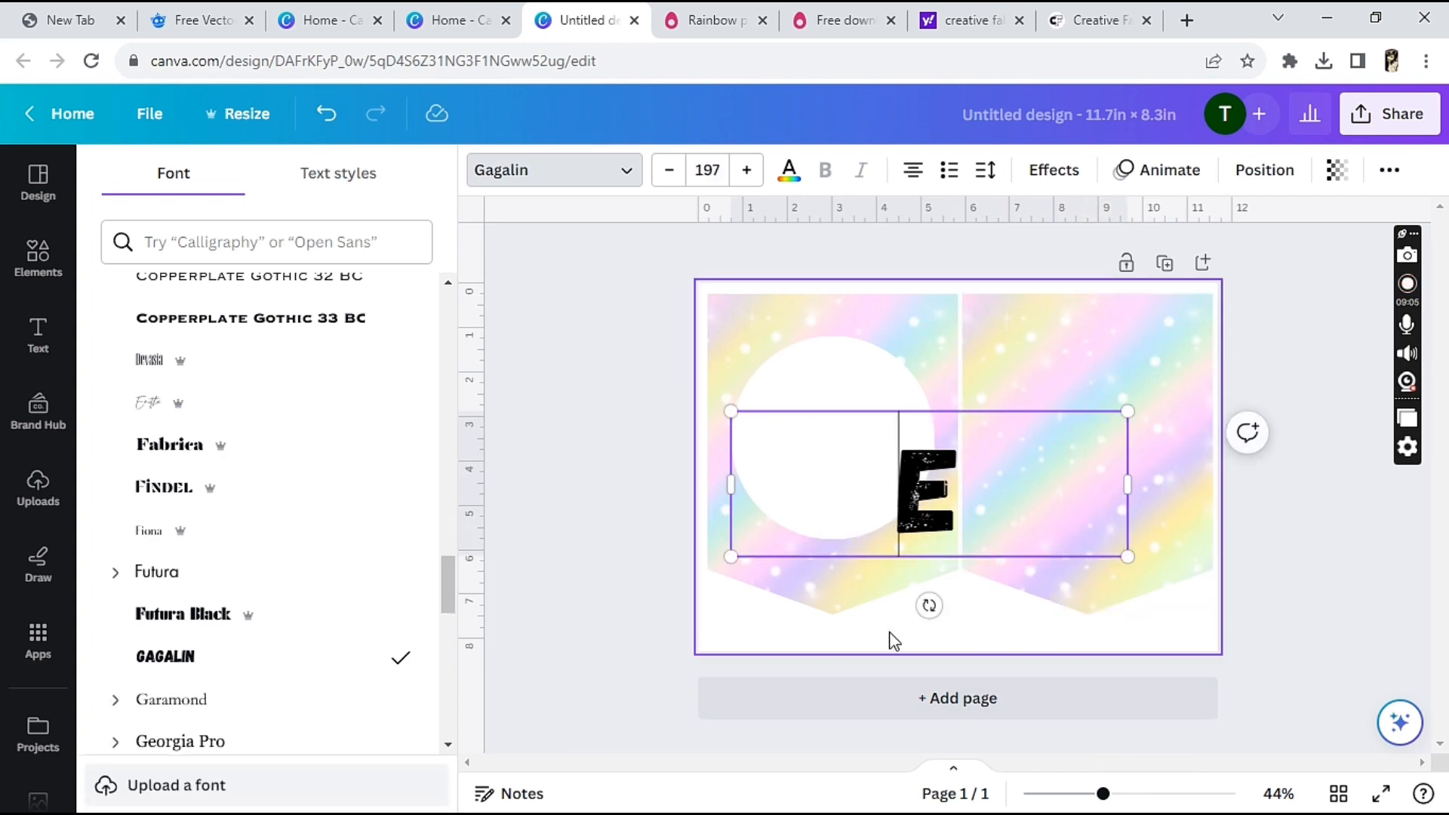
{"action": "left_click", "coordinate": [799, 596]}
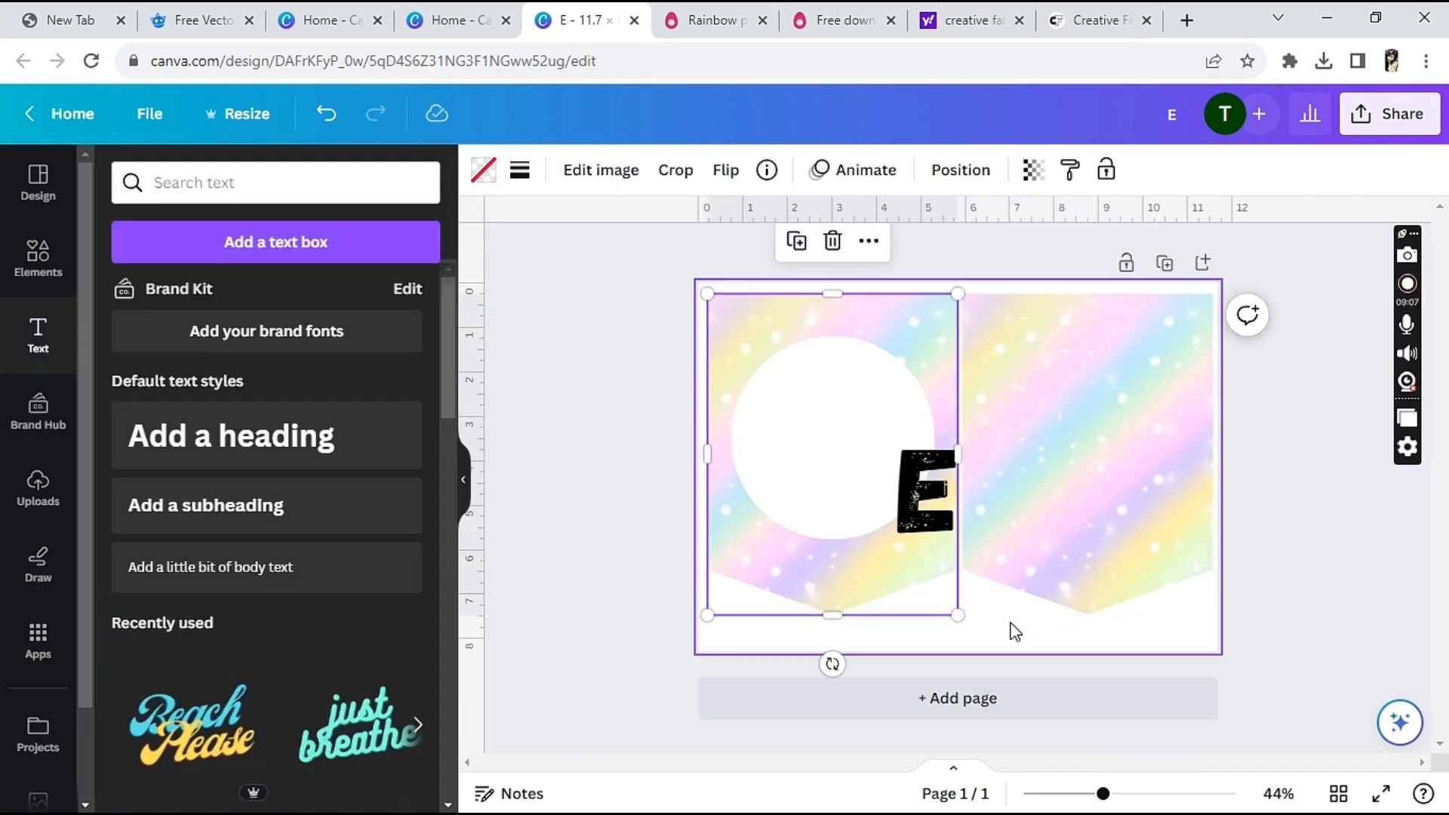
{"action": "left_click_drag", "start_coordinate": [935, 531], "coordinate": [876, 485]}
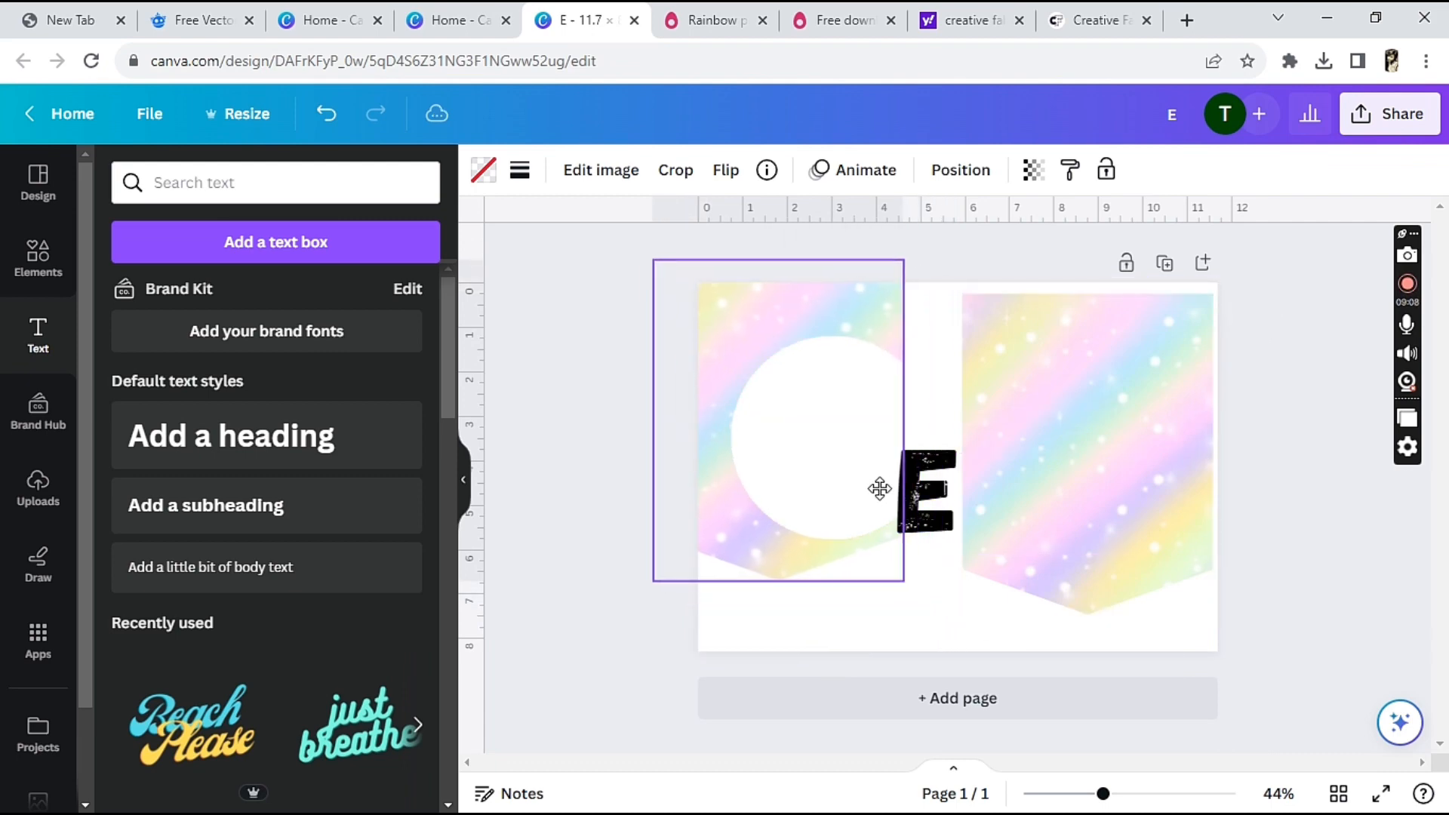
{"action": "key", "text": "ctrl+z"}
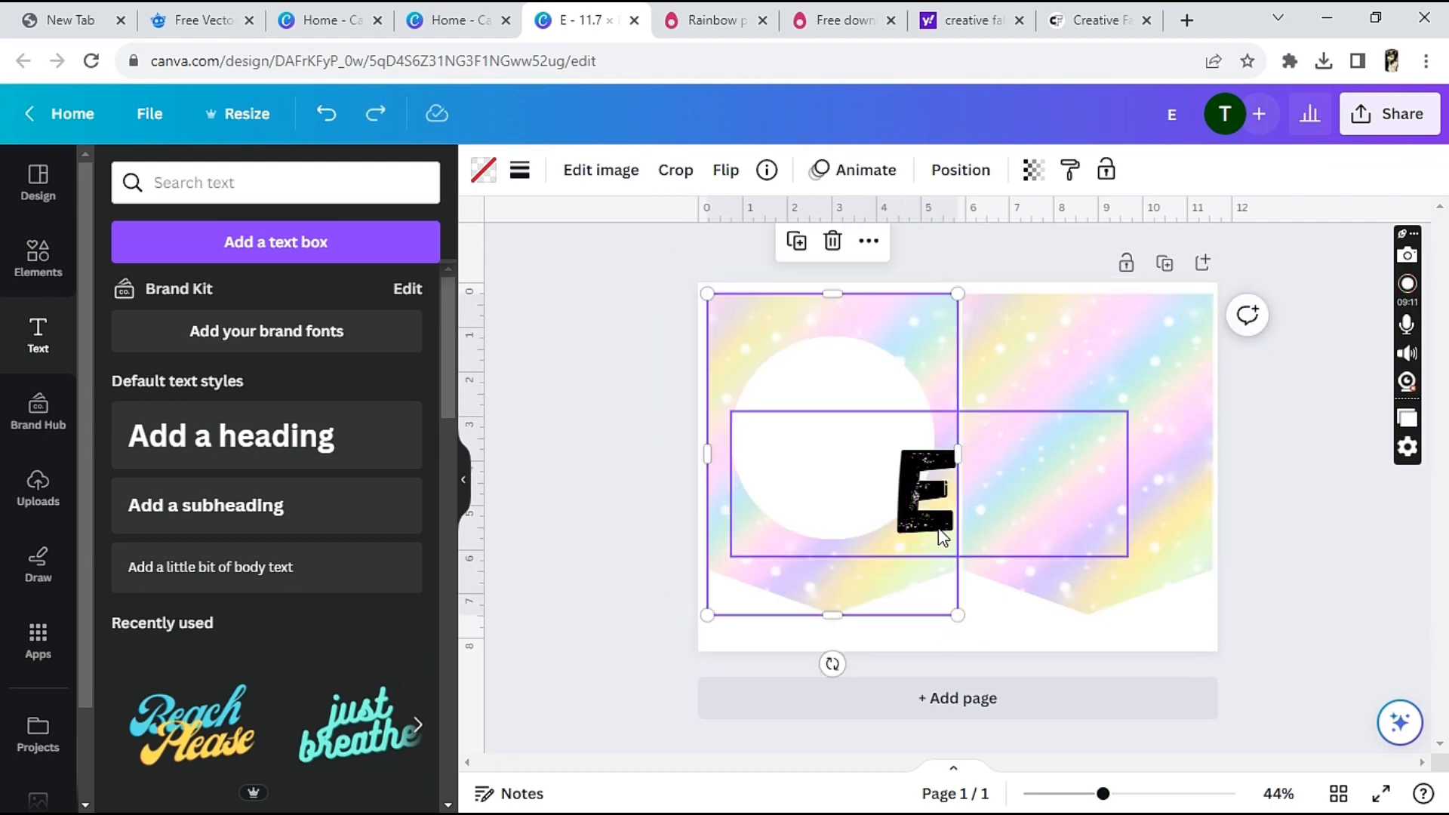
Move the enlarged letter E back onto the center of the white circle
{"action": "left_click", "coordinate": [943, 537]}
{"action": "left_click_drag", "start_coordinate": [936, 531], "coordinate": [845, 466]}
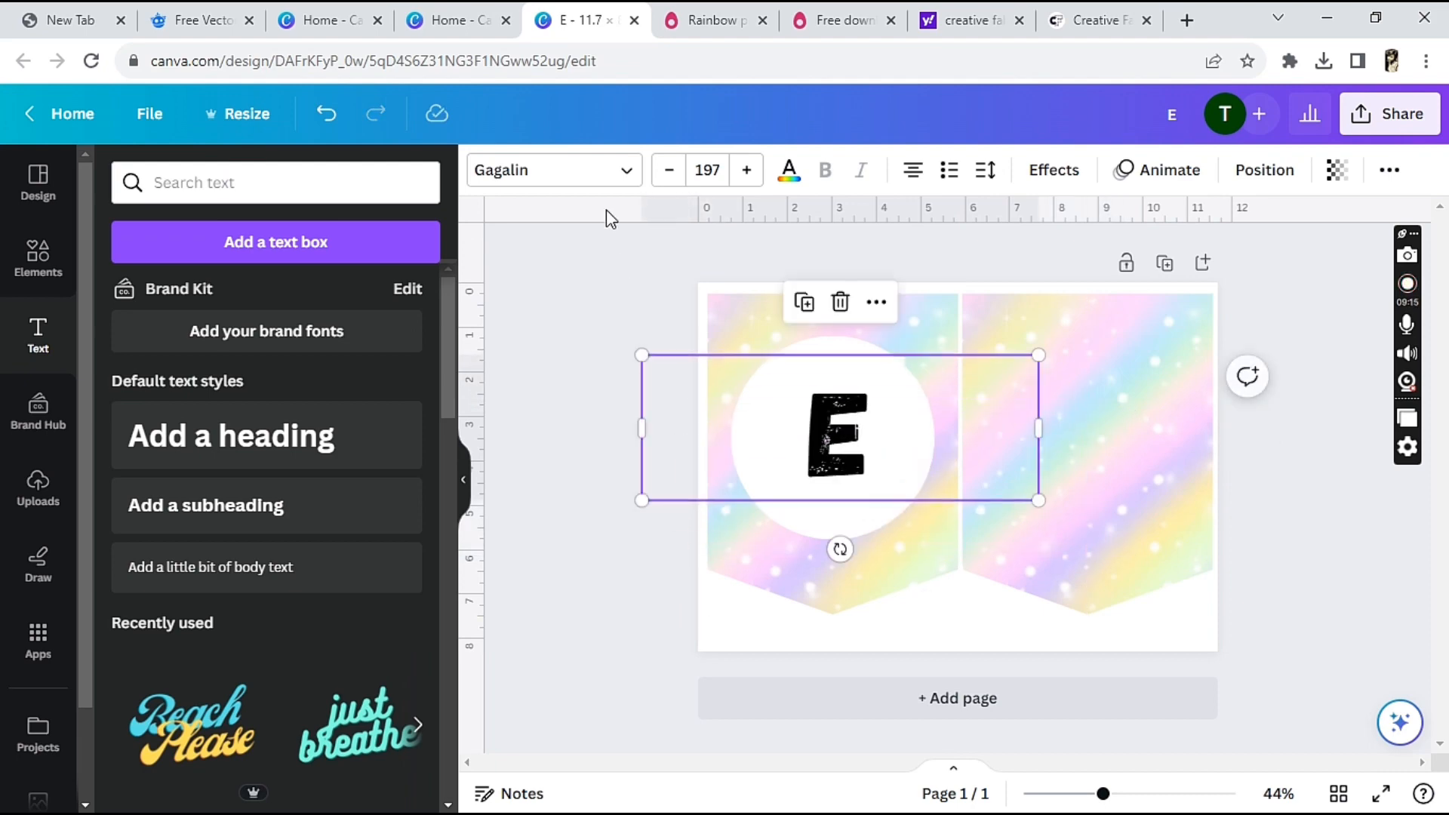
Recolor the letter E to the pastel purple #DAB6DF
{"action": "left_click", "coordinate": [785, 180]}
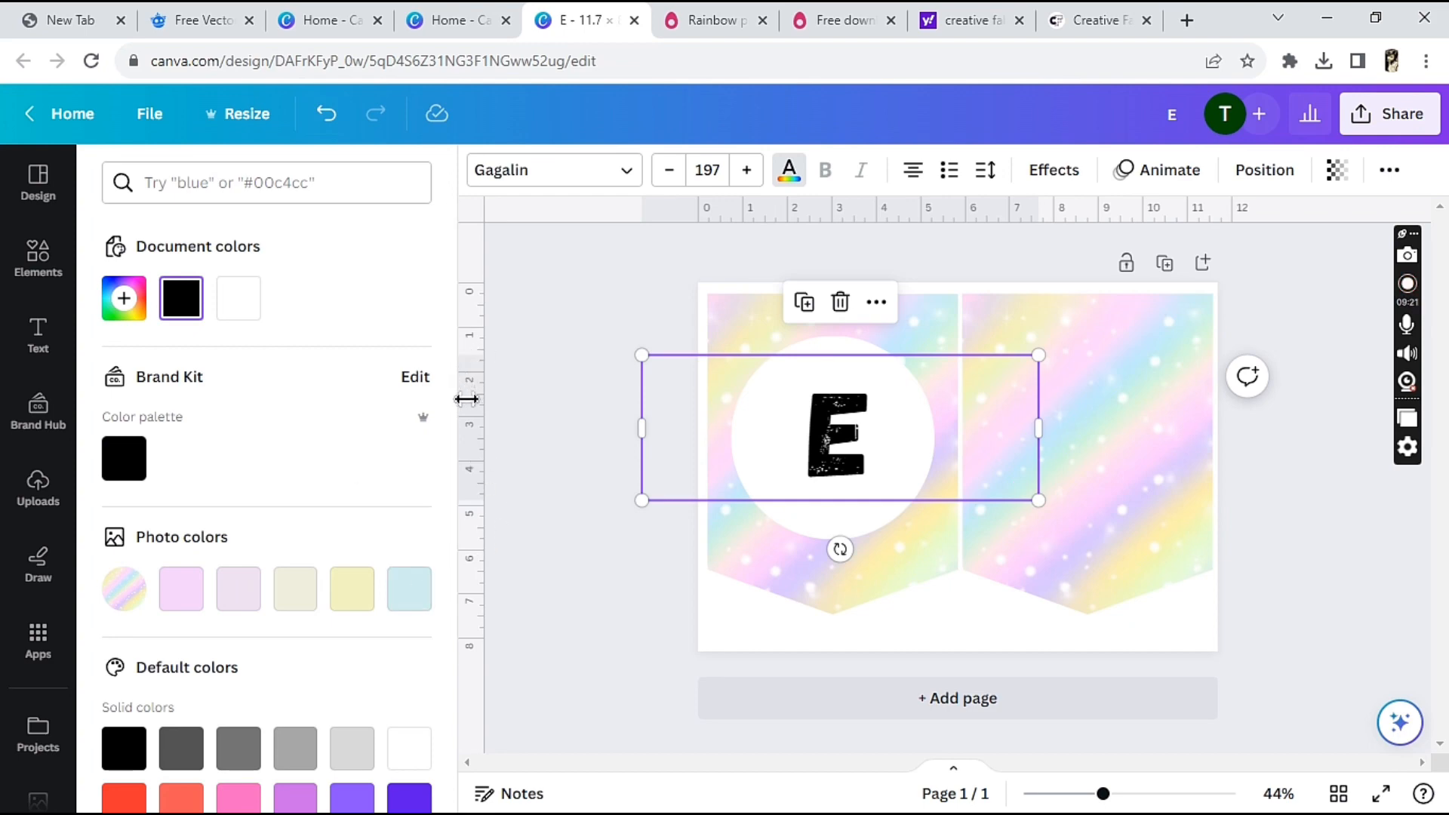
{"action": "left_click", "coordinate": [411, 596]}
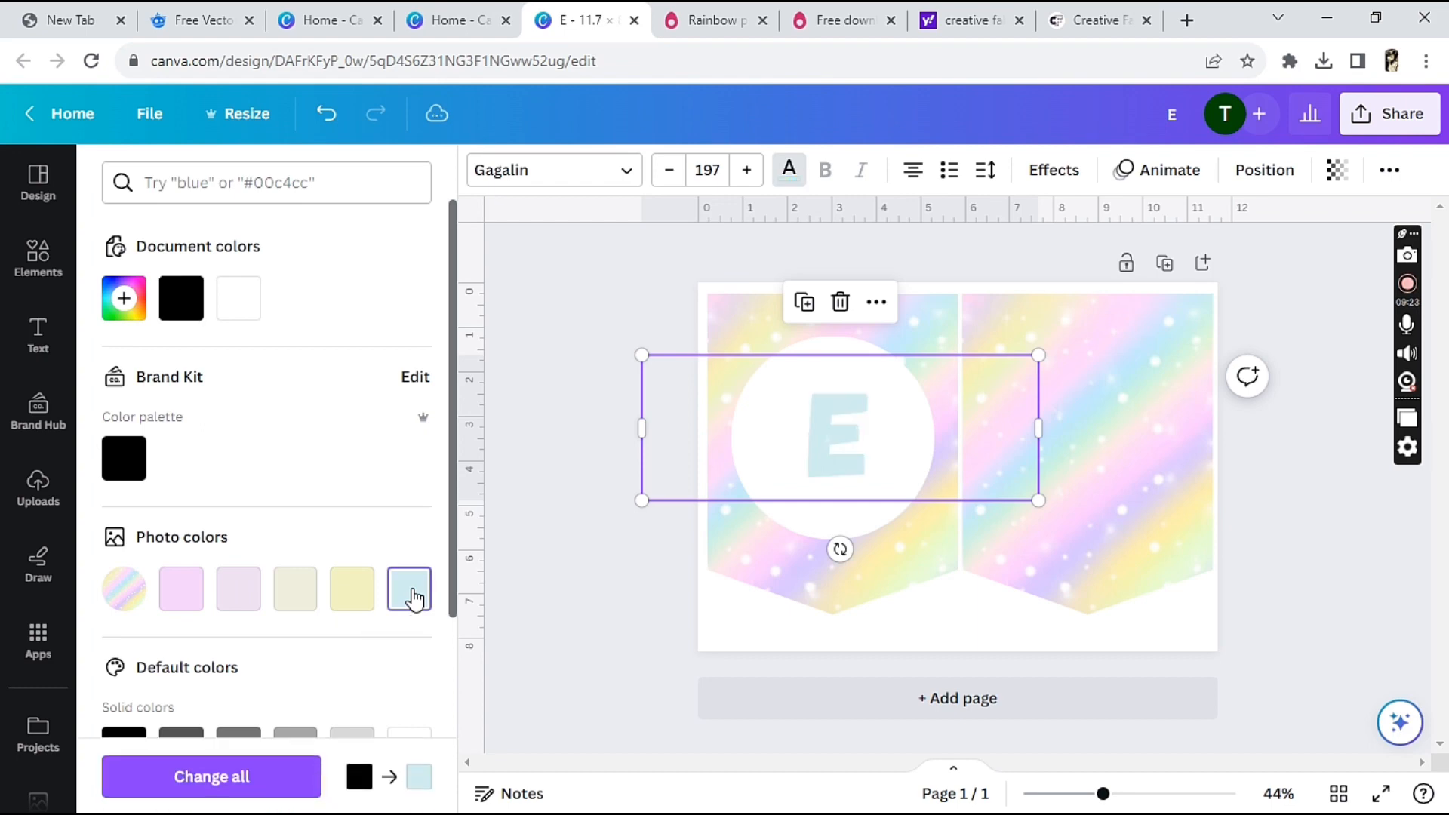
{"action": "left_click", "coordinate": [183, 592]}
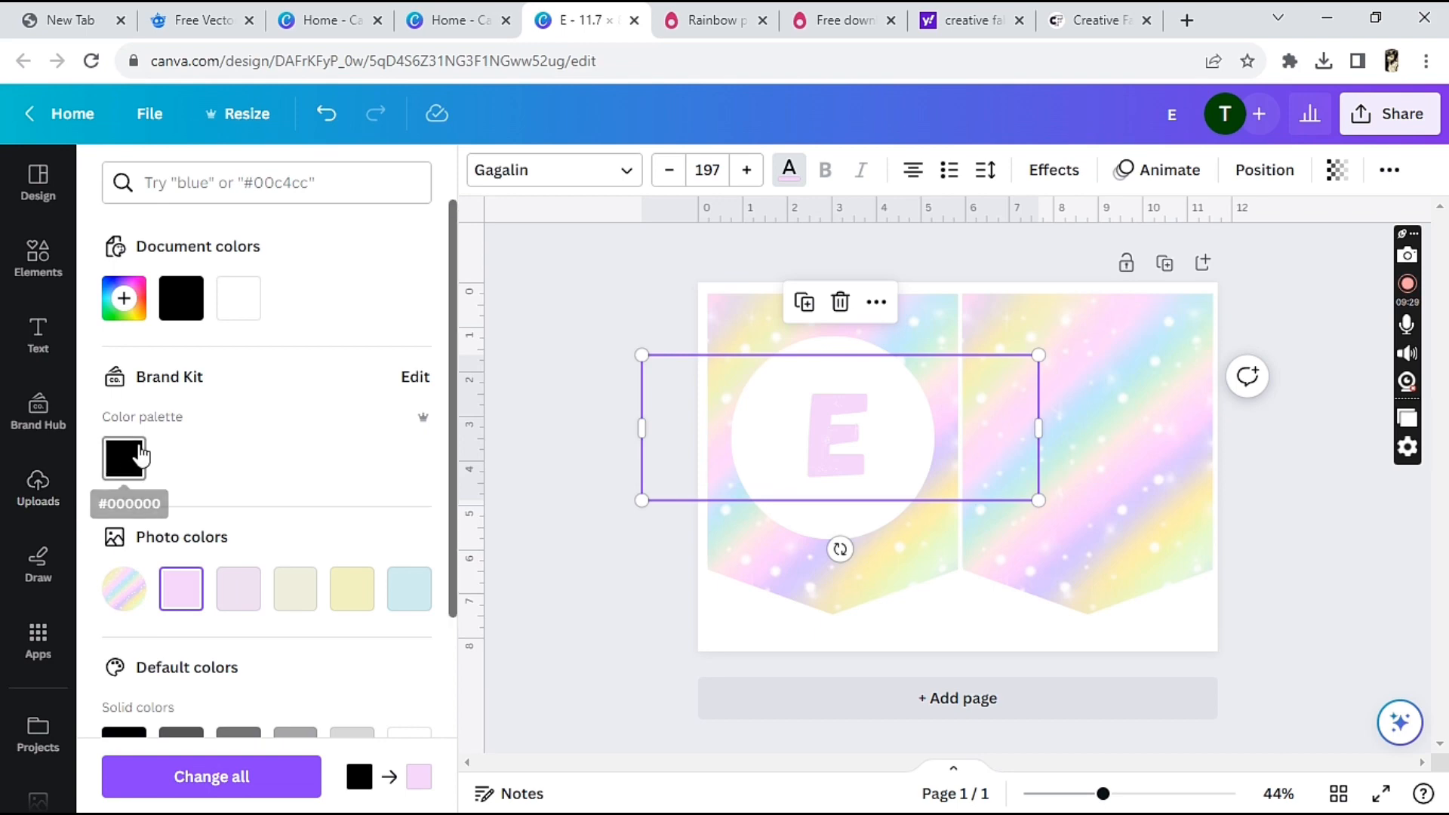
{"action": "left_click", "coordinate": [125, 300]}
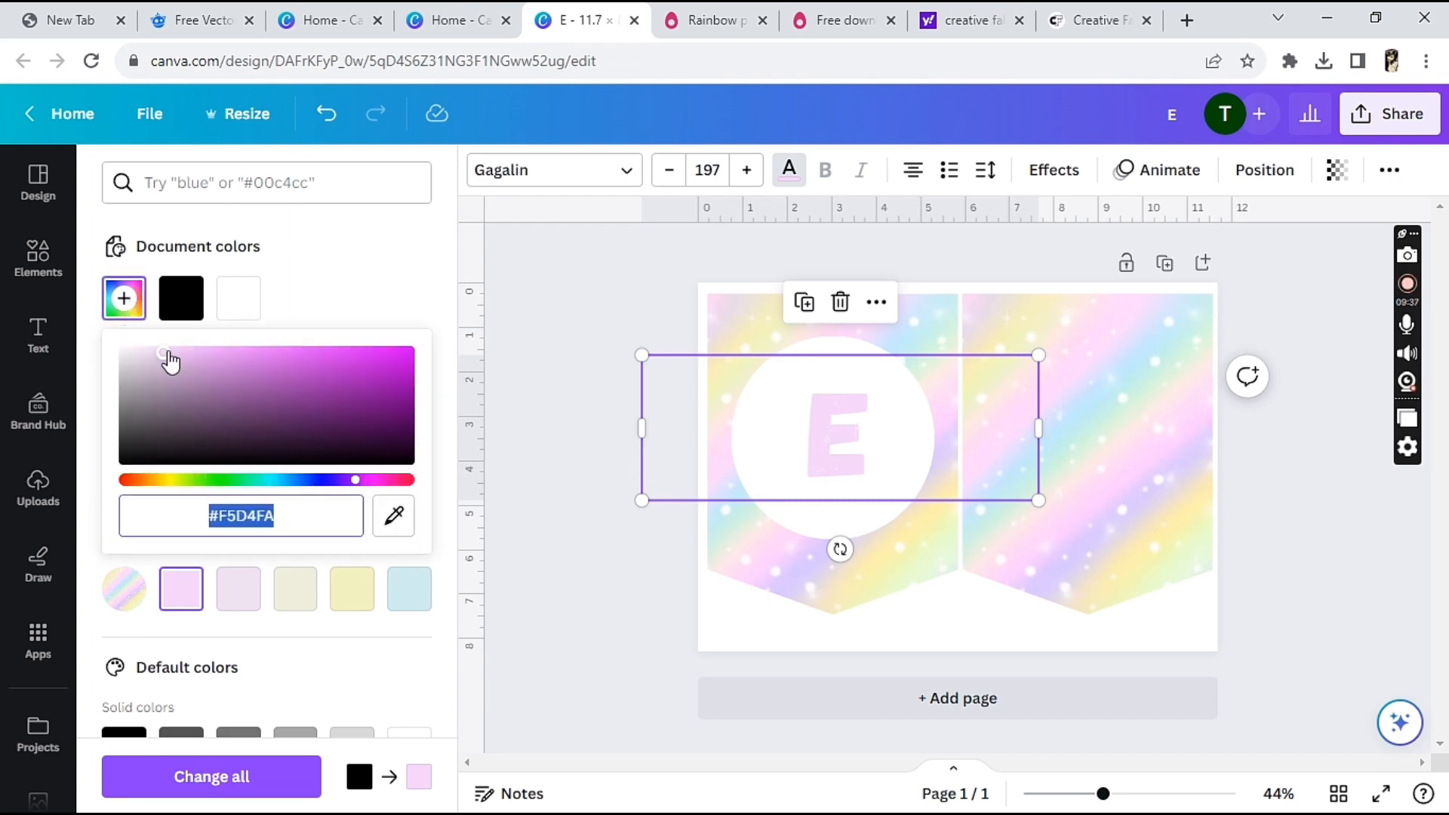
{"action": "left_click_drag", "start_coordinate": [163, 353], "coordinate": [171, 360]}
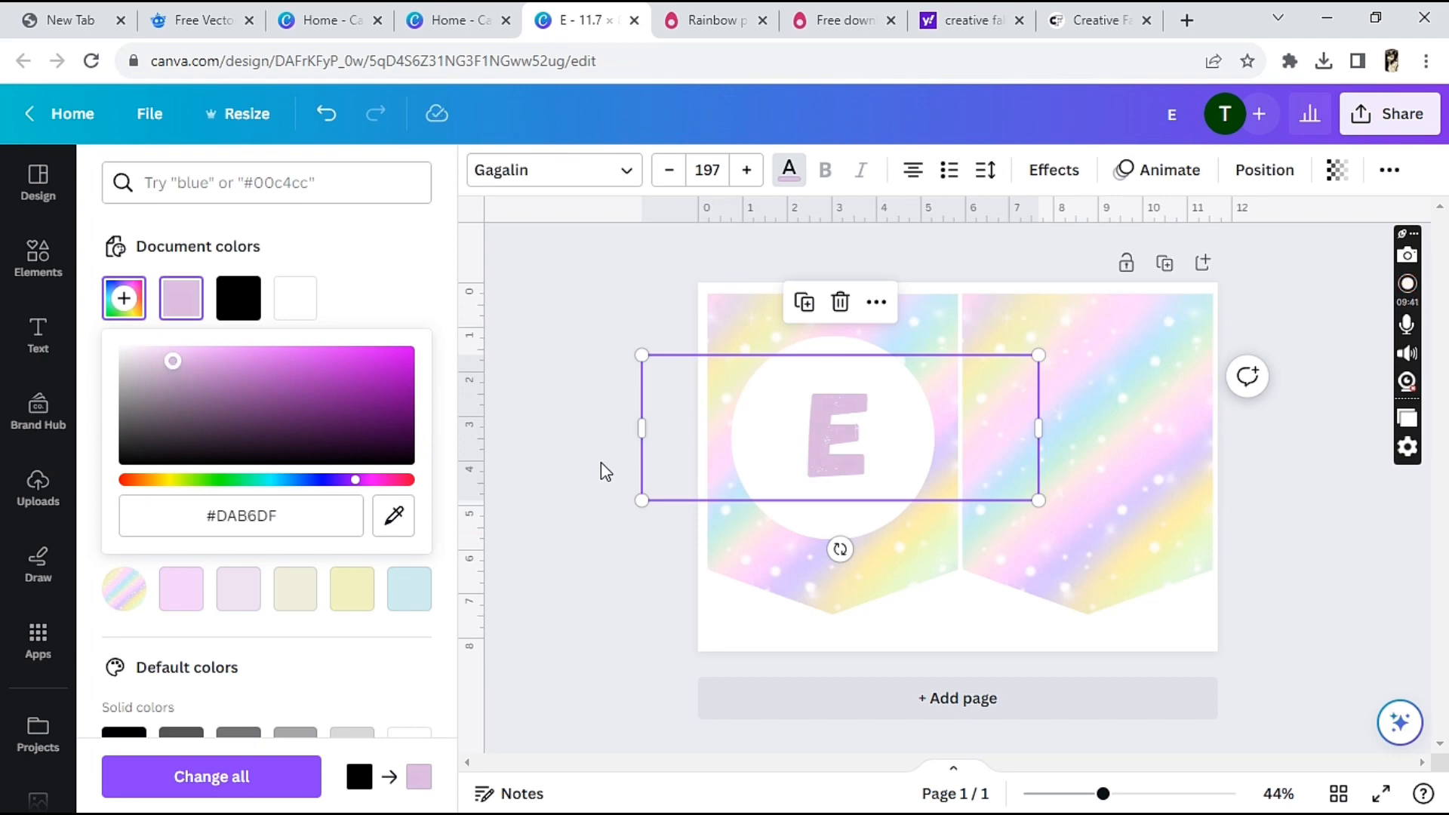
Enlarge the letter E to font size 217 and recenter it in the white circle
{"action": "left_click_drag", "start_coordinate": [642, 354], "coordinate": [613, 304]}
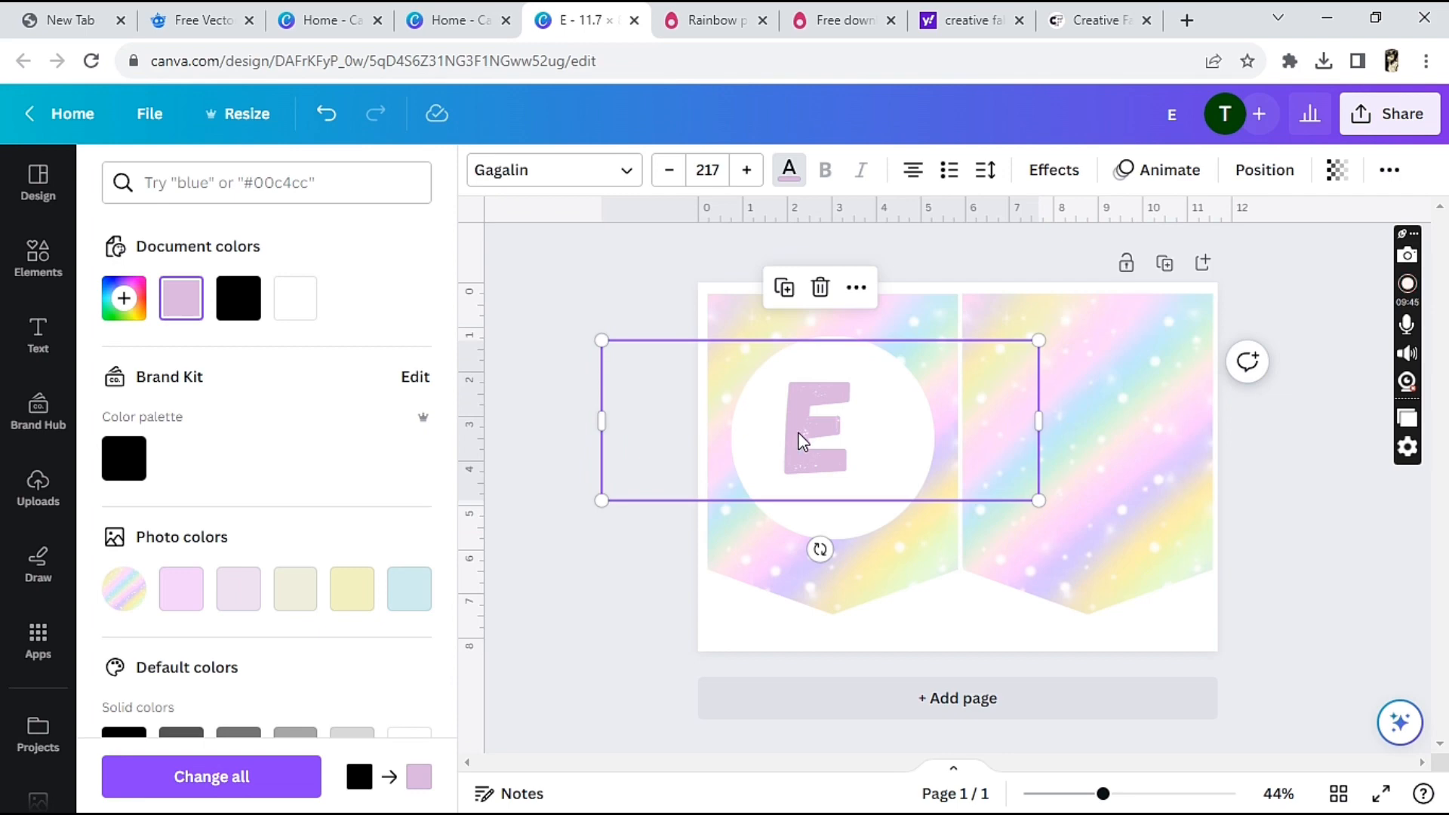
{"action": "left_click_drag", "start_coordinate": [799, 441], "coordinate": [819, 449]}
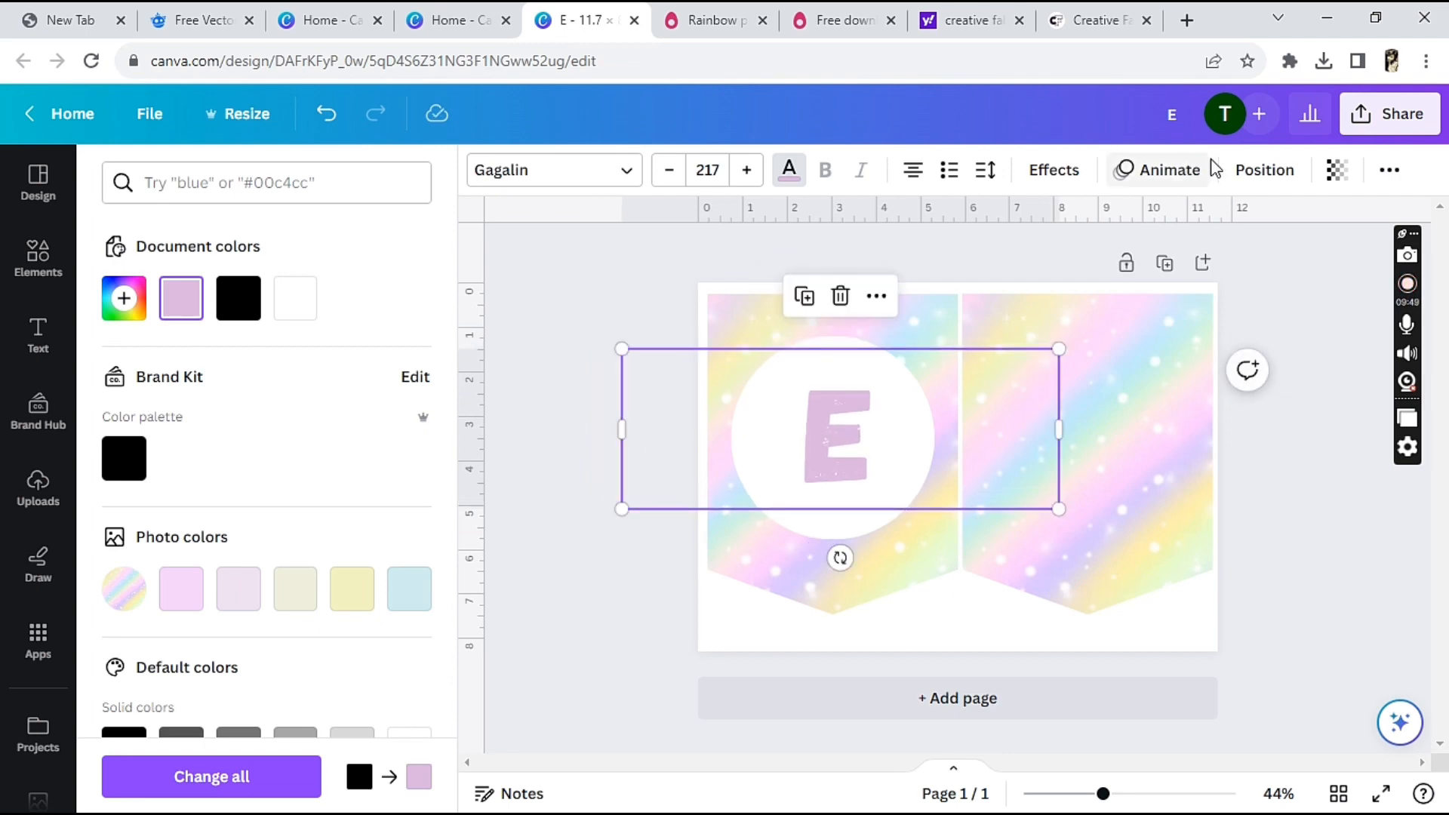
Apply a dark purple Outline text effect with thickness 50 to the letter E
{"action": "left_click", "coordinate": [1070, 181]}
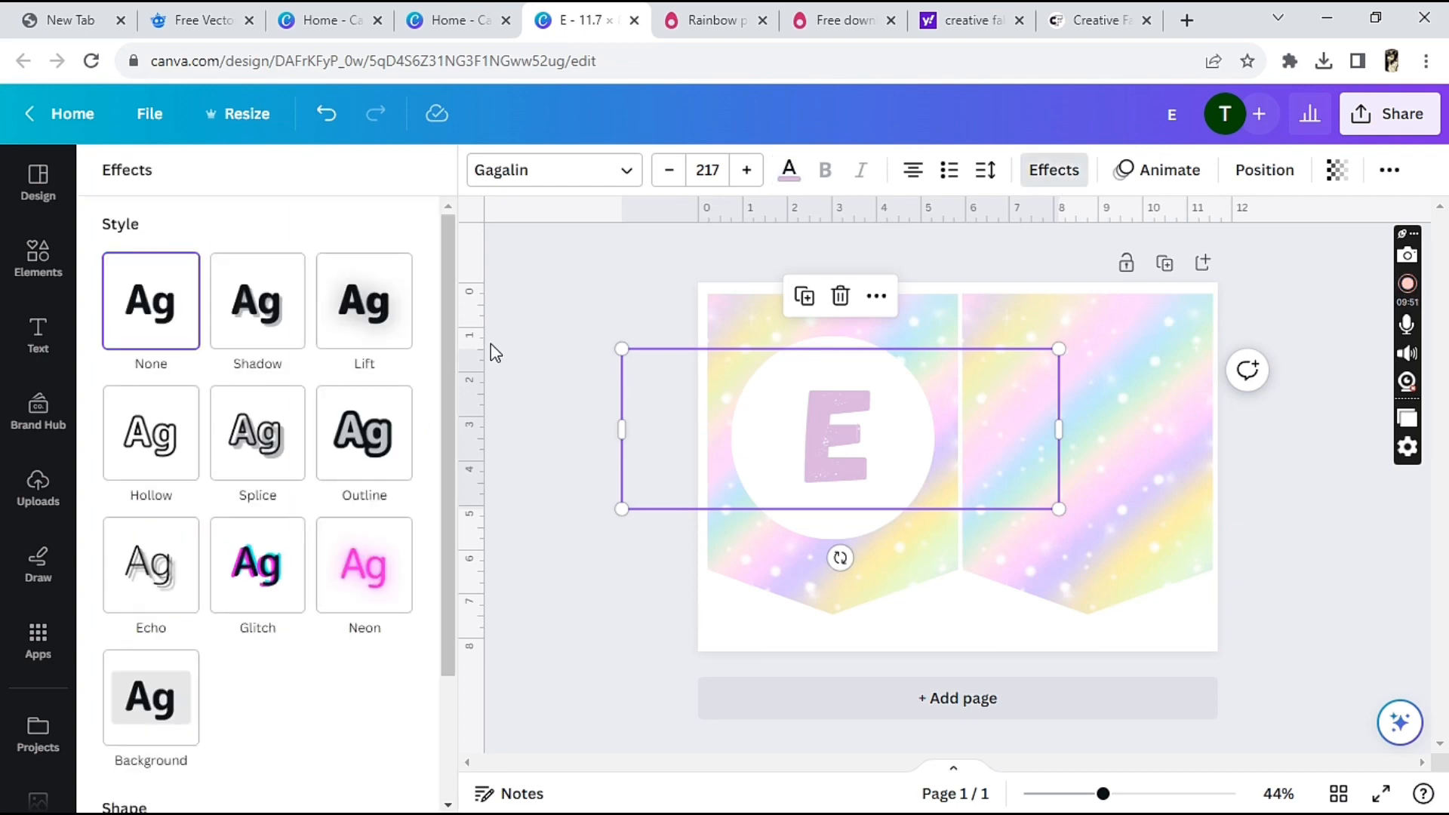
{"action": "left_click", "coordinate": [371, 436]}
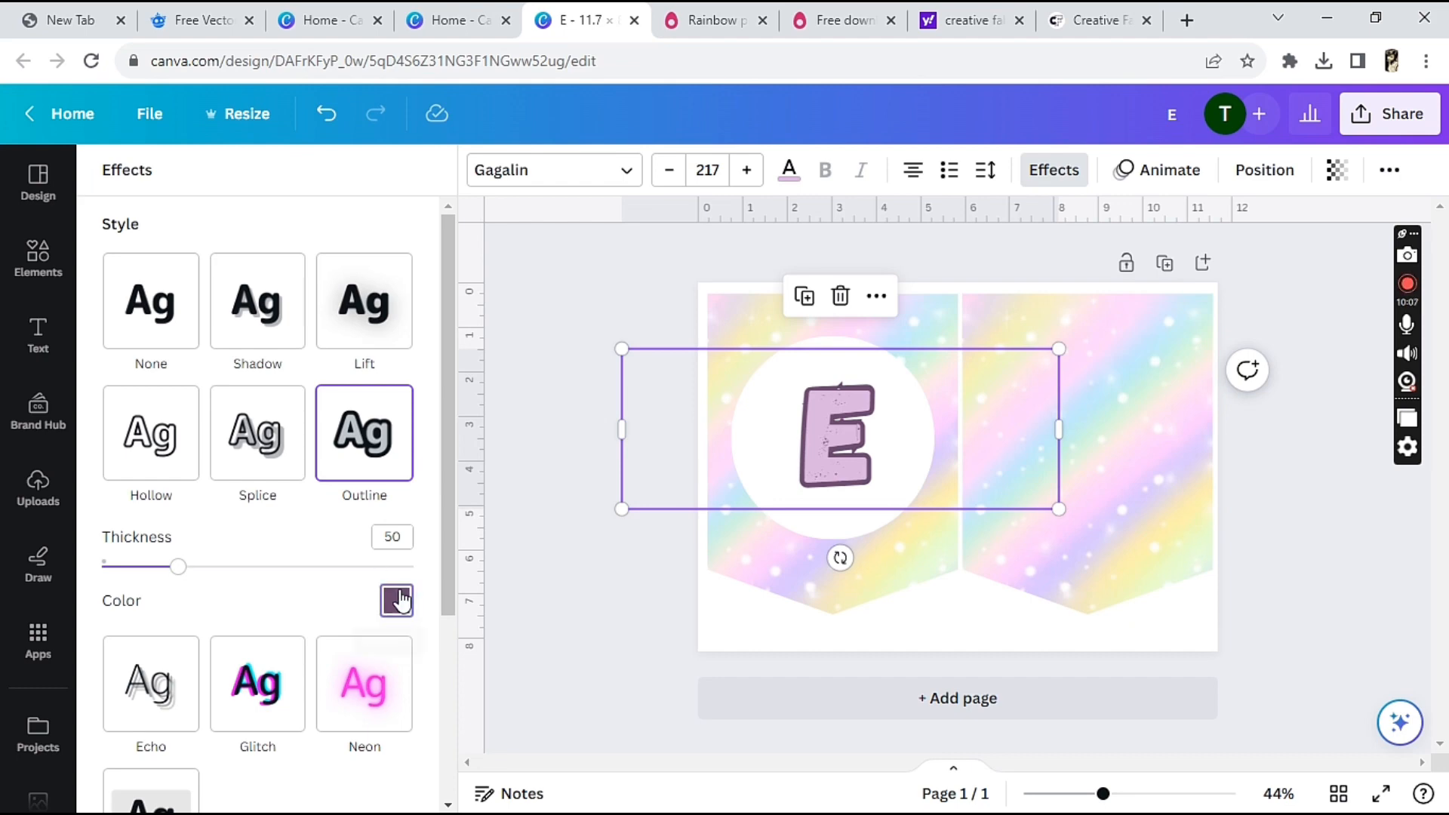
{"action": "left_click", "coordinate": [398, 602]}
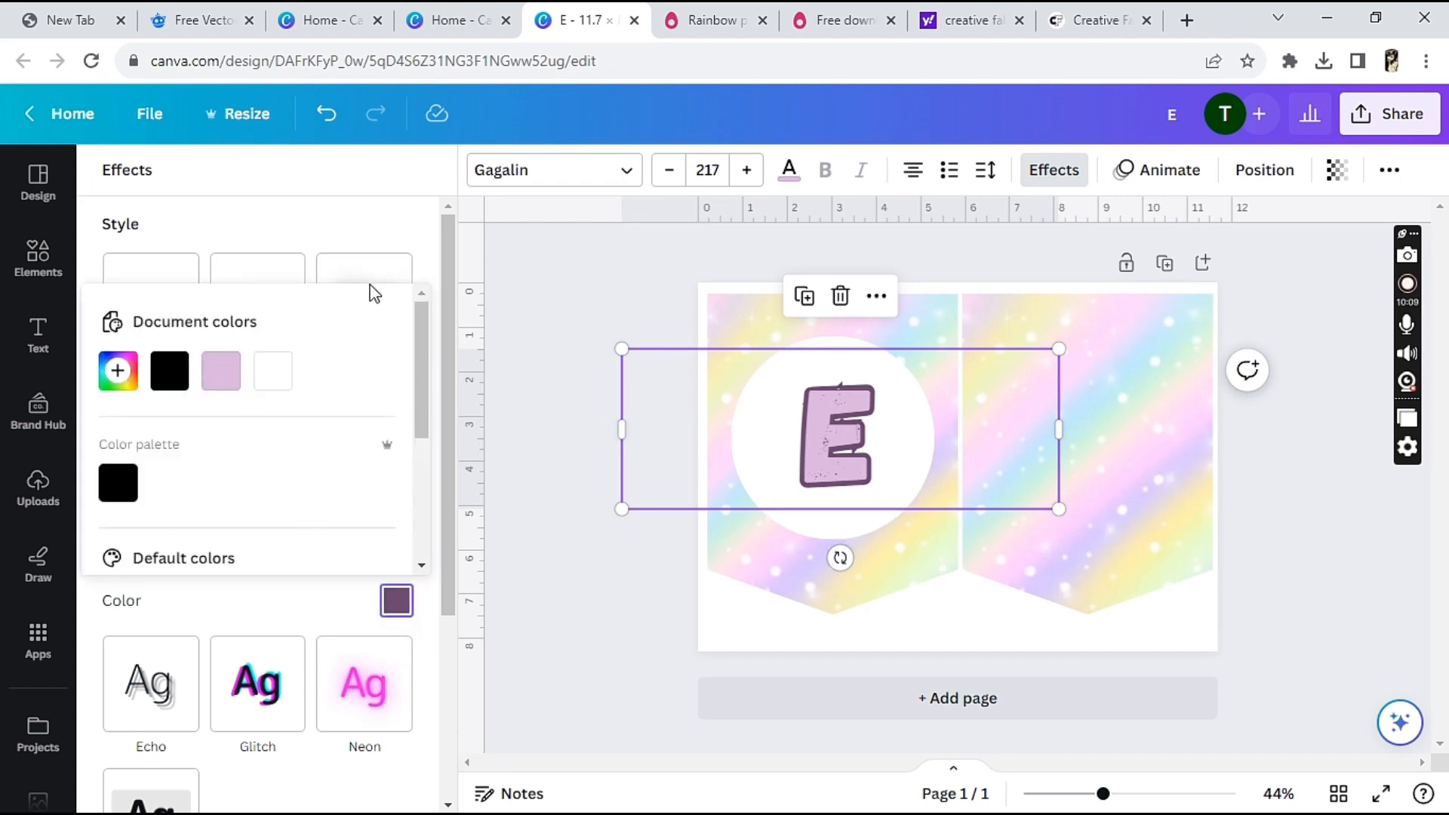
{"action": "left_click", "coordinate": [1292, 504]}
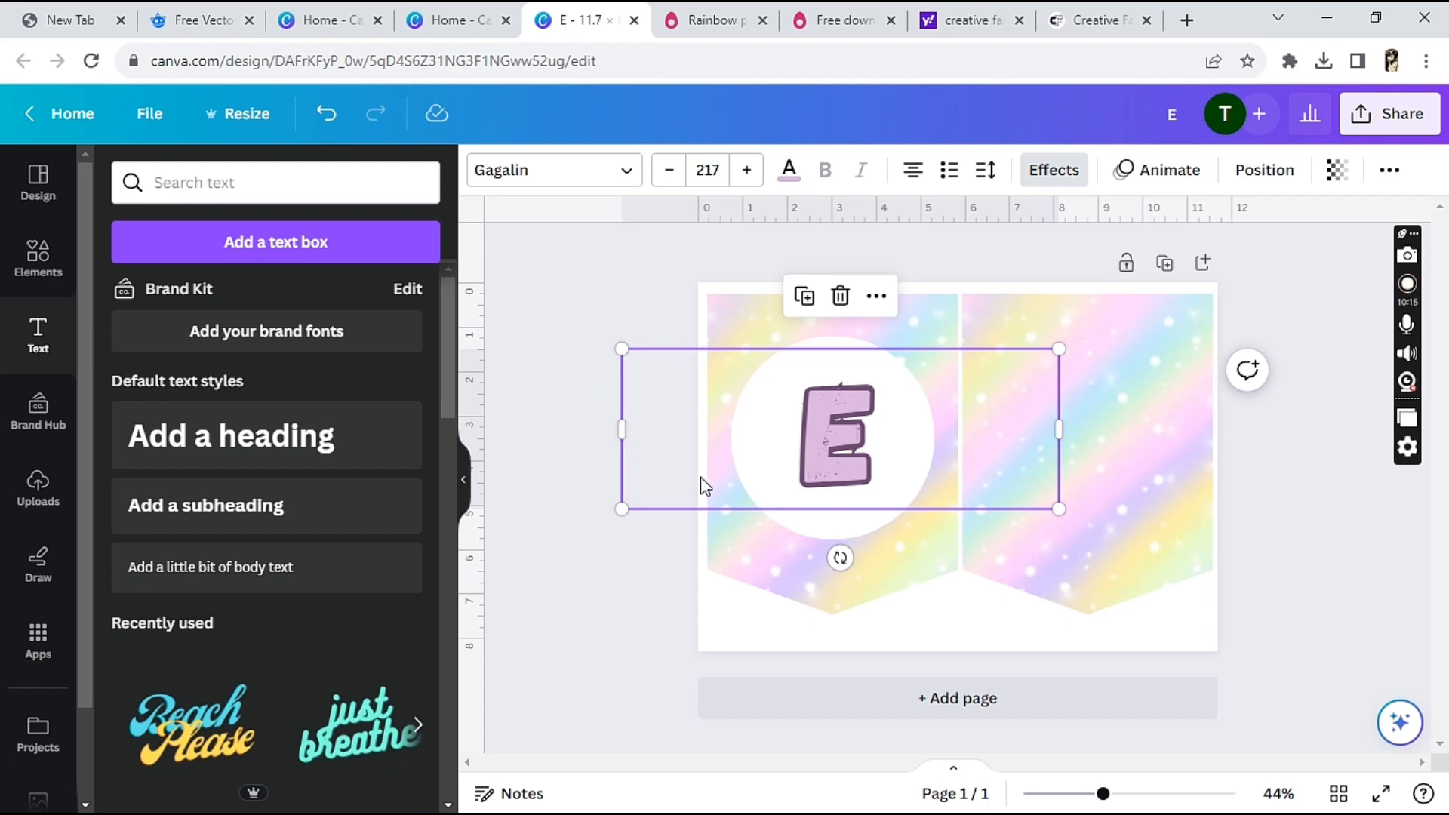
{"action": "left_click", "coordinate": [804, 295]}
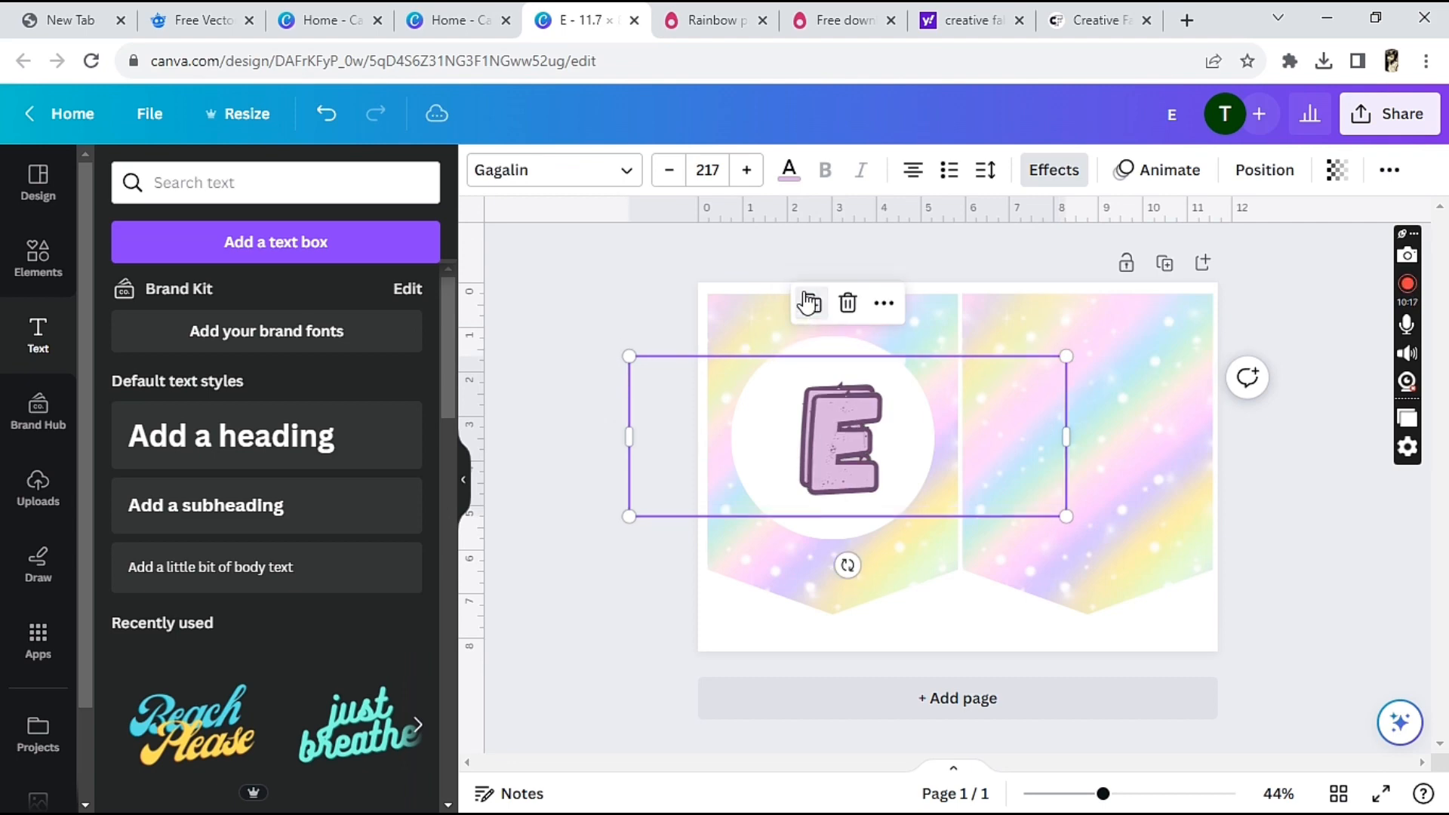
{"action": "left_click_drag", "start_coordinate": [821, 459], "coordinate": [1031, 478]}
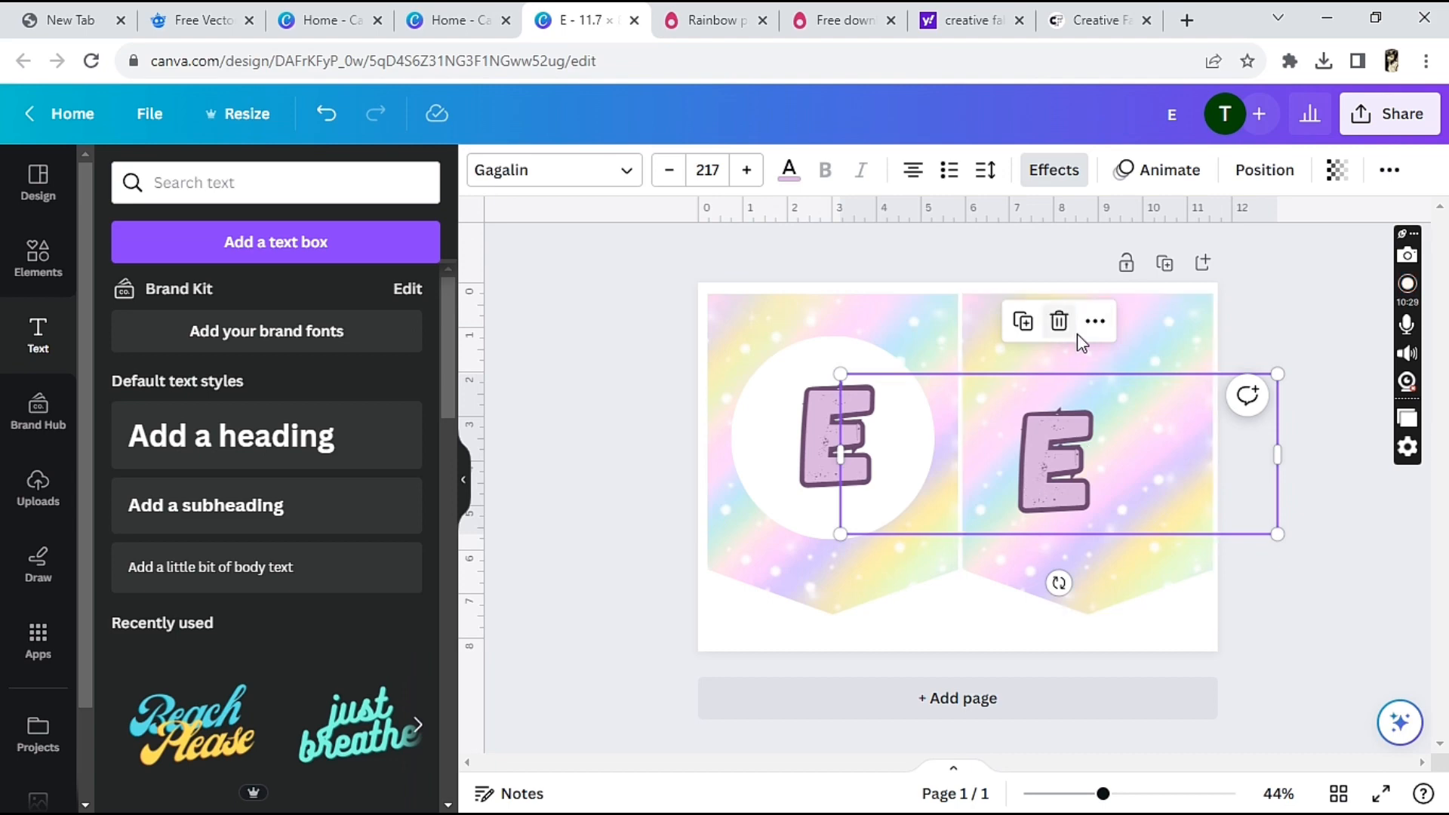
{"action": "left_click", "coordinate": [1058, 321]}
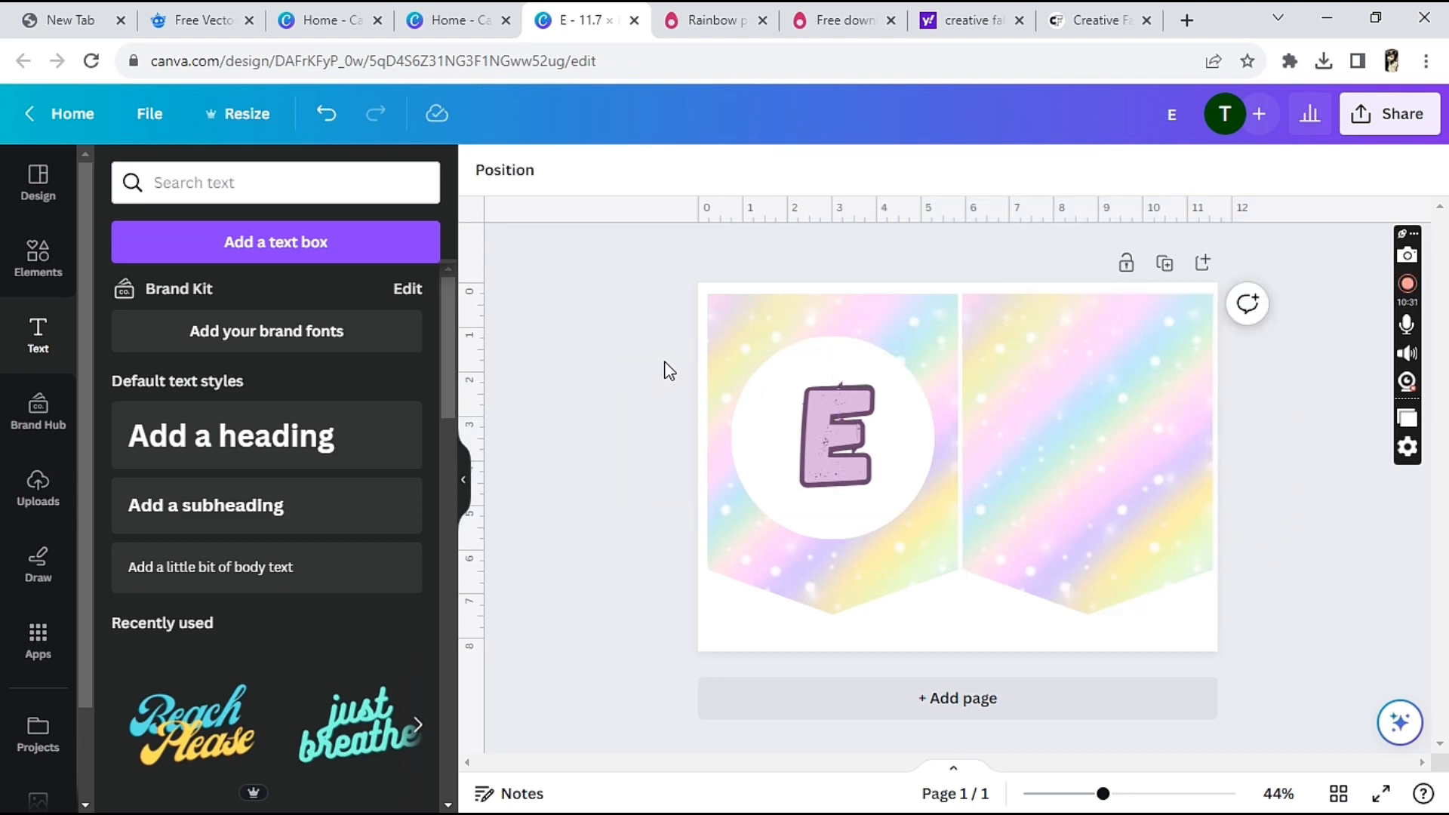
{"action": "left_click_drag", "start_coordinate": [669, 370], "coordinate": [846, 454]}
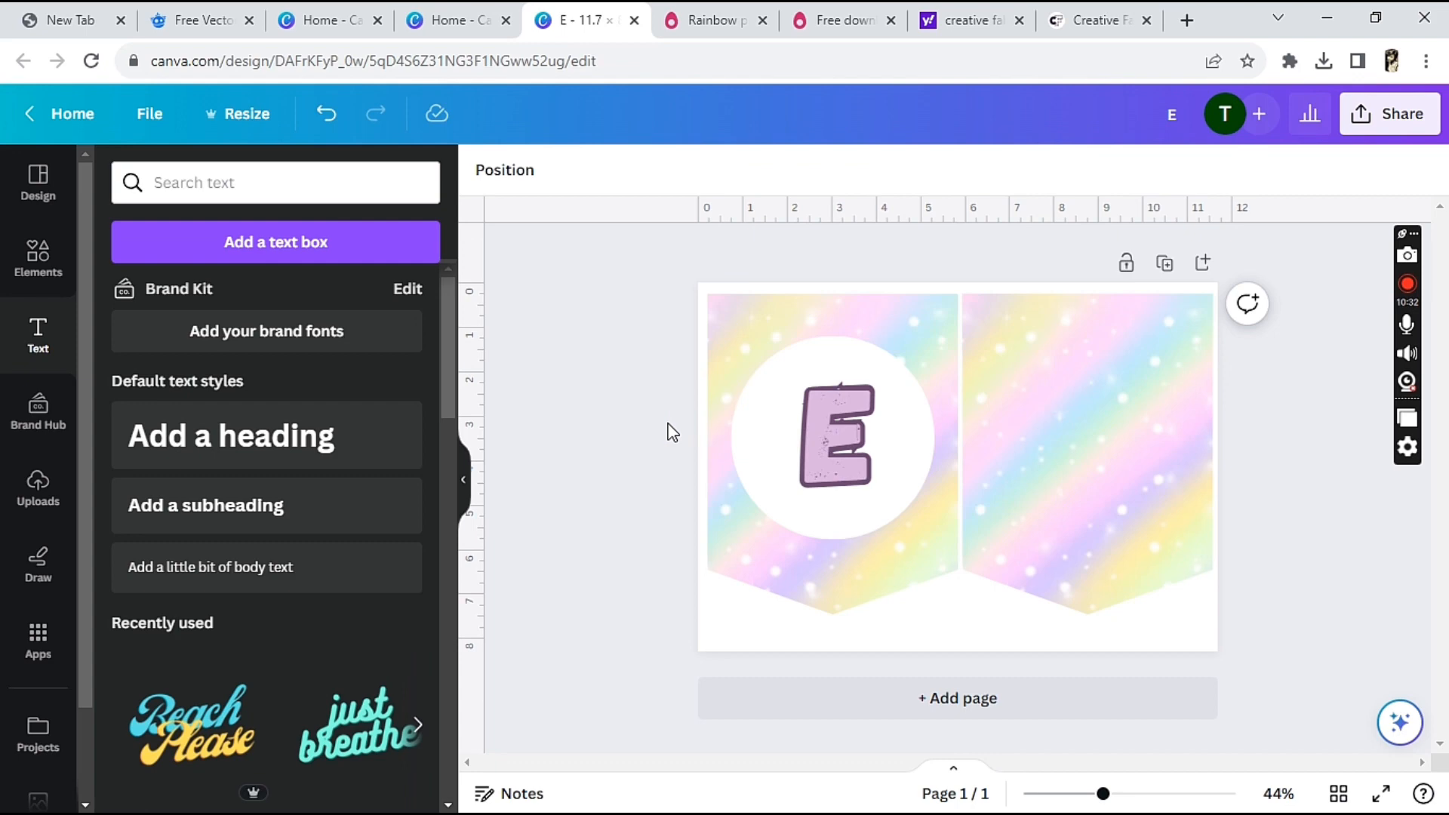
{"action": "left_click", "coordinate": [786, 430]}
{"action": "right_click", "coordinate": [785, 431]}
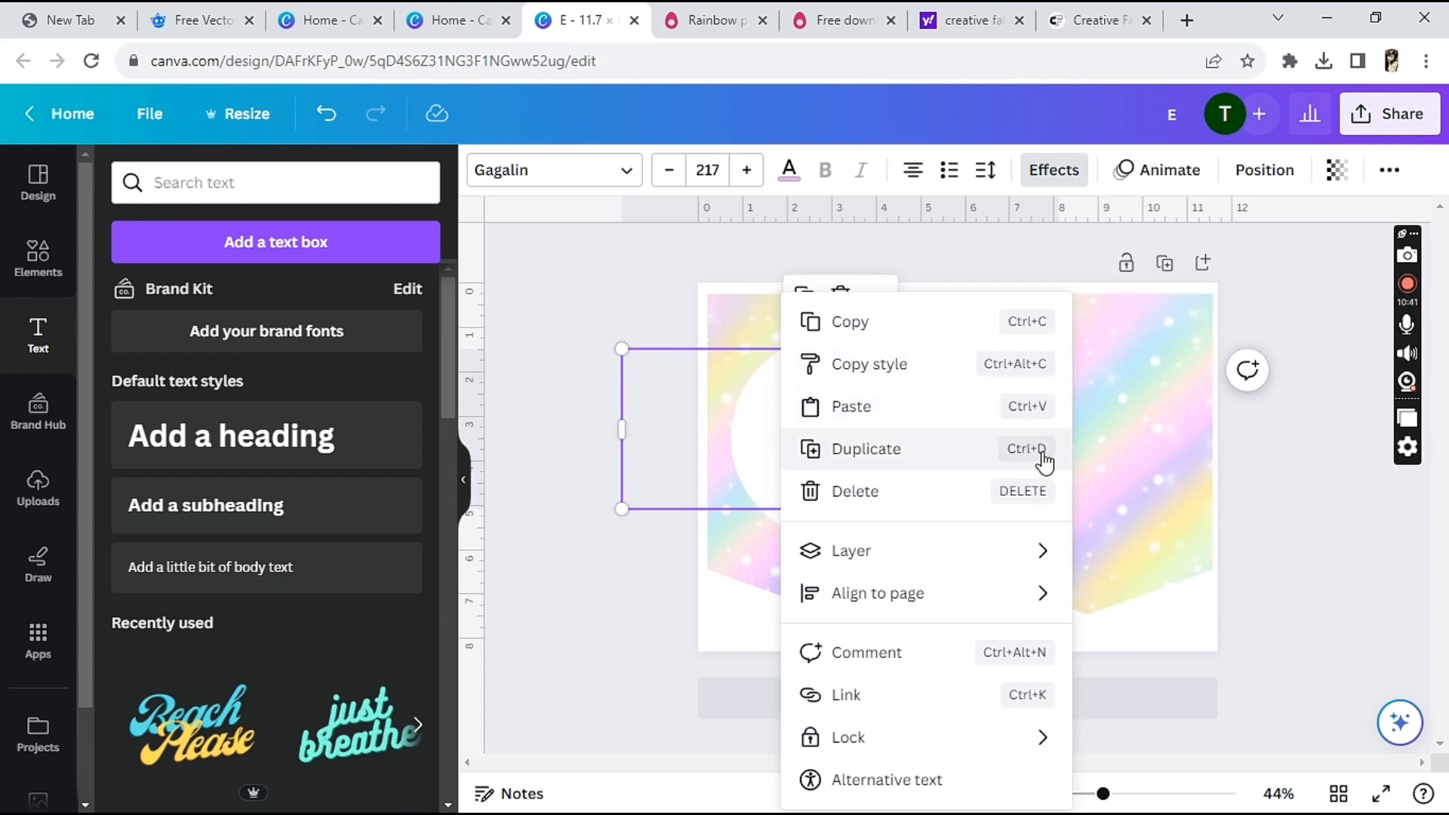
{"action": "mouse_move", "coordinate": [985, 551]}
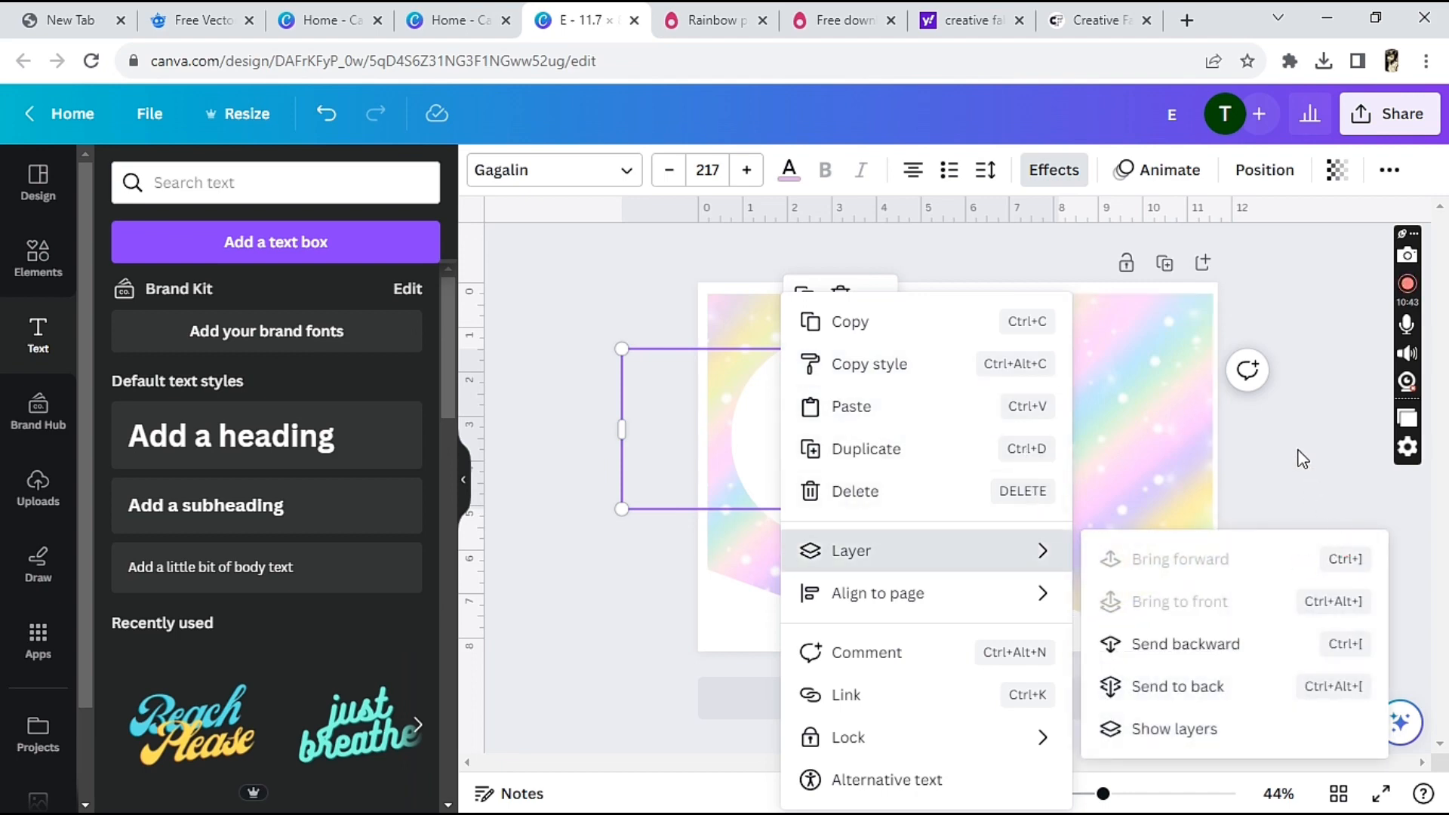
{"action": "left_click", "coordinate": [1298, 453]}
Place a duplicate of the letter E on the second pennant and change its text to "M"
{"action": "left_click", "coordinate": [823, 467]}
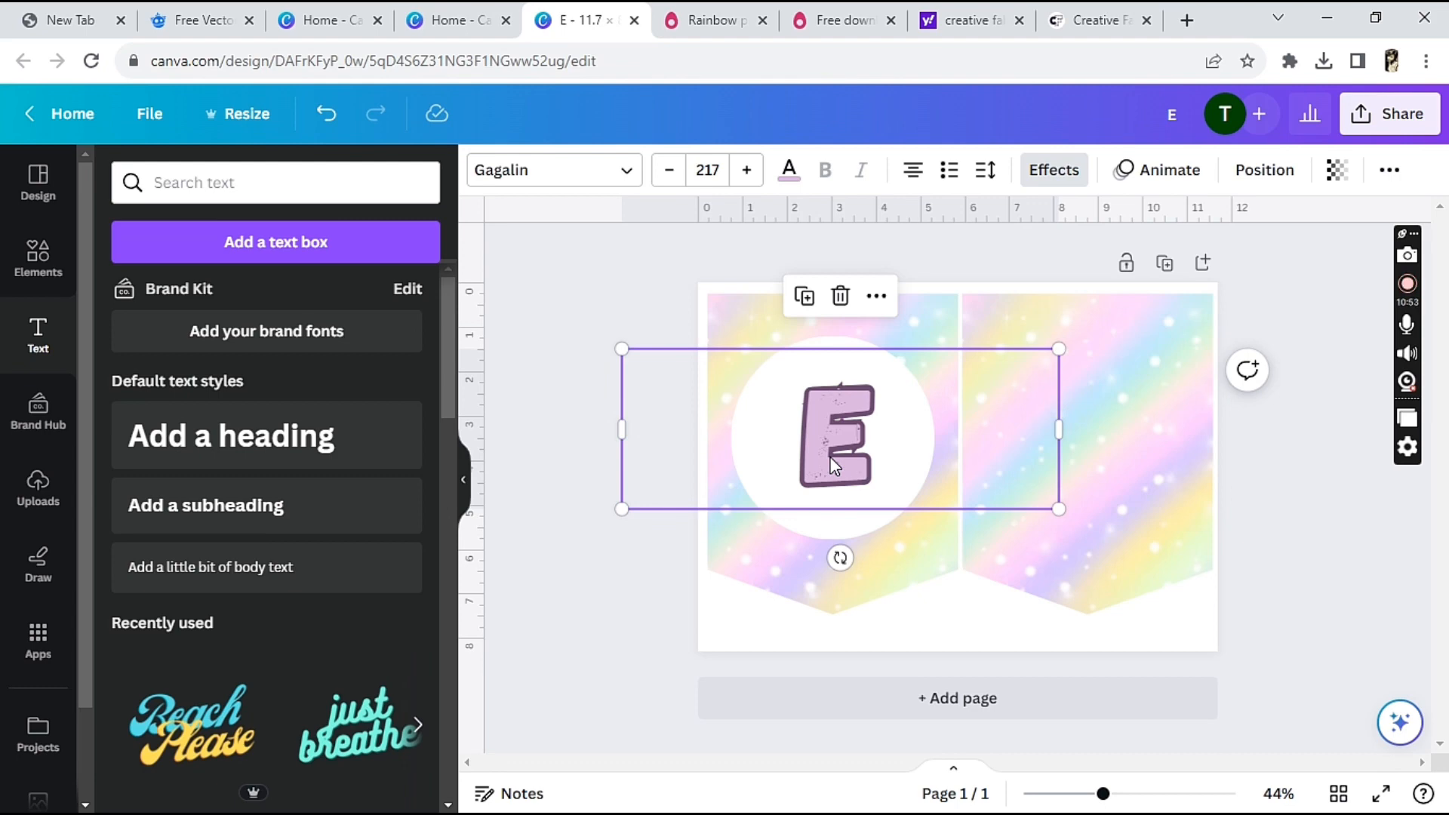
{"action": "left_click", "coordinate": [804, 297]}
{"action": "left_click_drag", "start_coordinate": [826, 452], "coordinate": [1019, 471]}
{"action": "double_click", "coordinate": [1018, 471]}
{"action": "left_click", "coordinate": [1022, 472]}
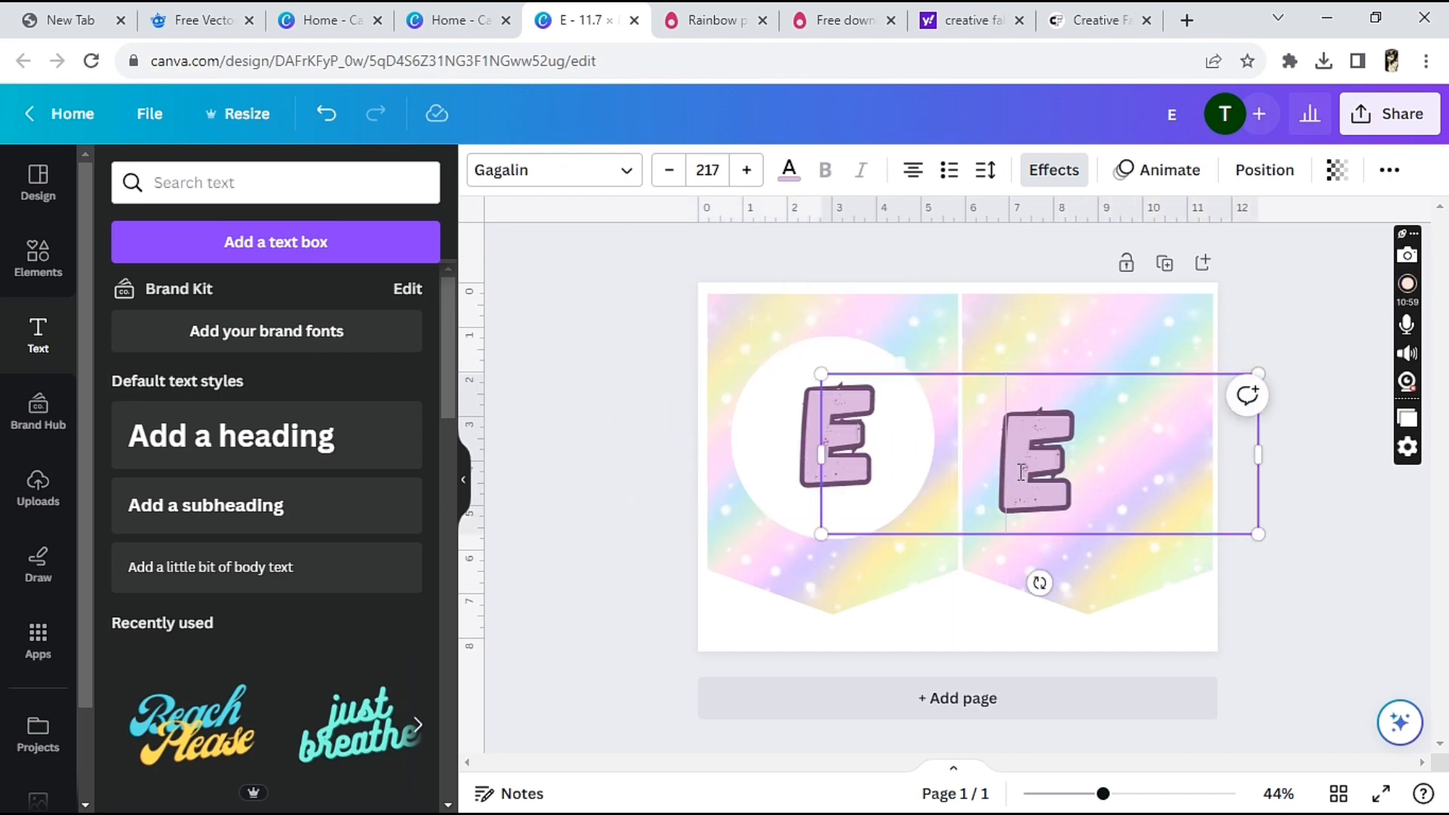
{"action": "double_click", "coordinate": [1021, 471]}
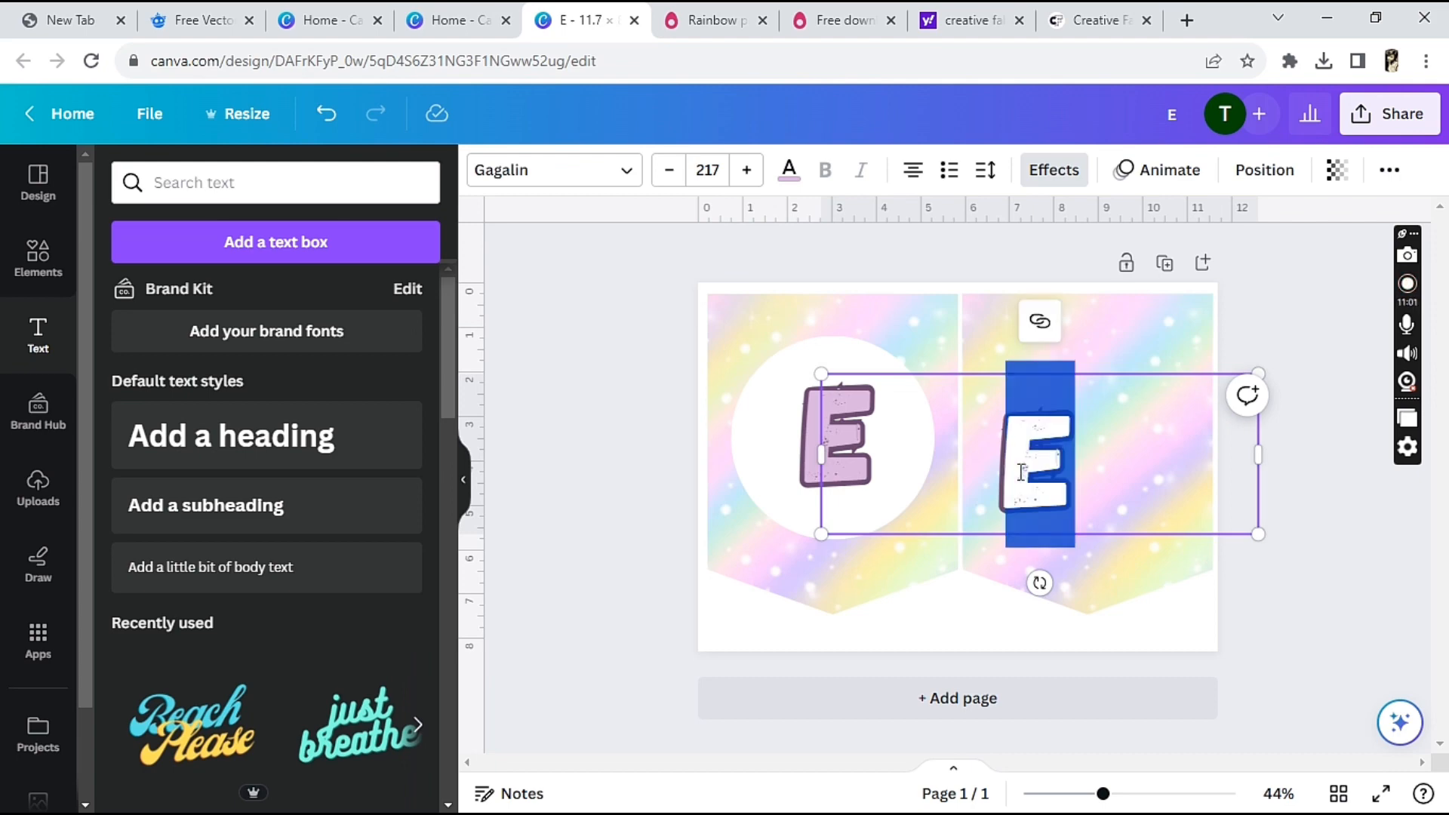
{"action": "type", "text": "M"}
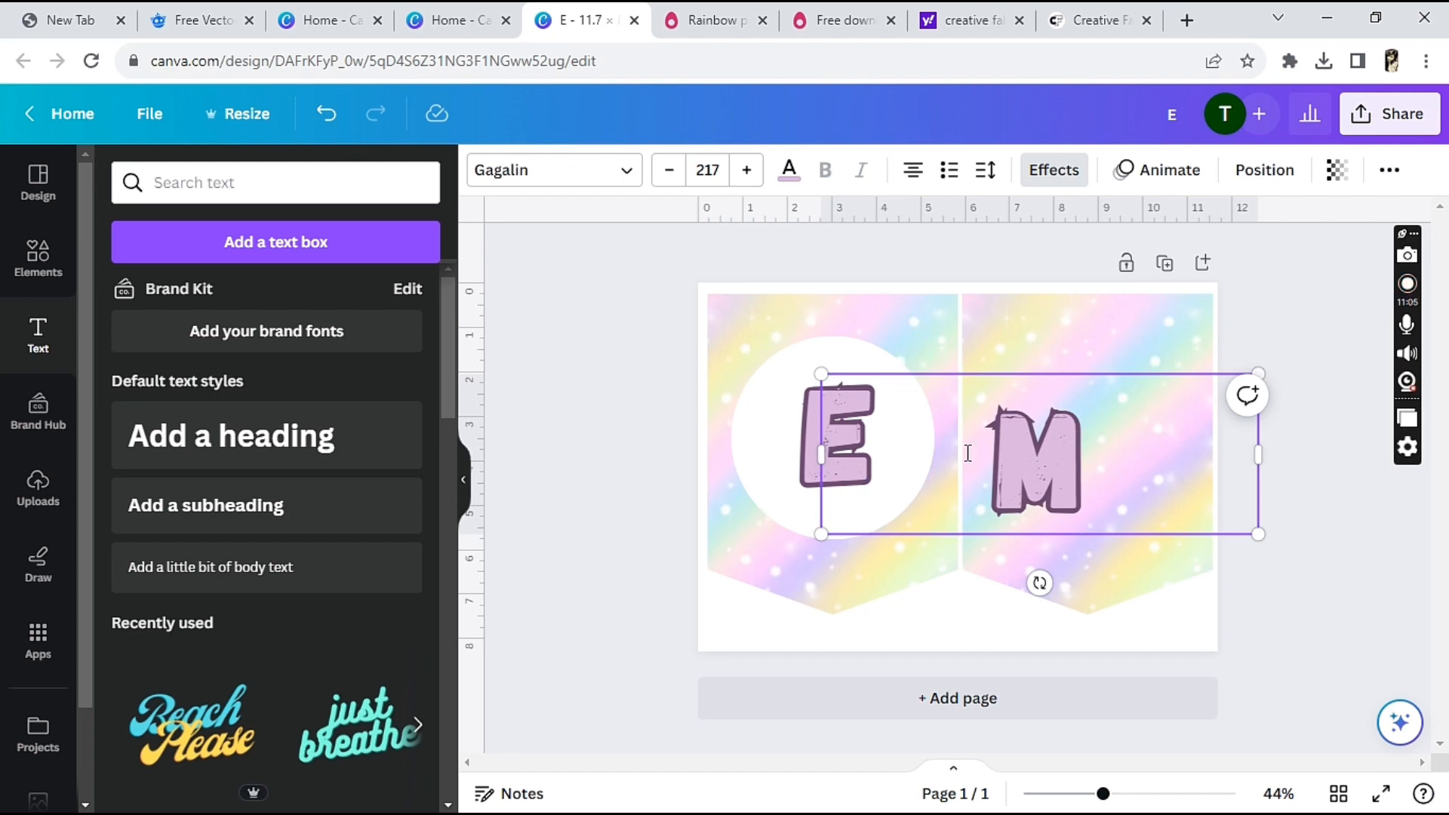
{"action": "left_click", "coordinate": [760, 429]}
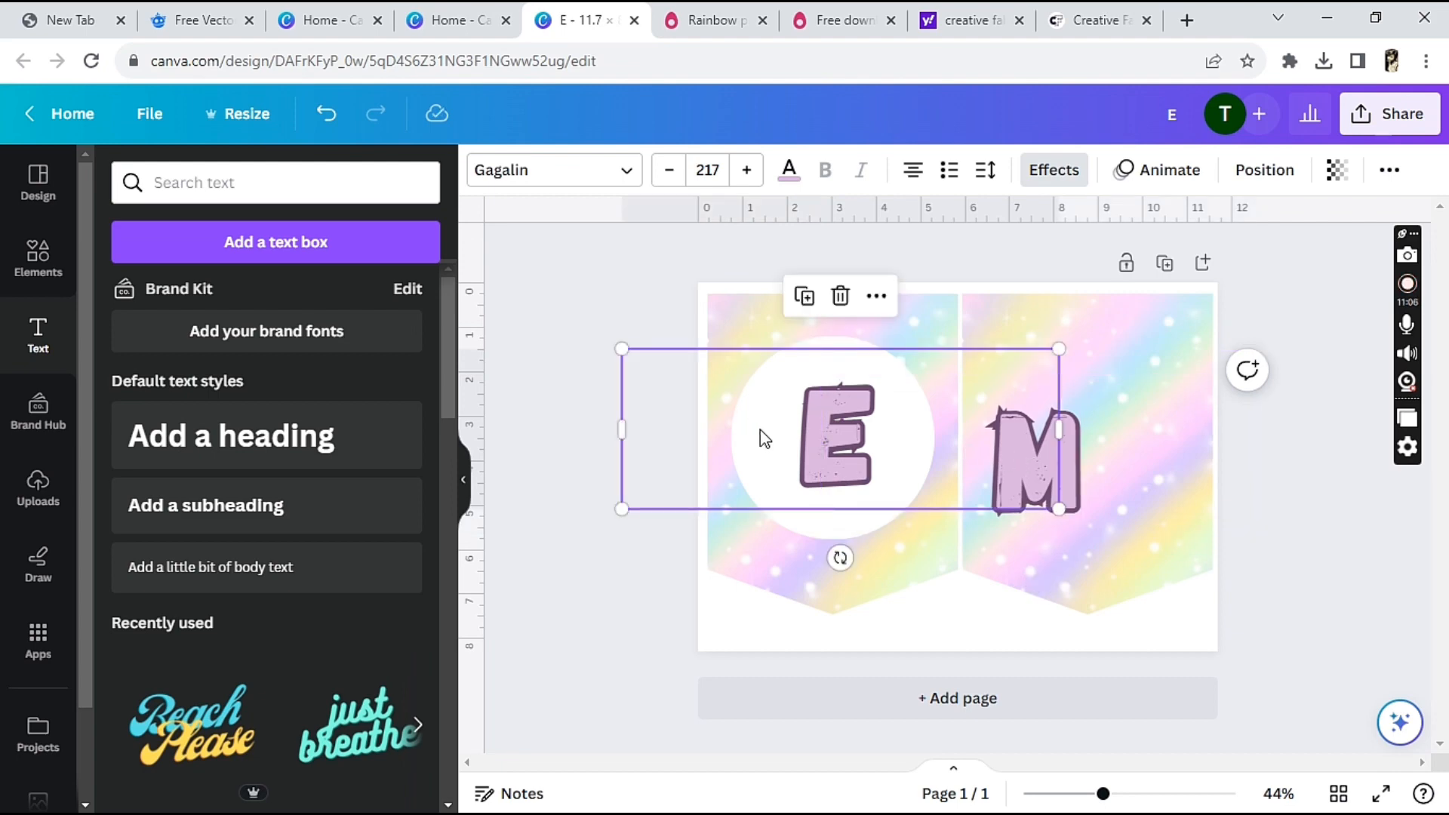
{"action": "left_click", "coordinate": [804, 296]}
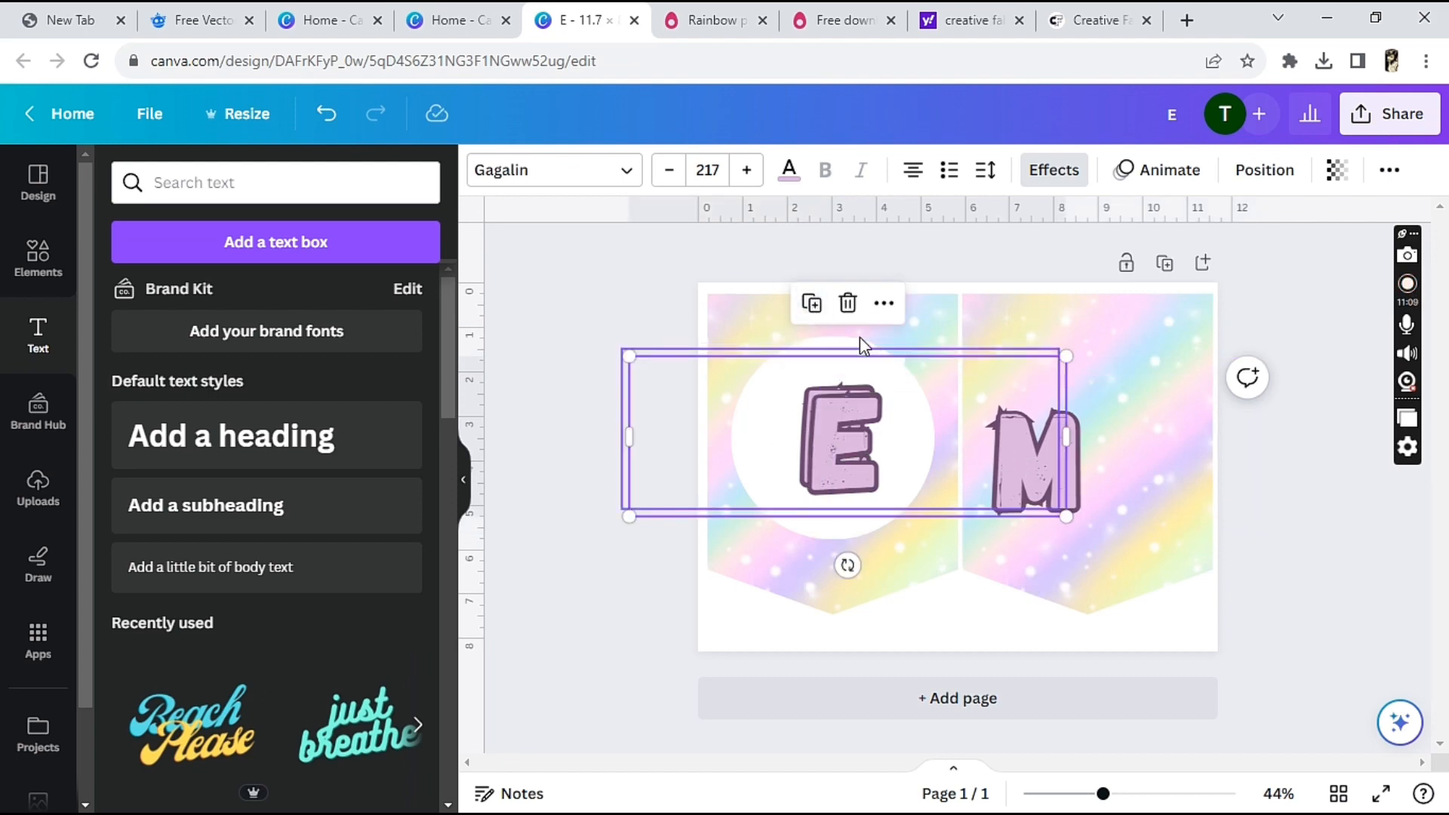
{"action": "left_click", "coordinate": [847, 302]}
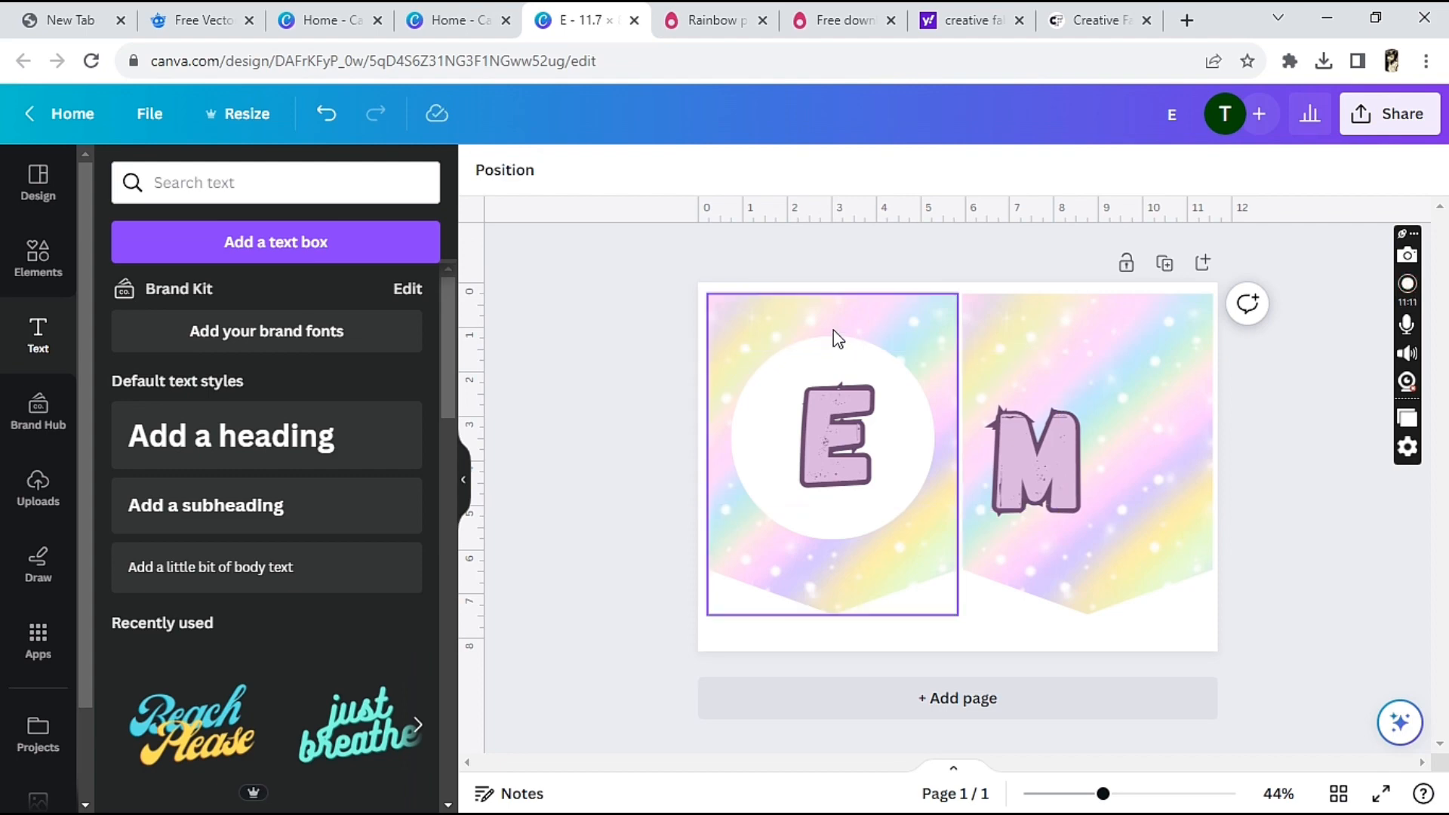
Place a duplicate of the white circle on the second pennant and layer it directly beneath the letter M
{"action": "left_click", "coordinate": [806, 528]}
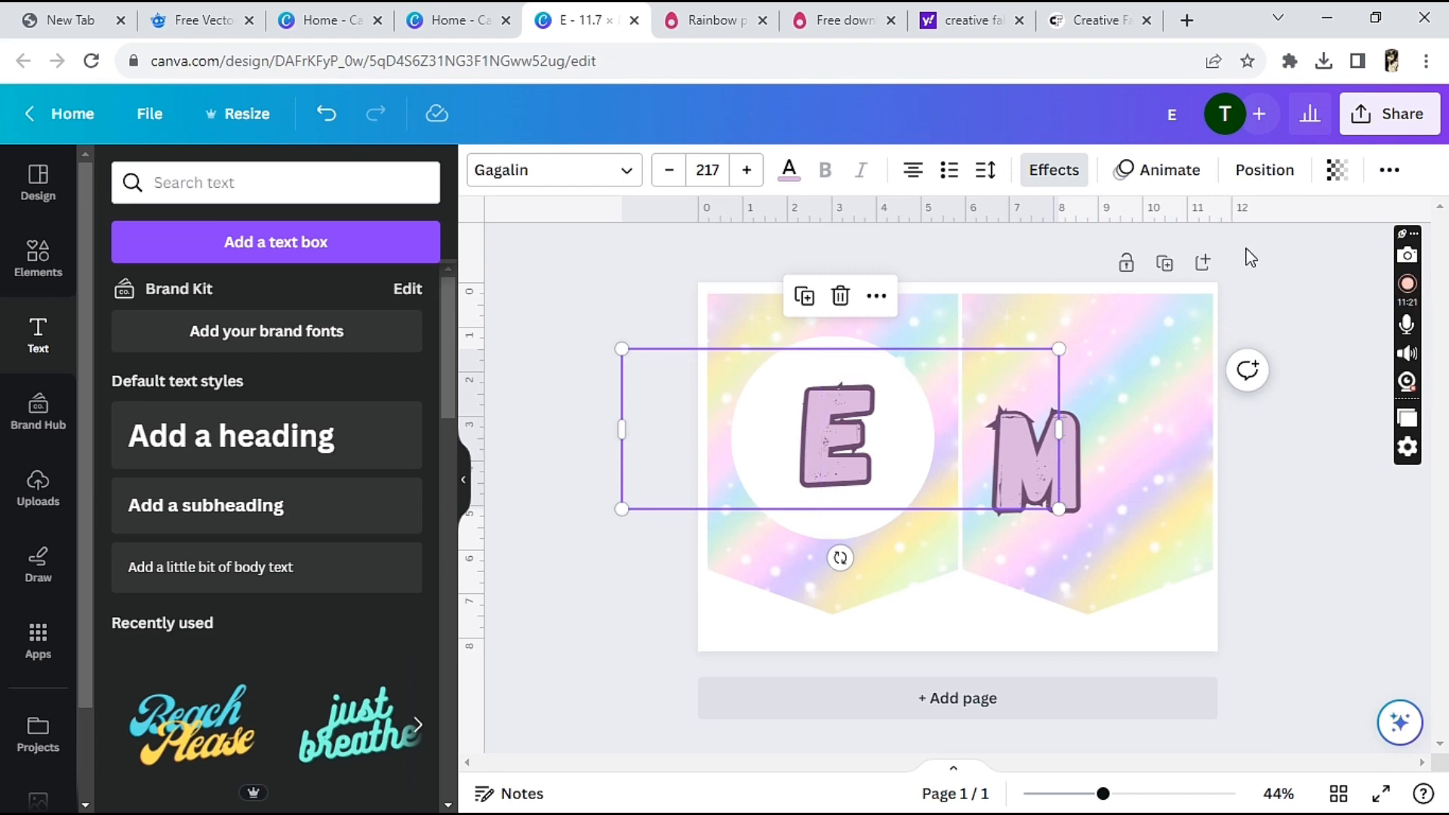
{"action": "left_click", "coordinate": [1238, 171]}
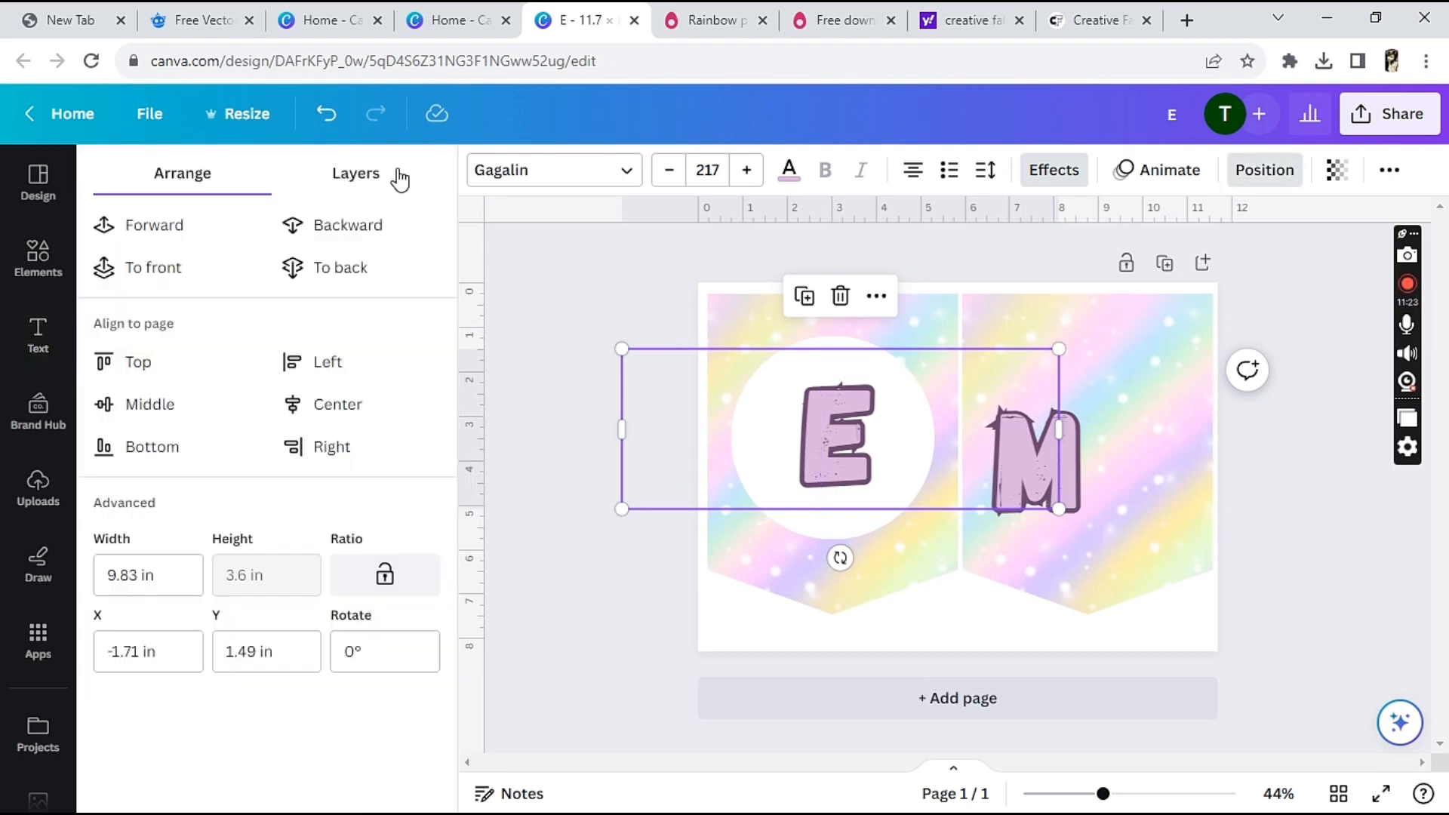
{"action": "left_click", "coordinate": [356, 173]}
{"action": "left_click", "coordinate": [279, 431]}
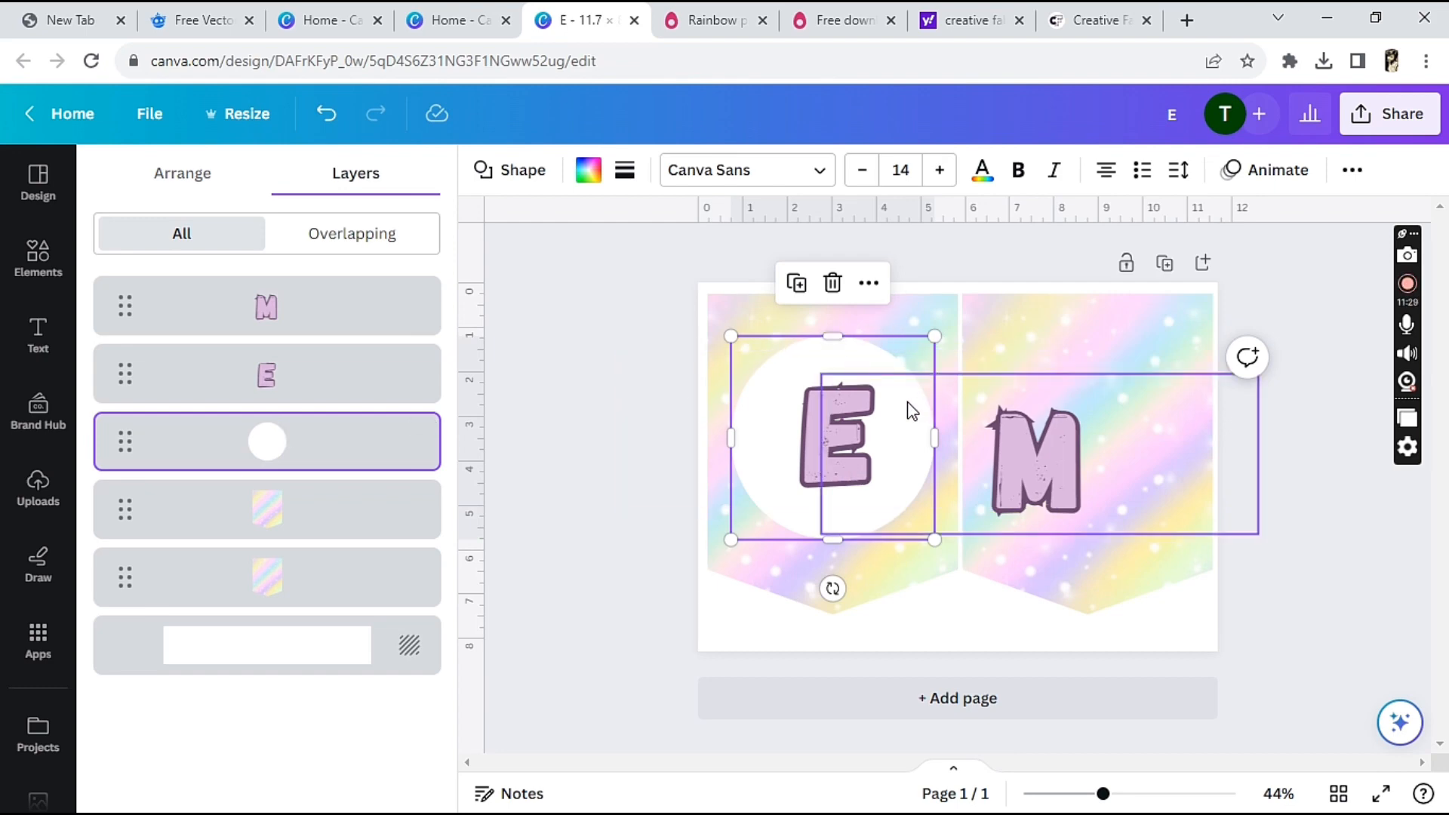
{"action": "left_click", "coordinate": [796, 283]}
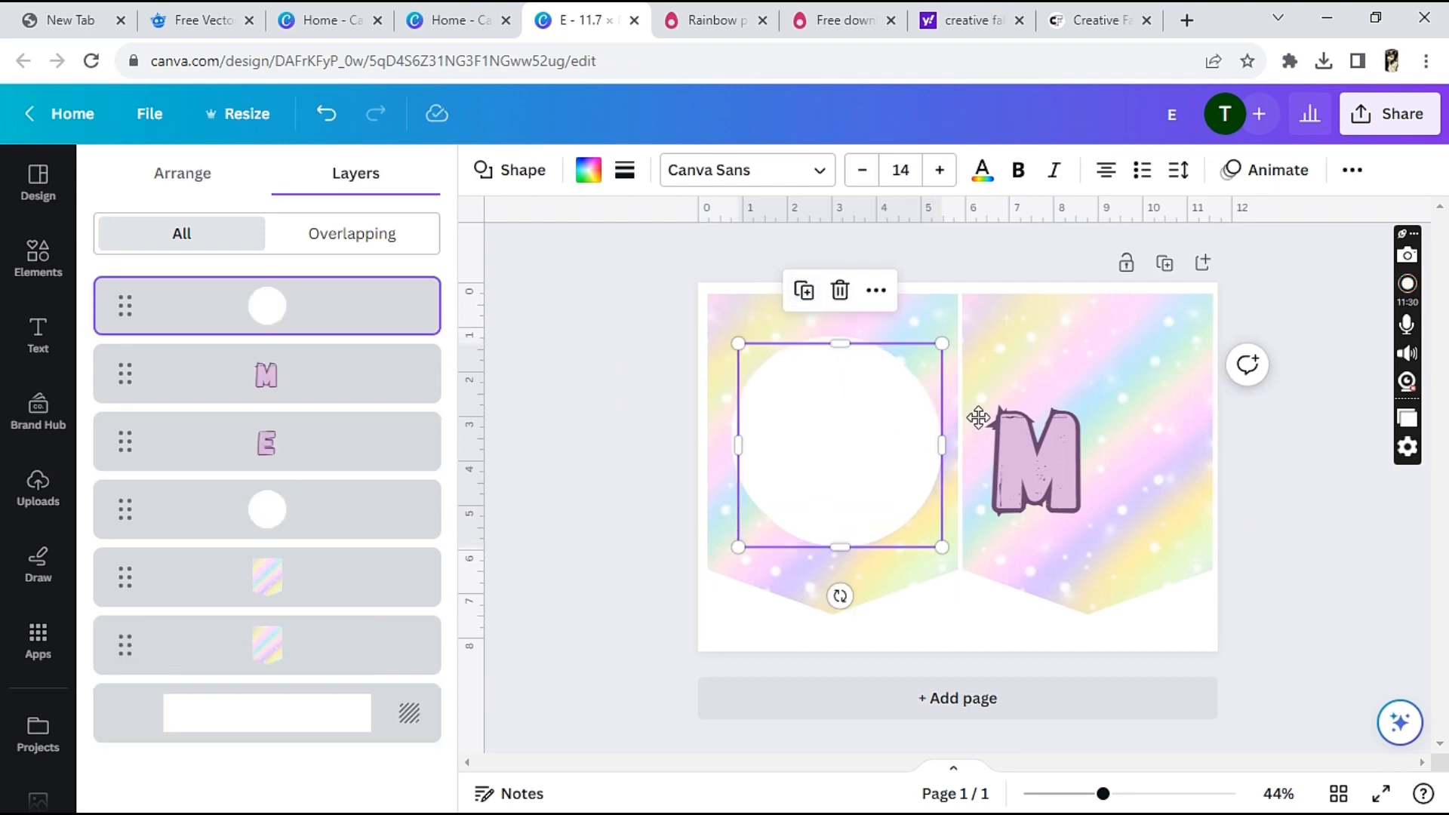
{"action": "left_click_drag", "start_coordinate": [979, 417], "coordinate": [1116, 422]}
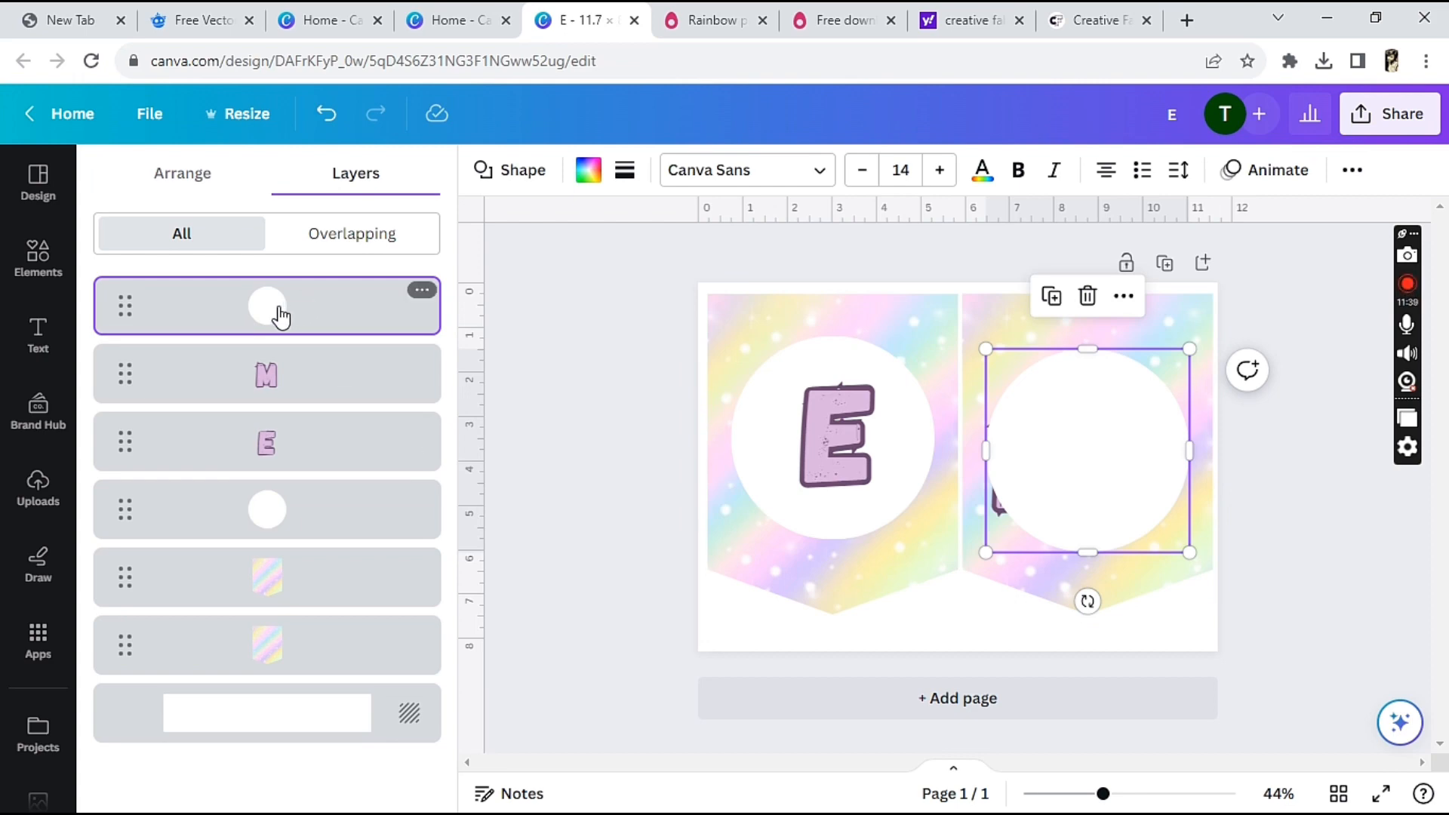
{"action": "left_click_drag", "start_coordinate": [281, 317], "coordinate": [279, 424]}
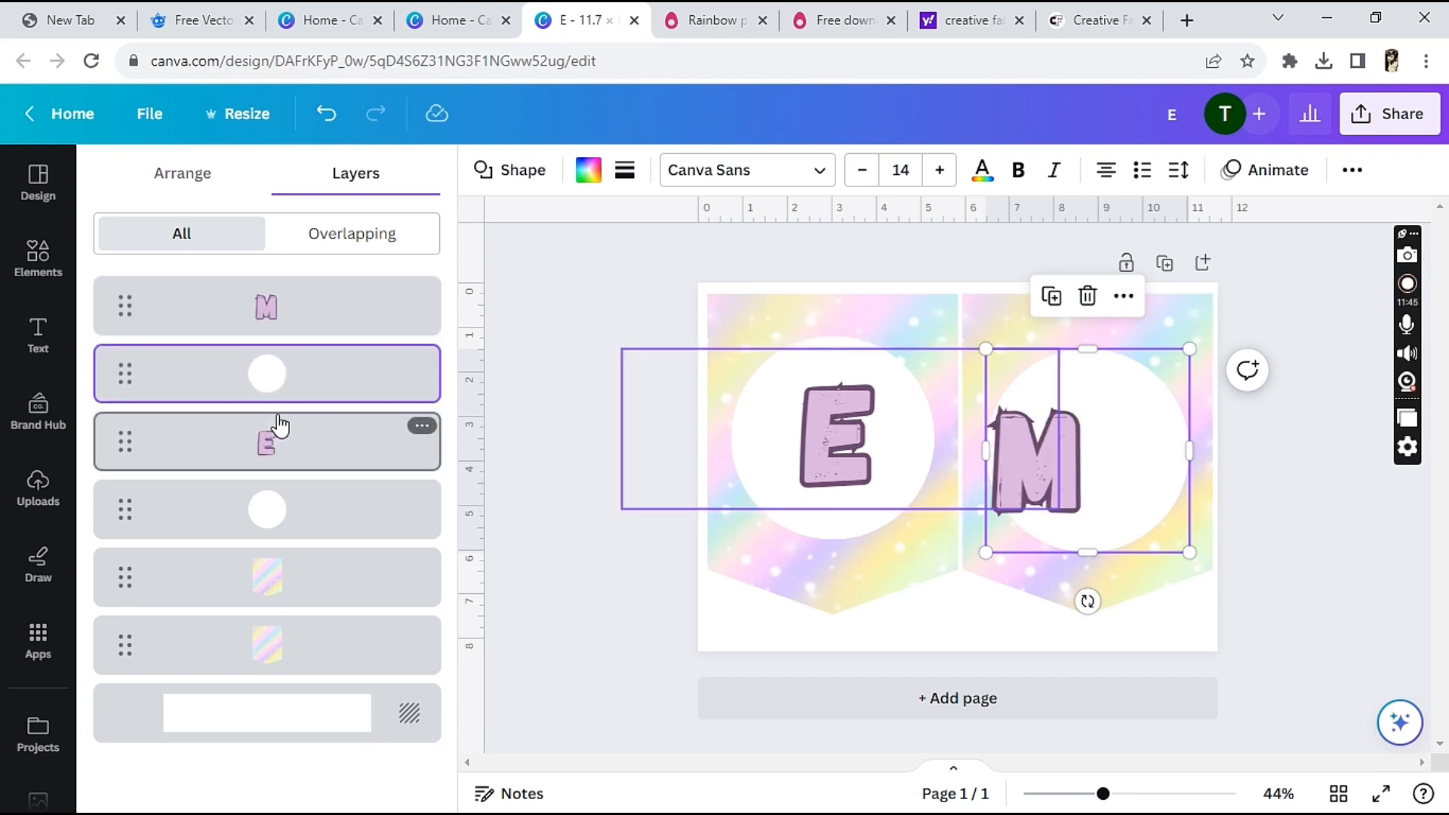
Move the letter M onto the center of the white circle on the second pennant
{"action": "left_click", "coordinate": [1044, 469]}
{"action": "left_click", "coordinate": [1312, 537]}
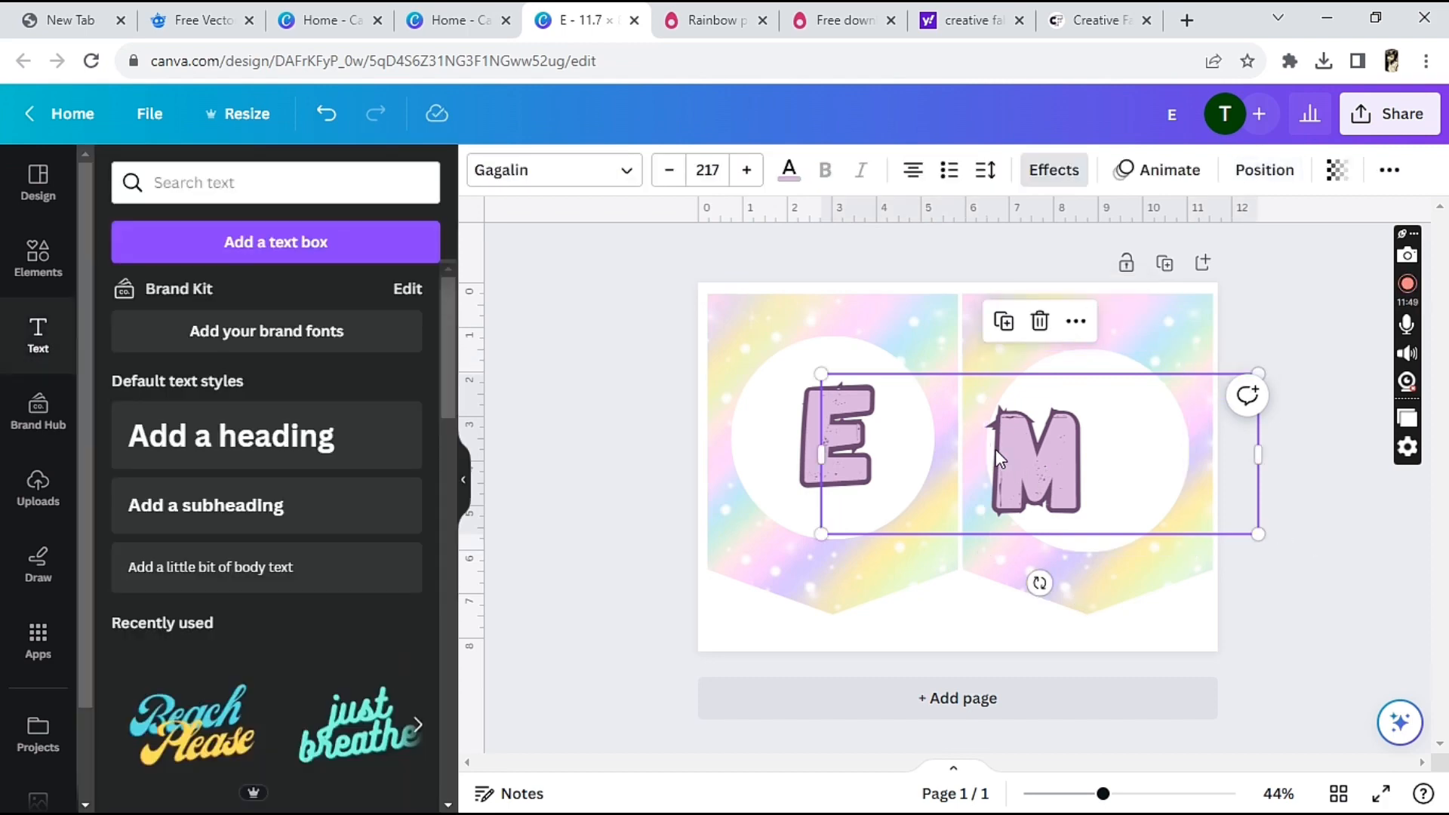
{"action": "double_click", "coordinate": [1053, 462]}
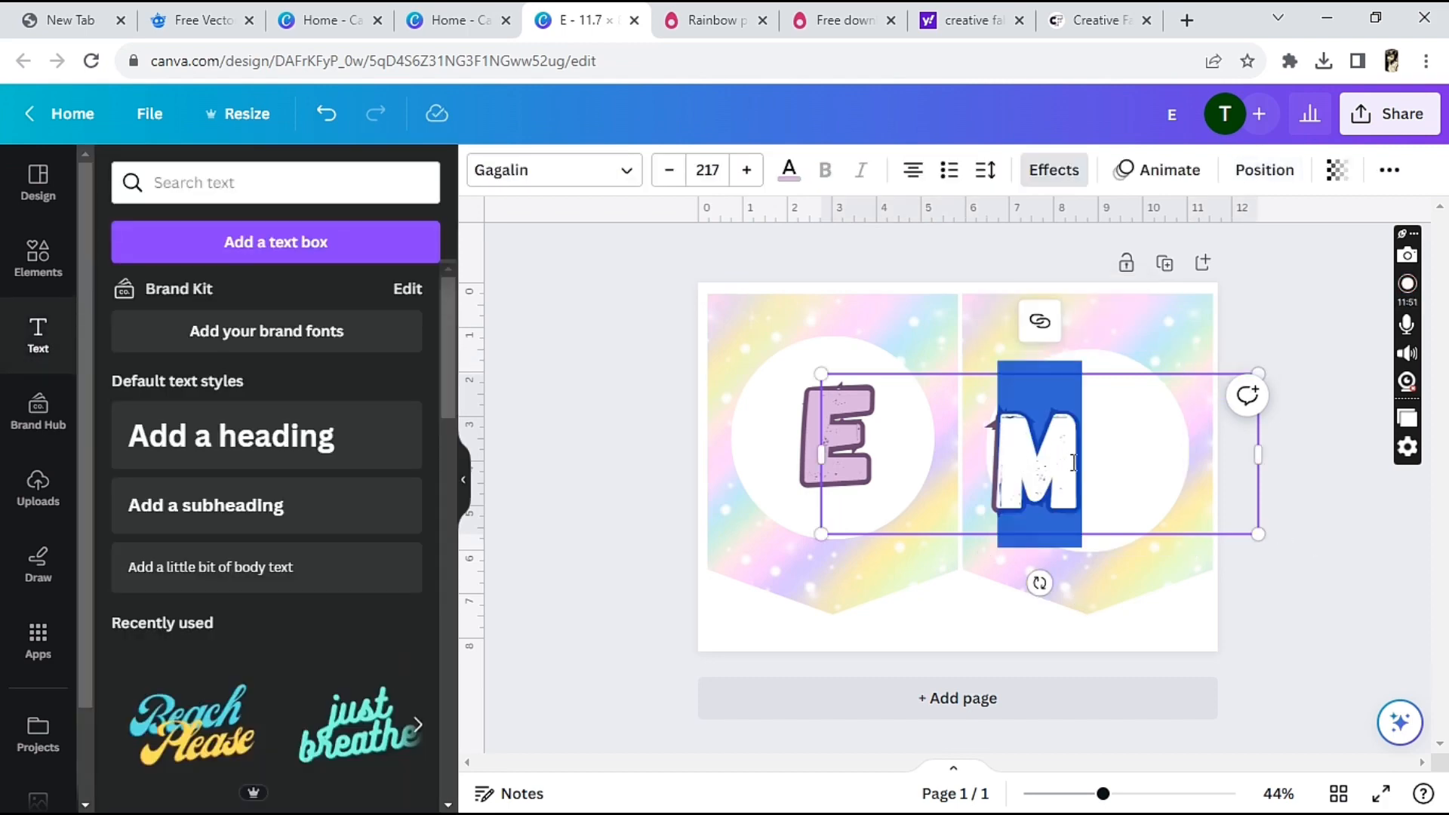
{"action": "left_click", "coordinate": [1386, 478]}
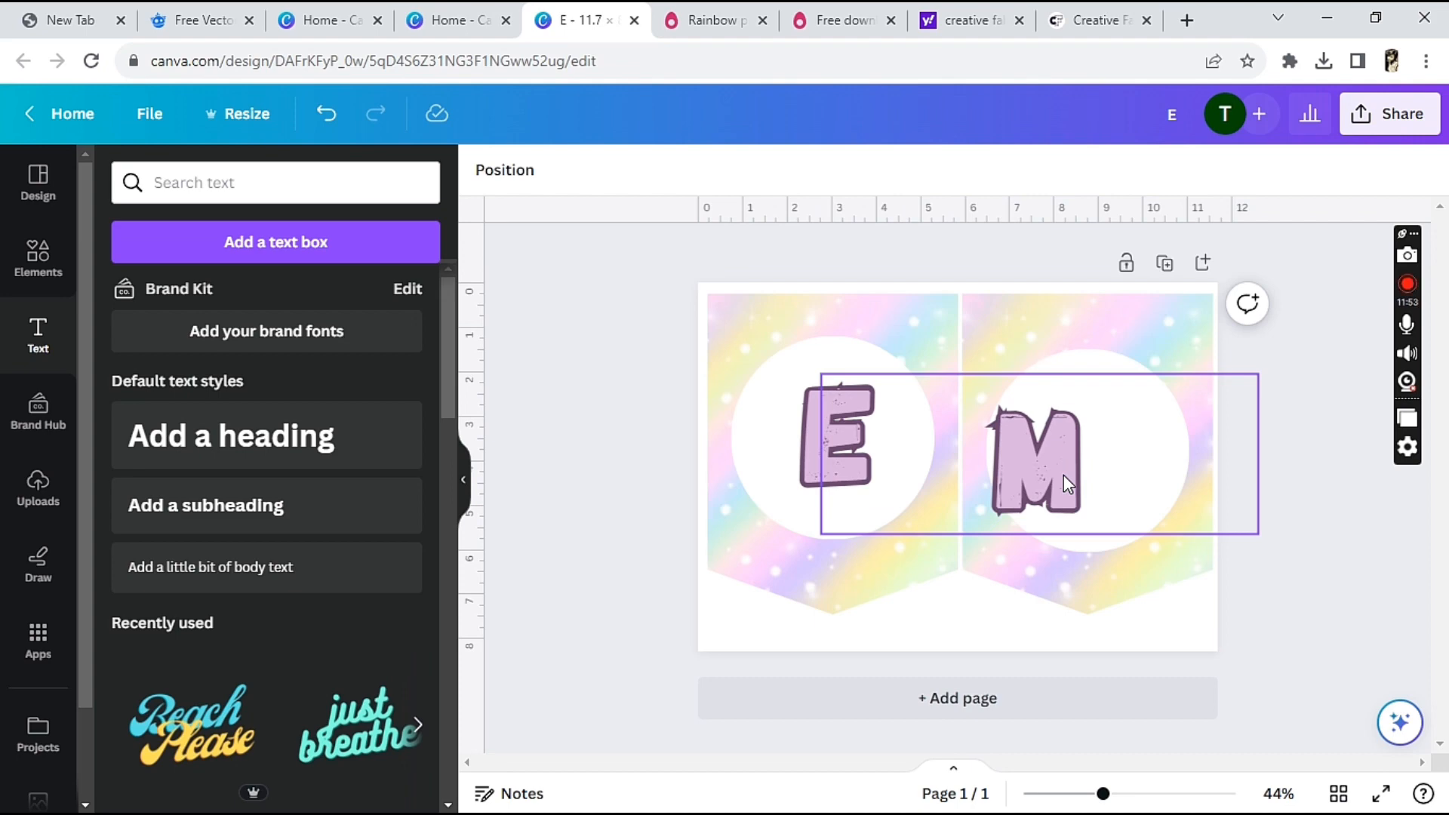
{"action": "left_click_drag", "start_coordinate": [1063, 474], "coordinate": [1113, 459]}
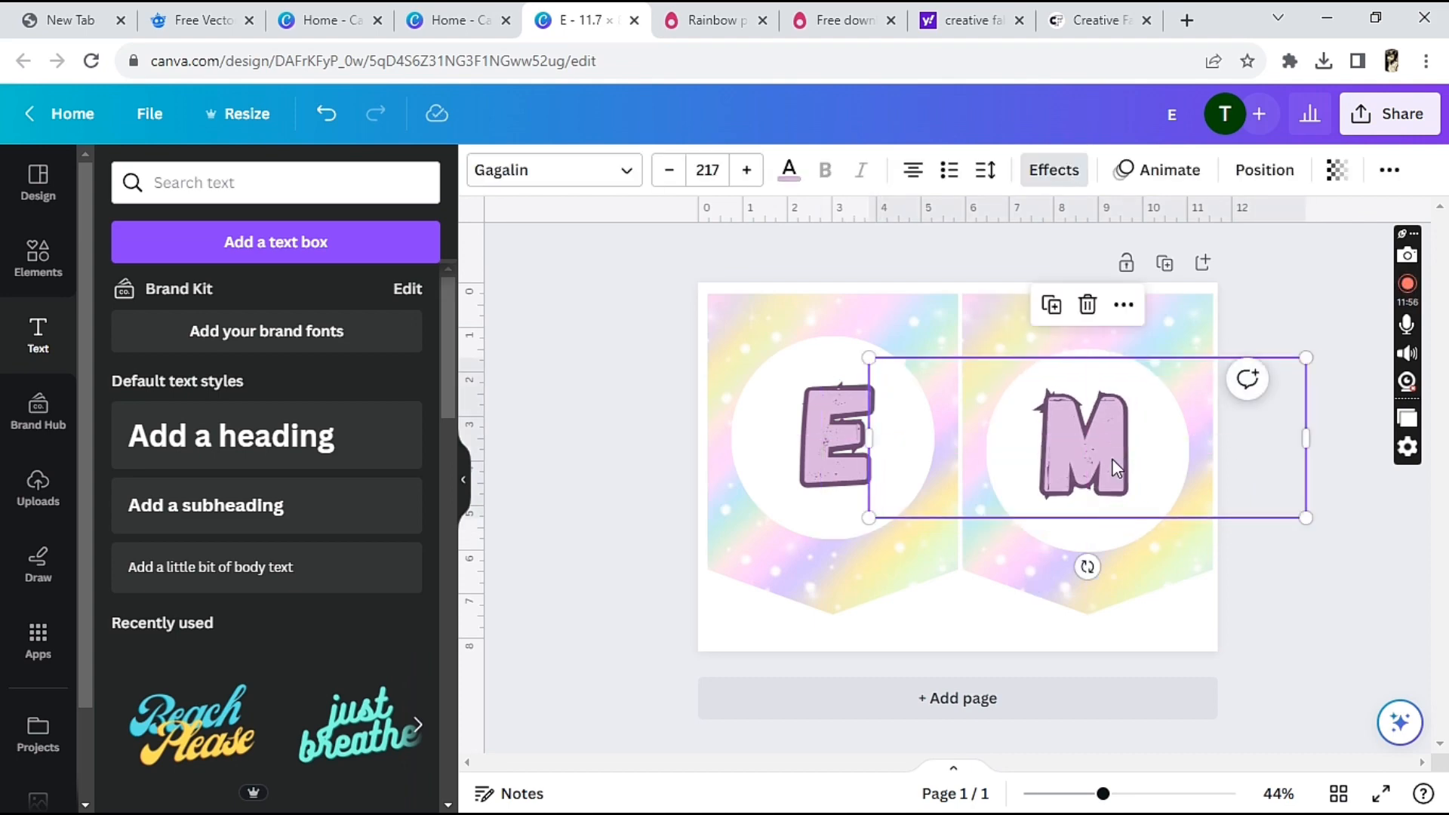
{"action": "left_click", "coordinate": [1350, 545]}
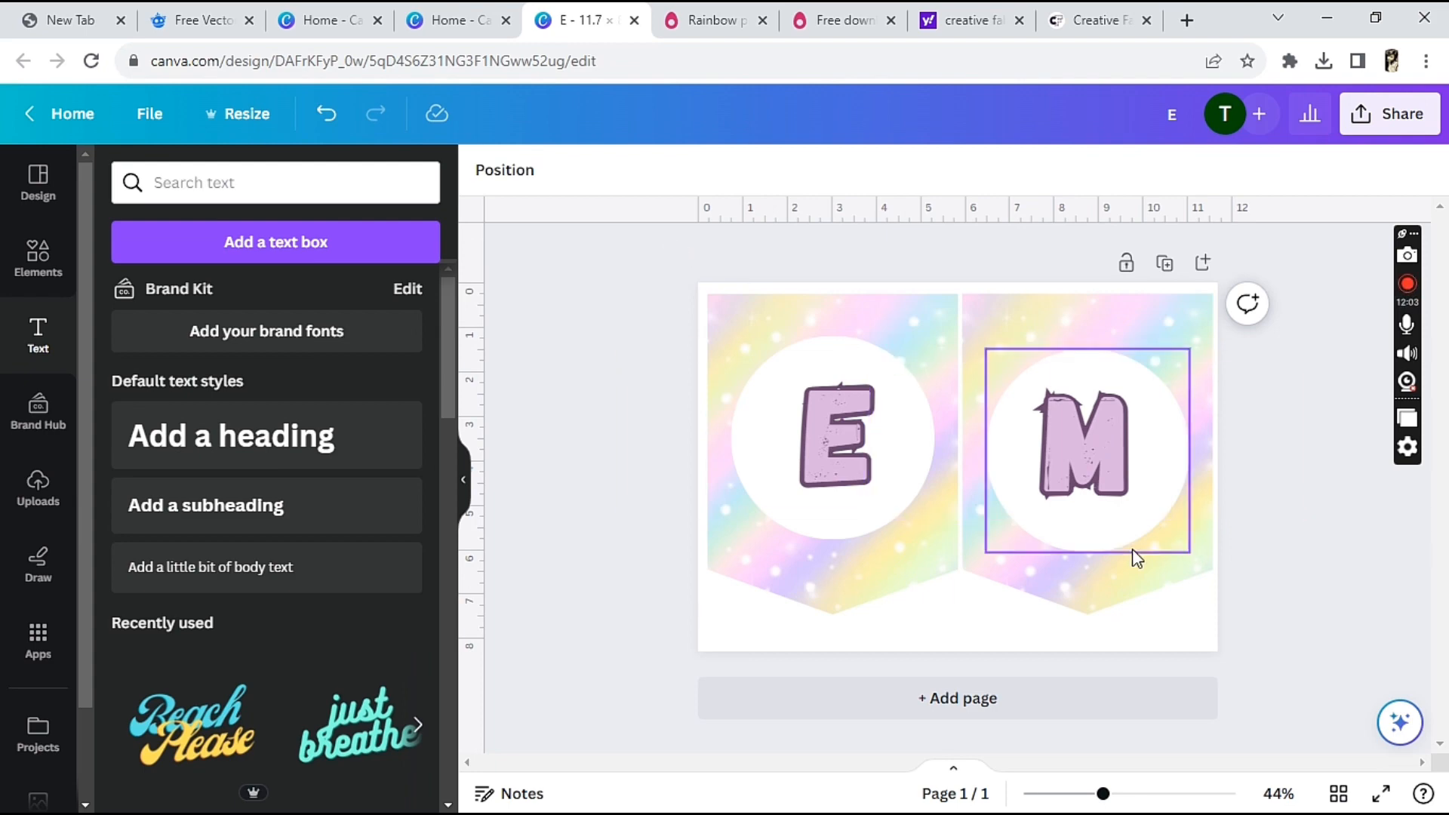
Duplicate the two-pennant page and change the letter E on the copy's first pennant to "I"
{"action": "left_click", "coordinate": [1164, 264]}
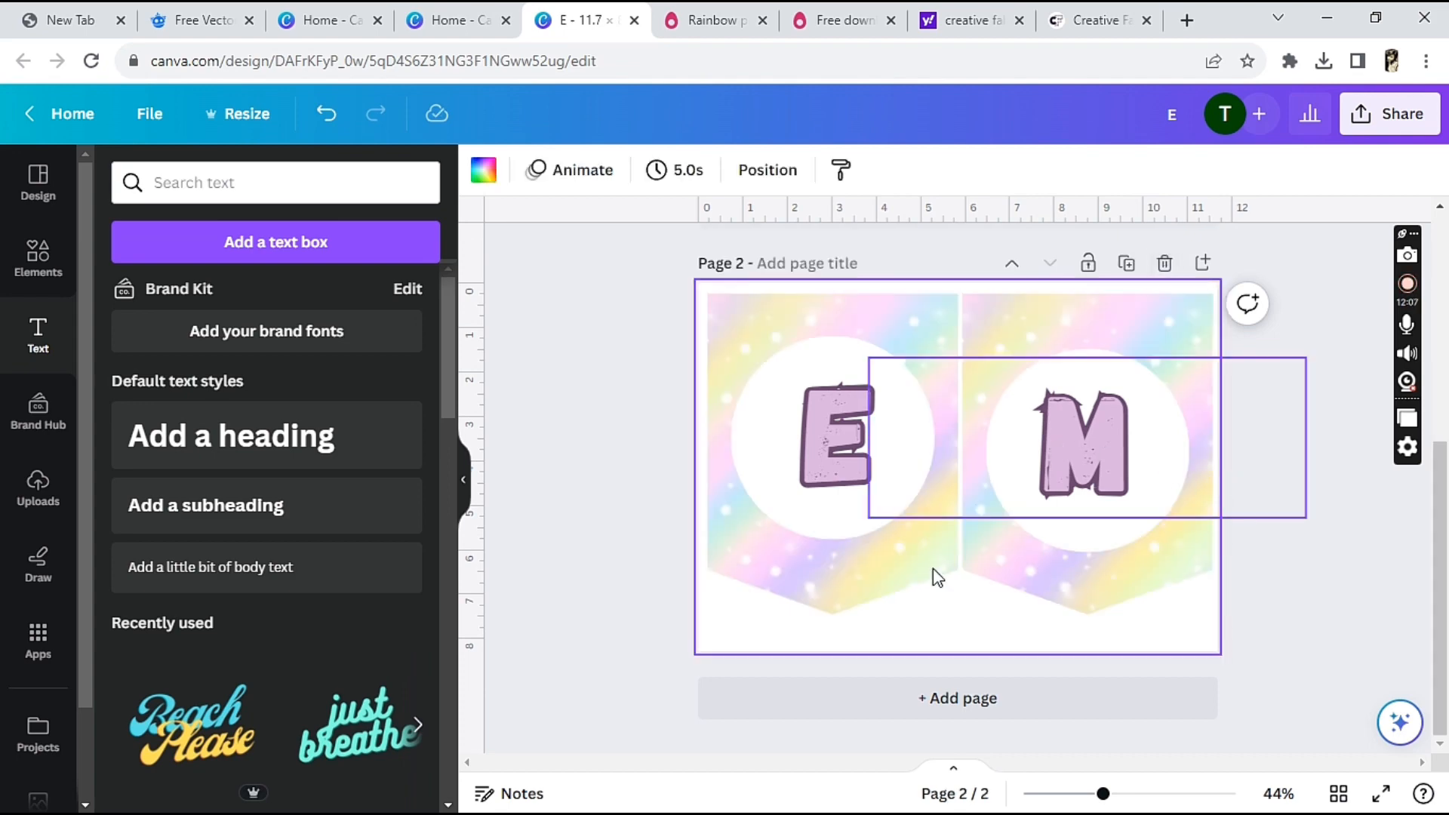
{"action": "left_click", "coordinate": [831, 450]}
{"action": "double_click", "coordinate": [832, 450]}
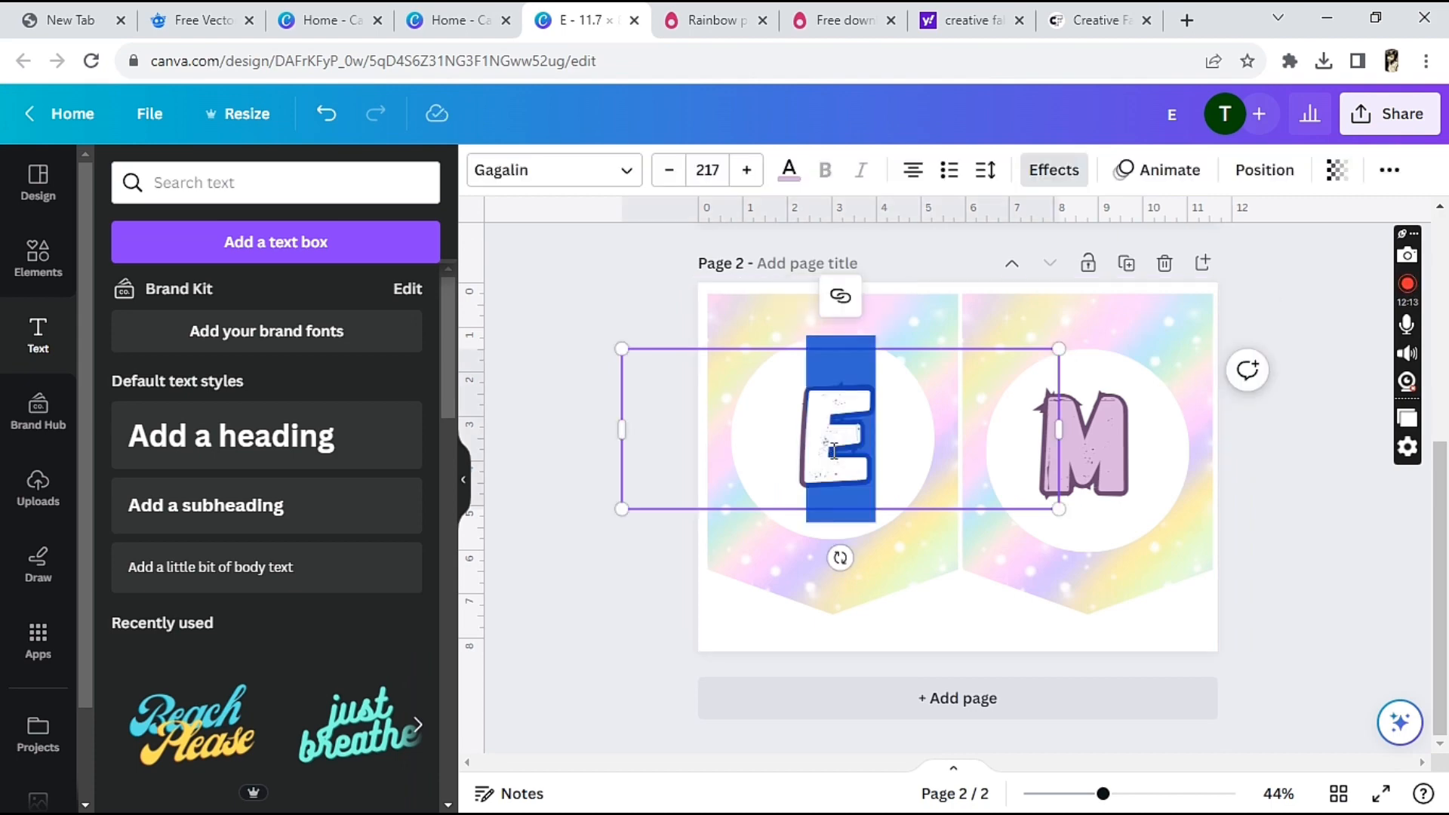
{"action": "type", "text": "I"}
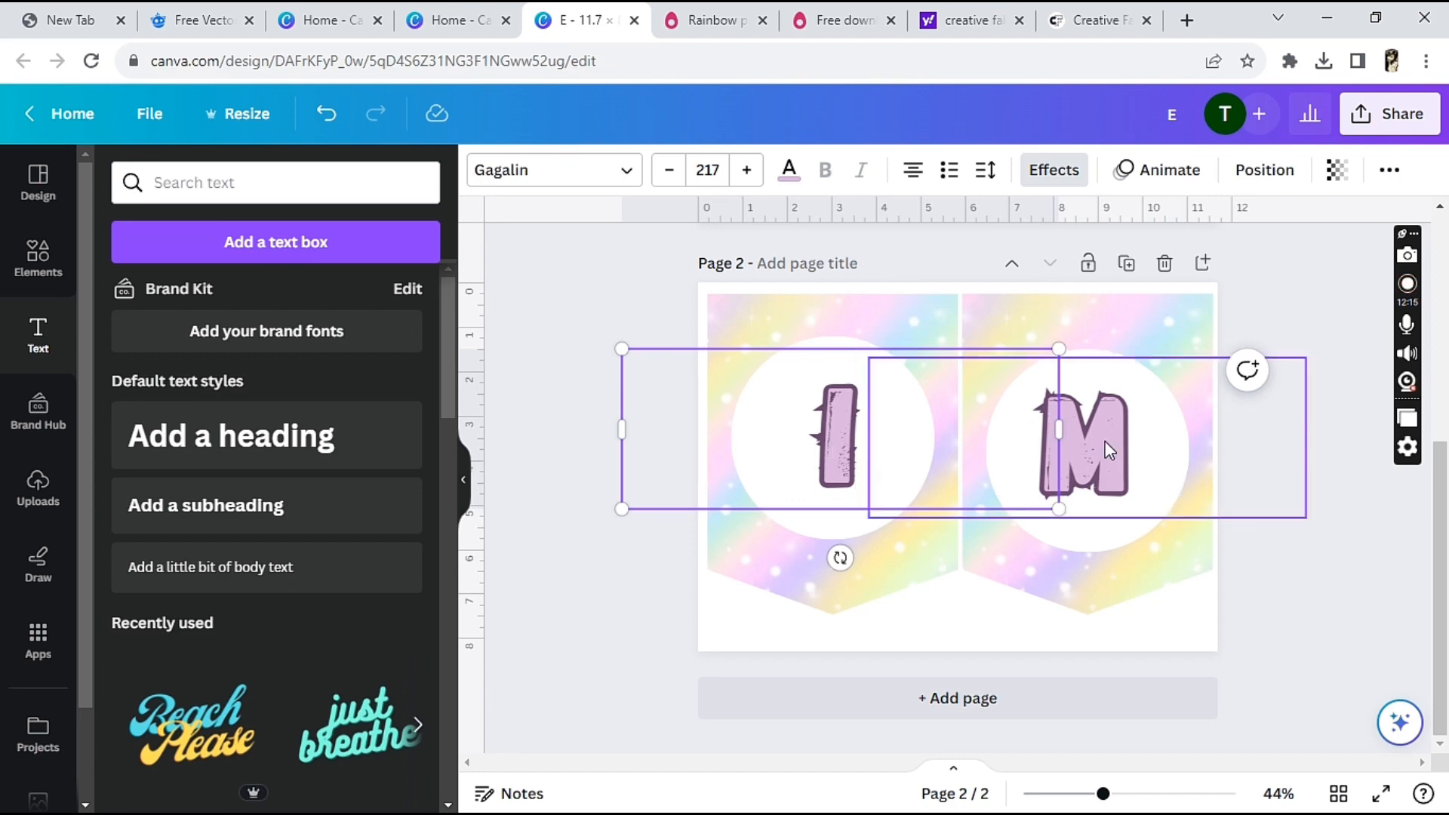
Change the letter M on page 2's second pennant to "L", keeping its position on the white circle
{"action": "left_click", "coordinate": [1108, 451]}
{"action": "left_click_drag", "start_coordinate": [1108, 451], "coordinate": [1075, 453]}
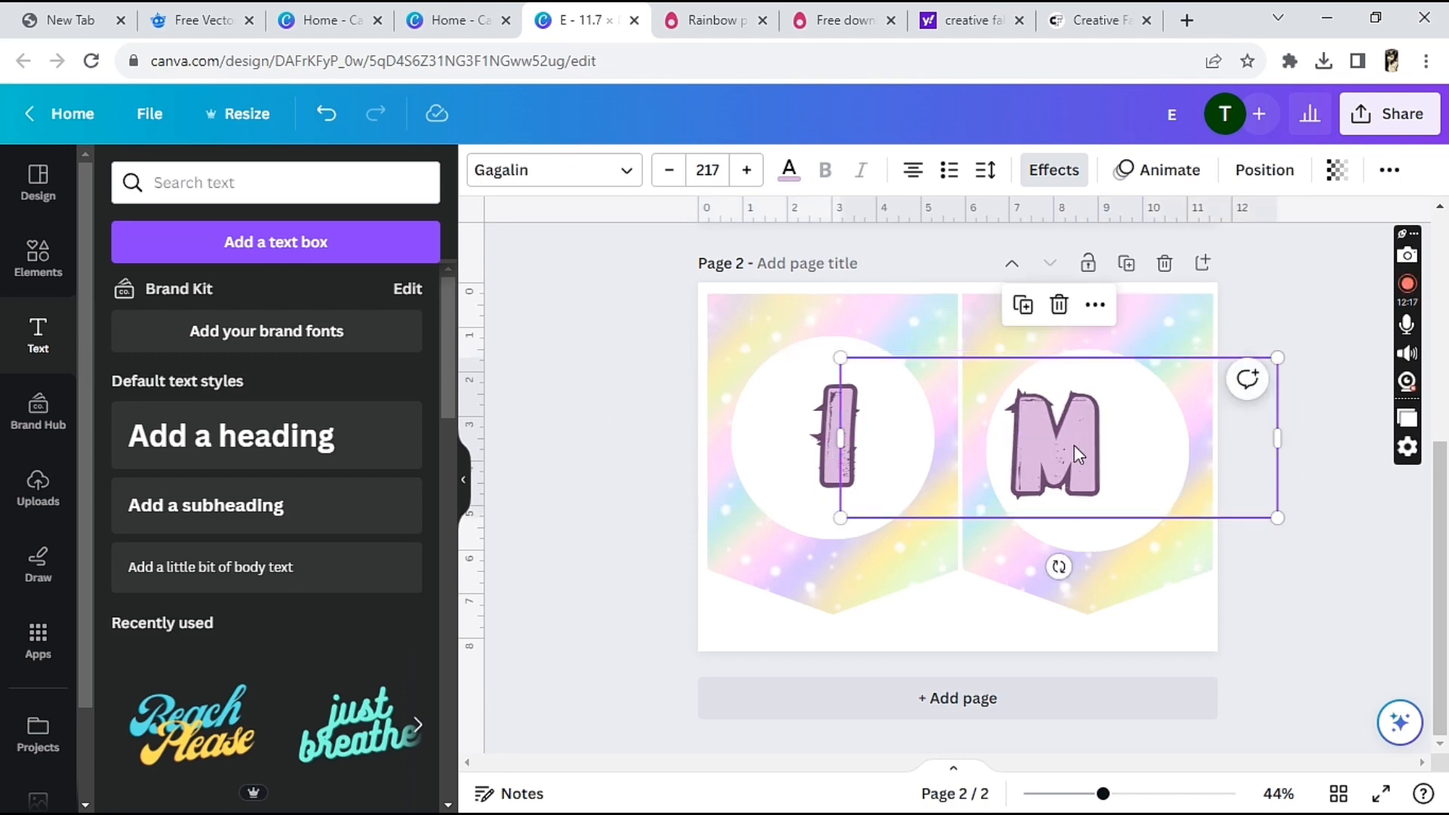
{"action": "key", "text": "ctrl+z"}
{"action": "double_click", "coordinate": [1074, 446]}
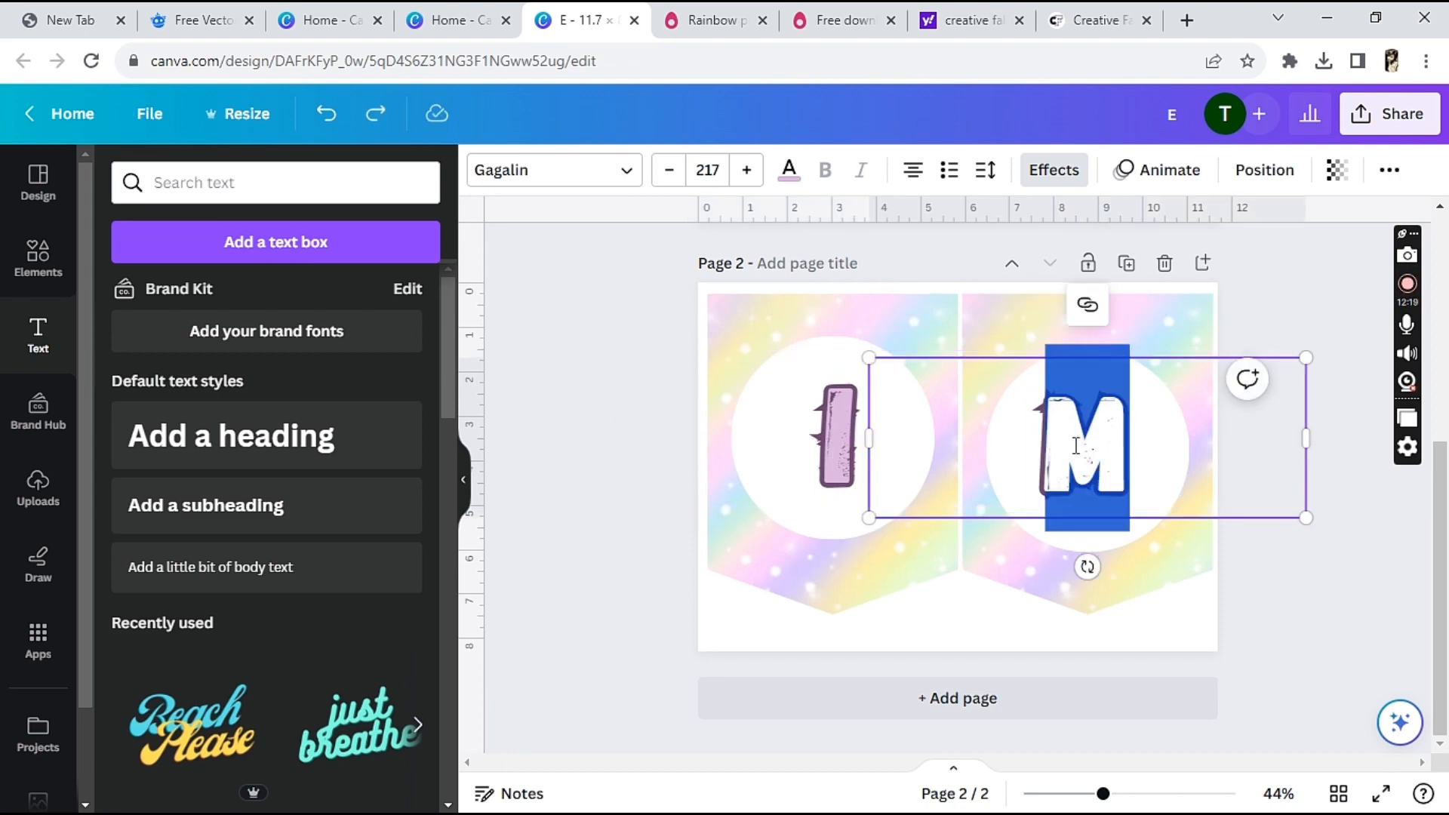
{"action": "type", "text": "L"}
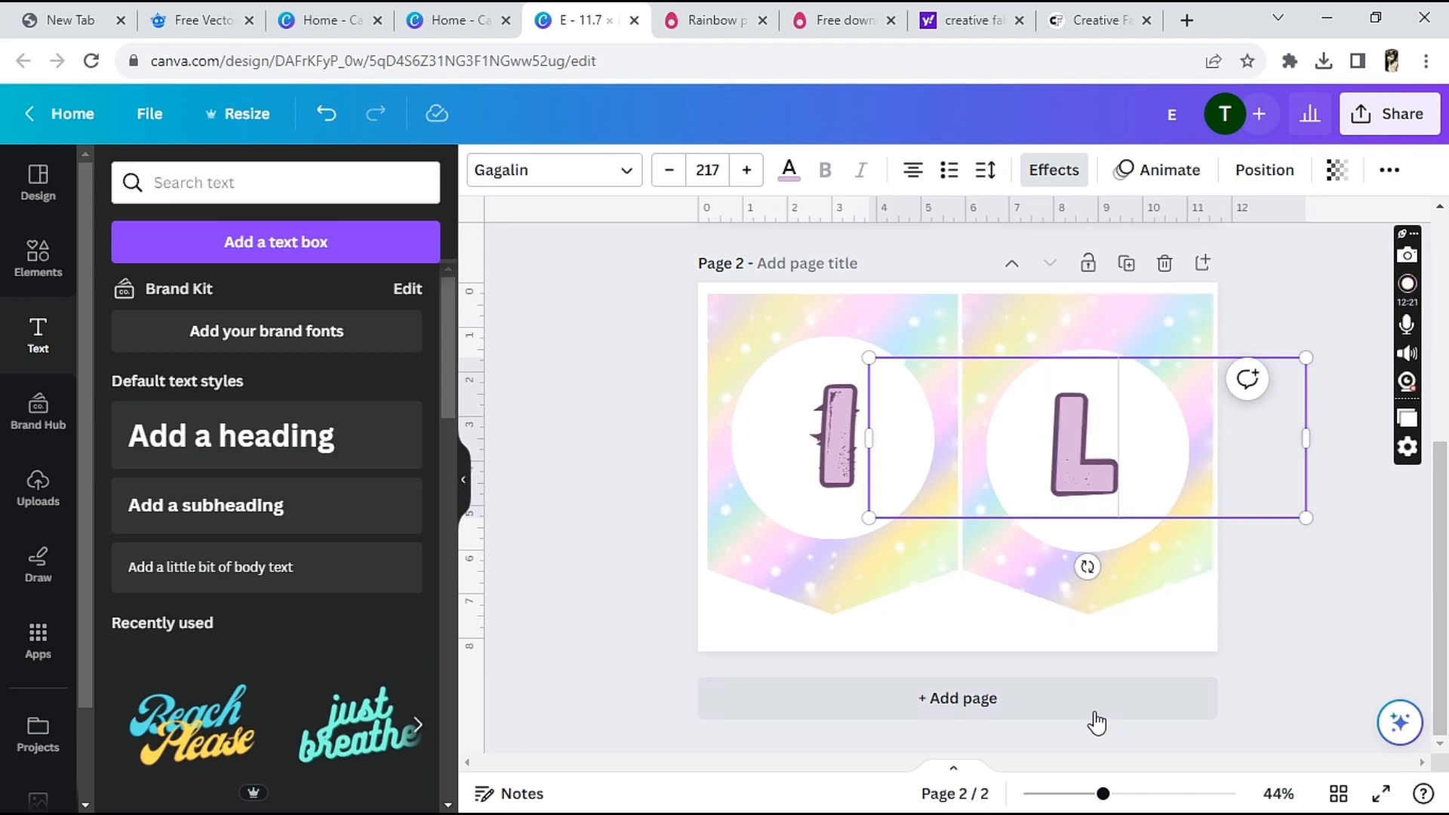
Duplicate page 2 and change the letter I on page 3's first pennant to "Y"
{"action": "left_click", "coordinate": [1126, 263]}
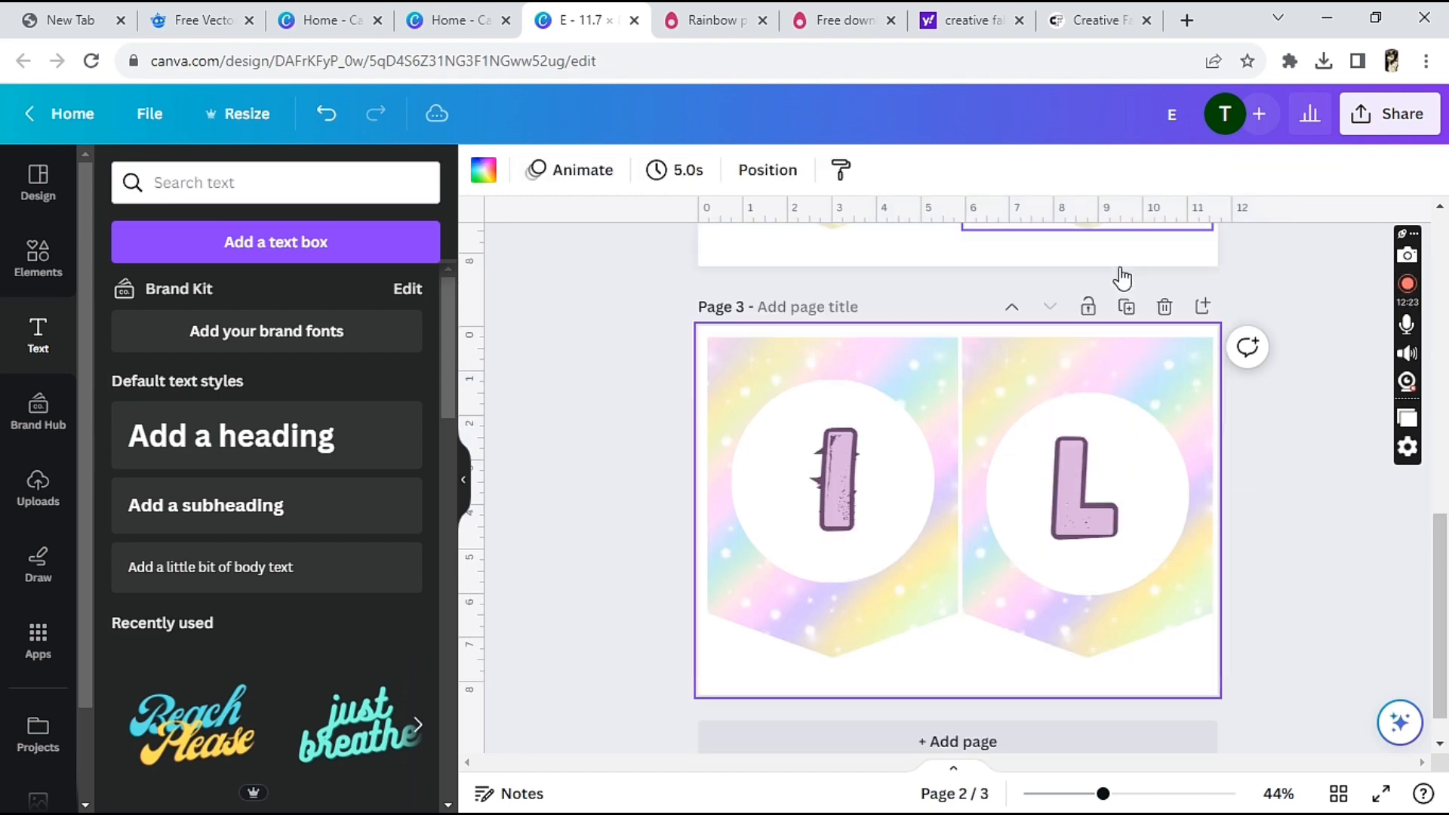
{"action": "left_click", "coordinate": [831, 459]}
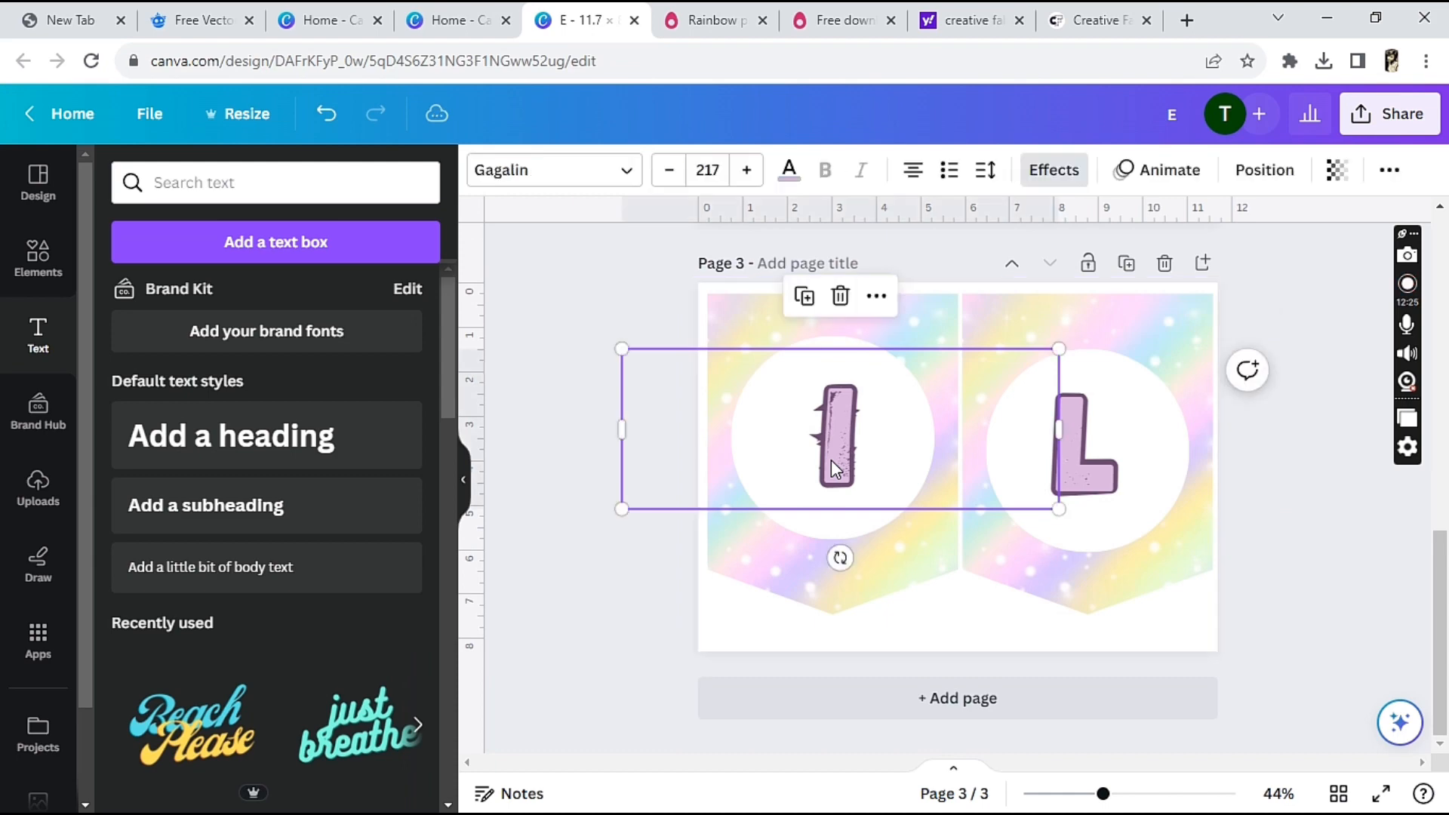
{"action": "left_click", "coordinate": [831, 460]}
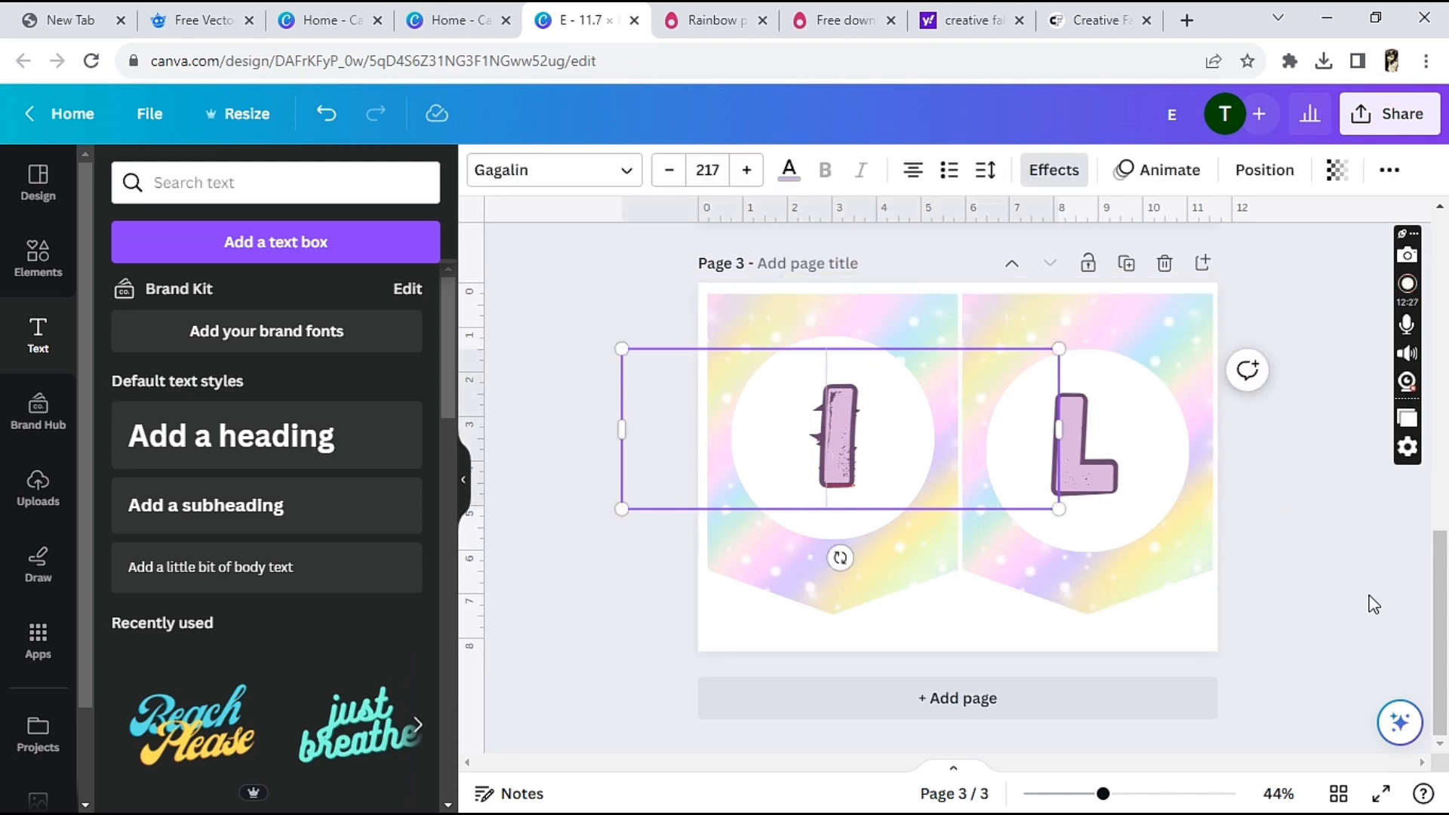
{"action": "left_click", "coordinate": [1323, 550]}
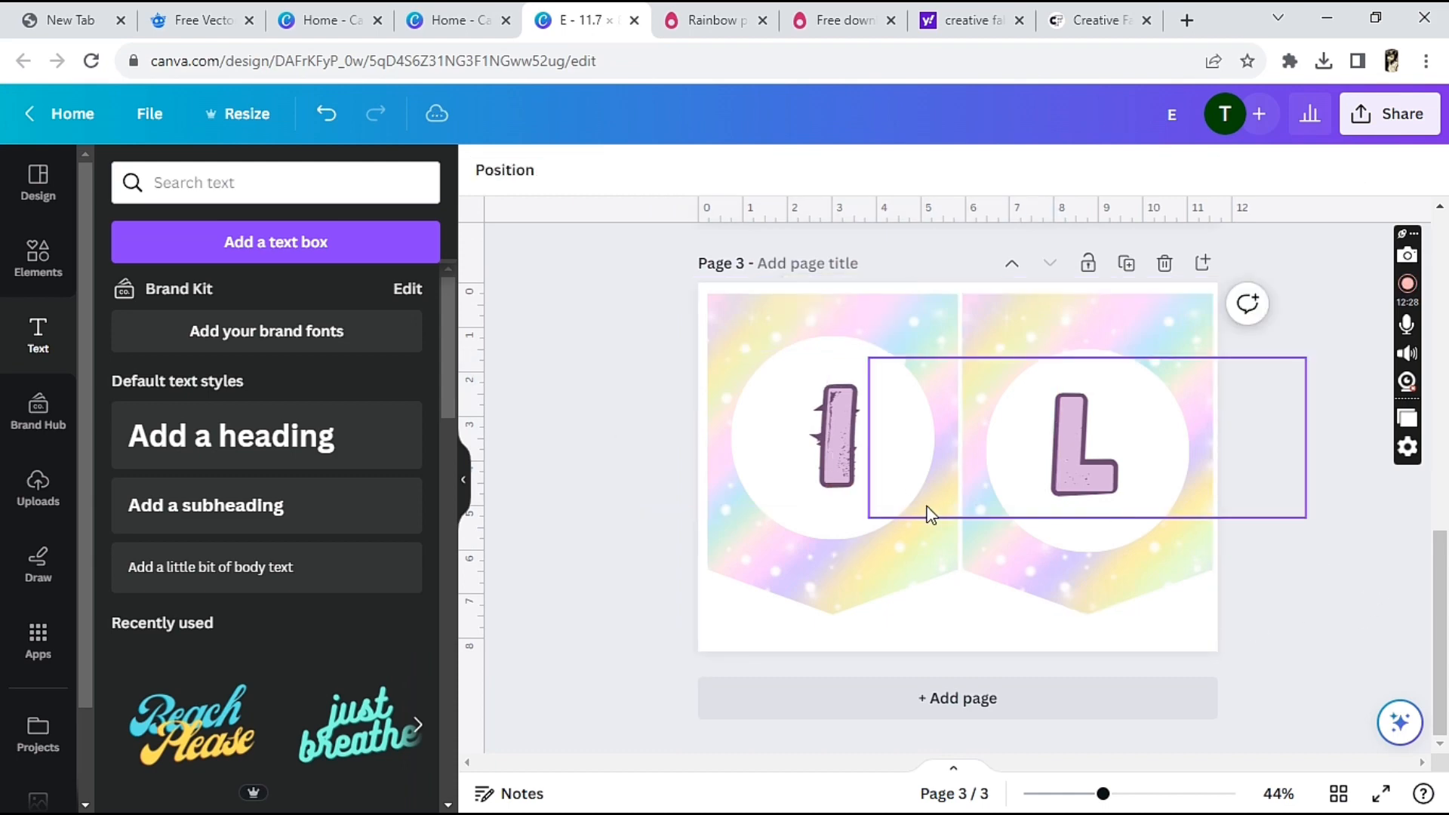
{"action": "left_click", "coordinate": [824, 452]}
{"action": "left_click", "coordinate": [835, 444]}
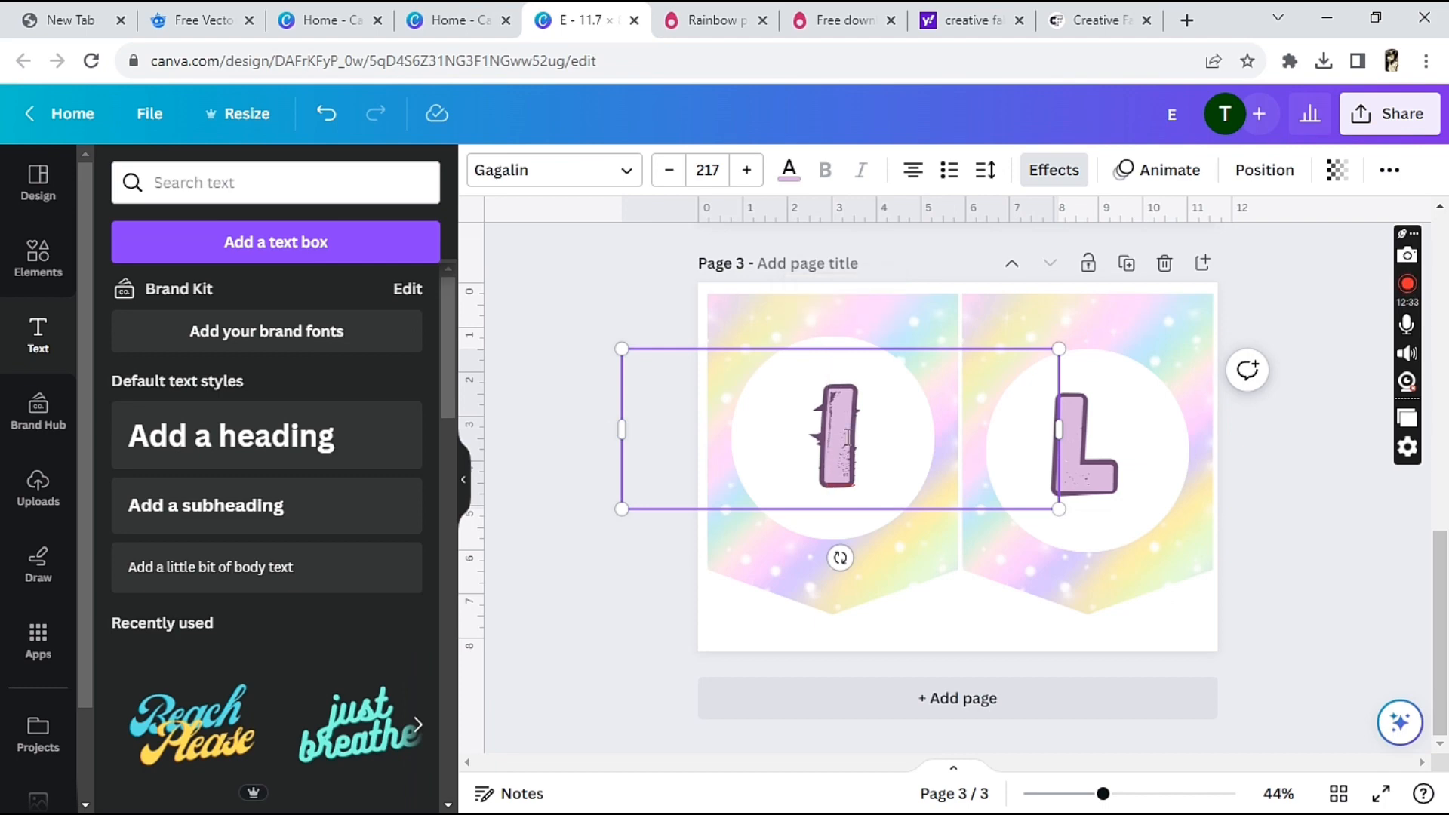
{"action": "key", "text": "BackSpace"}
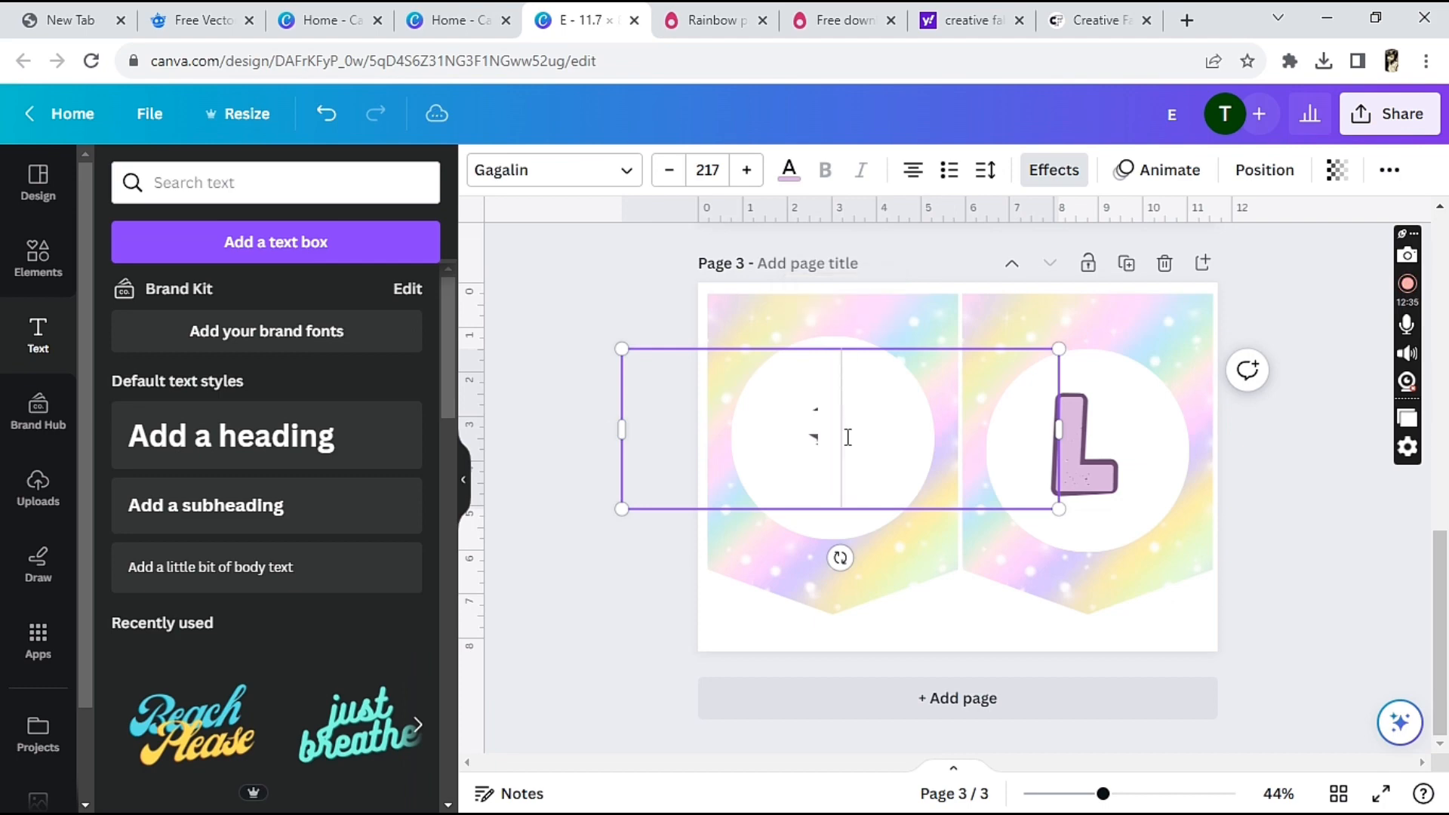
{"action": "type", "text": "Y"}
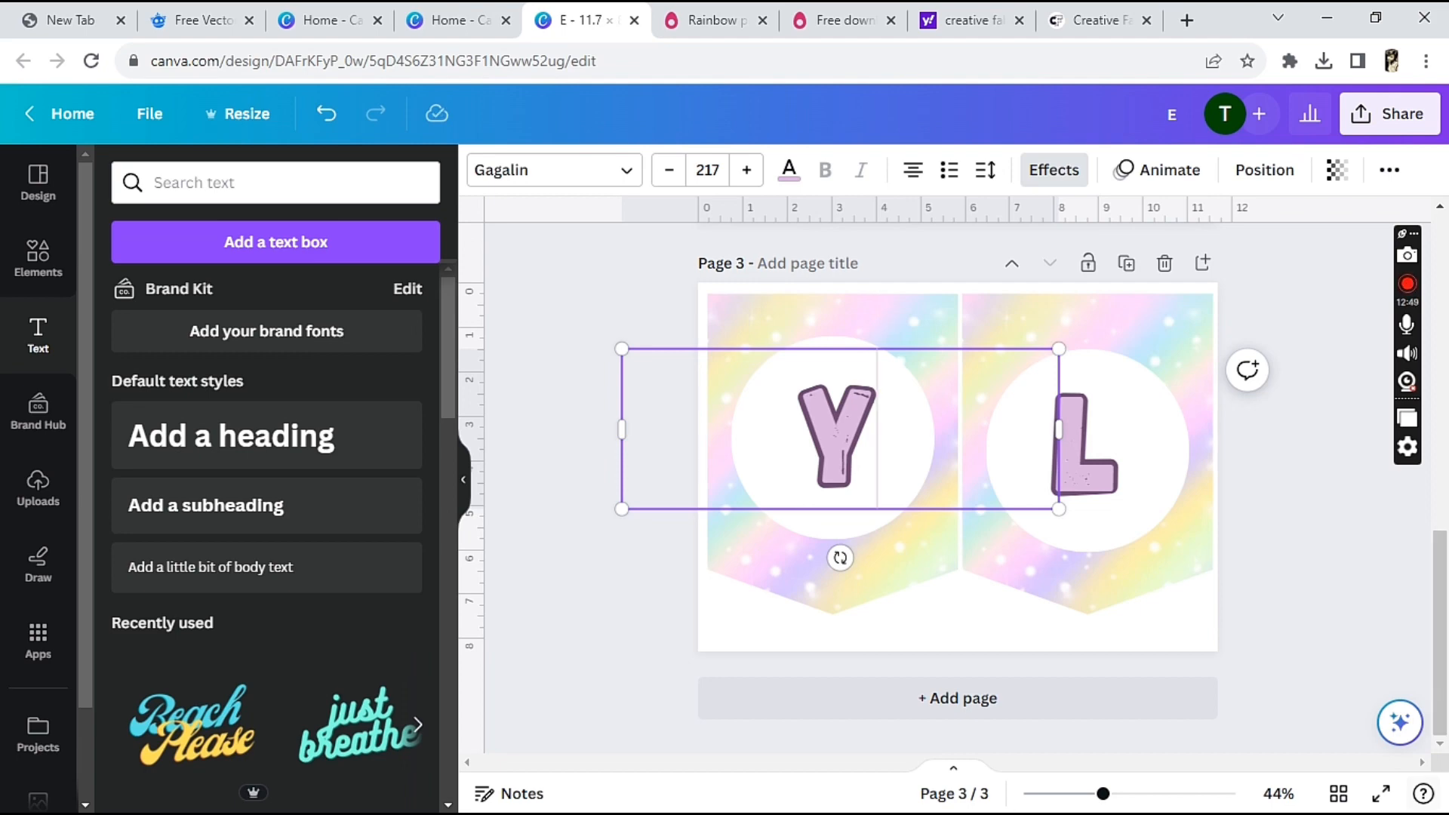
Clear the letter L from the white circle on page 3's second pennant
{"action": "left_click", "coordinate": [1090, 487]}
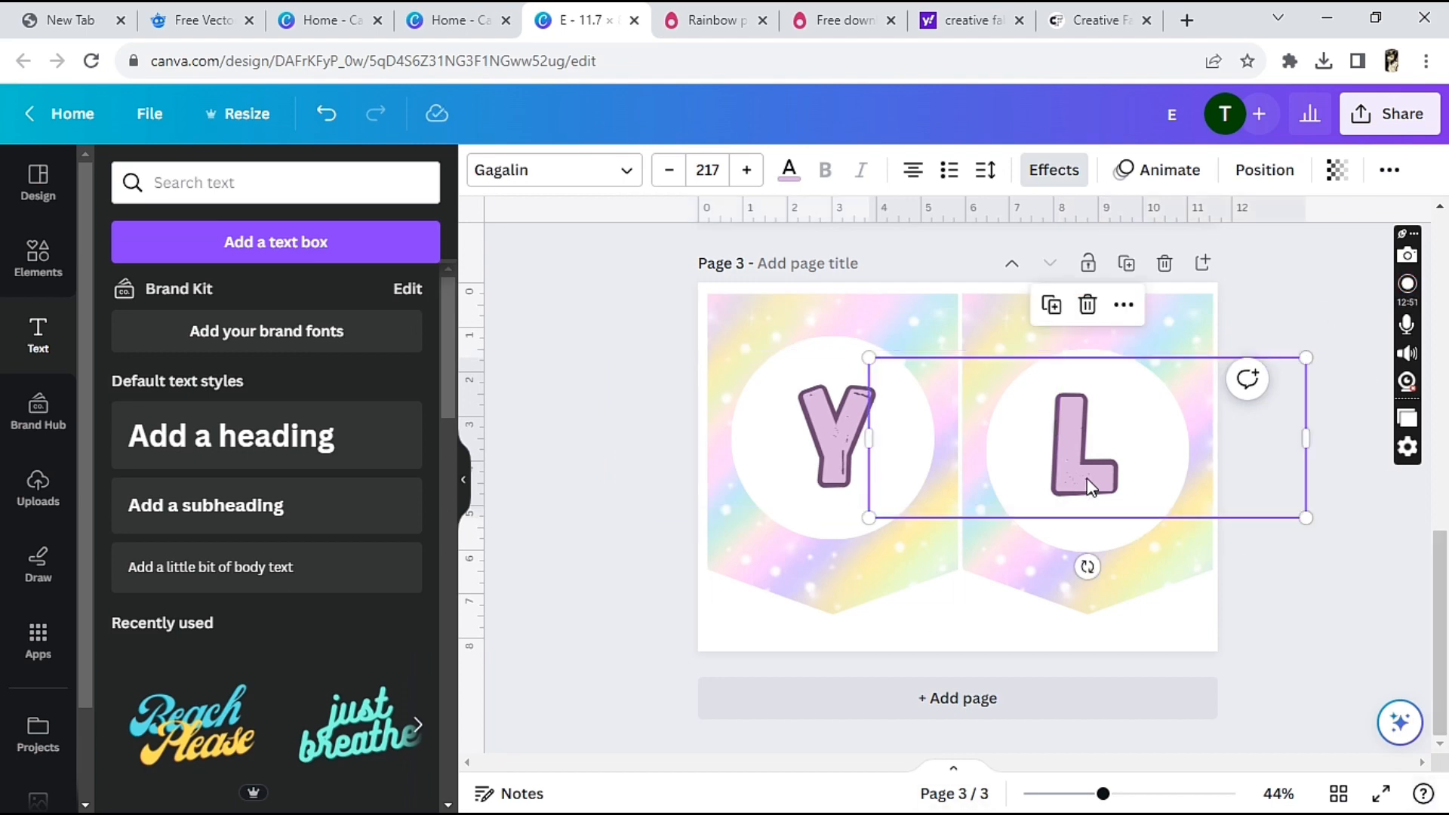
{"action": "left_click", "coordinate": [1089, 481]}
{"action": "key", "text": "BackSpace"}
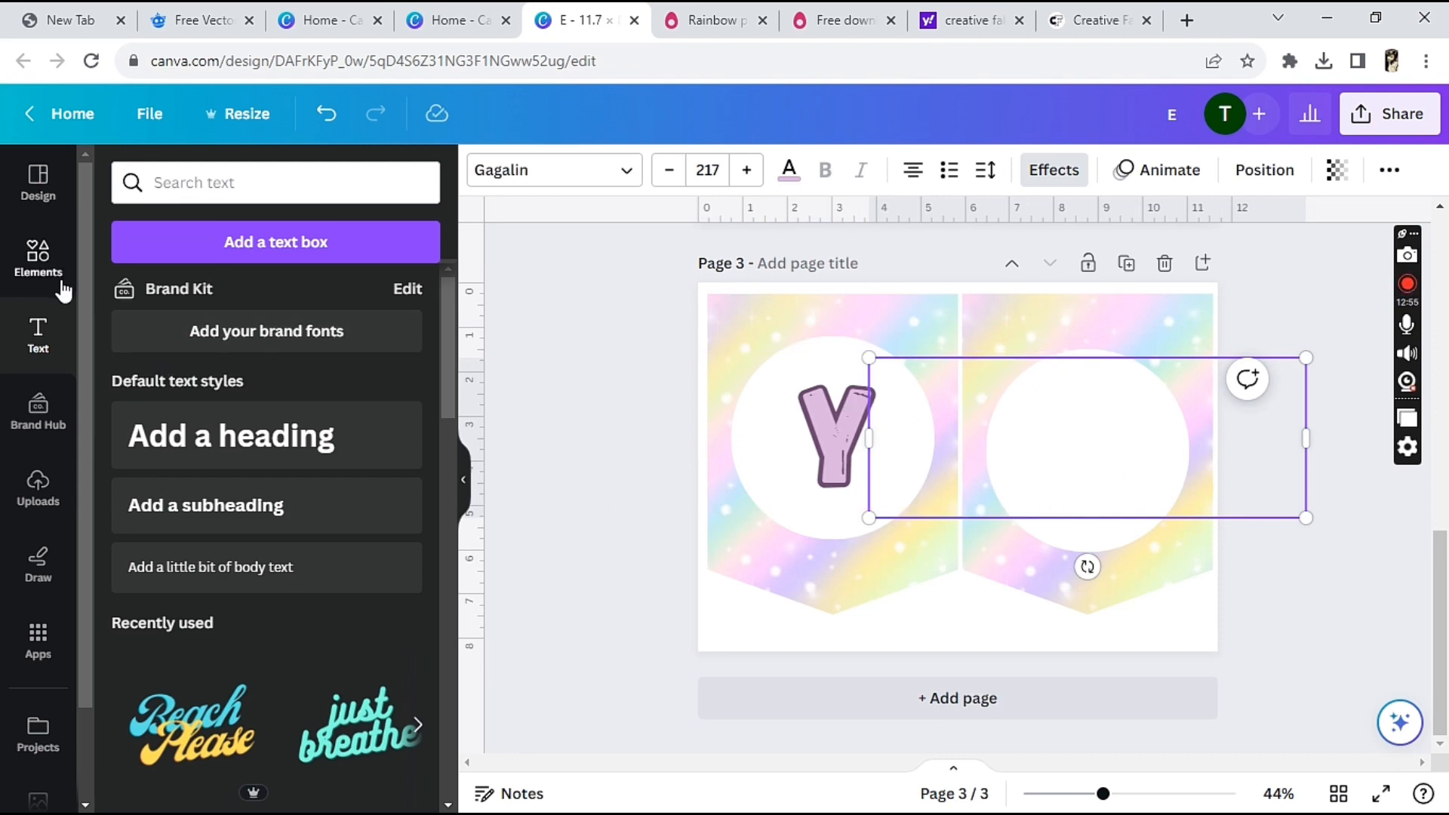
Add the recently used pastel rainbow with clouds graphic and place it over the white circle on page 3's second pennant
{"action": "left_click_drag", "start_coordinate": [446, 358], "coordinate": [443, 272]}
{"action": "left_click", "coordinate": [38, 257]}
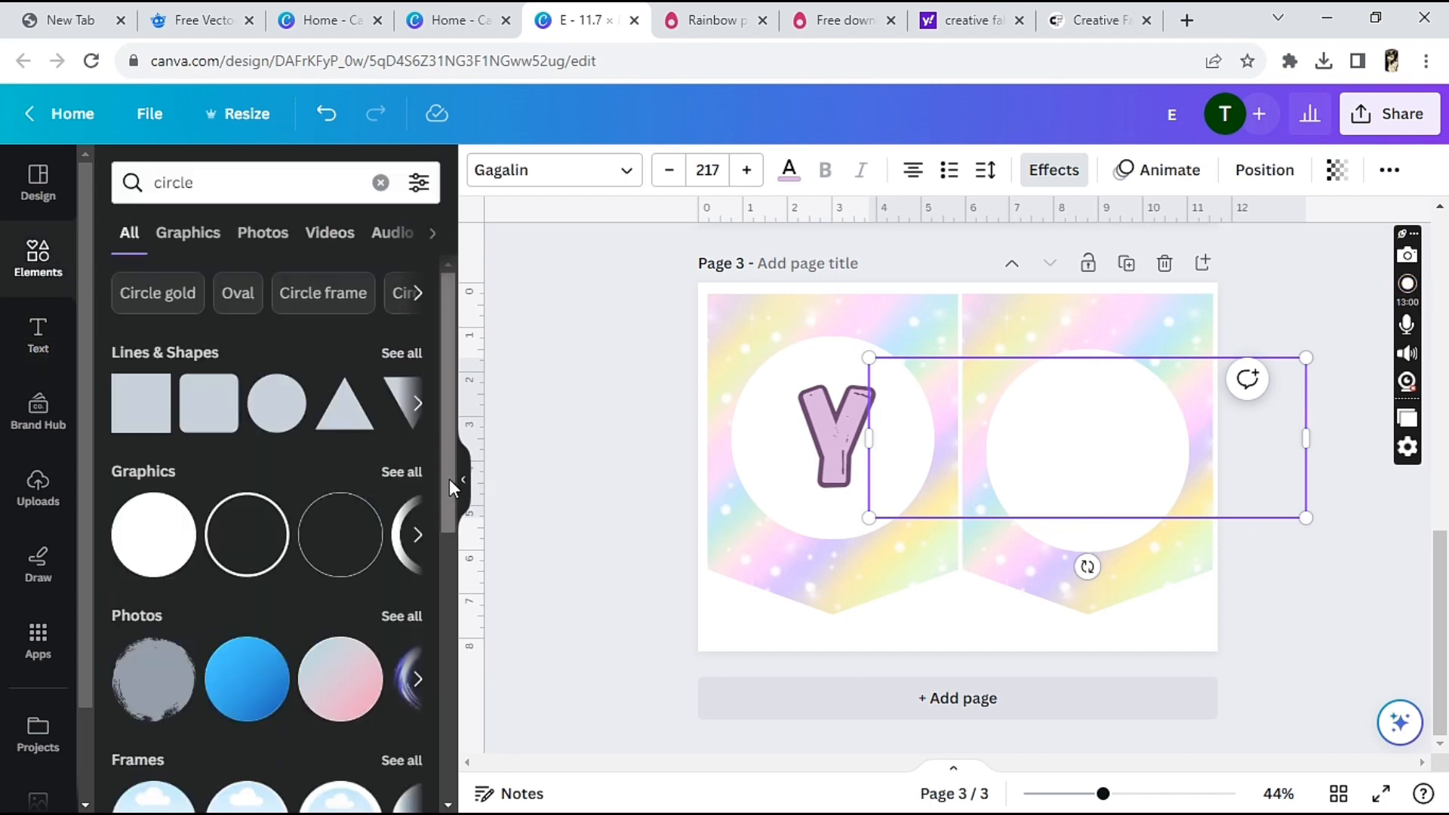
{"action": "left_click", "coordinate": [209, 234]}
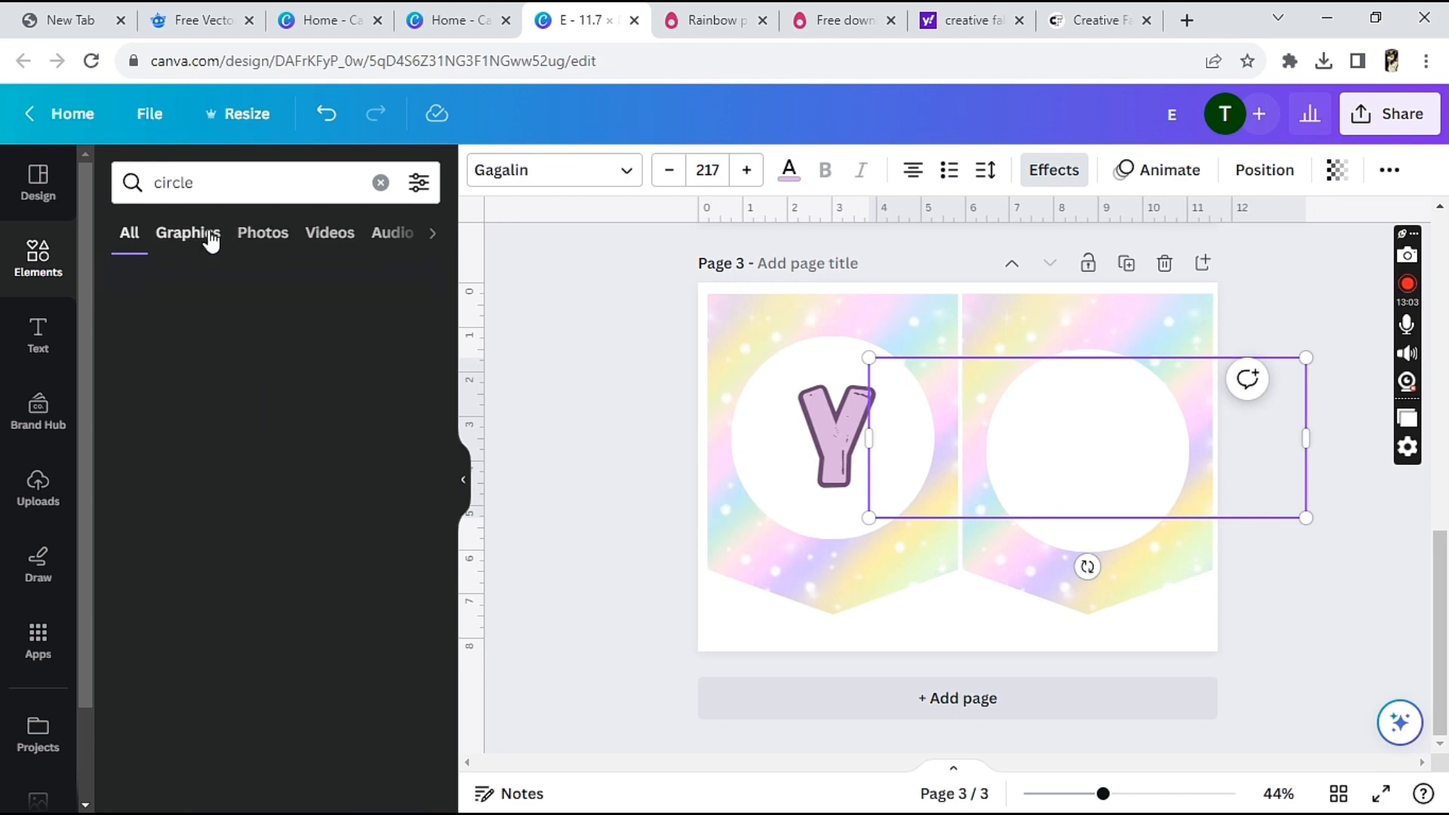
{"action": "left_click", "coordinate": [380, 183]}
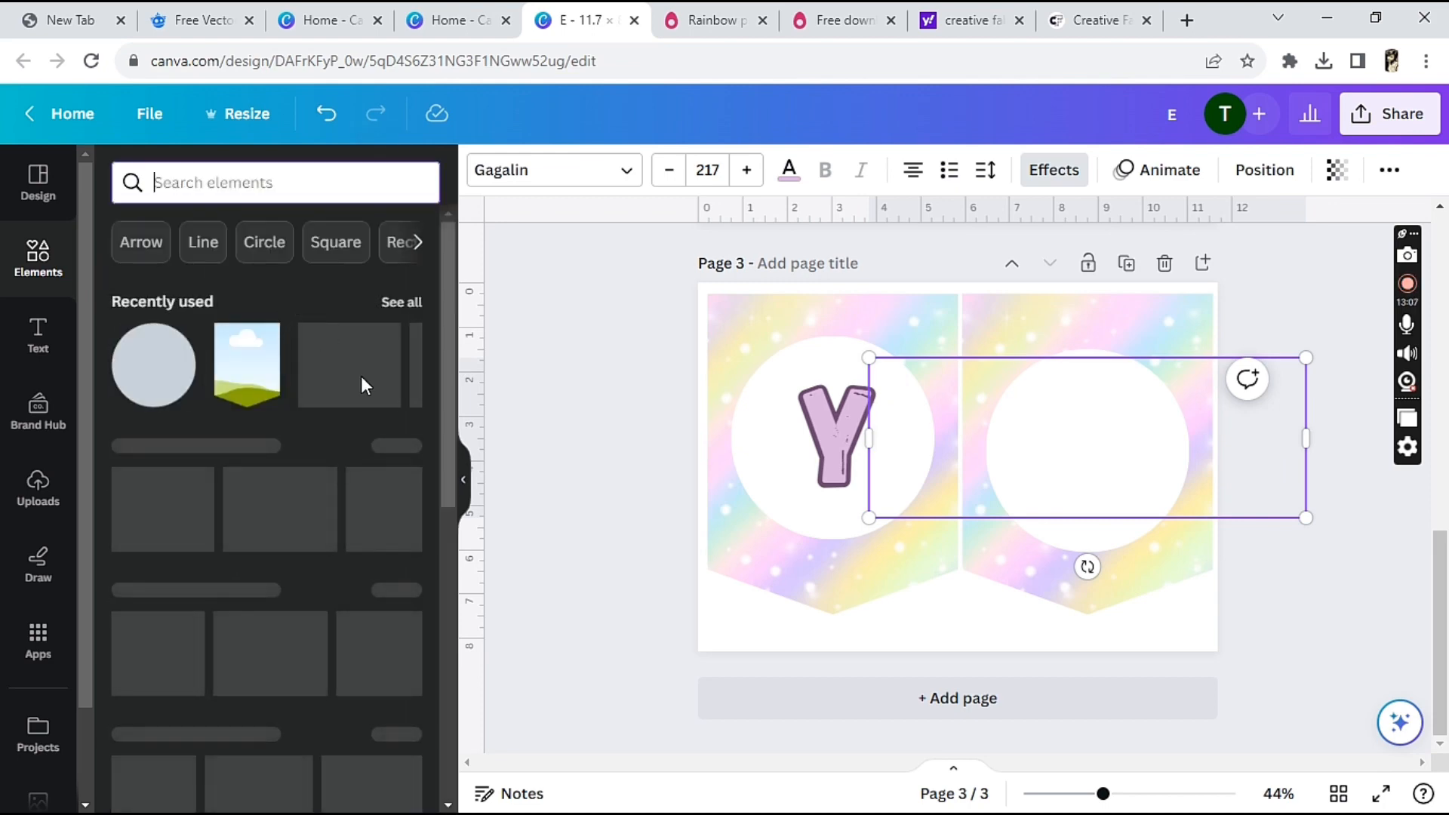
{"action": "left_click", "coordinate": [412, 305]}
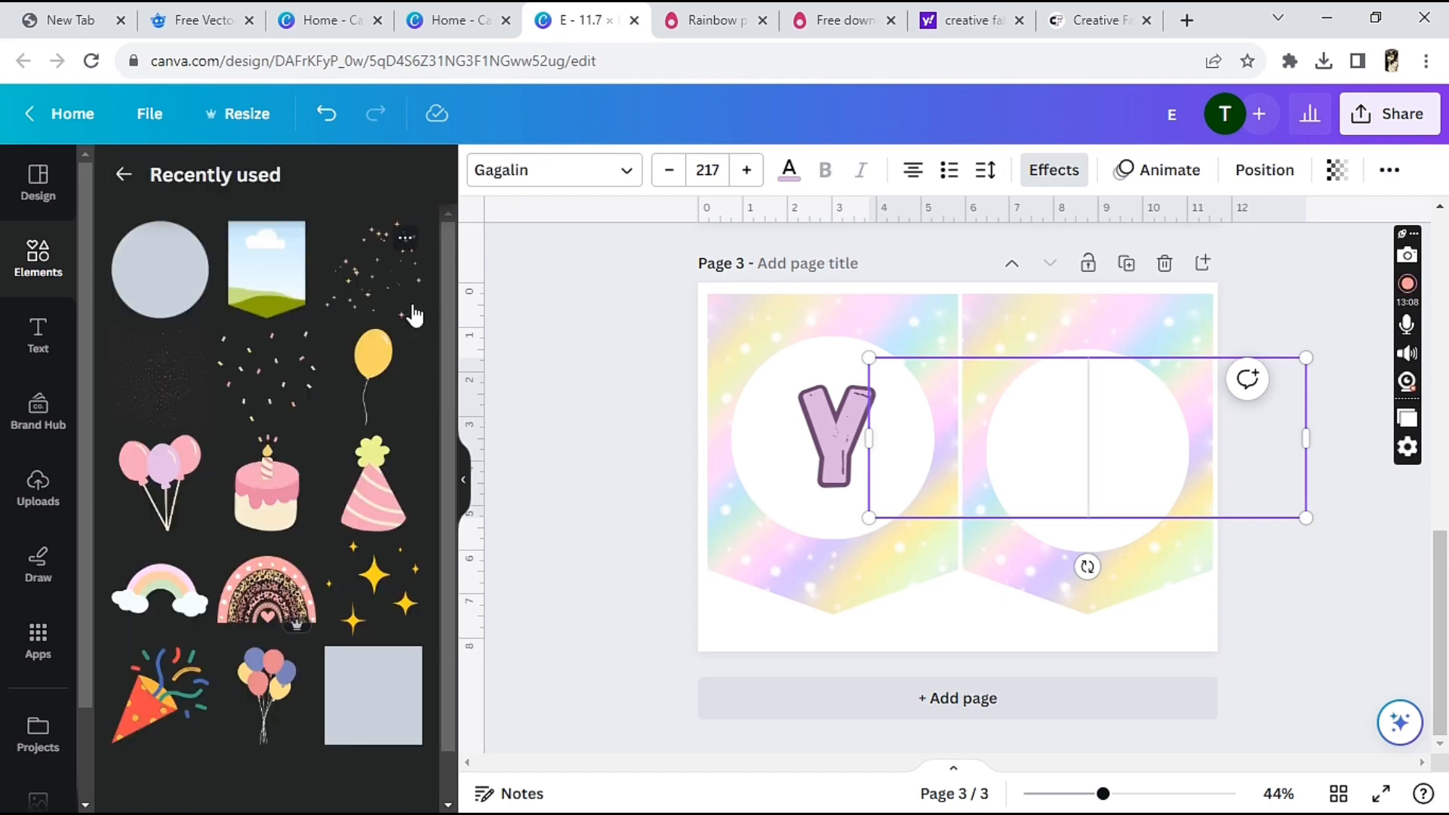
{"action": "left_click", "coordinate": [170, 595]}
{"action": "left_click_drag", "start_coordinate": [964, 450], "coordinate": [1089, 427]}
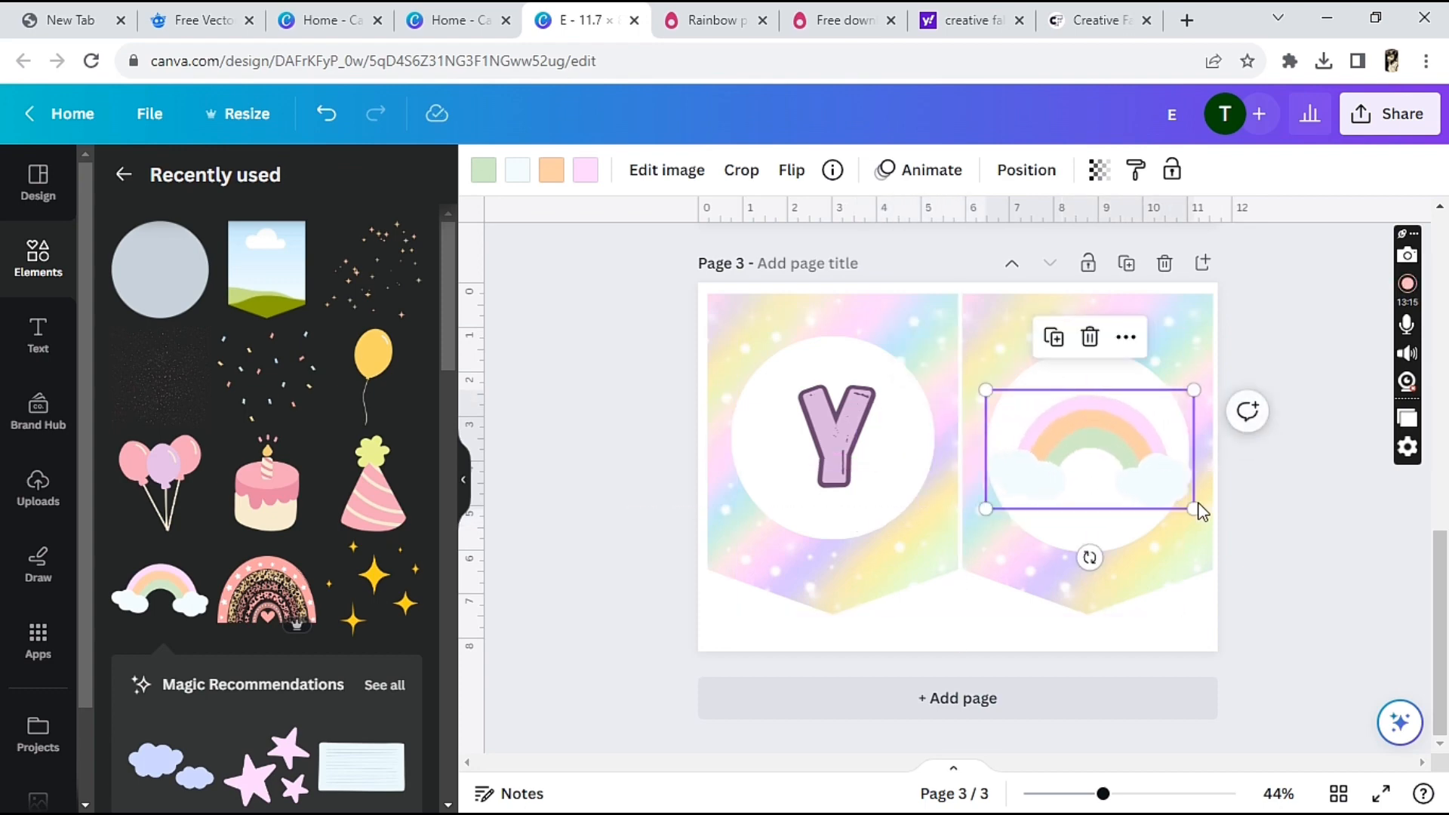
Shrink the rainbow graphic, tilt it clockwise and reposition it inside the second pennant's white circle
{"action": "left_click_drag", "start_coordinate": [1200, 516], "coordinate": [1162, 492]}
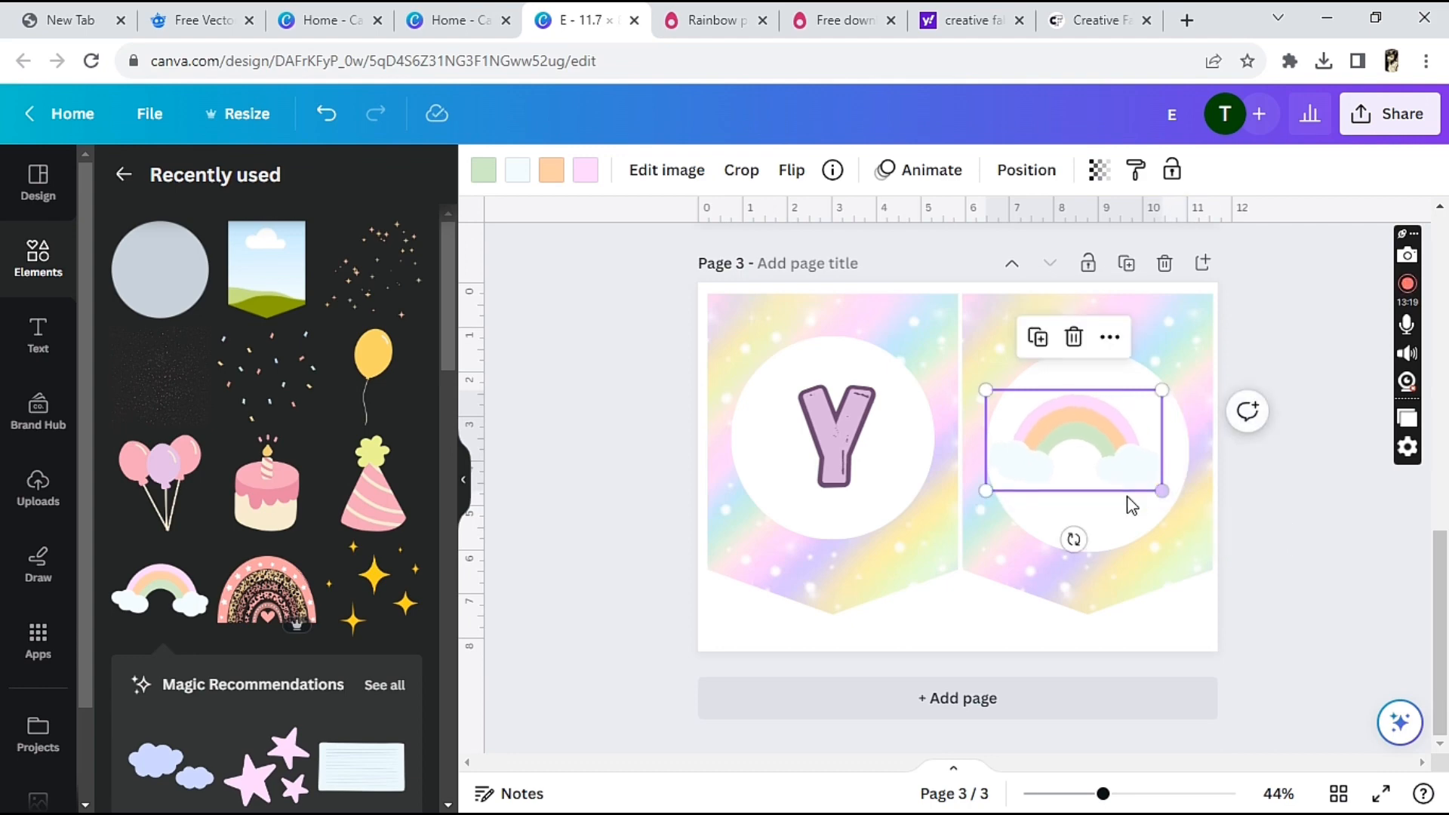
{"action": "left_click_drag", "start_coordinate": [1073, 540], "coordinate": [1036, 532]}
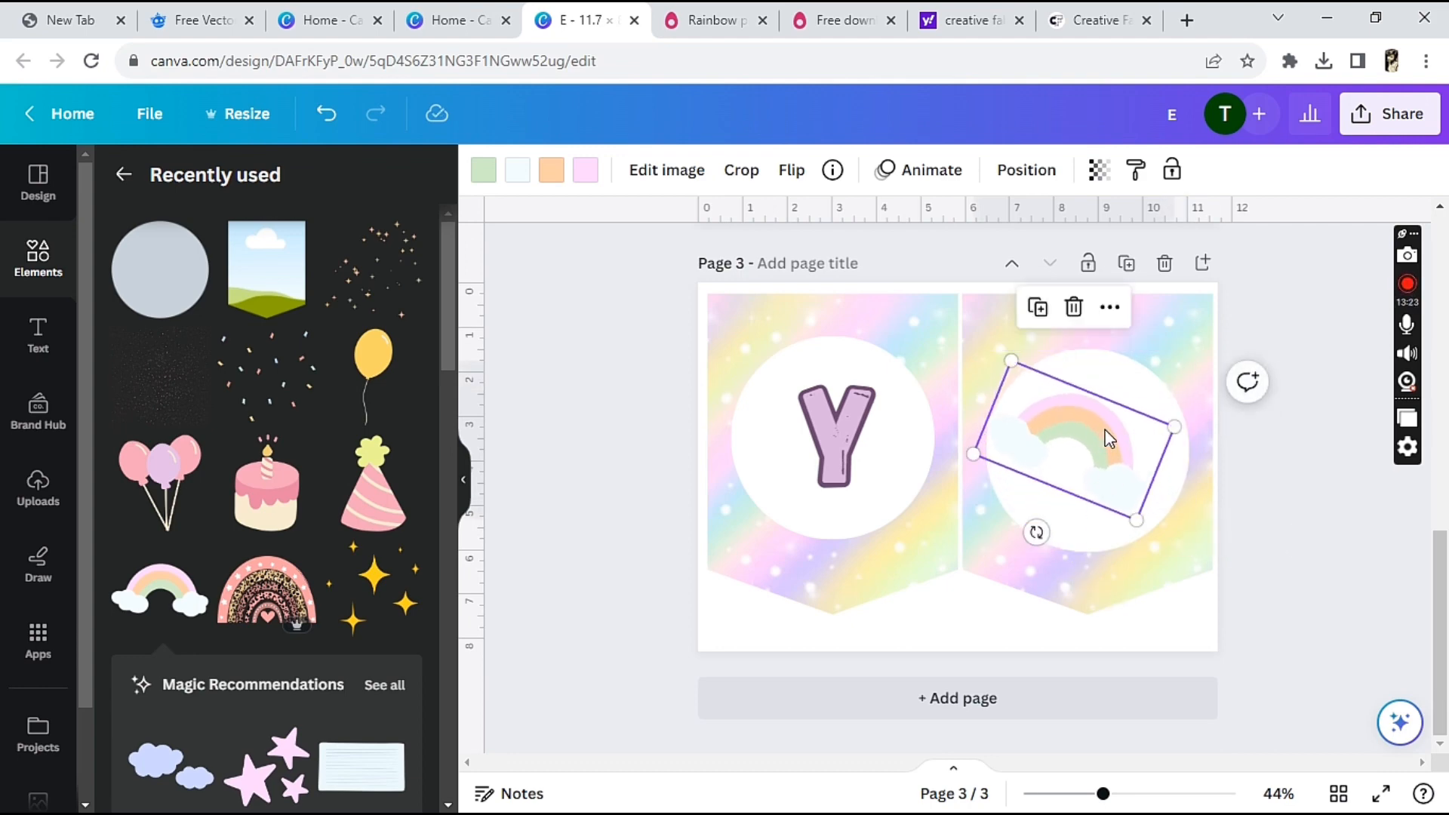
{"action": "left_click_drag", "start_coordinate": [1103, 434], "coordinate": [1117, 425]}
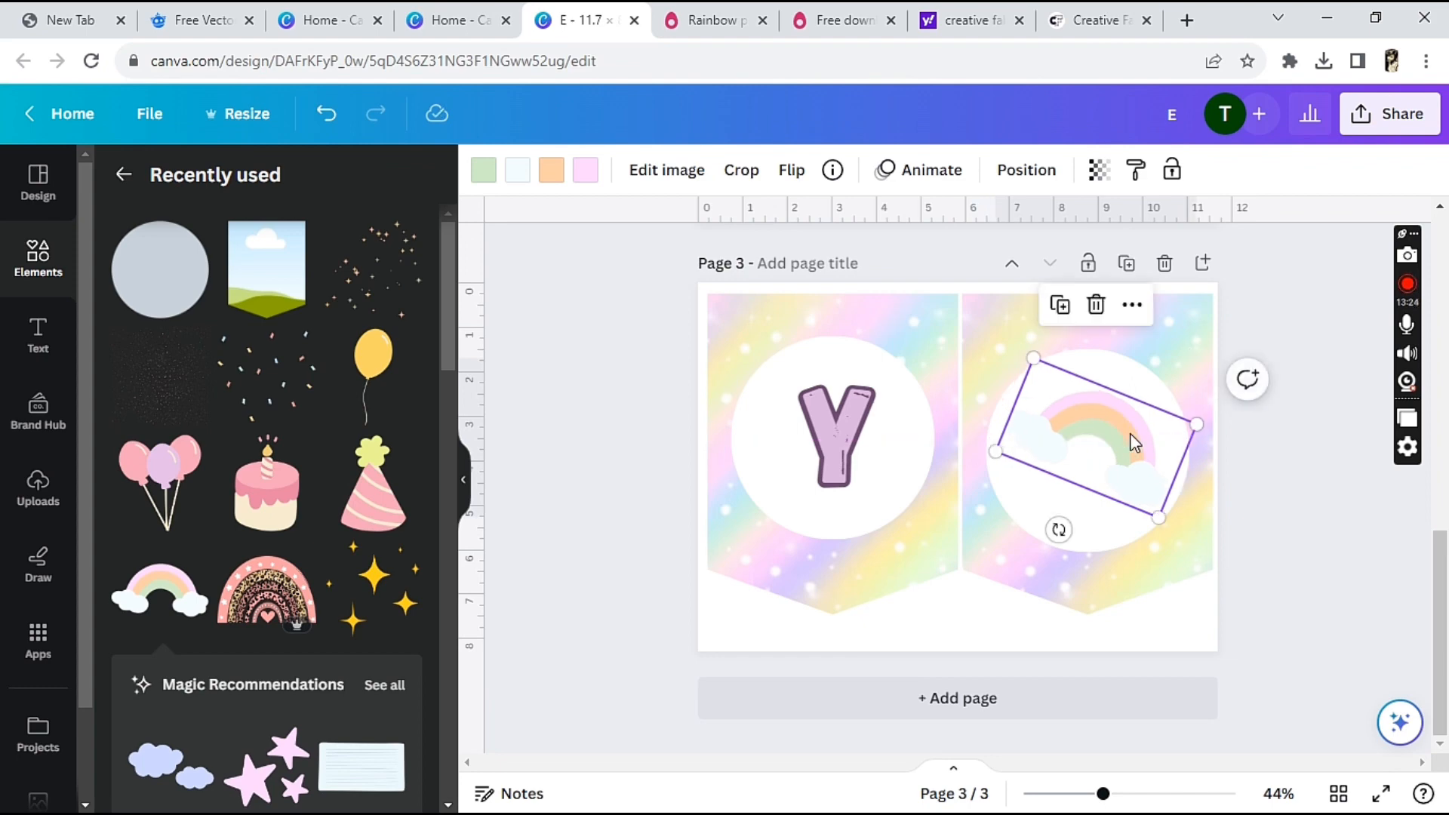
{"action": "left_click", "coordinate": [1311, 536]}
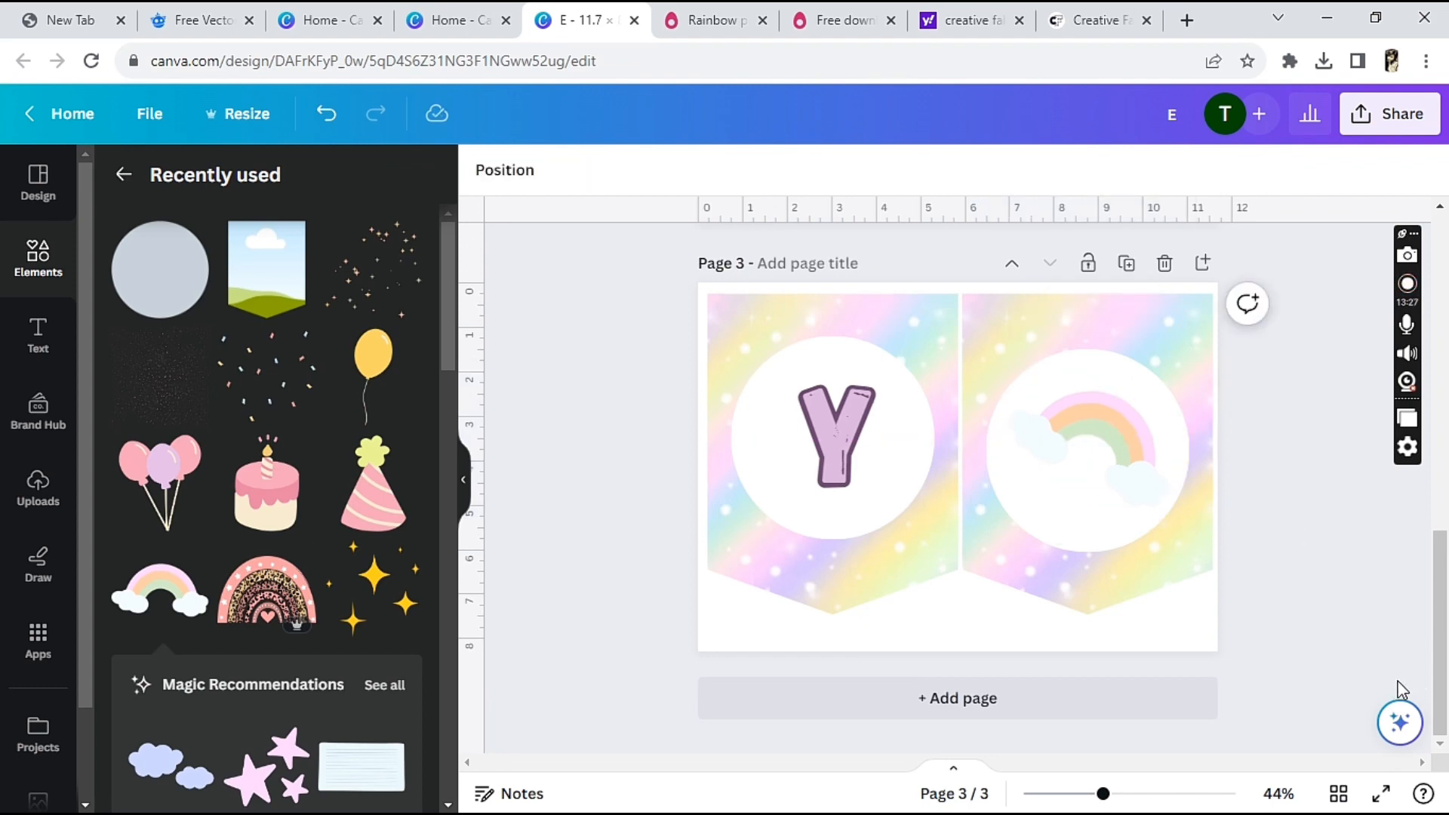
Duplicate page 3 and delete the first pennant, its white circle and the letter Y from the copy
{"action": "left_click", "coordinate": [1128, 265]}
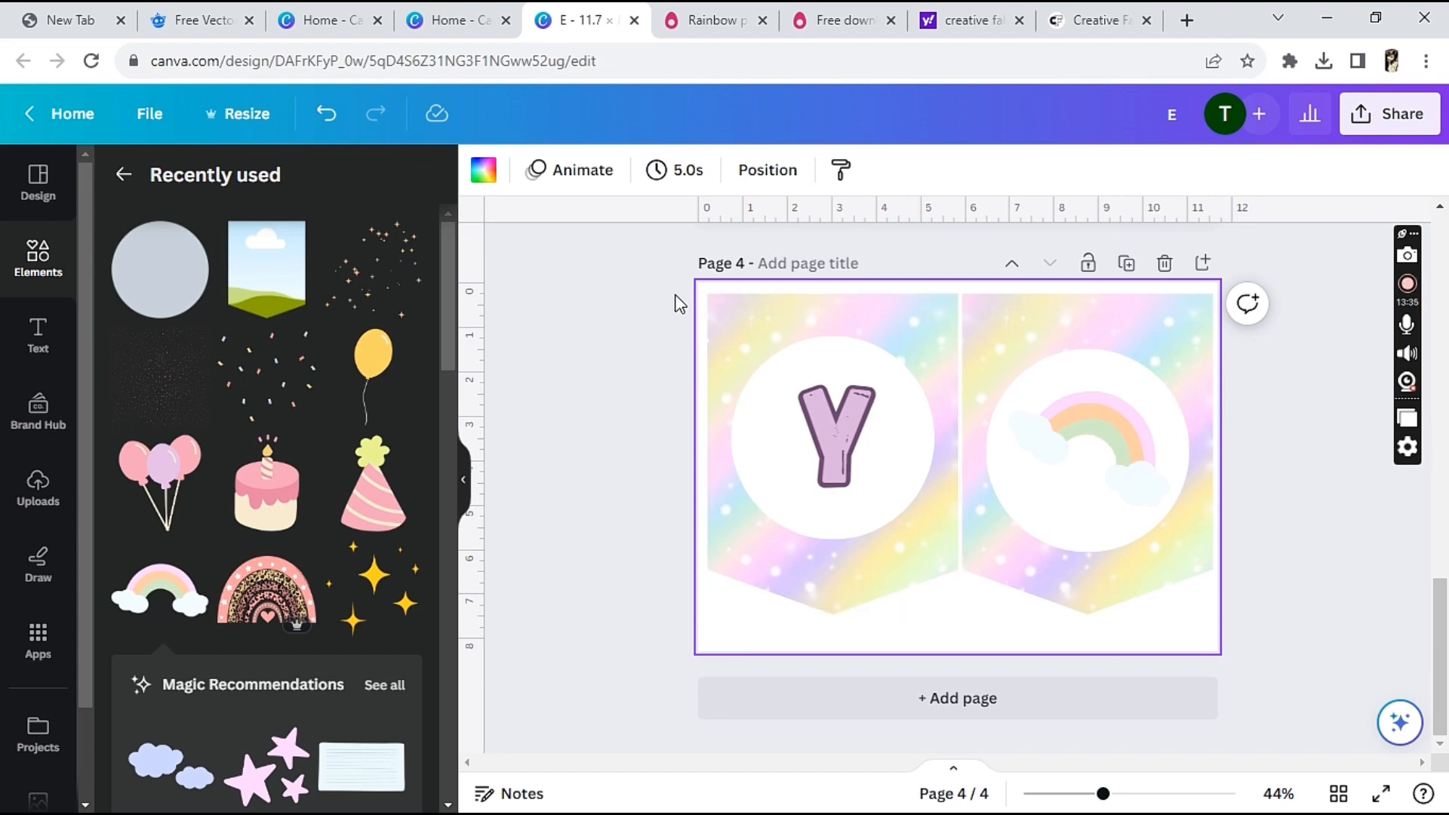
{"action": "left_click_drag", "start_coordinate": [674, 293], "coordinate": [732, 347]}
{"action": "key", "text": "Delete"}
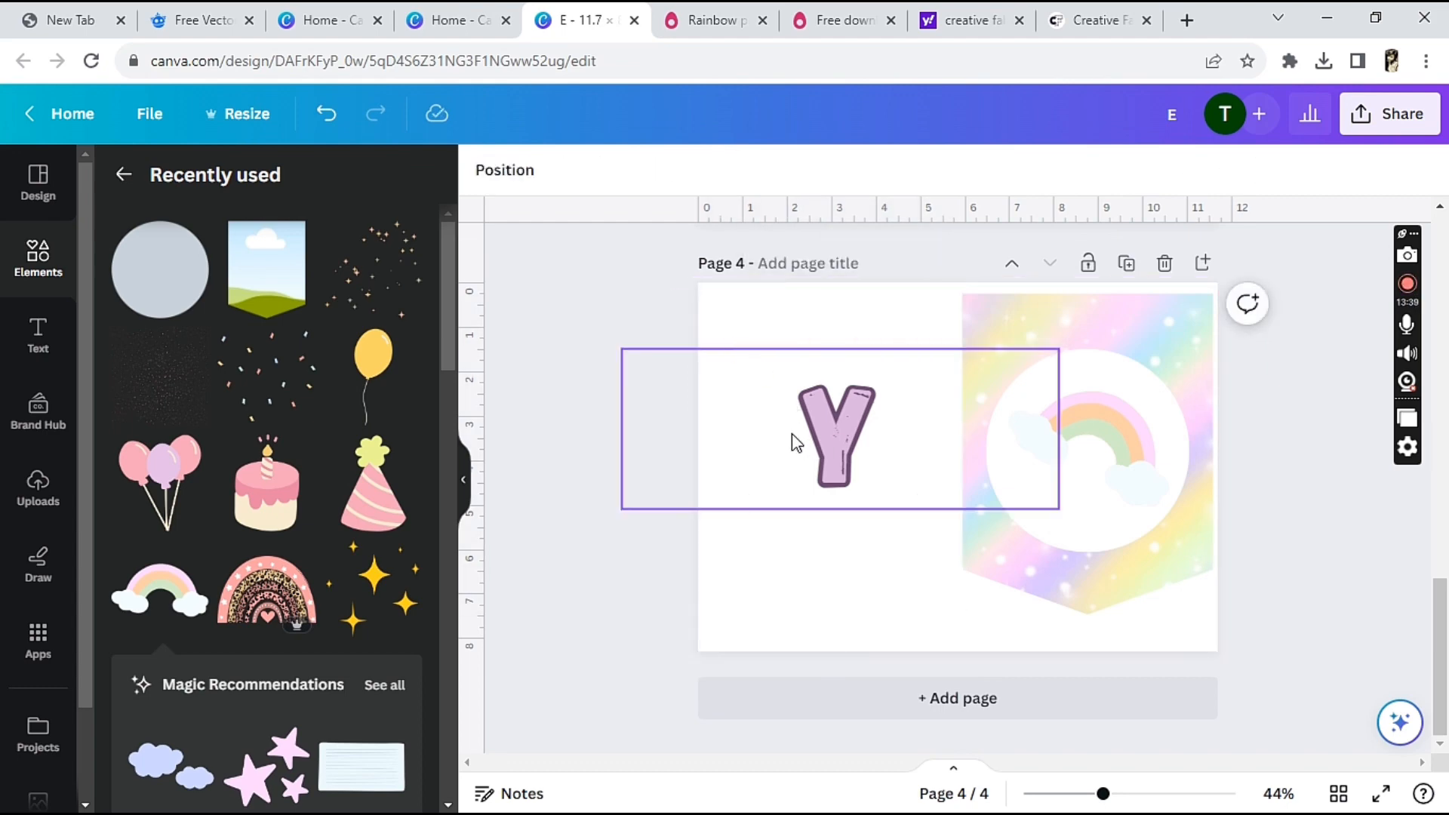
{"action": "left_click", "coordinate": [847, 428]}
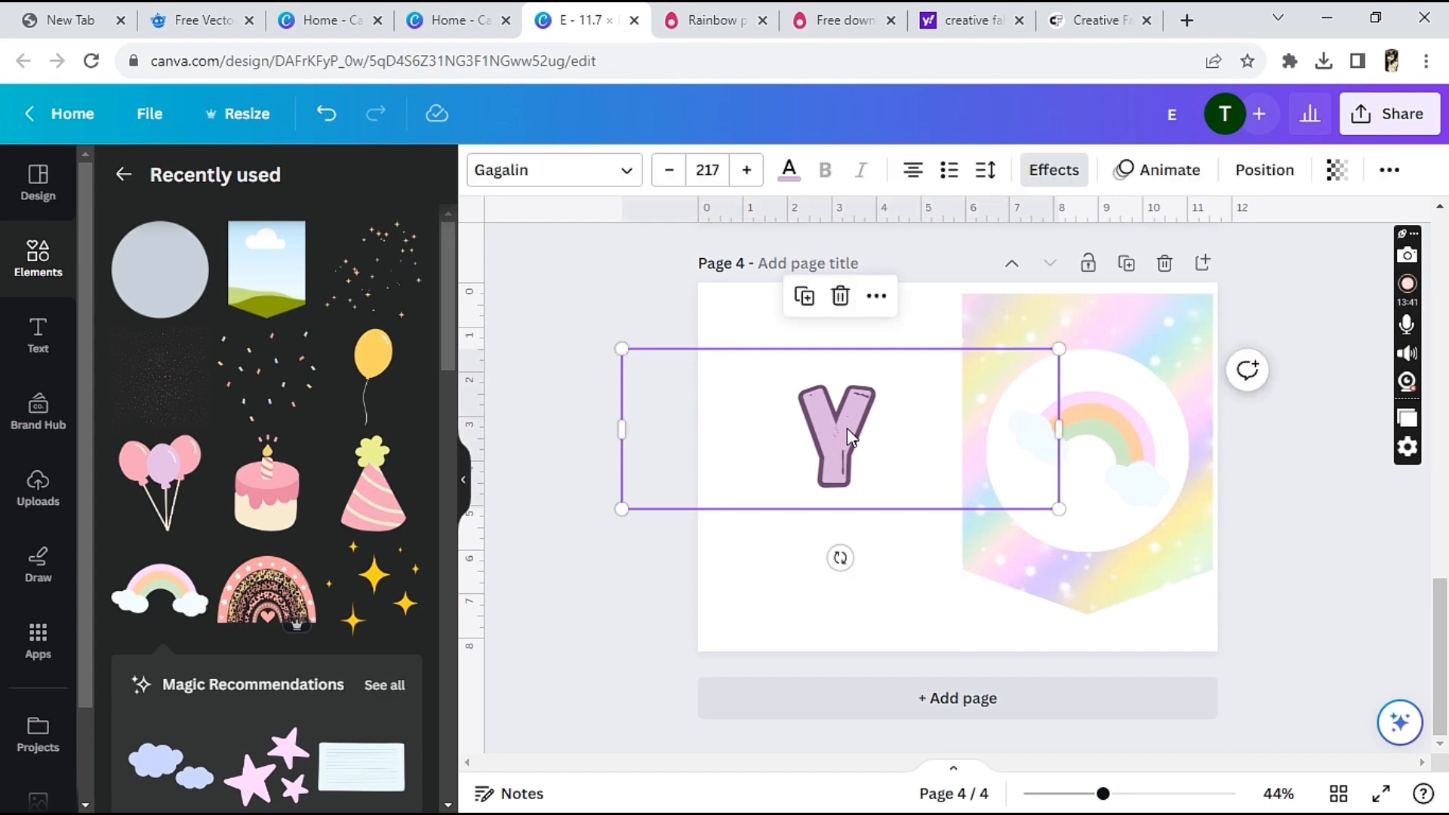
{"action": "key", "text": "Delete"}
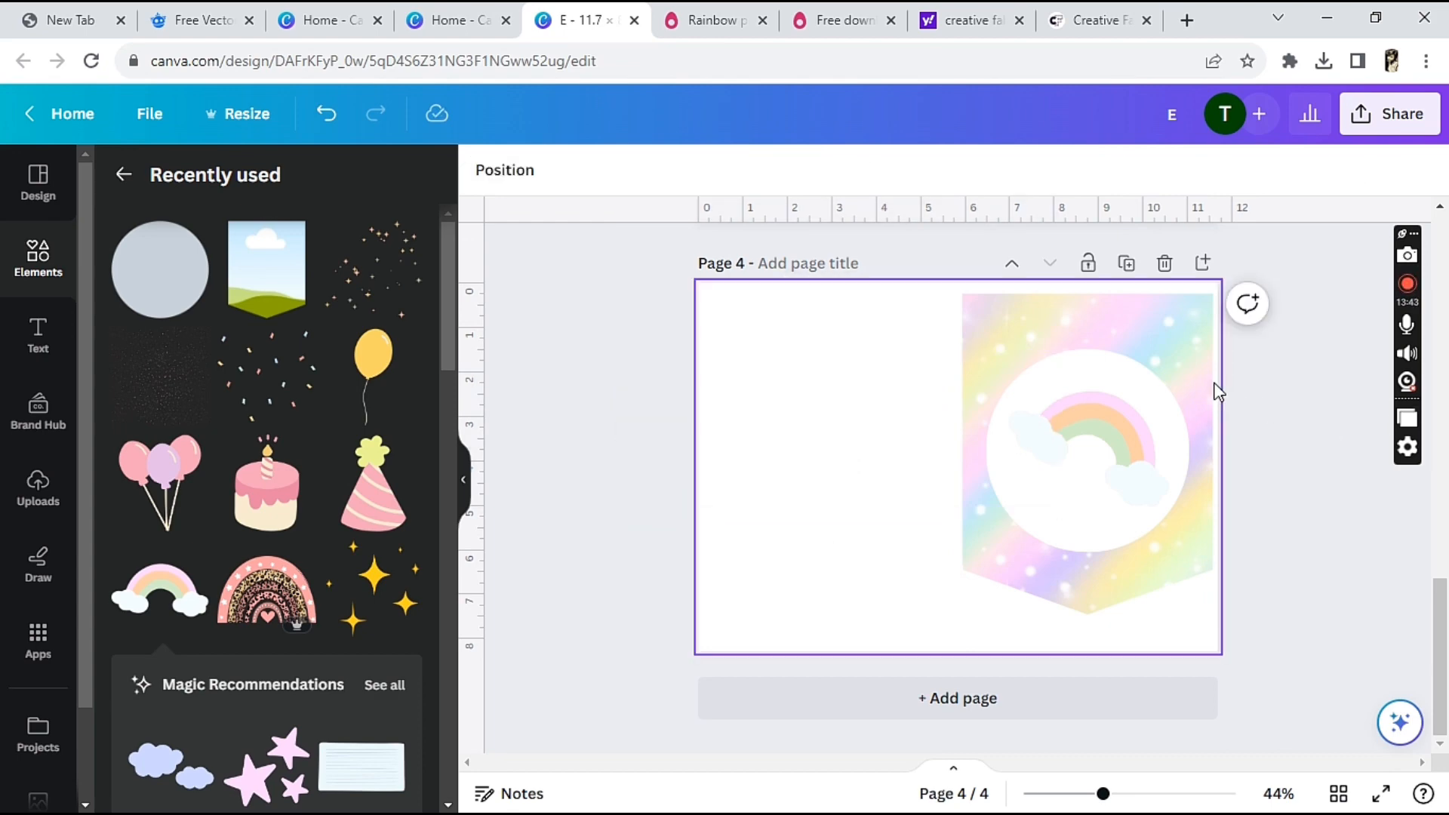
Move the rainbow pennant with its circle and graphic together to the left half of page 4
{"action": "left_click_drag", "start_coordinate": [1199, 616], "coordinate": [929, 259]}
{"action": "left_click_drag", "start_coordinate": [1022, 473], "coordinate": [774, 451]}
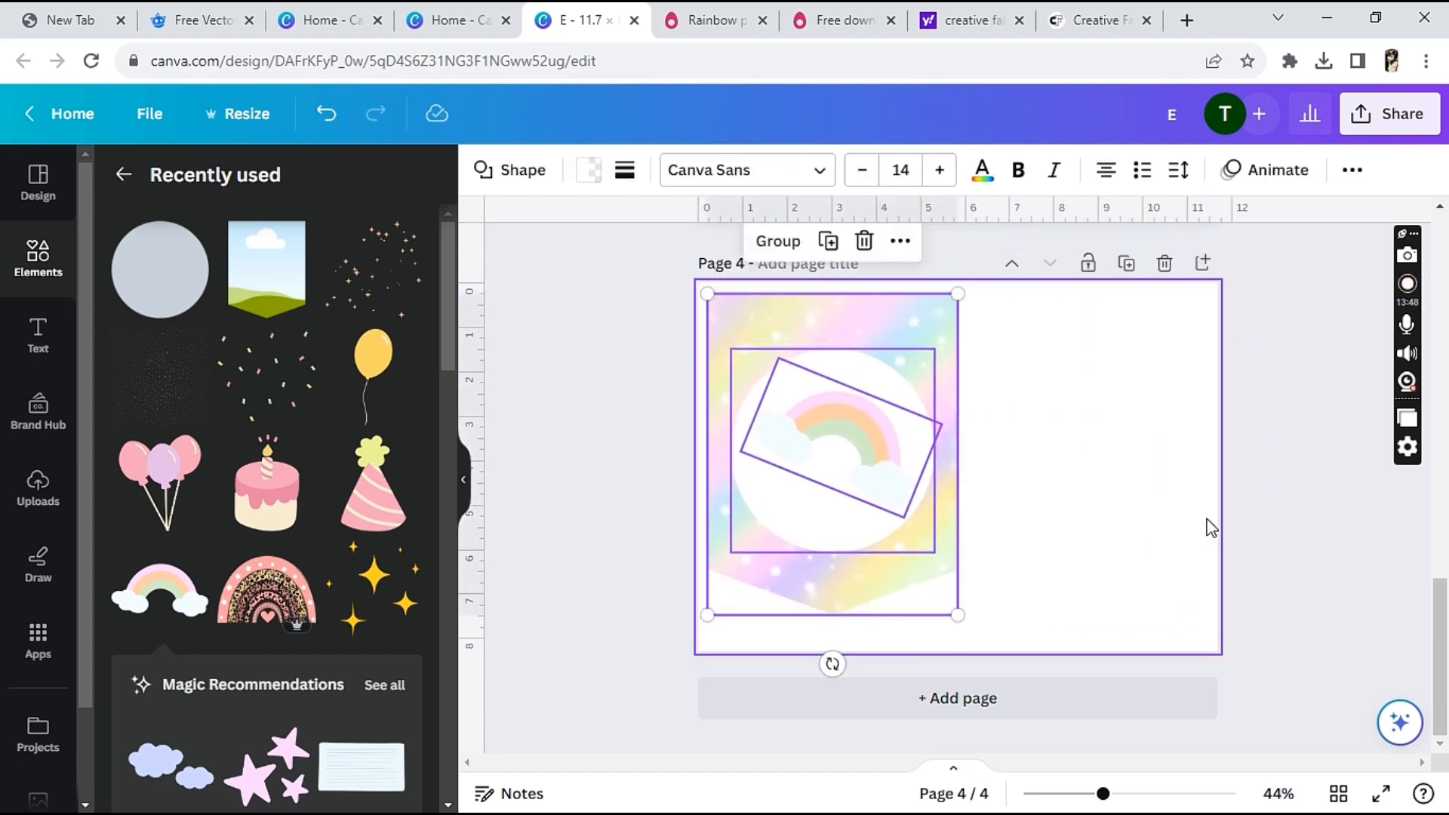
{"action": "left_click", "coordinate": [1360, 533]}
Search the elements for "party banner frame" and look through the frame shapes offered
{"action": "left_click_drag", "start_coordinate": [1446, 648], "coordinate": [1434, 406]}
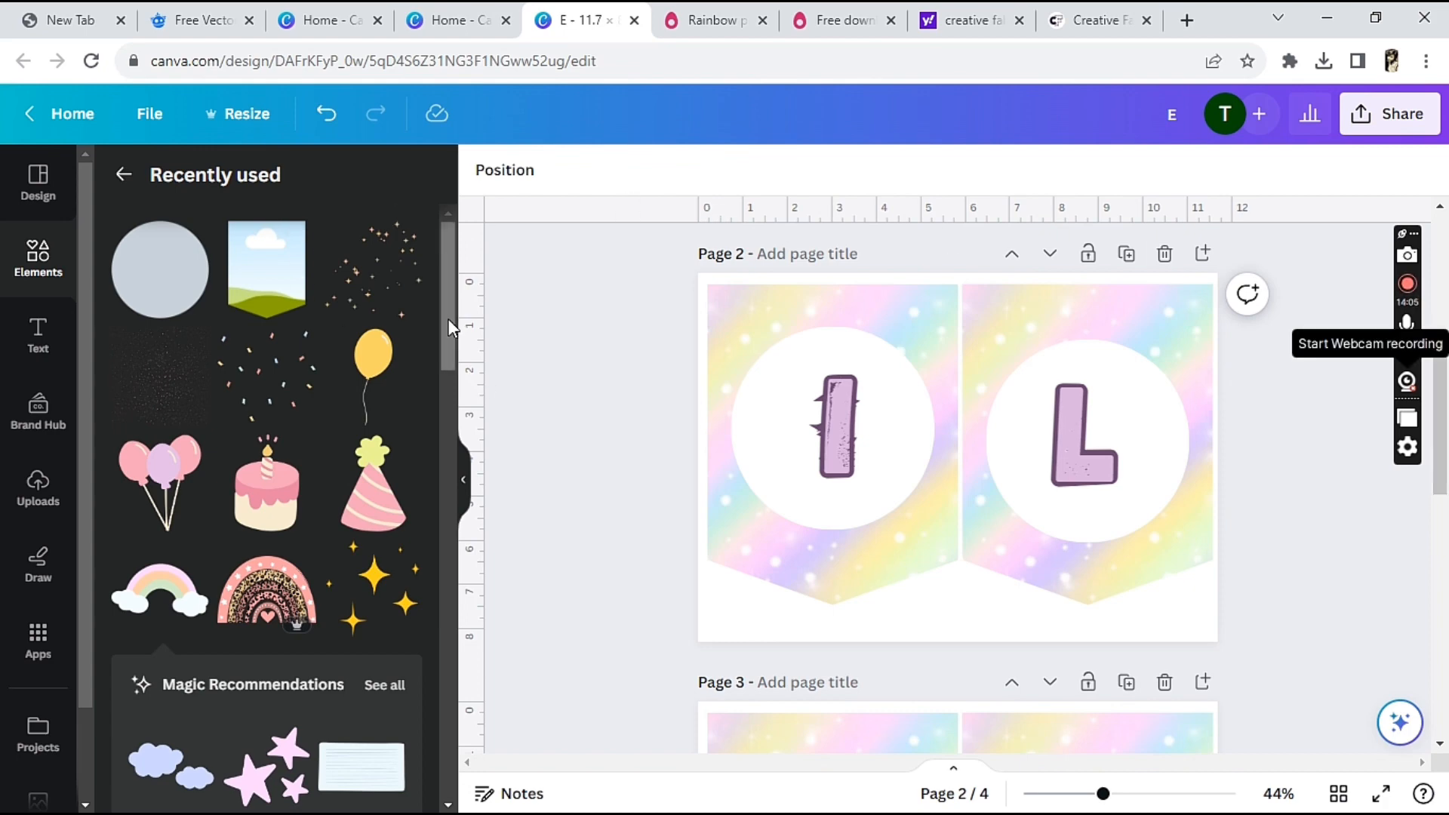
{"action": "left_click_drag", "start_coordinate": [447, 318], "coordinate": [457, 234]}
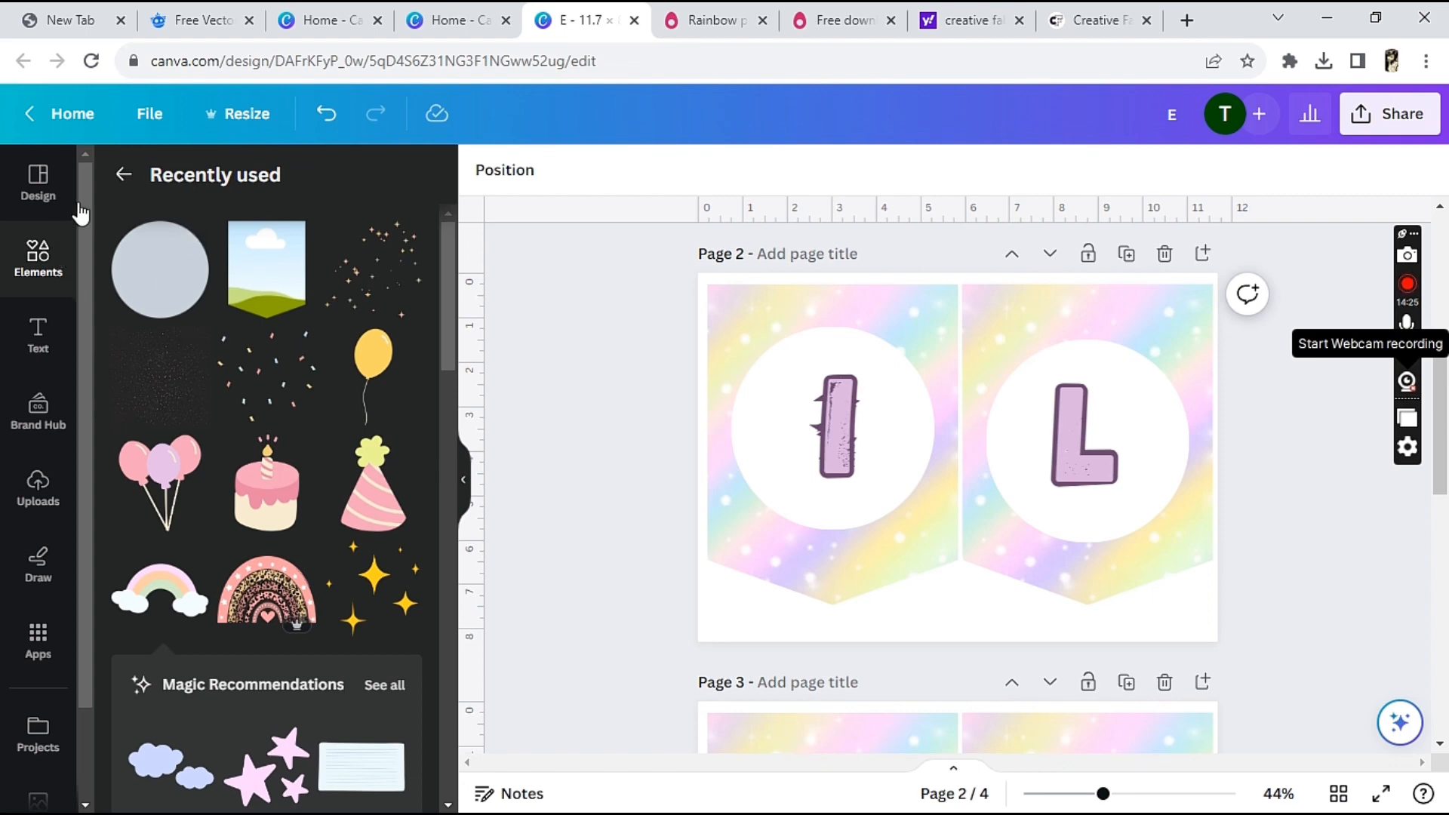
{"action": "left_click", "coordinate": [123, 174]}
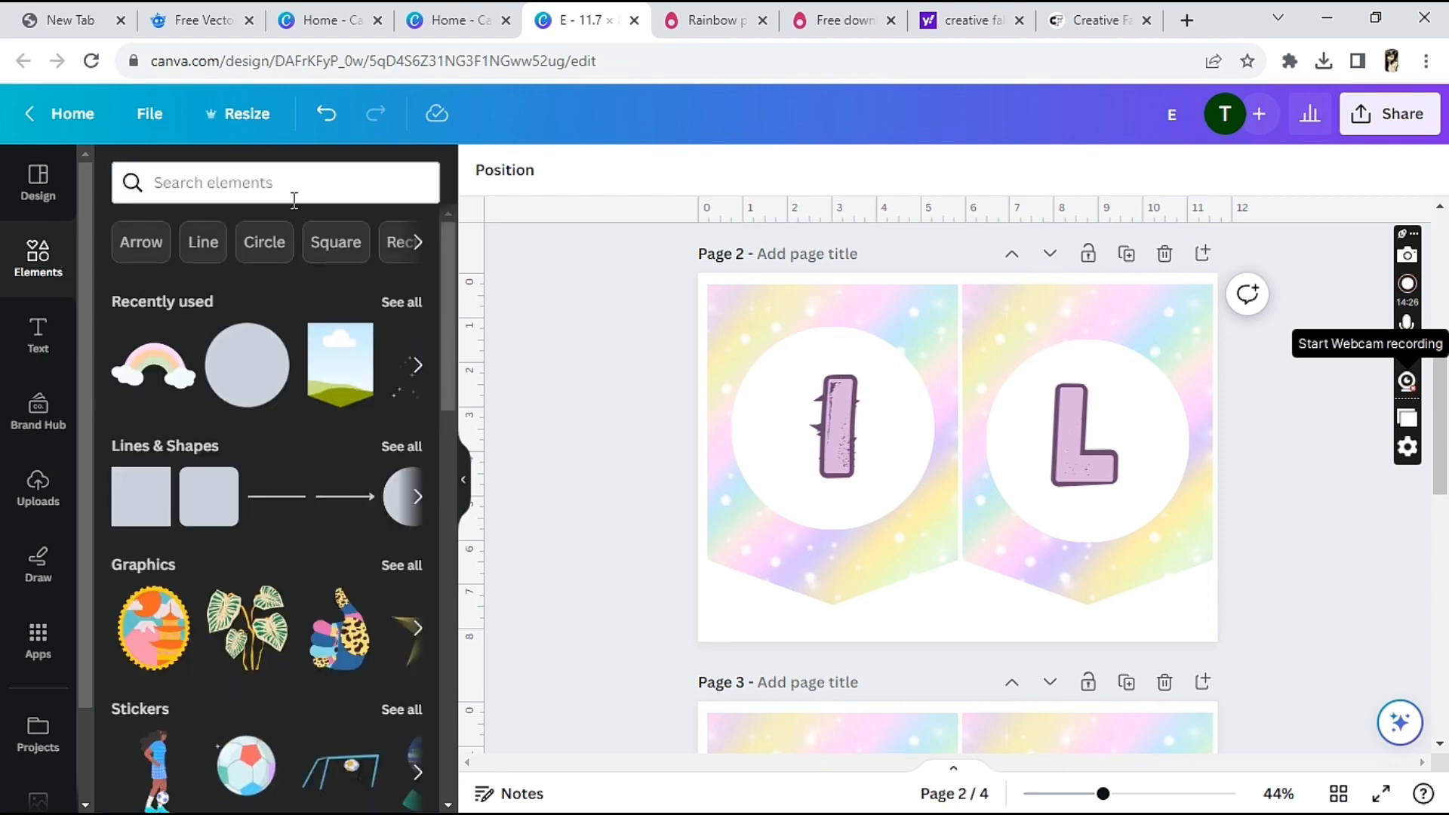
{"action": "left_click", "coordinate": [294, 195]}
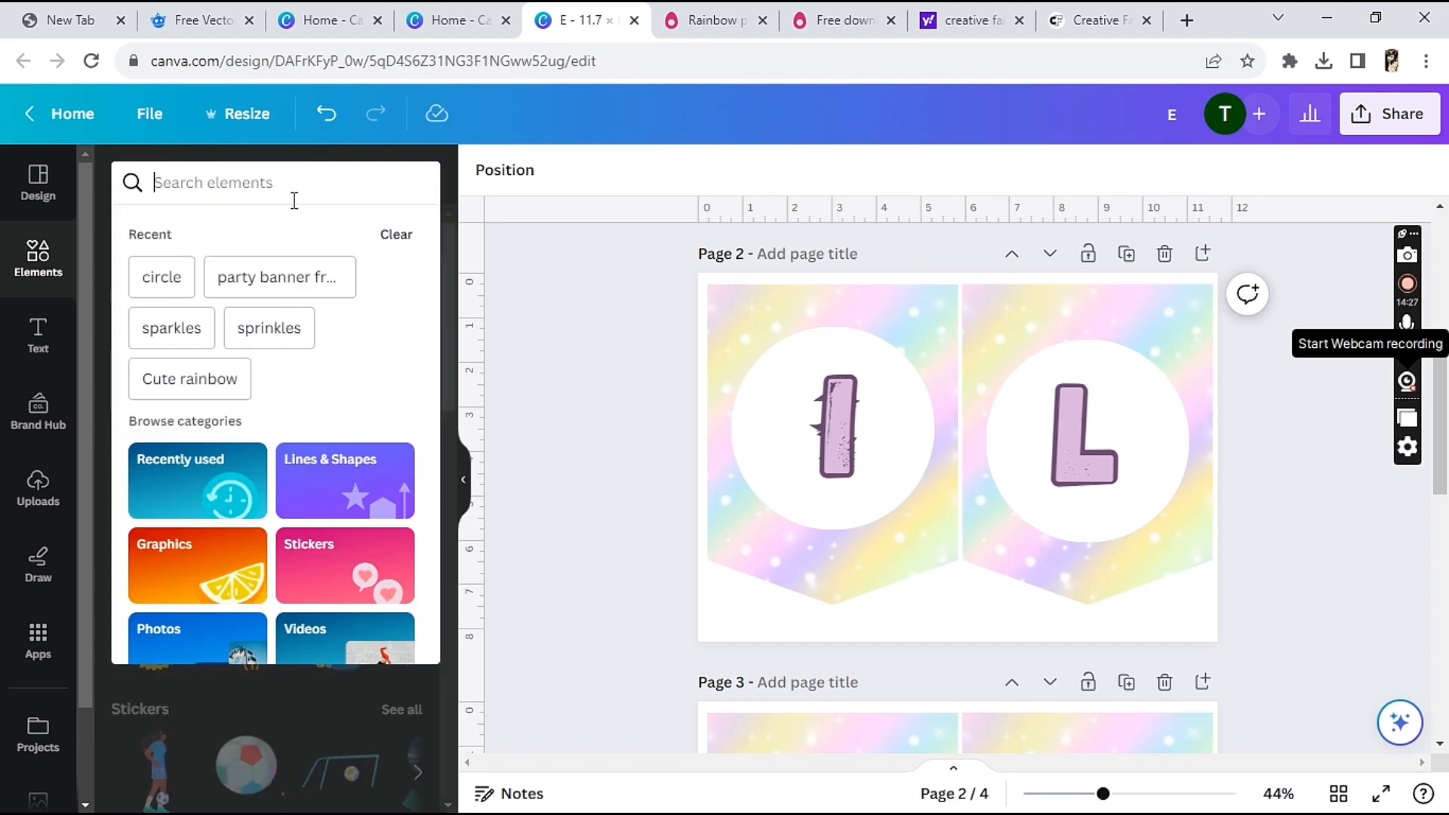
{"action": "left_click", "coordinate": [289, 279]}
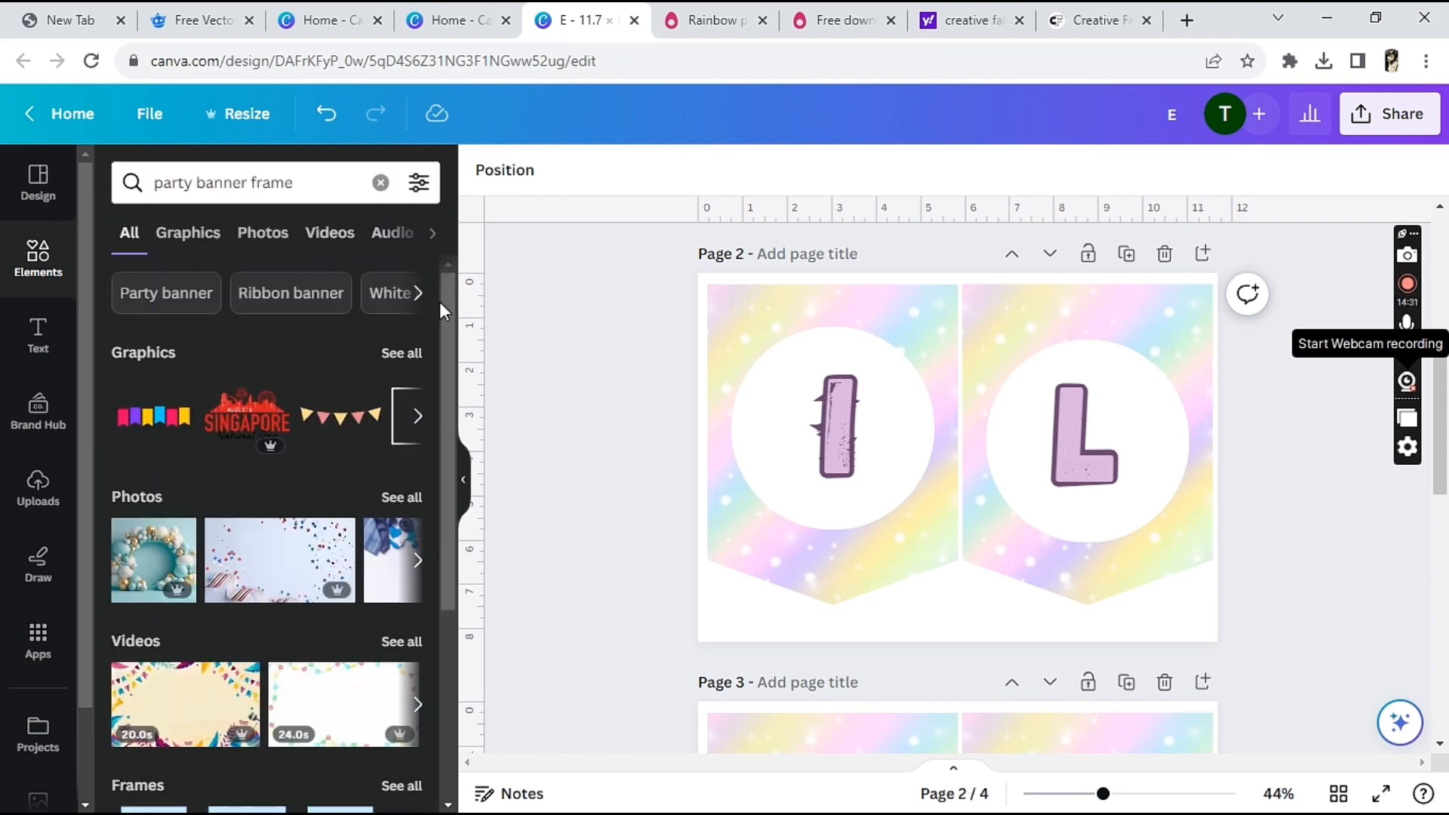
{"action": "left_click_drag", "start_coordinate": [444, 303], "coordinate": [475, 527]}
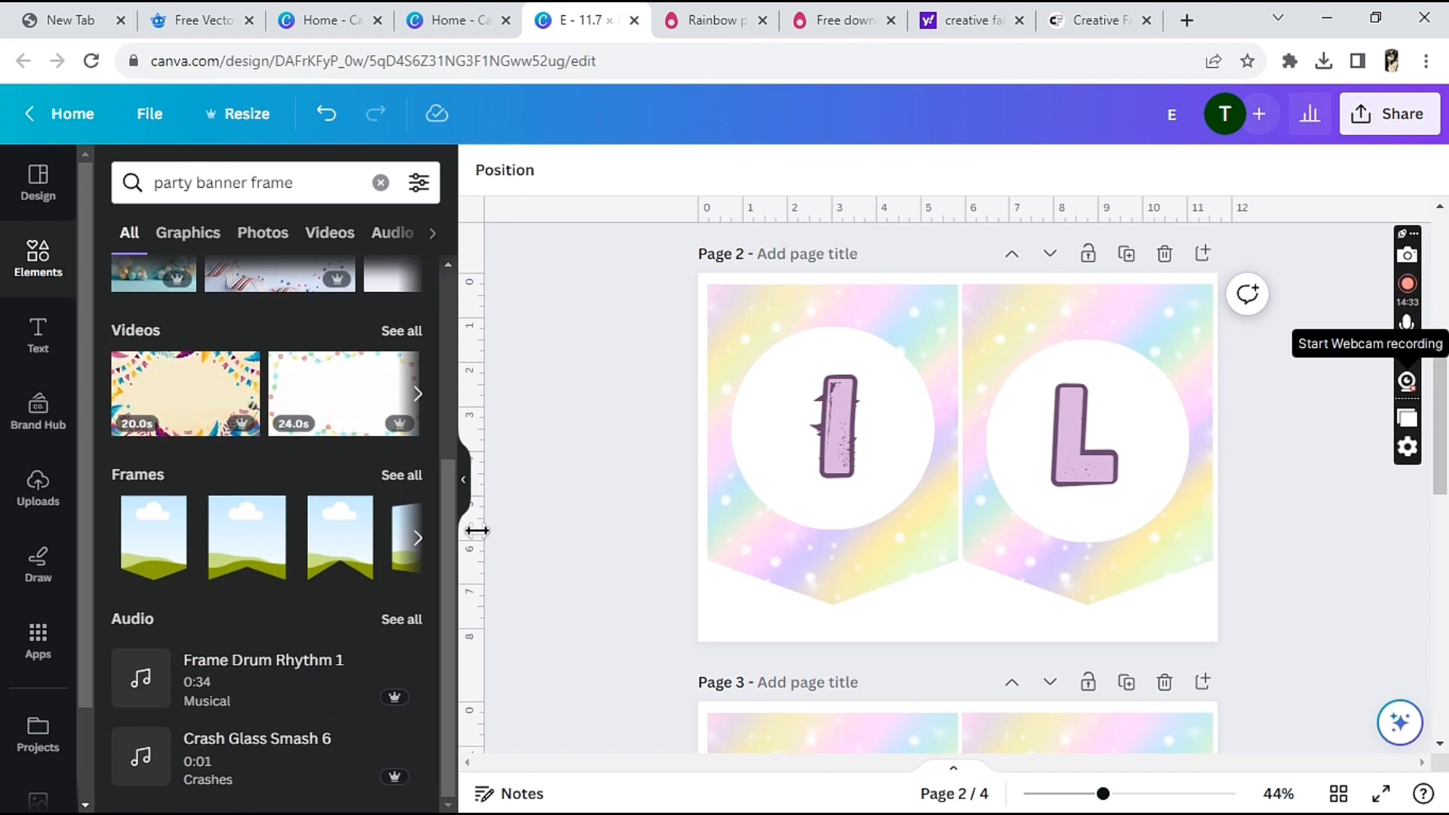
{"action": "left_click", "coordinate": [412, 475]}
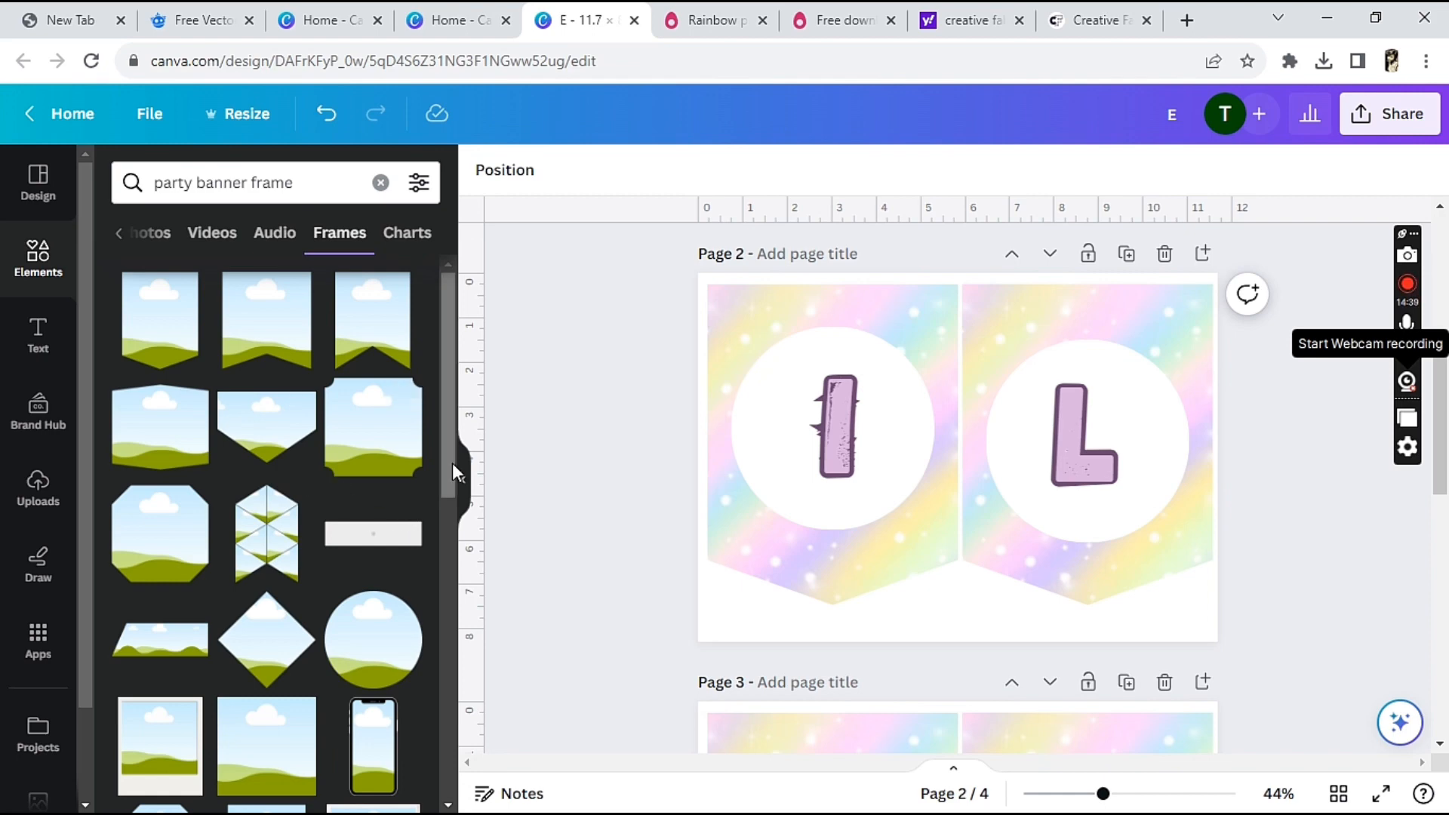
{"action": "left_click_drag", "start_coordinate": [451, 468], "coordinate": [469, 388]}
{"action": "left_click_drag", "start_coordinate": [446, 378], "coordinate": [463, 258]}
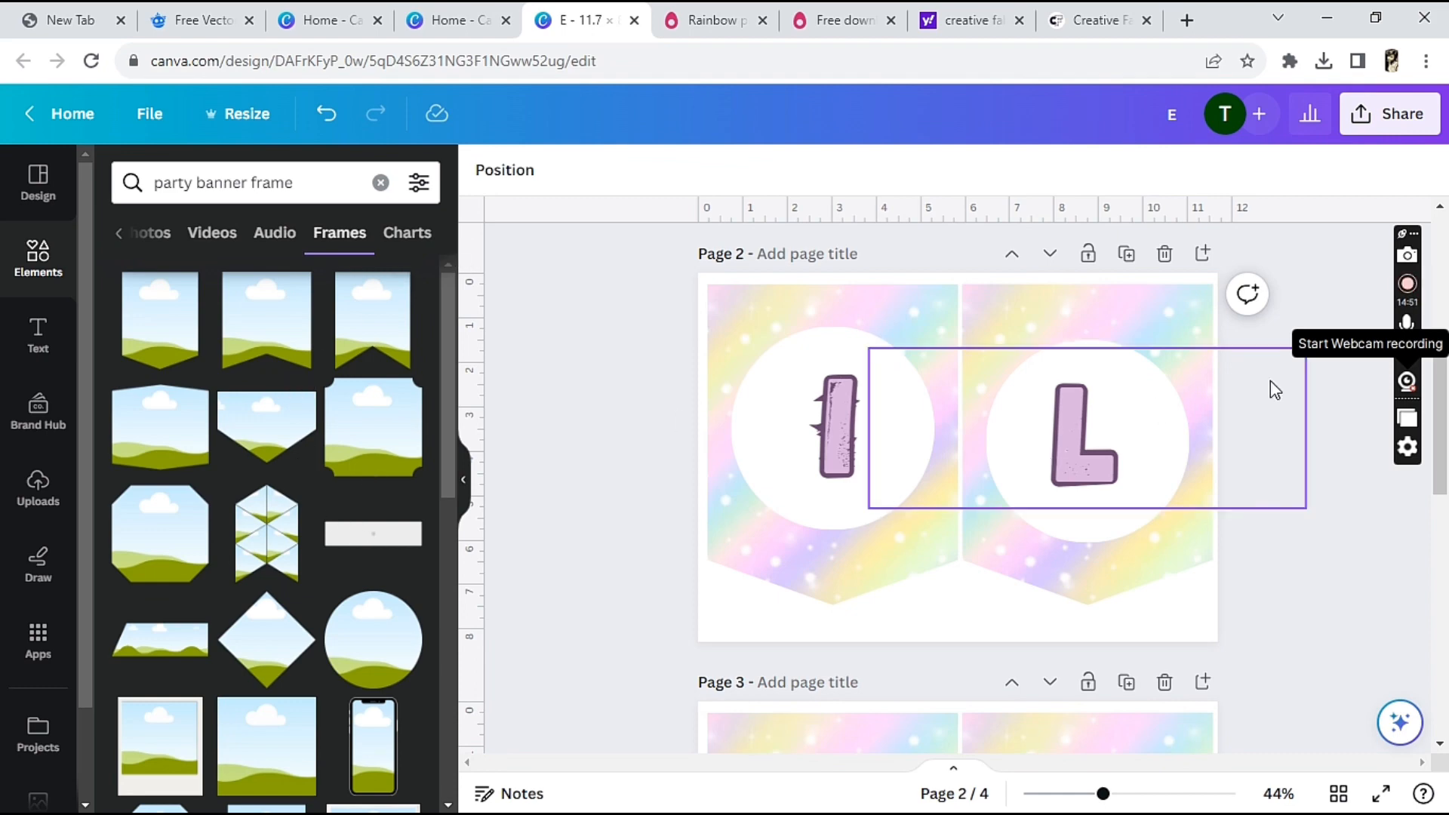
Search the elements for "triangle frame" and find the matching frames
{"action": "left_click", "coordinate": [318, 175]}
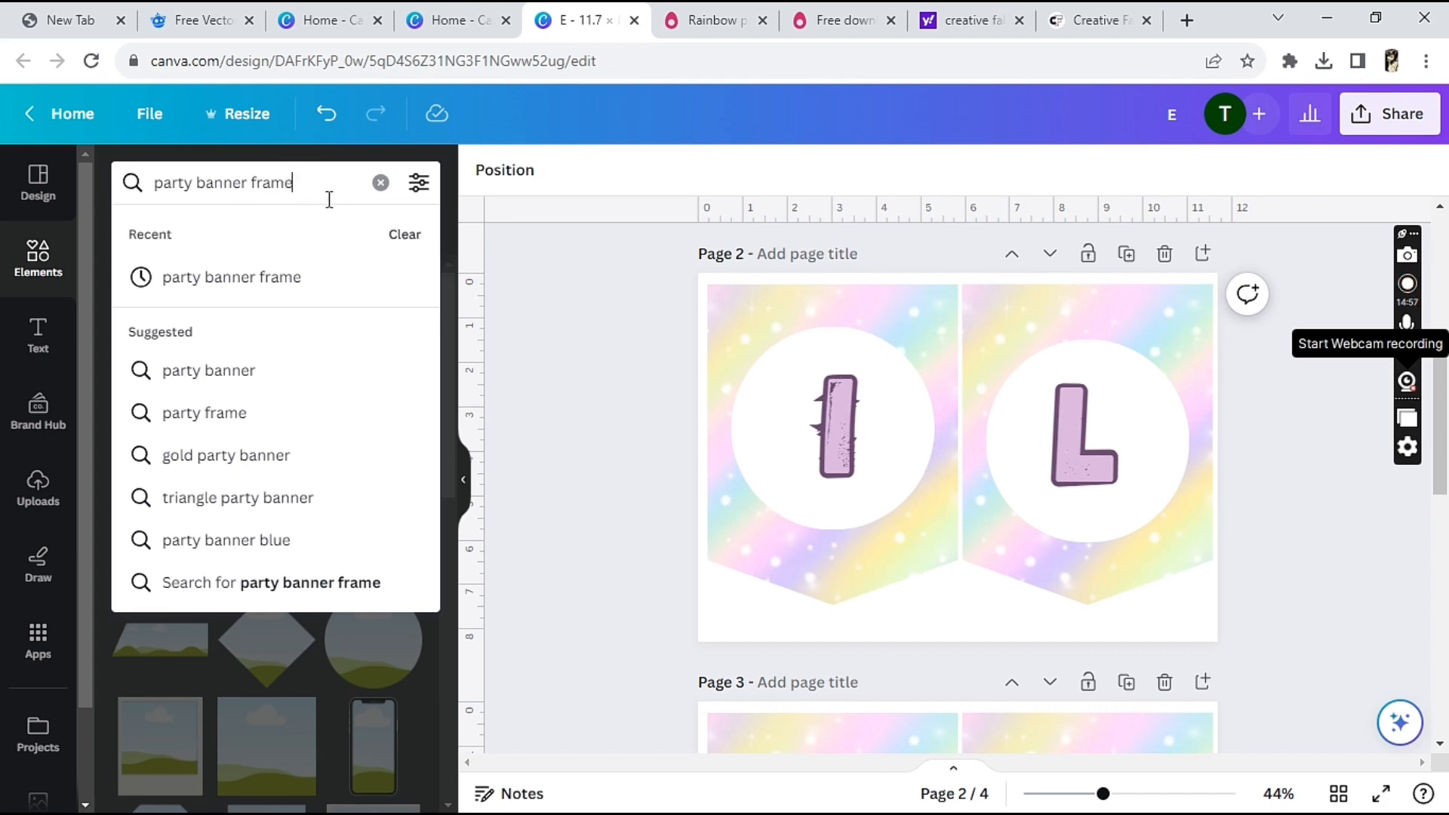
{"action": "left_click", "coordinate": [382, 183]}
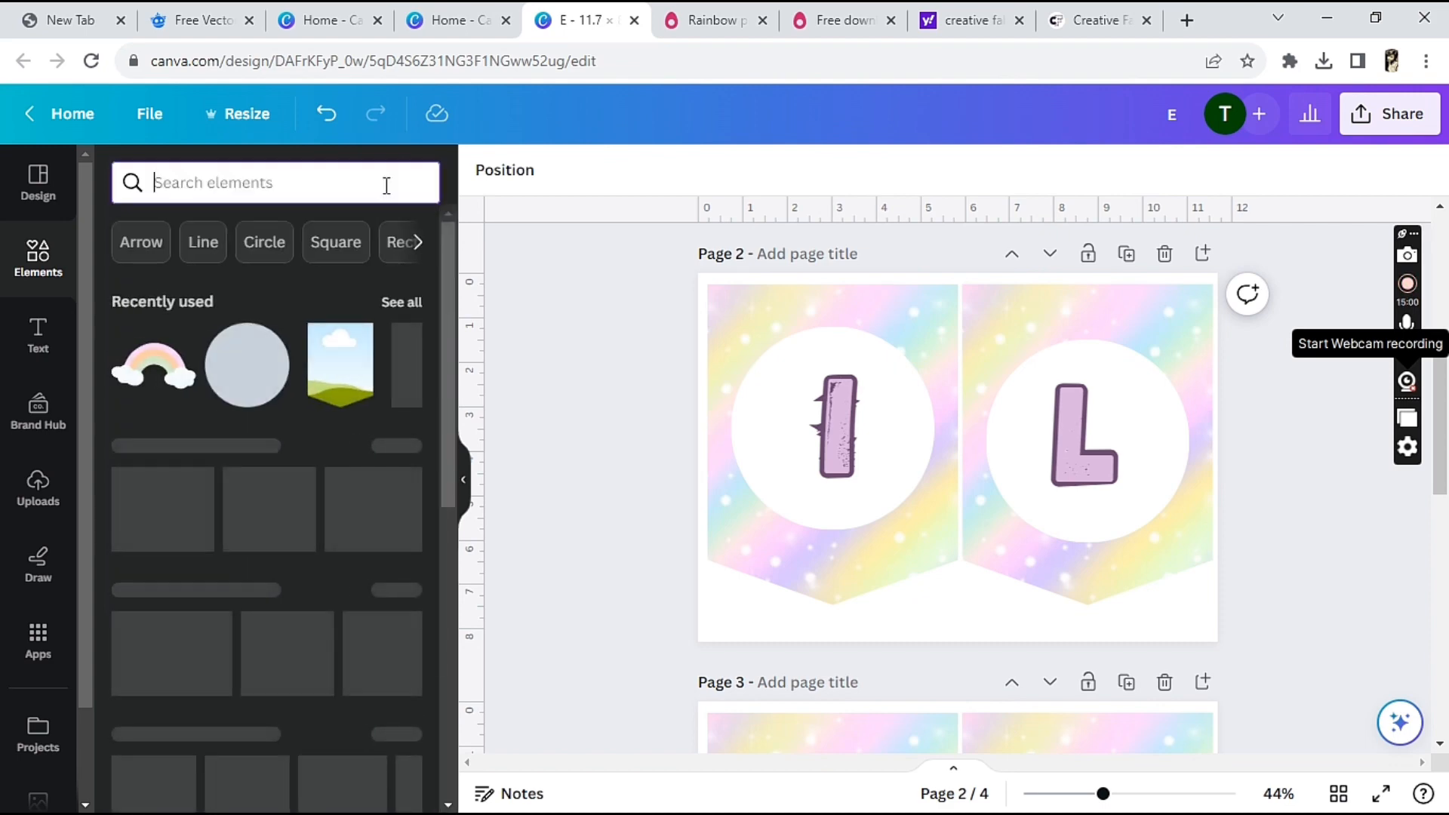
{"action": "type", "text": "Tra"}
{"action": "key", "text": "BackSpace"}
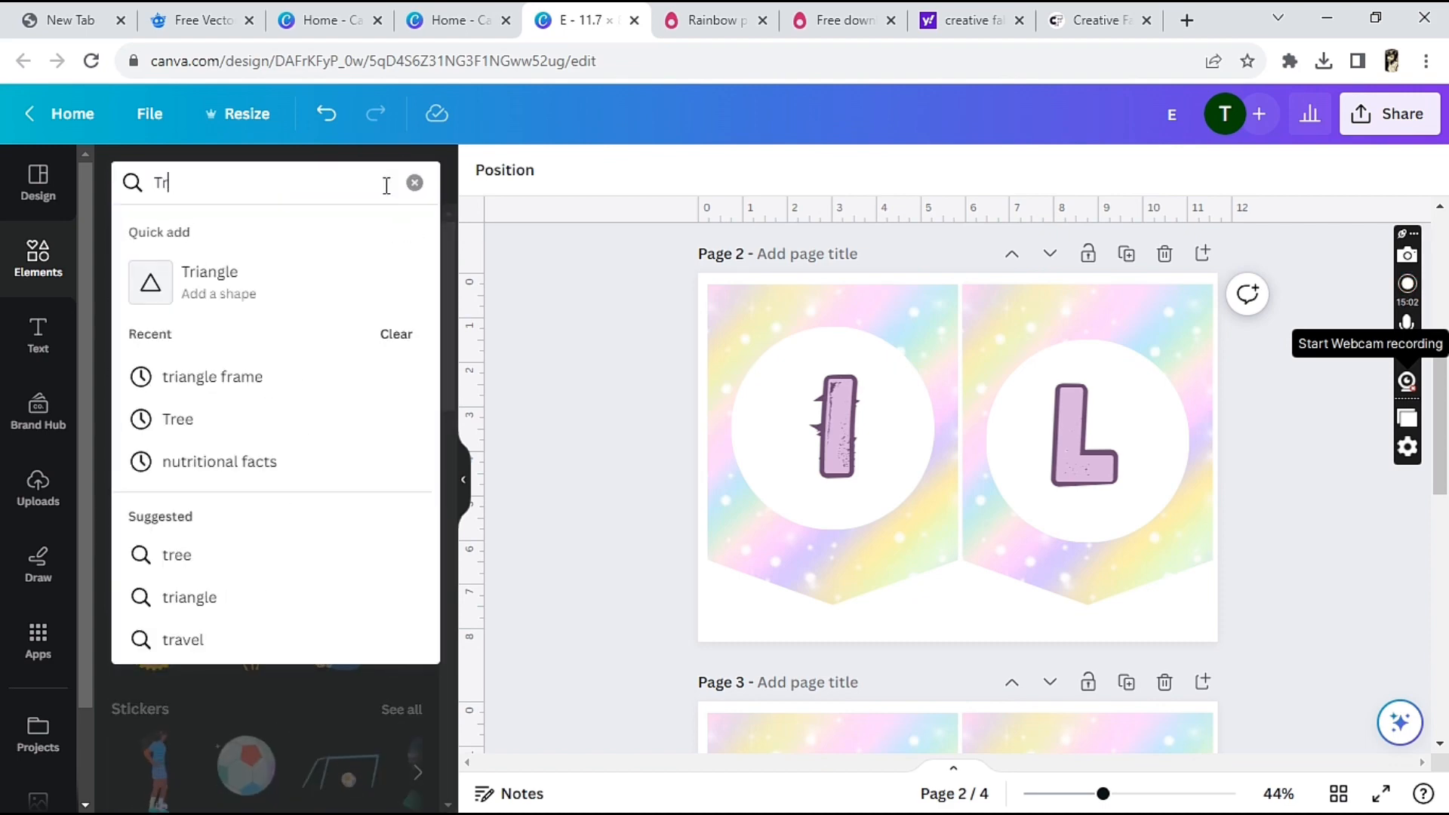
{"action": "type", "text": "ianf"}
{"action": "key", "text": "BackSpace"}
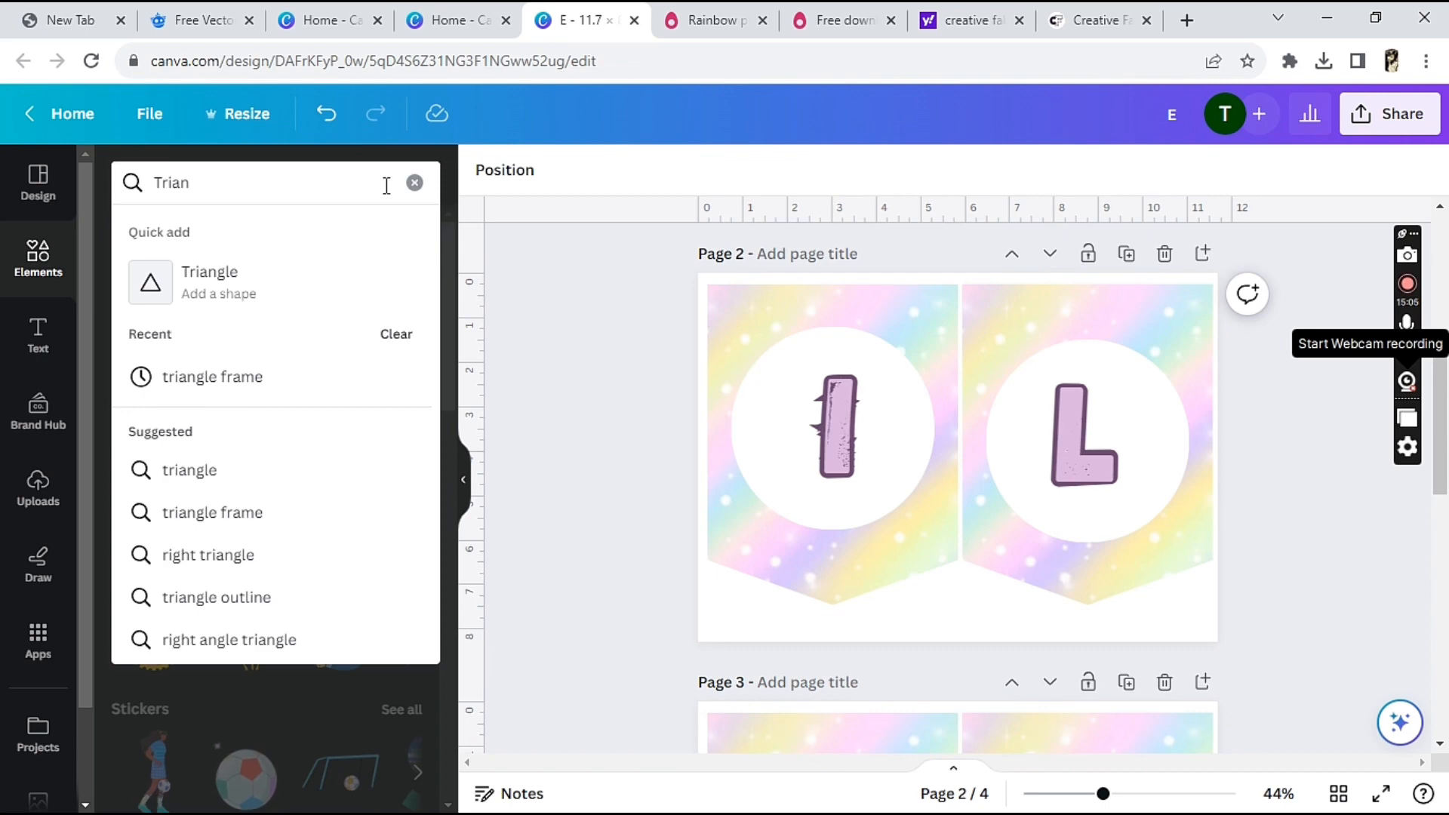
{"action": "type", "text": "gle"}
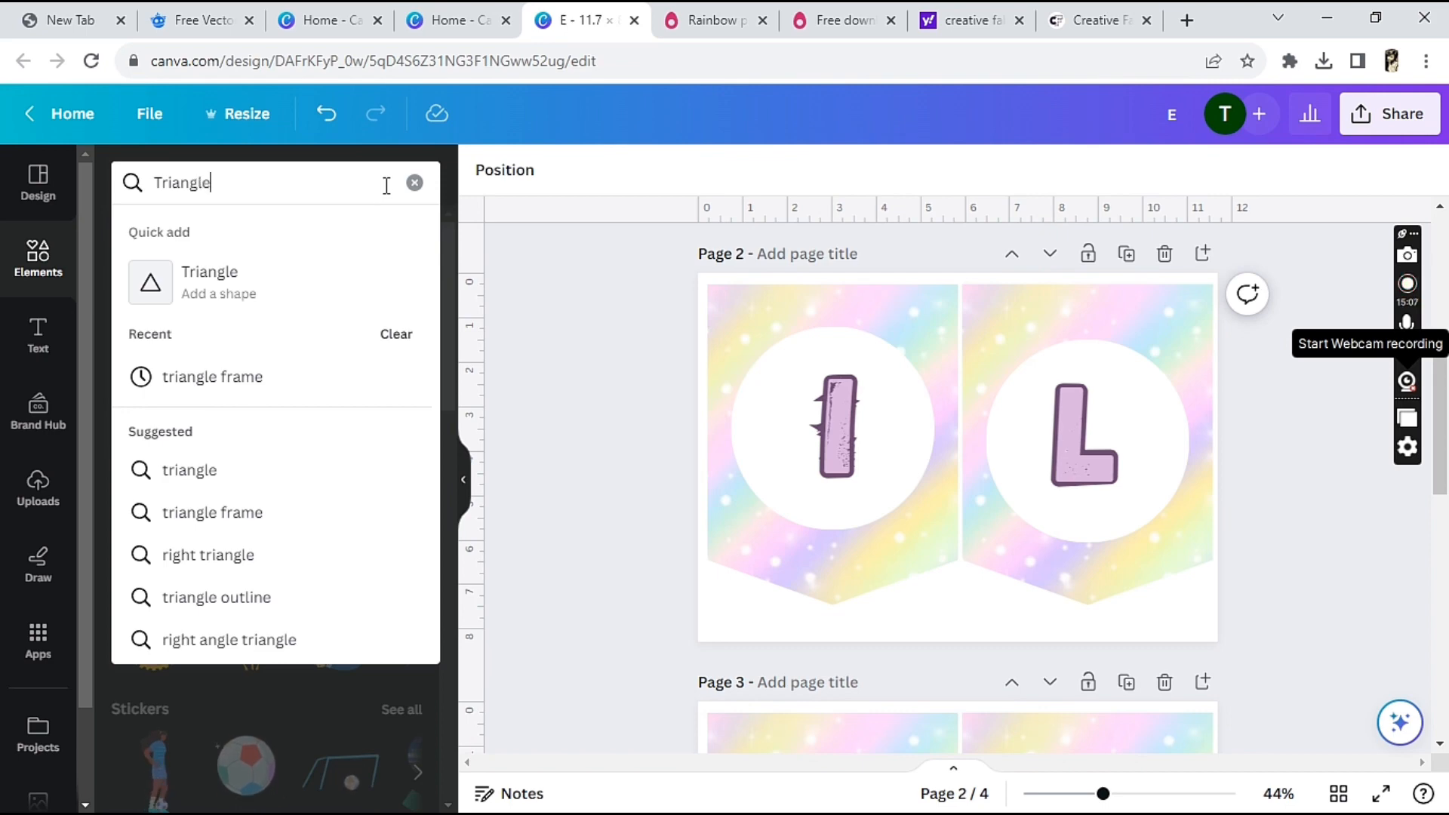
{"action": "left_click", "coordinate": [268, 516]}
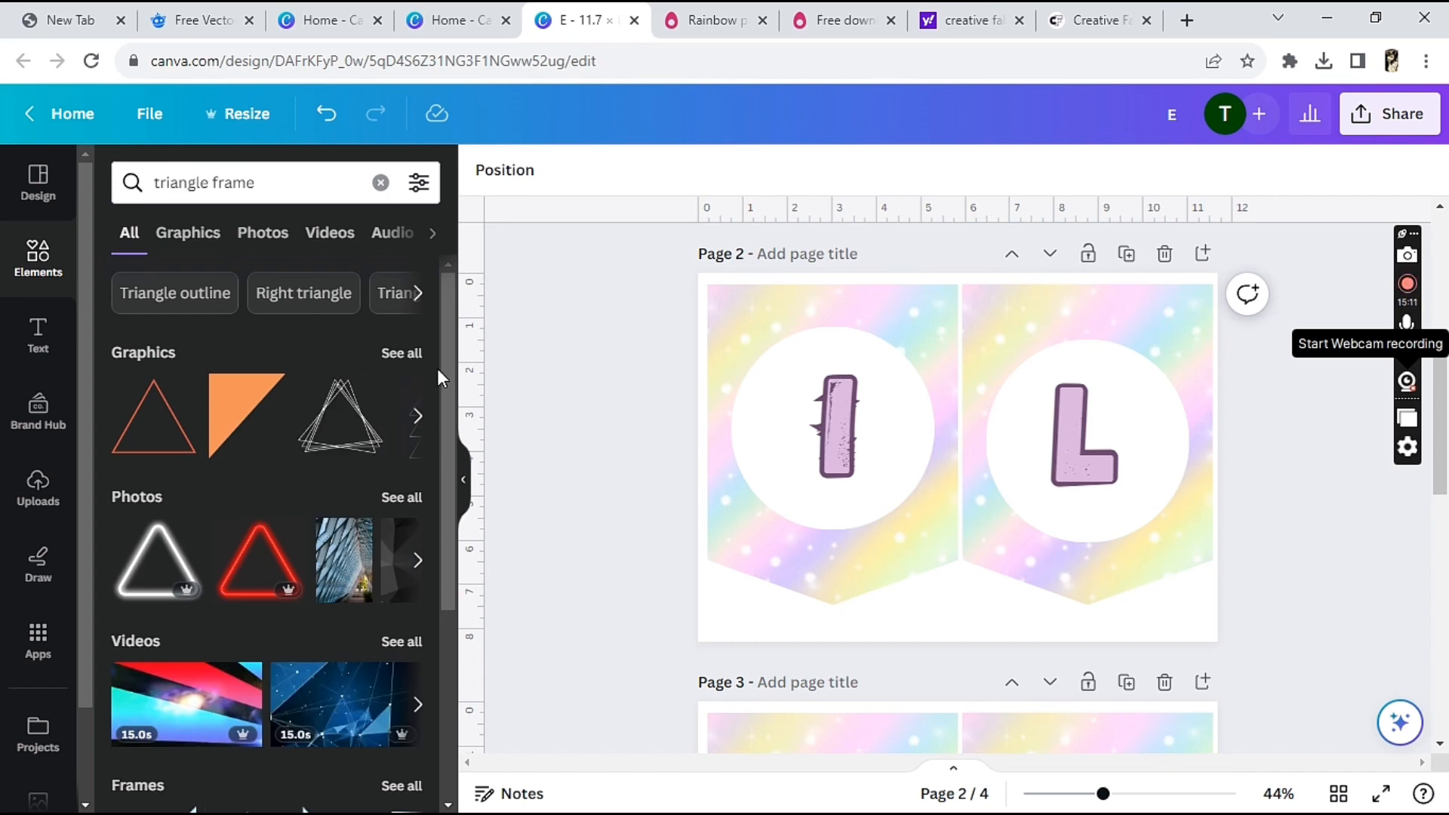
{"action": "scroll", "coordinate": [443, 365], "scroll_direction": "down", "scroll_amount": 4}
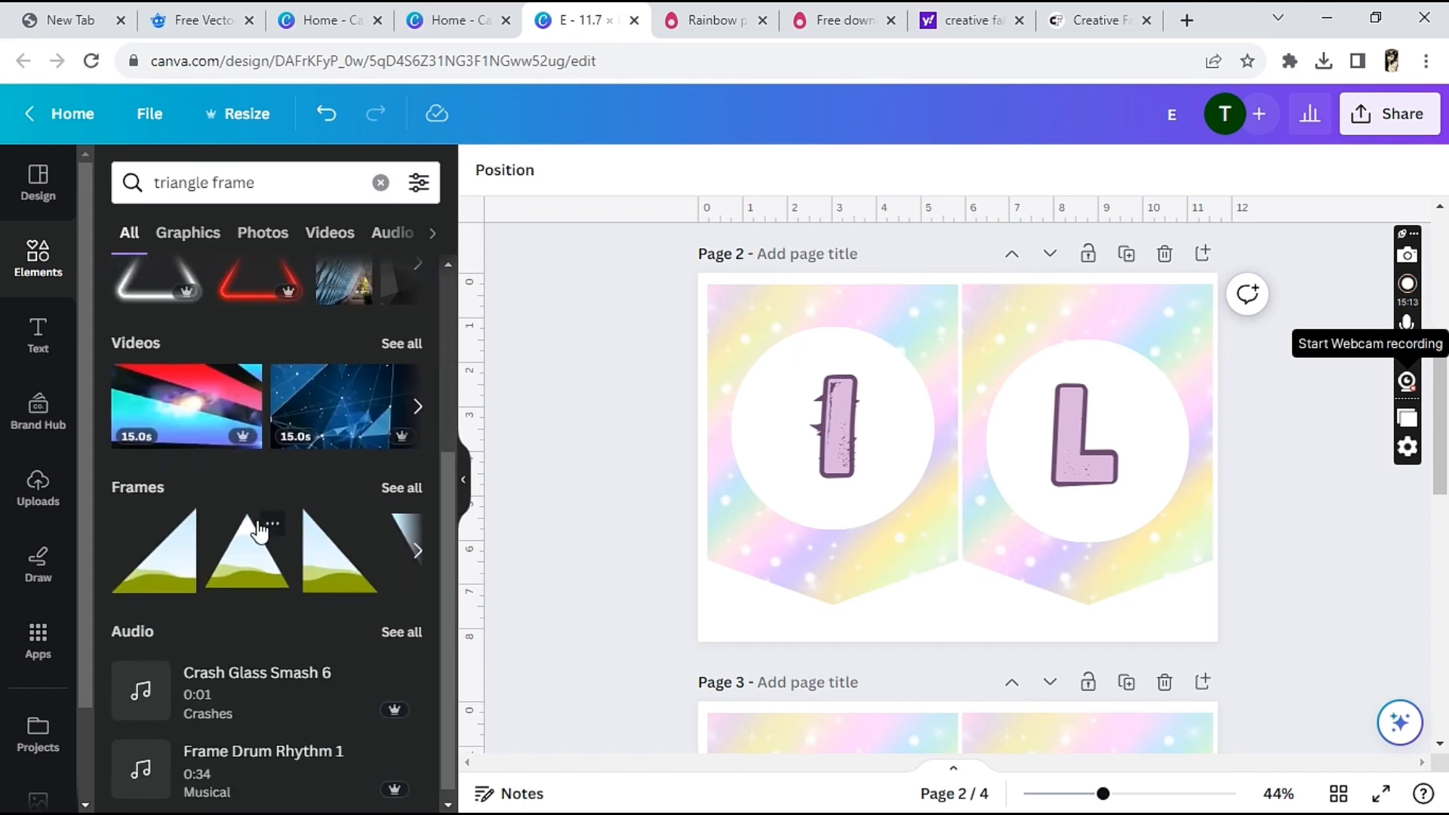
Add the symmetrical triangle frame to page 4 and place it in the empty right half beside the rainbow pennant
{"action": "left_click", "coordinate": [243, 564]}
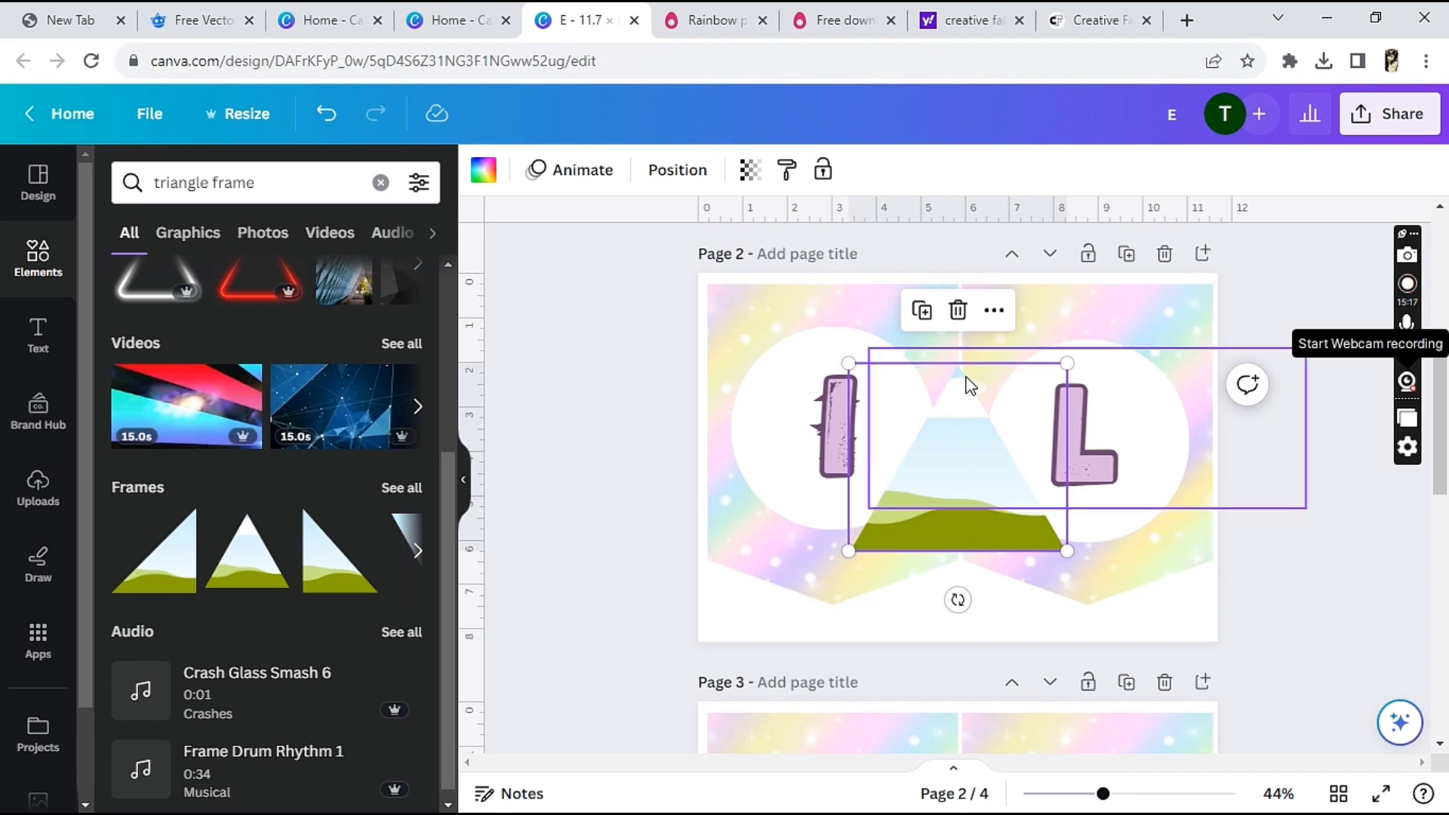
{"action": "left_click", "coordinate": [957, 311]}
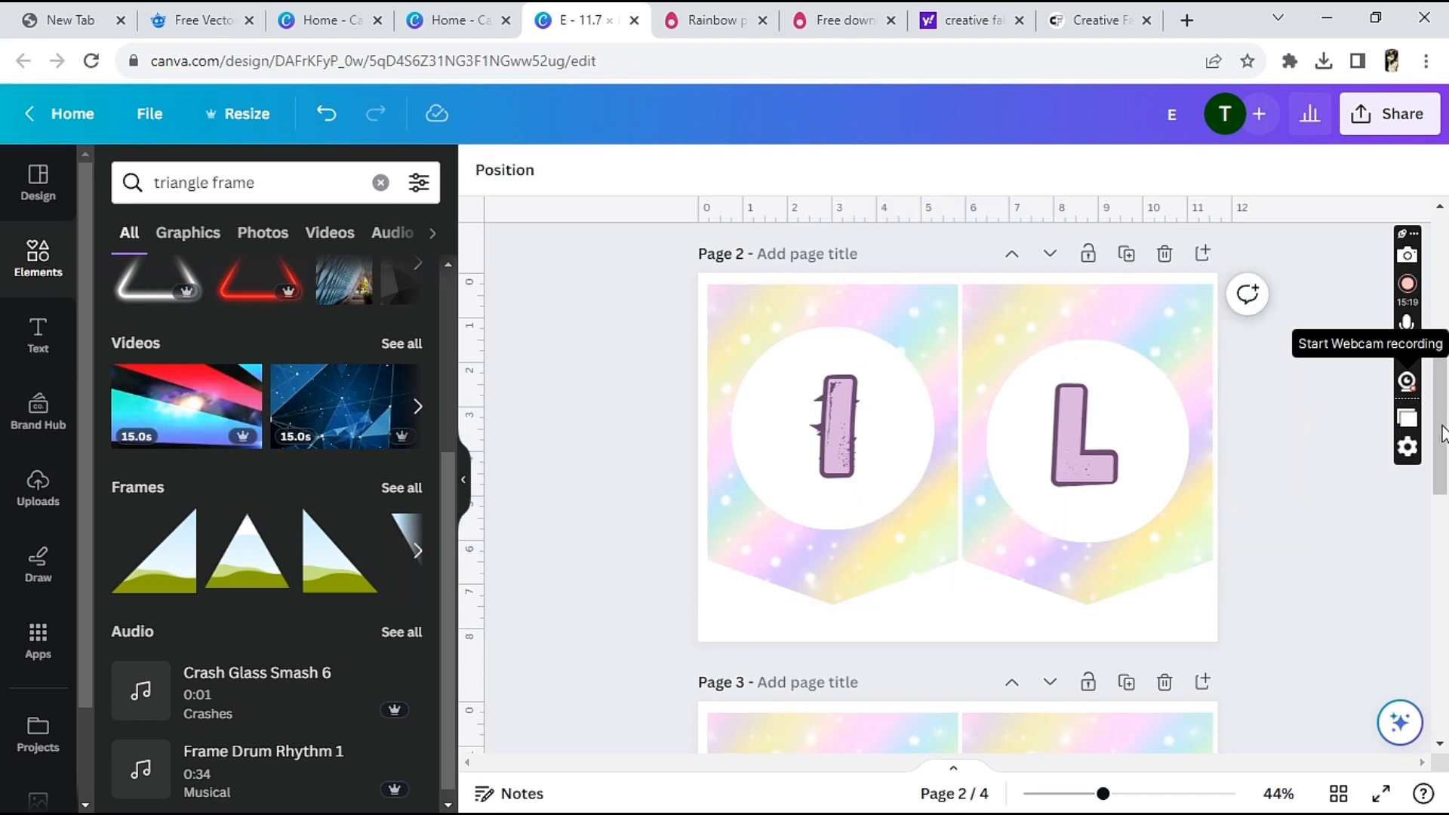
{"action": "left_click_drag", "start_coordinate": [1441, 434], "coordinate": [1441, 647]}
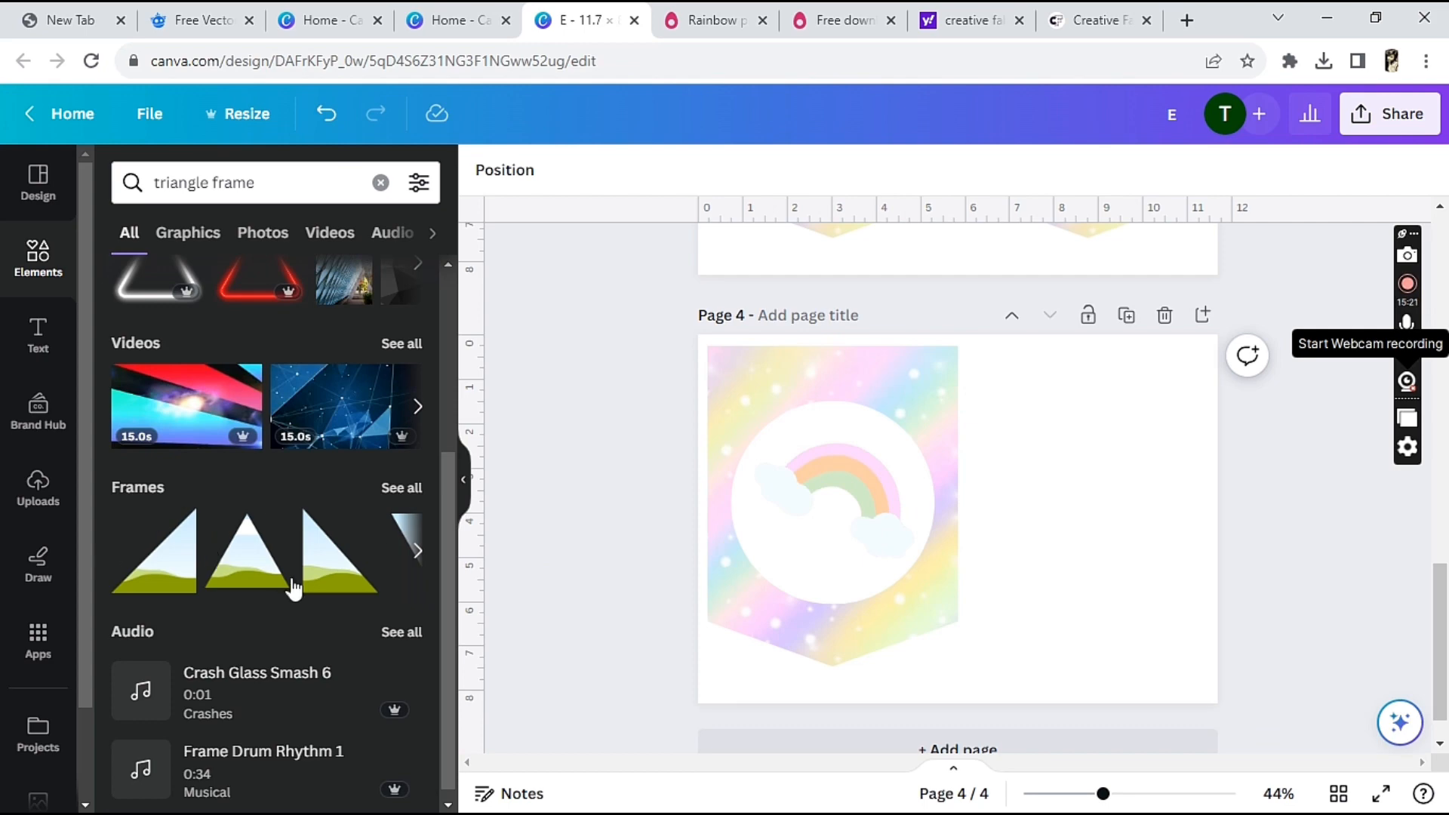
{"action": "left_click", "coordinate": [252, 562]}
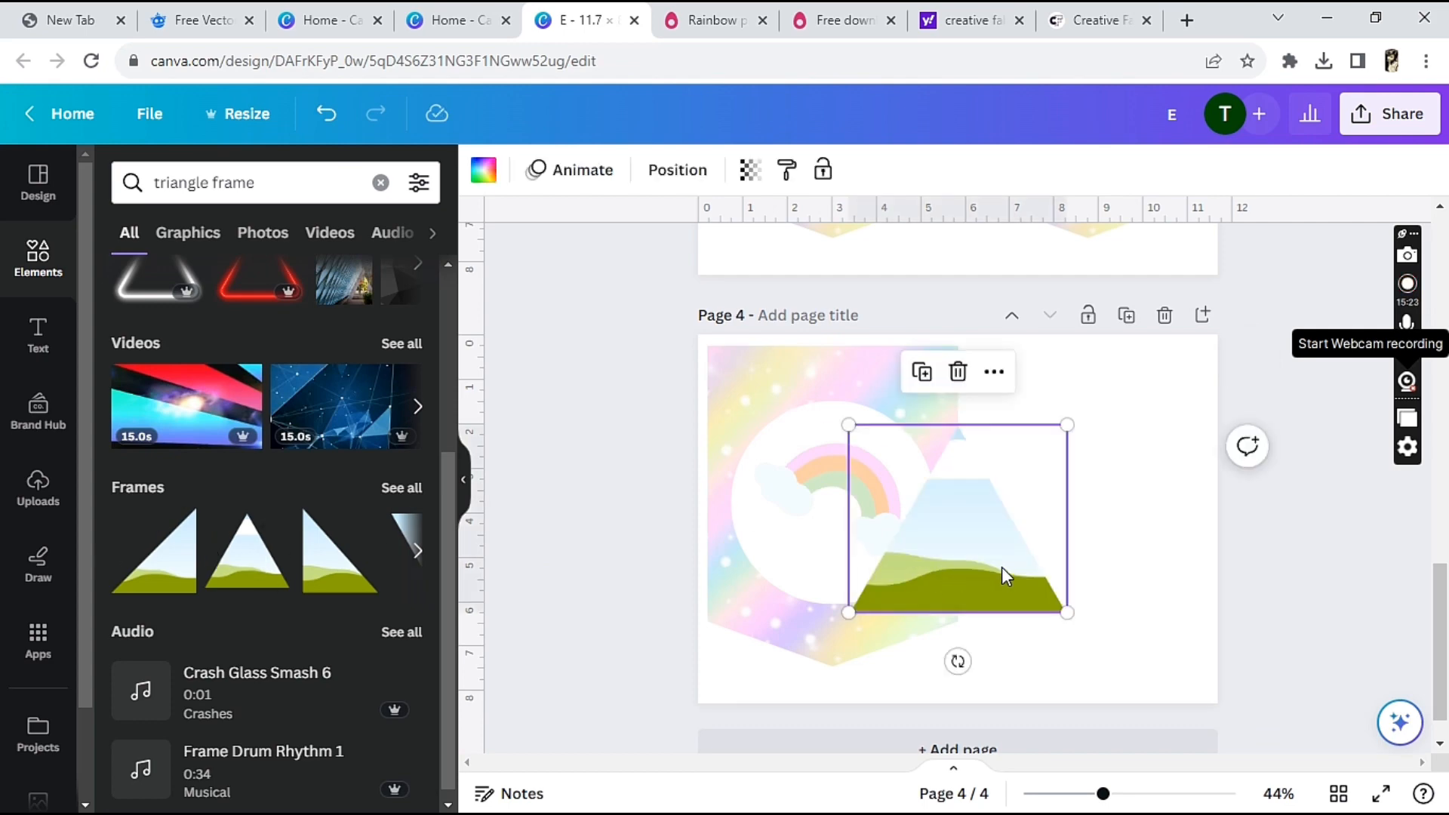
{"action": "left_click_drag", "start_coordinate": [1052, 533], "coordinate": [1129, 502]}
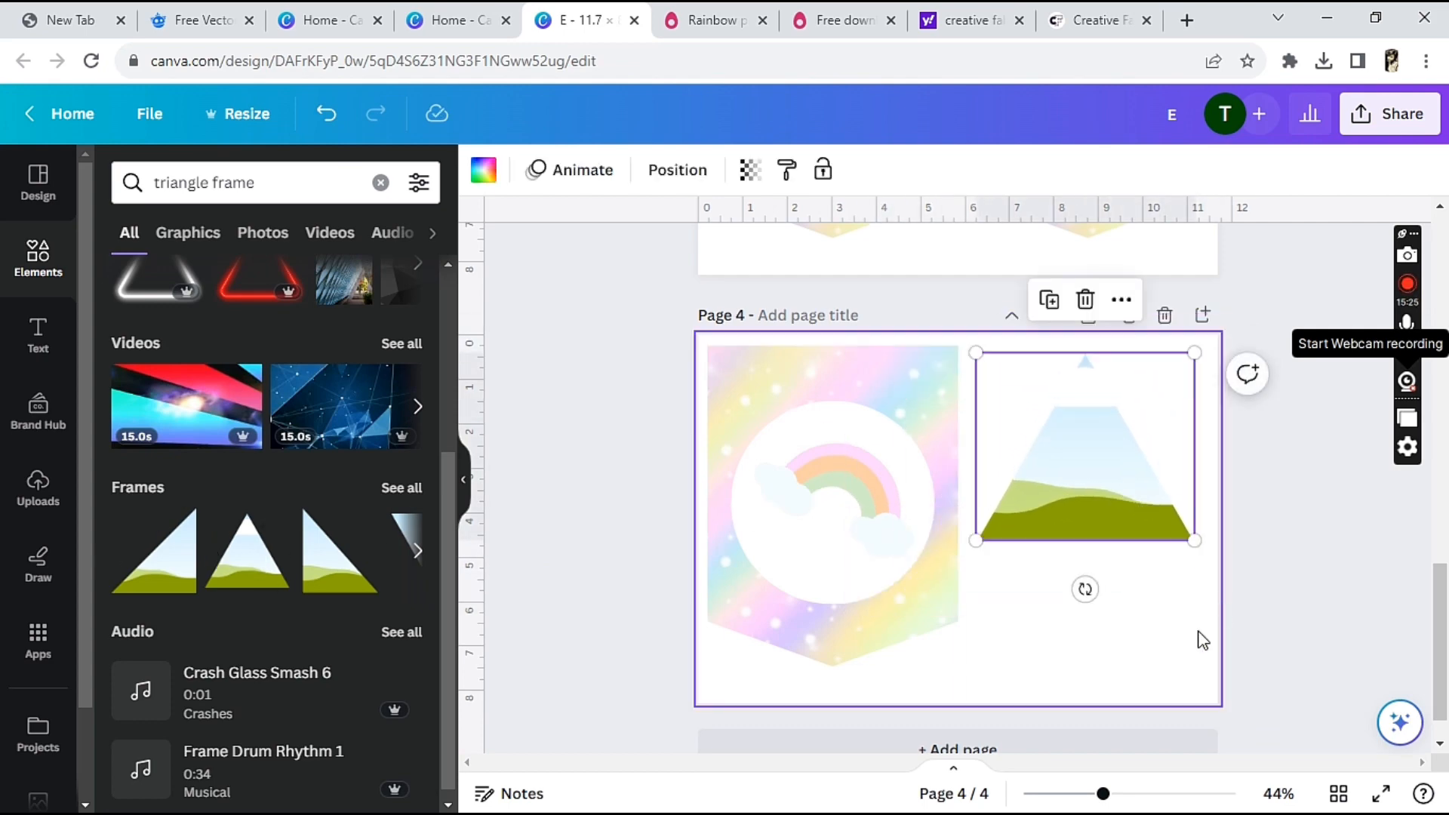
Turn the triangle frame upside down and enlarge it to about the width of page 4's right half
{"action": "left_click_drag", "start_coordinate": [1085, 589], "coordinate": [1084, 347]}
{"action": "left_click_drag", "start_coordinate": [1076, 491], "coordinate": [1074, 594]}
{"action": "left_click_drag", "start_coordinate": [977, 454], "coordinate": [927, 411]}
{"action": "left_click_drag", "start_coordinate": [1062, 487], "coordinate": [1071, 430]}
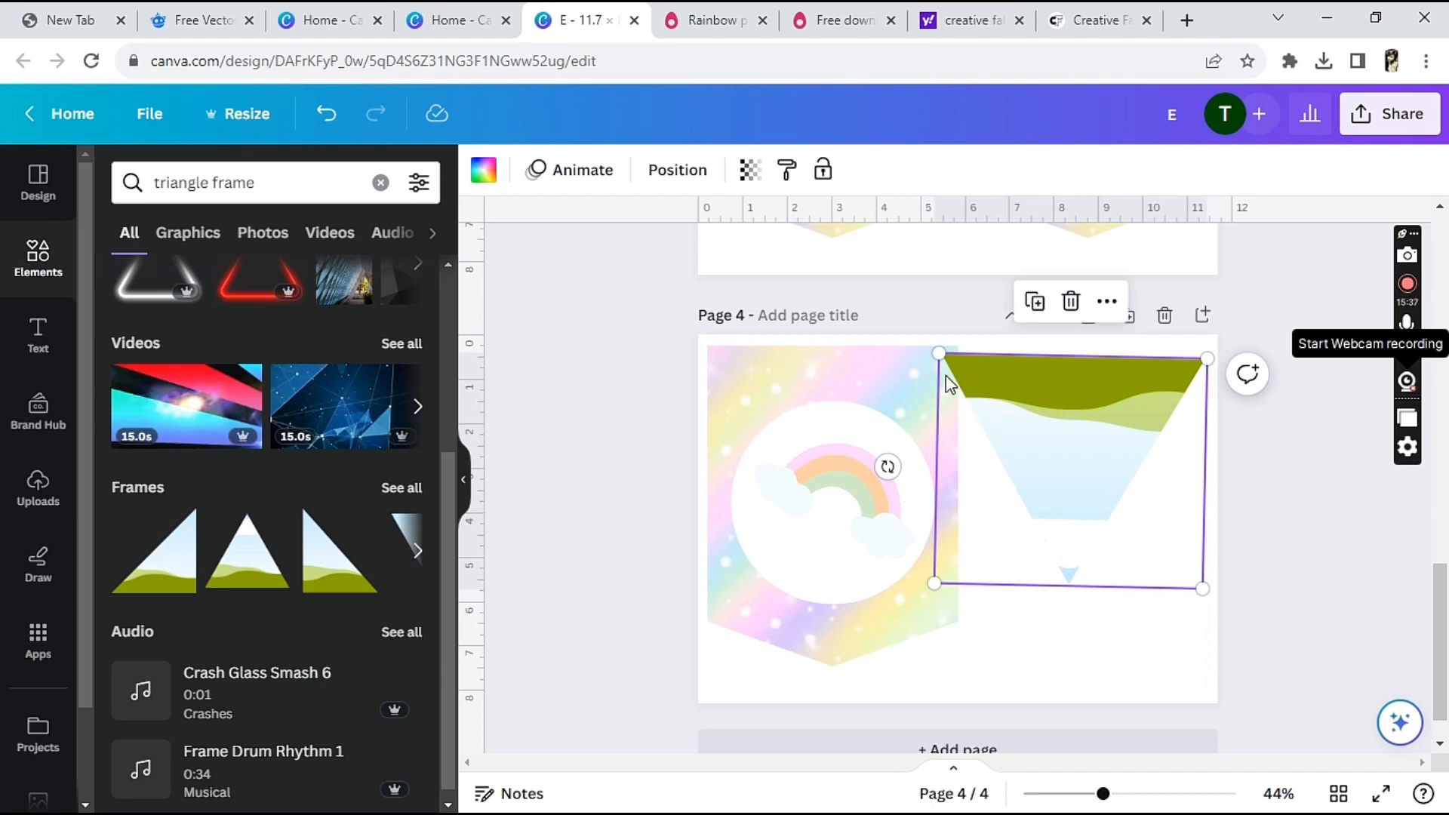
{"action": "left_click_drag", "start_coordinate": [938, 356], "coordinate": [957, 370]}
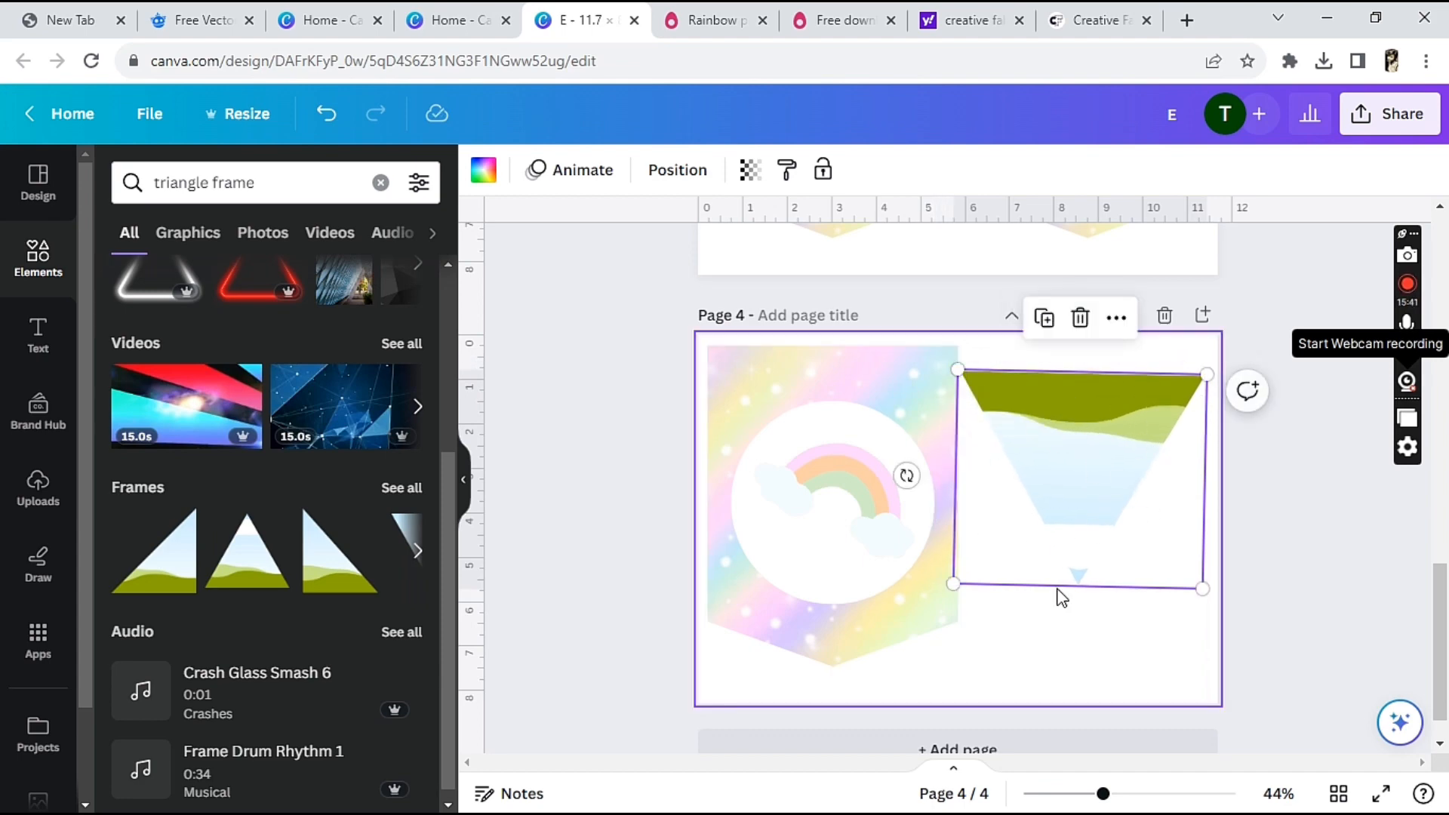
{"action": "left_click", "coordinate": [1328, 528]}
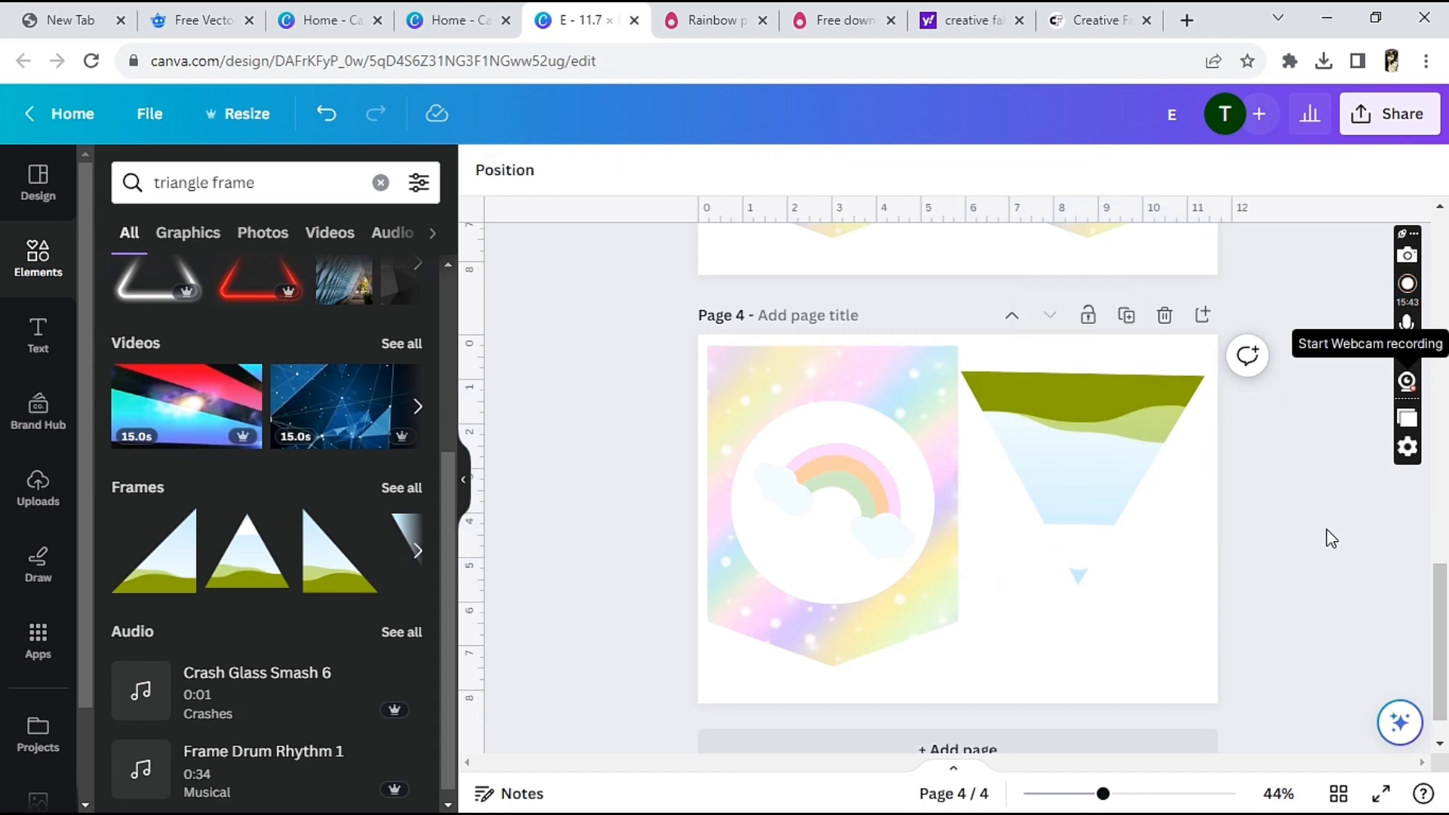
Straighten the slightly tilted triangle frame and align it against the right edge of page 4
{"action": "left_click", "coordinate": [1052, 459]}
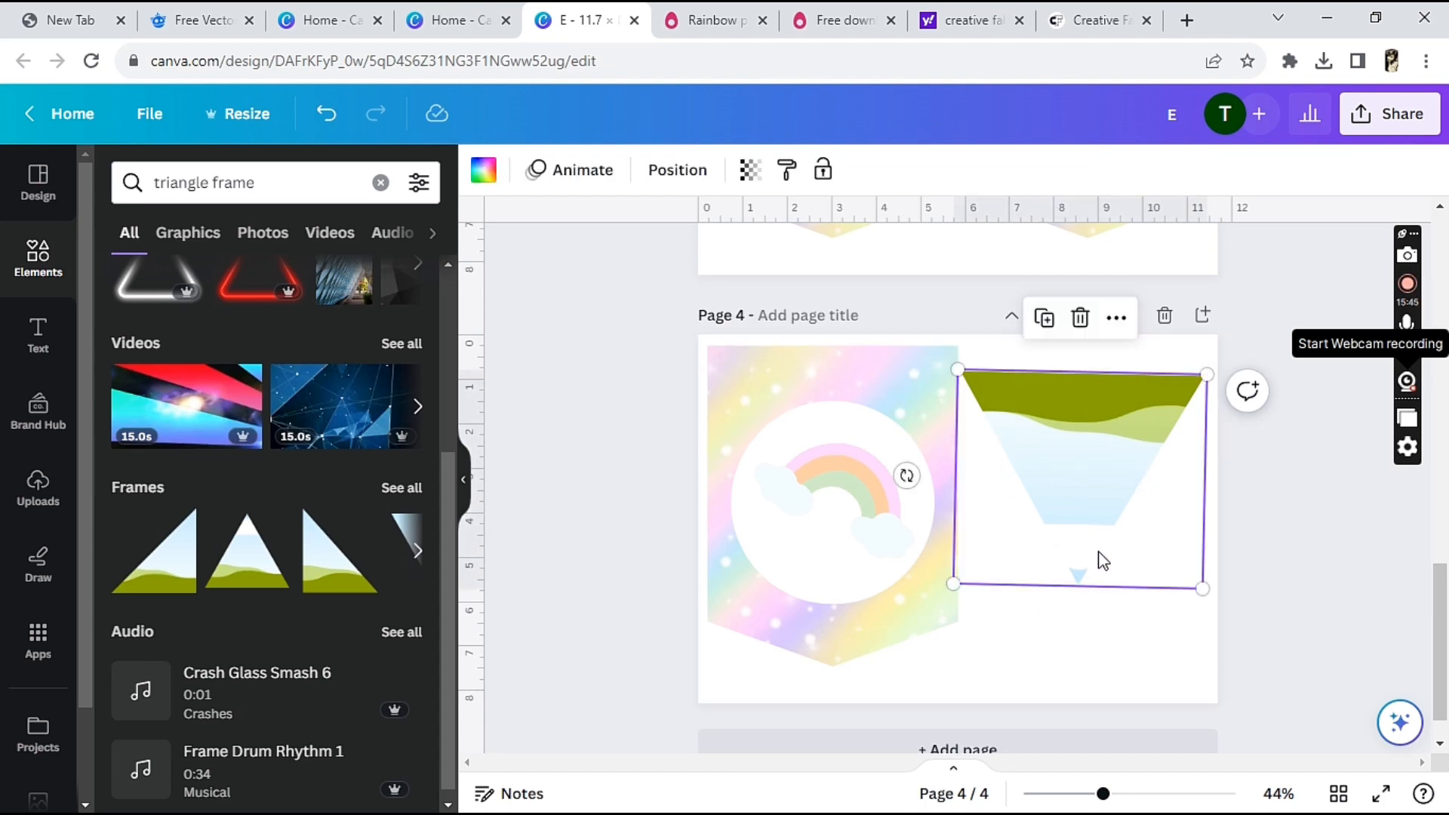
{"action": "left_click_drag", "start_coordinate": [1094, 483], "coordinate": [770, 537]}
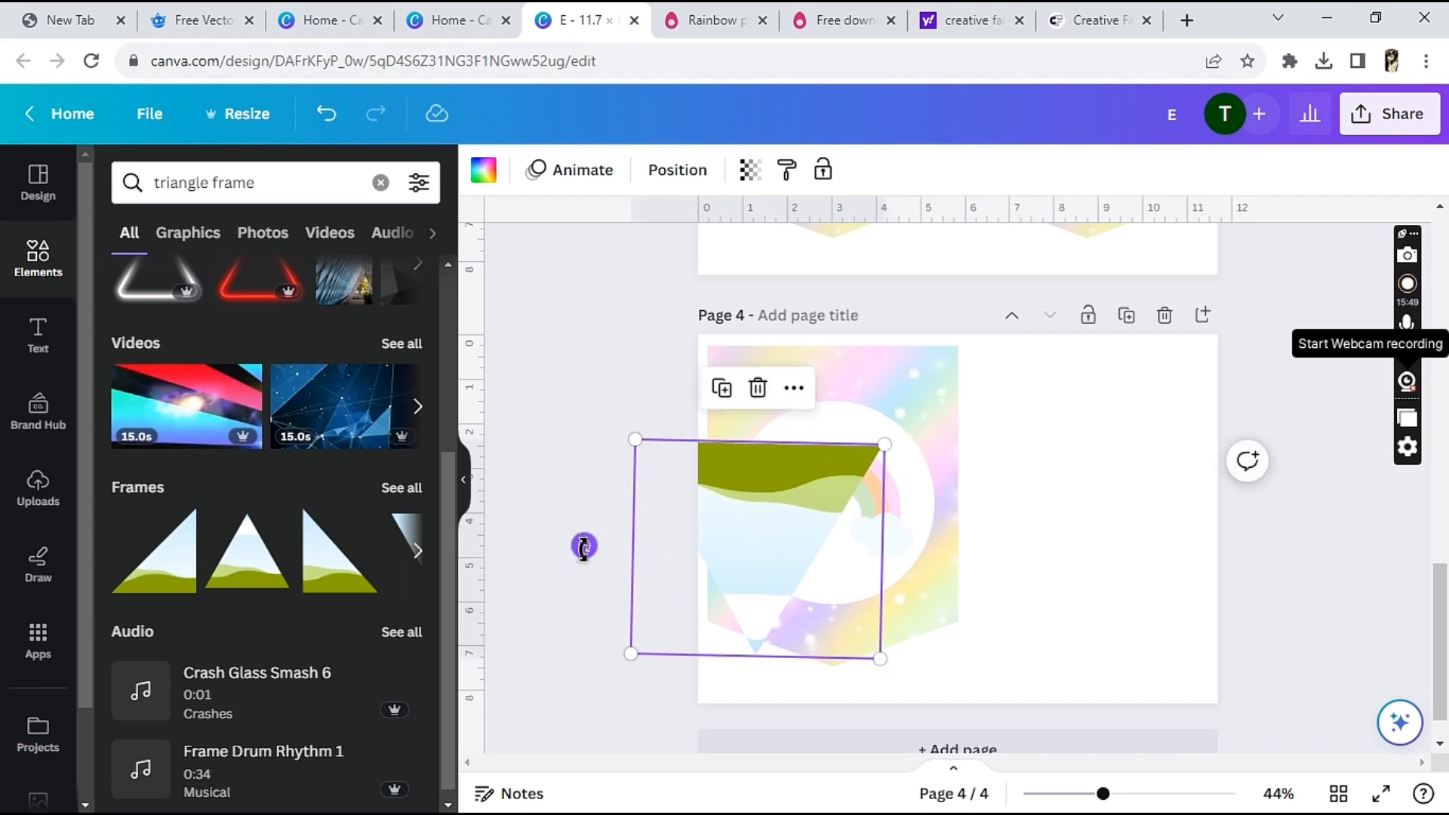
{"action": "left_click_drag", "start_coordinate": [583, 546], "coordinate": [587, 551]}
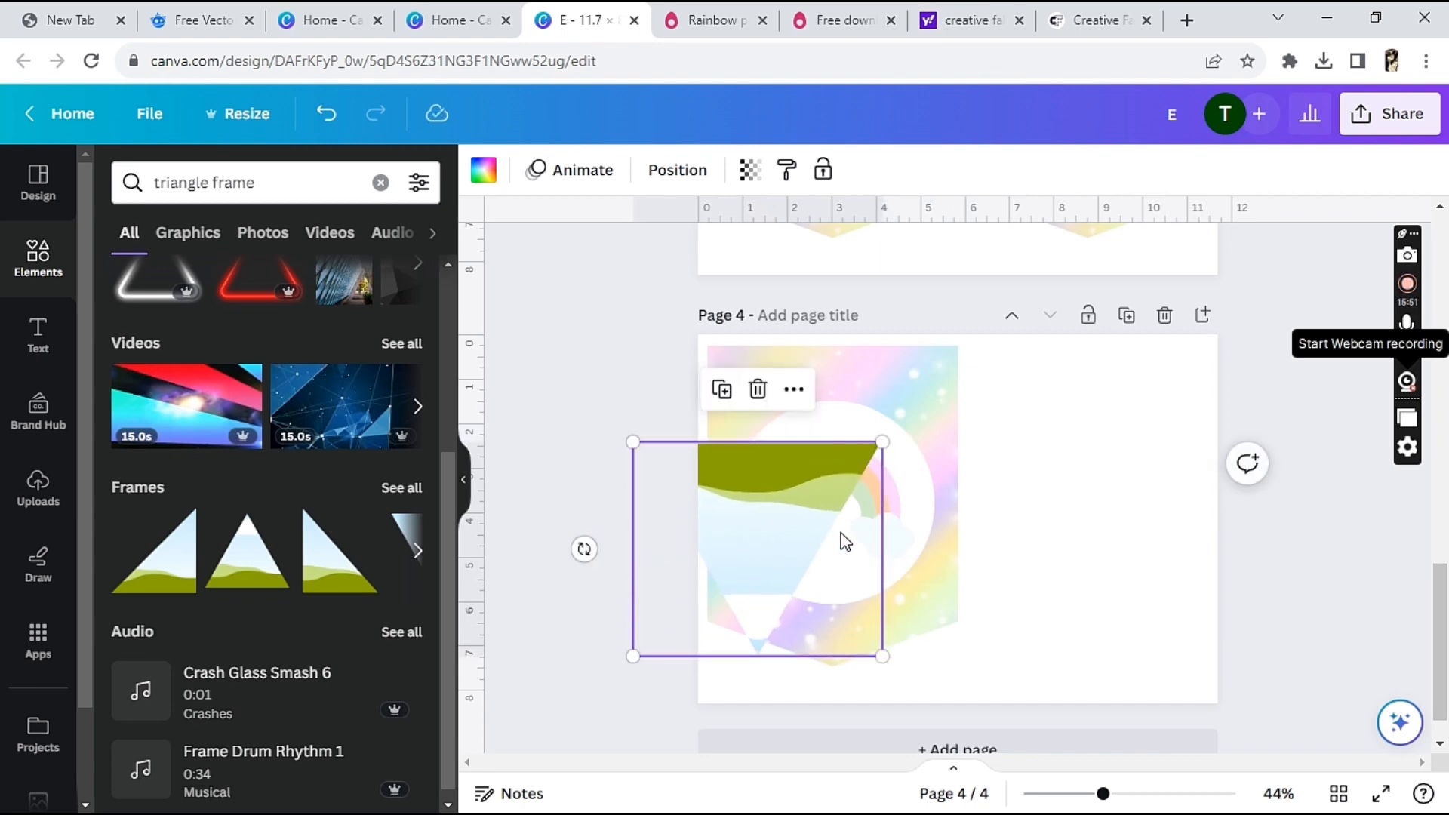
{"action": "left_click_drag", "start_coordinate": [797, 512], "coordinate": [1121, 434]}
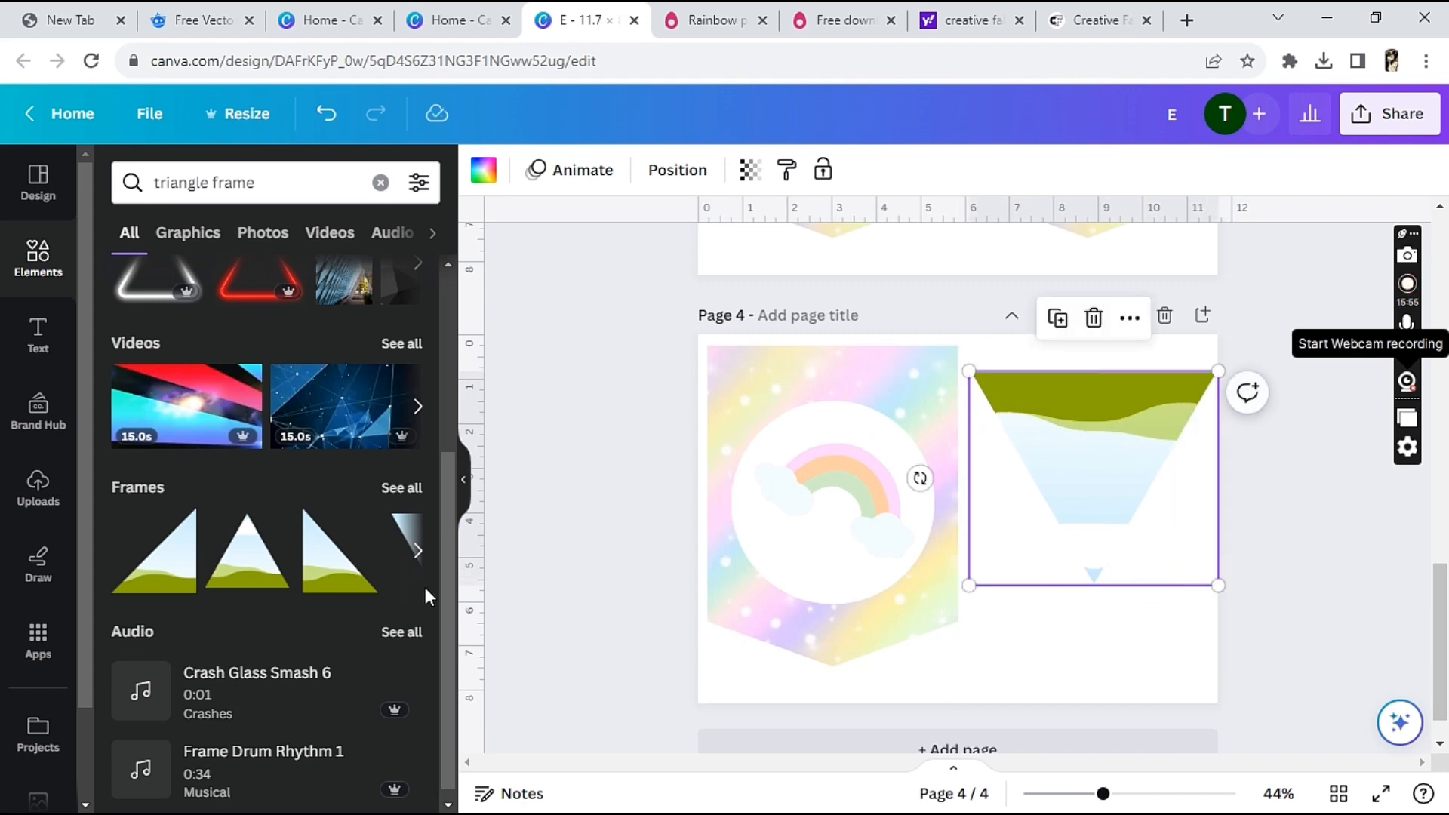
Fill the inverted triangle frame with the uploaded pastel rainbow background image
{"action": "left_click_drag", "start_coordinate": [452, 478], "coordinate": [489, 192]}
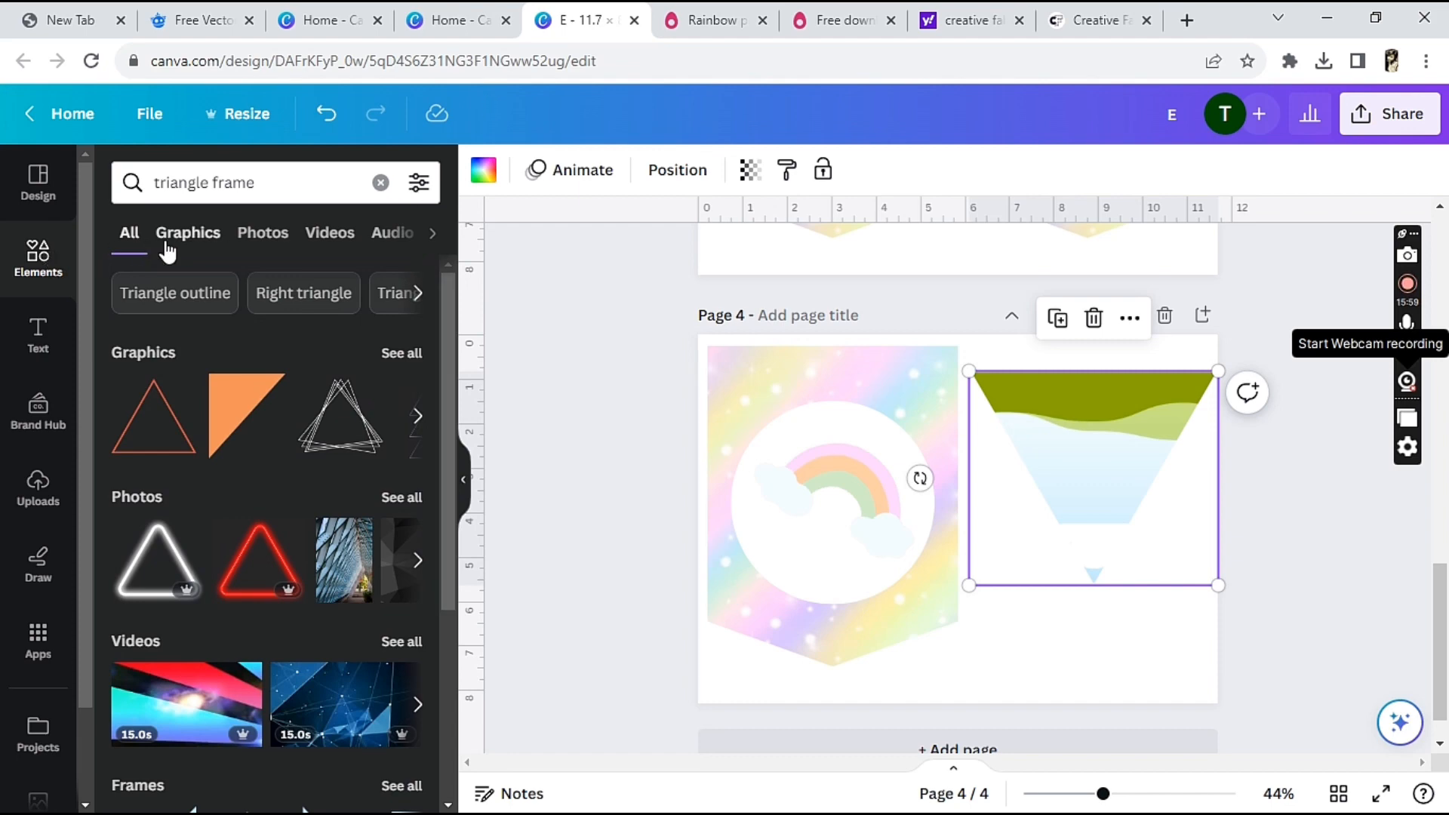
{"action": "left_click", "coordinate": [39, 492]}
{"action": "left_click", "coordinate": [356, 434]}
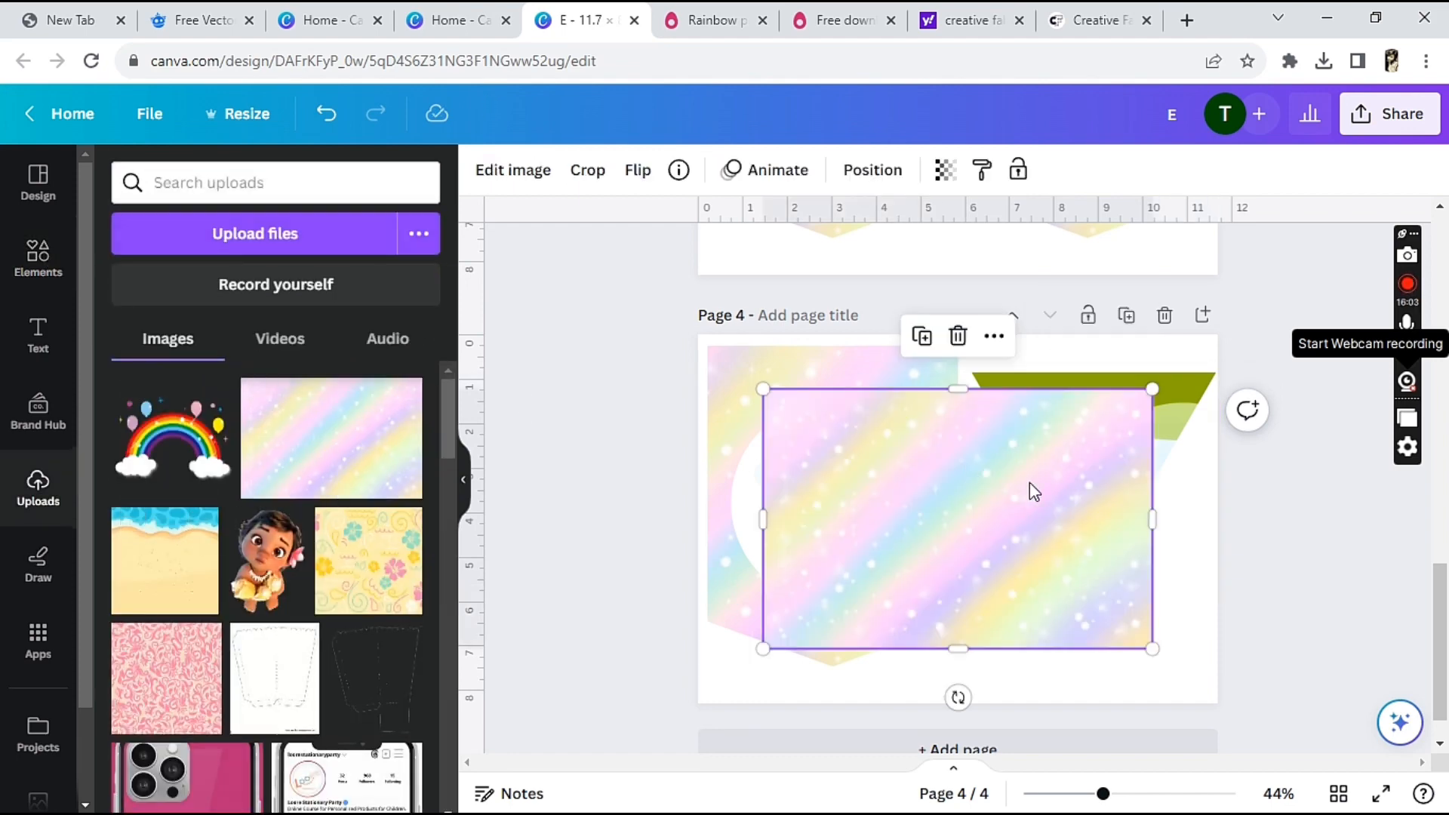
{"action": "left_click_drag", "start_coordinate": [1009, 500], "coordinate": [1060, 480]}
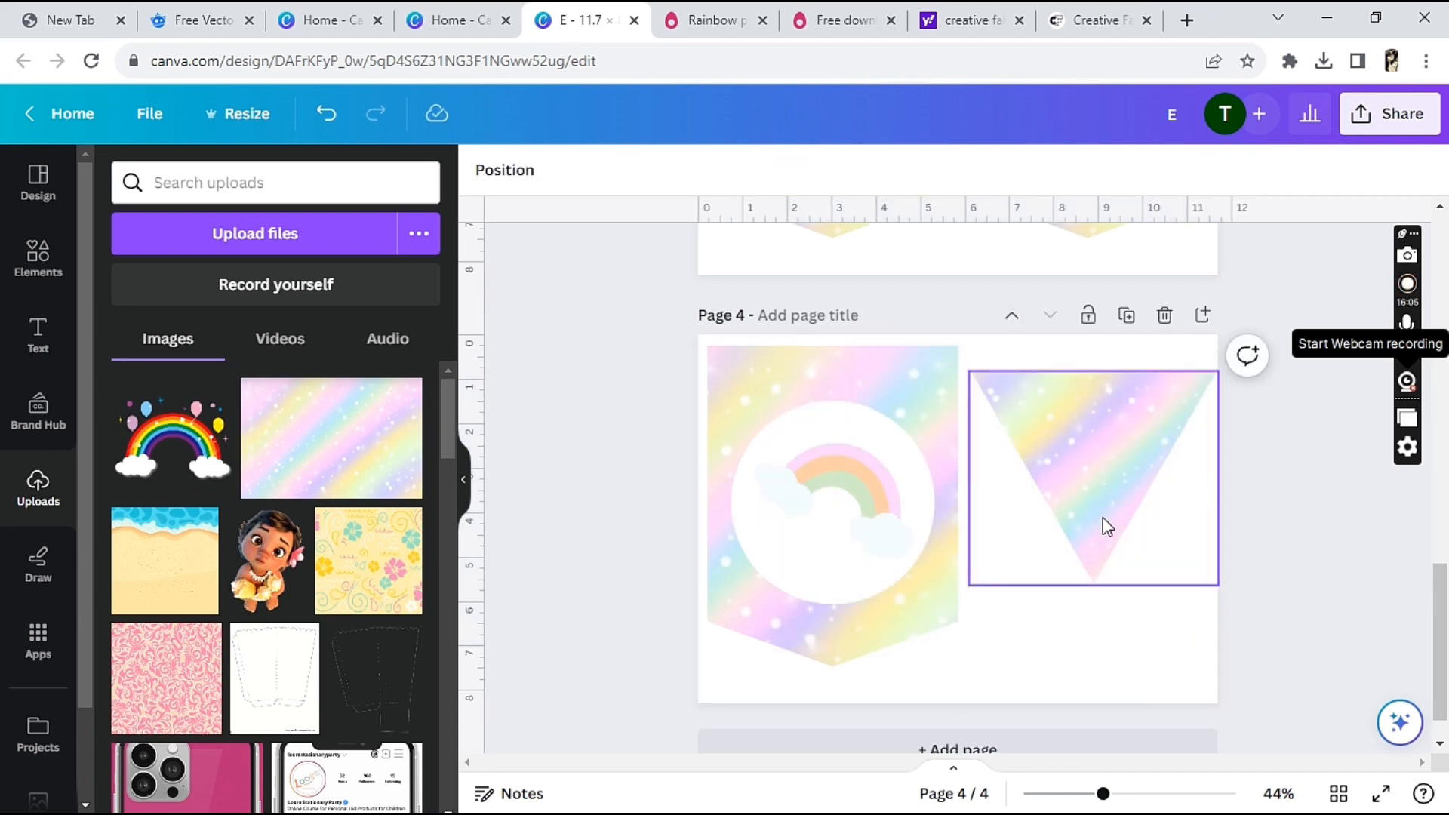
Duplicate the rainbow pennant's white circle, shrink the copy and centre it in the upper part of the triangle pennant
{"action": "left_click", "coordinate": [743, 520]}
{"action": "left_click", "coordinate": [757, 540]}
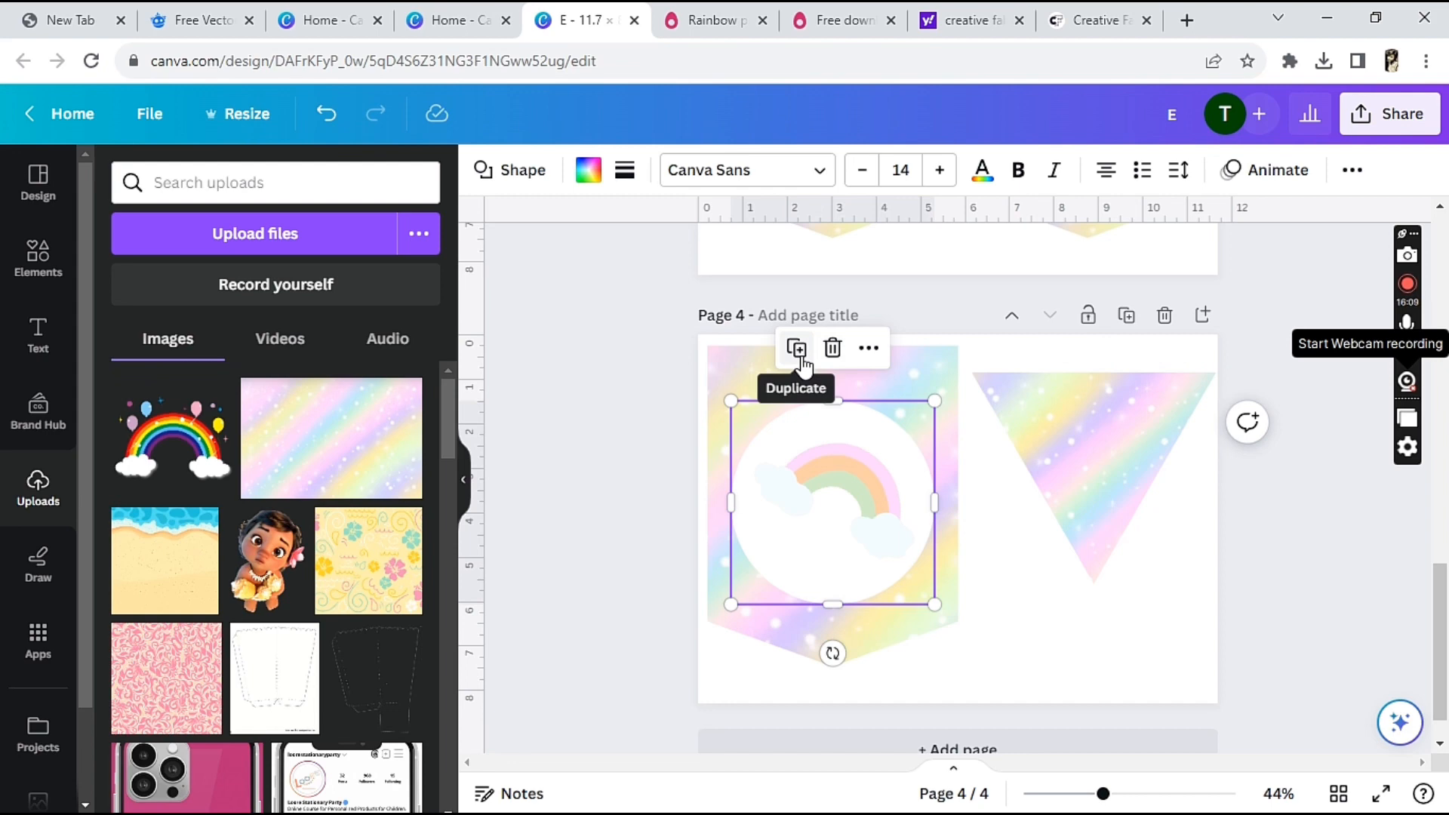
{"action": "left_click", "coordinate": [798, 349]}
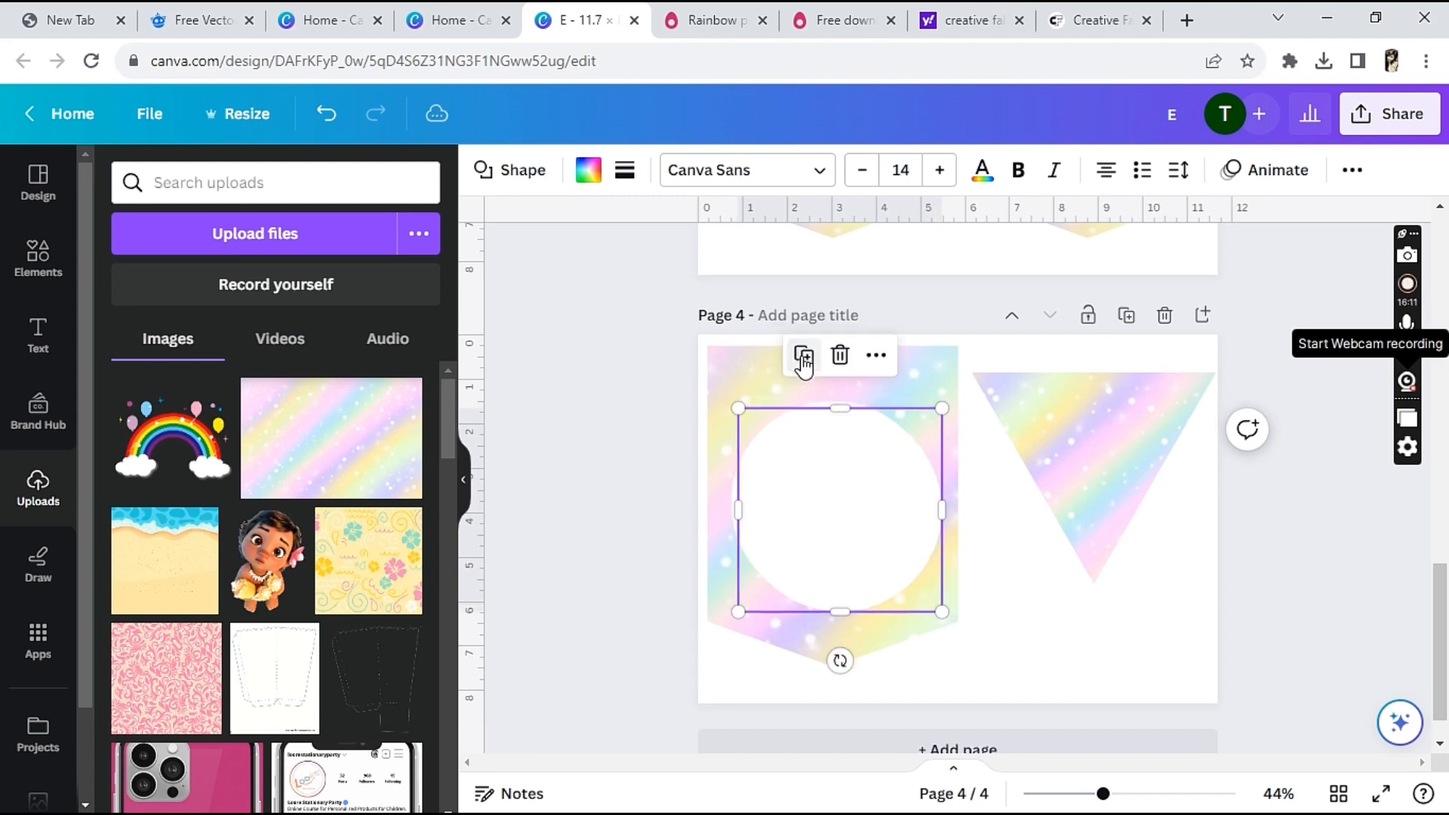
{"action": "left_click_drag", "start_coordinate": [849, 517], "coordinate": [1103, 479]}
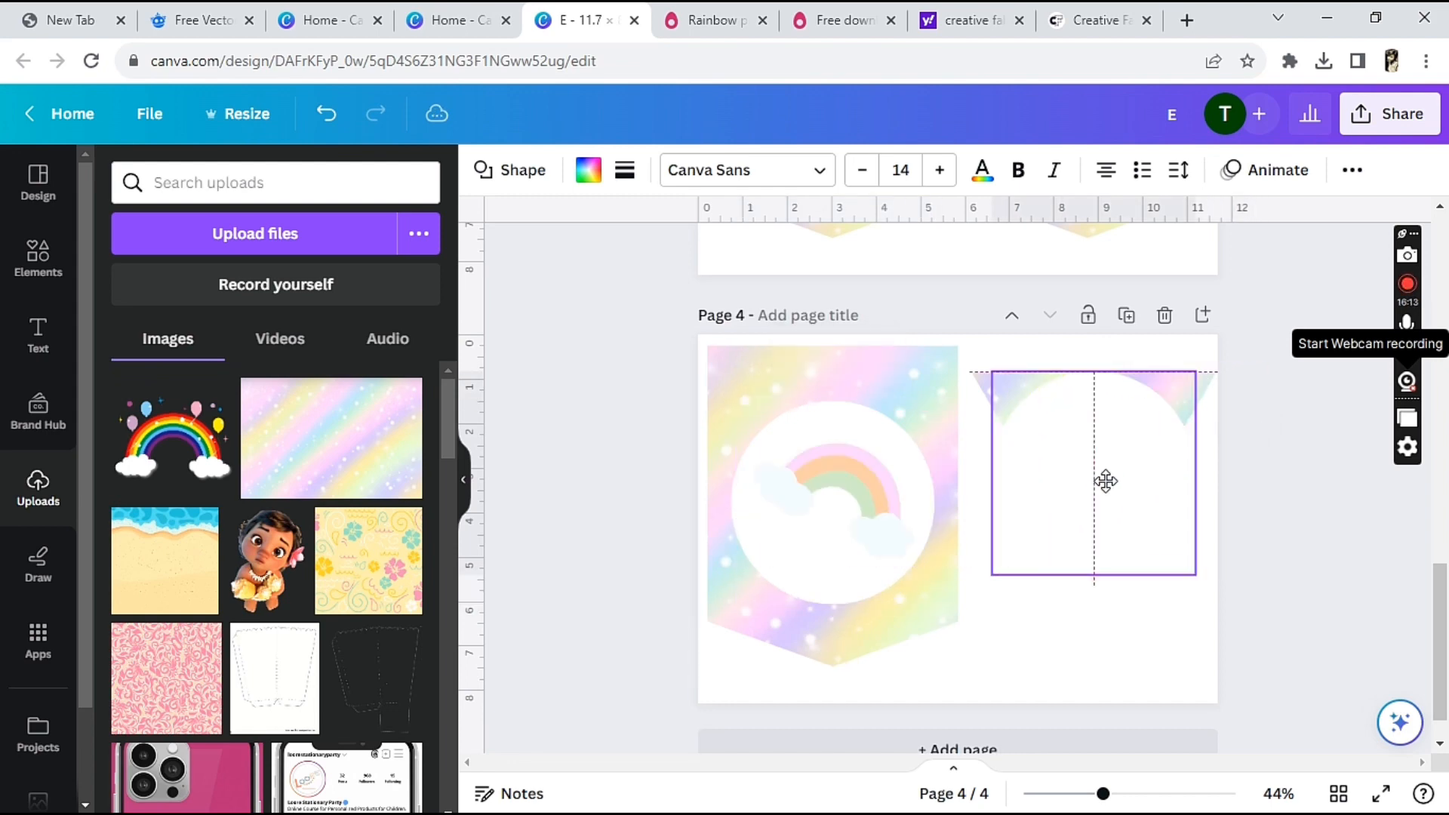
{"action": "left_click_drag", "start_coordinate": [1195, 371], "coordinate": [1119, 448]}
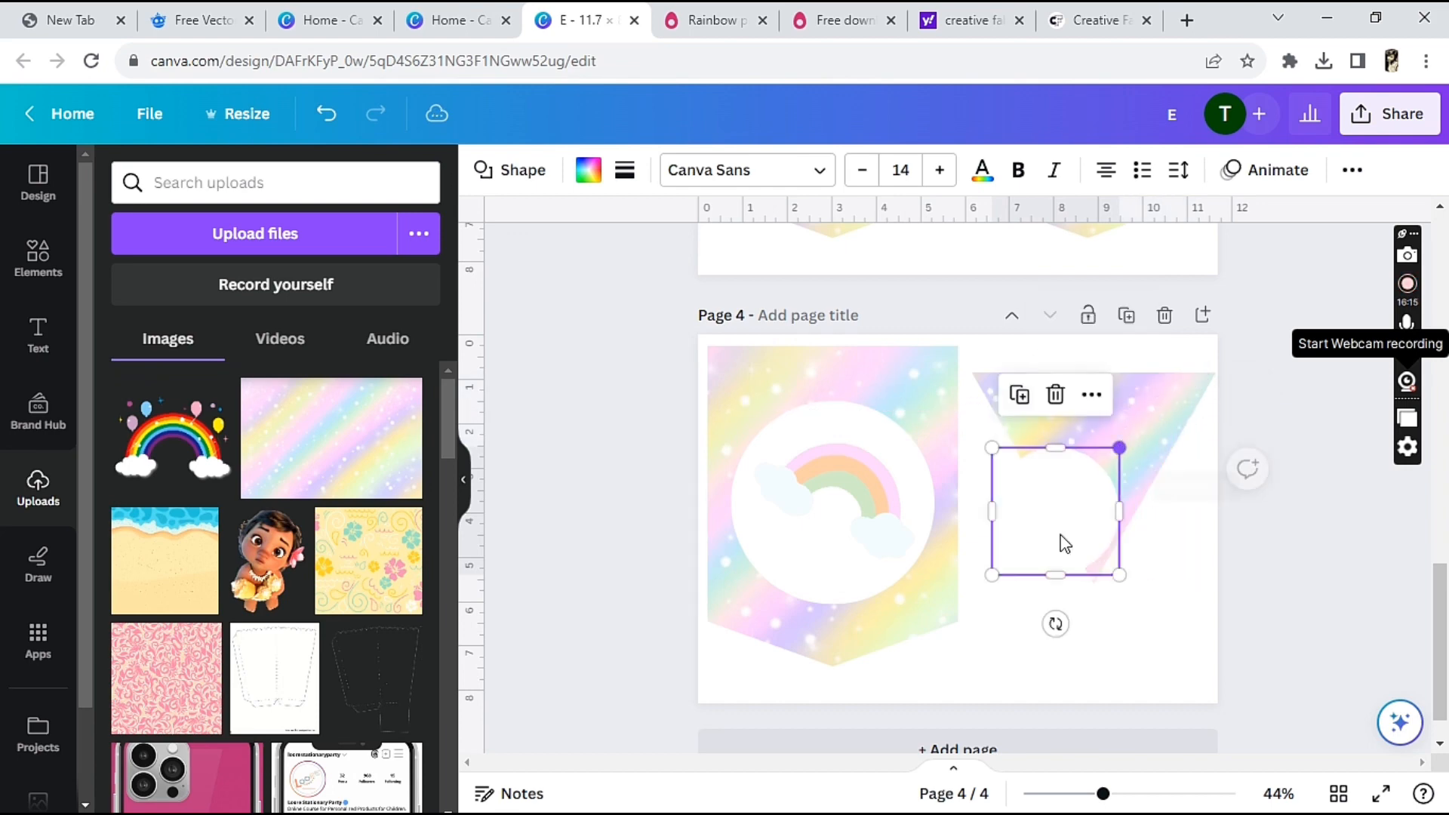
{"action": "left_click_drag", "start_coordinate": [1072, 523], "coordinate": [1100, 440]}
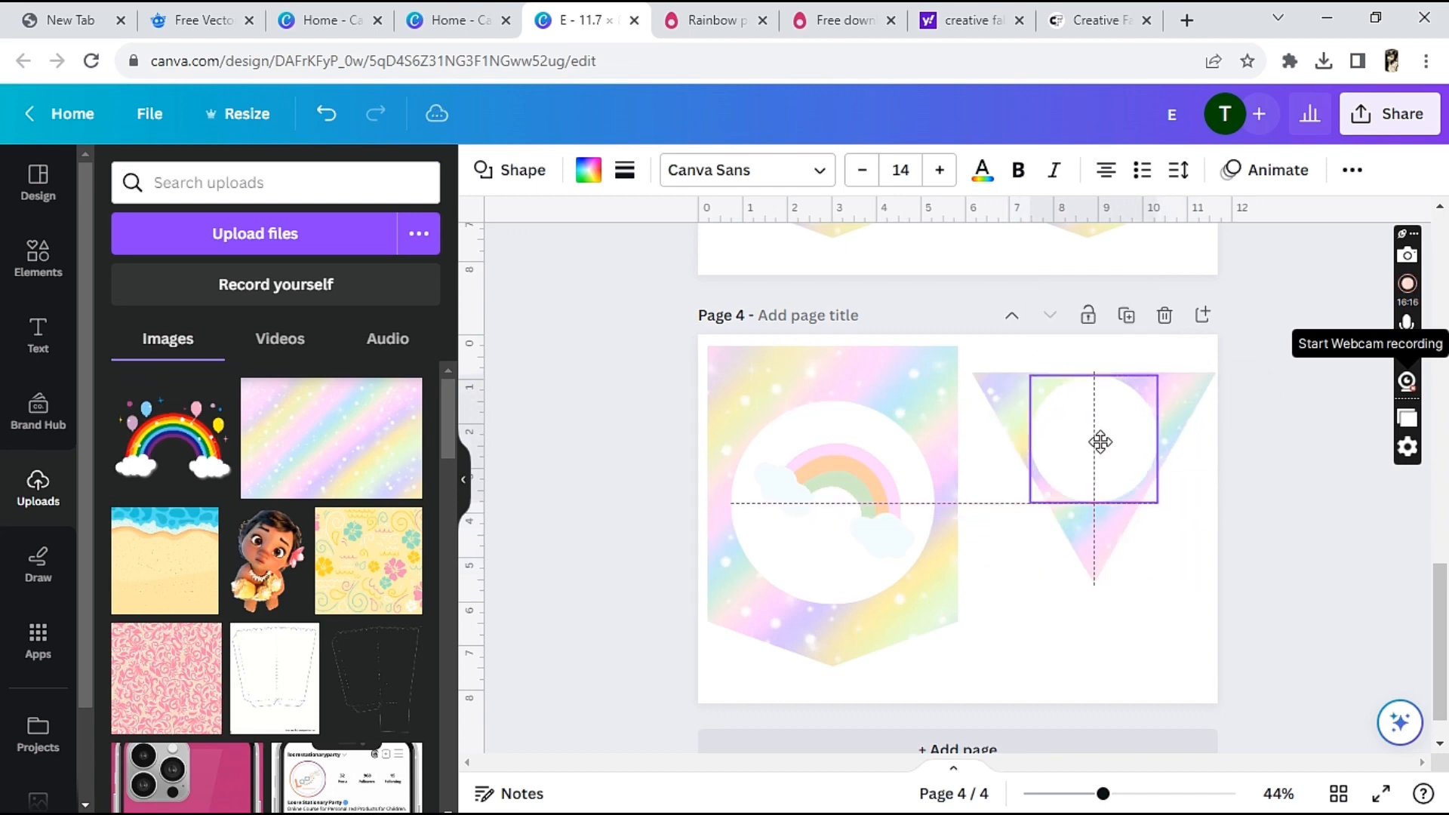
Duplicate the purple letter Y from page 3 and place the copy over the white circle of page 4's triangle pennant
{"action": "scroll", "coordinate": [1443, 599], "scroll_direction": "up", "scroll_amount": 4}
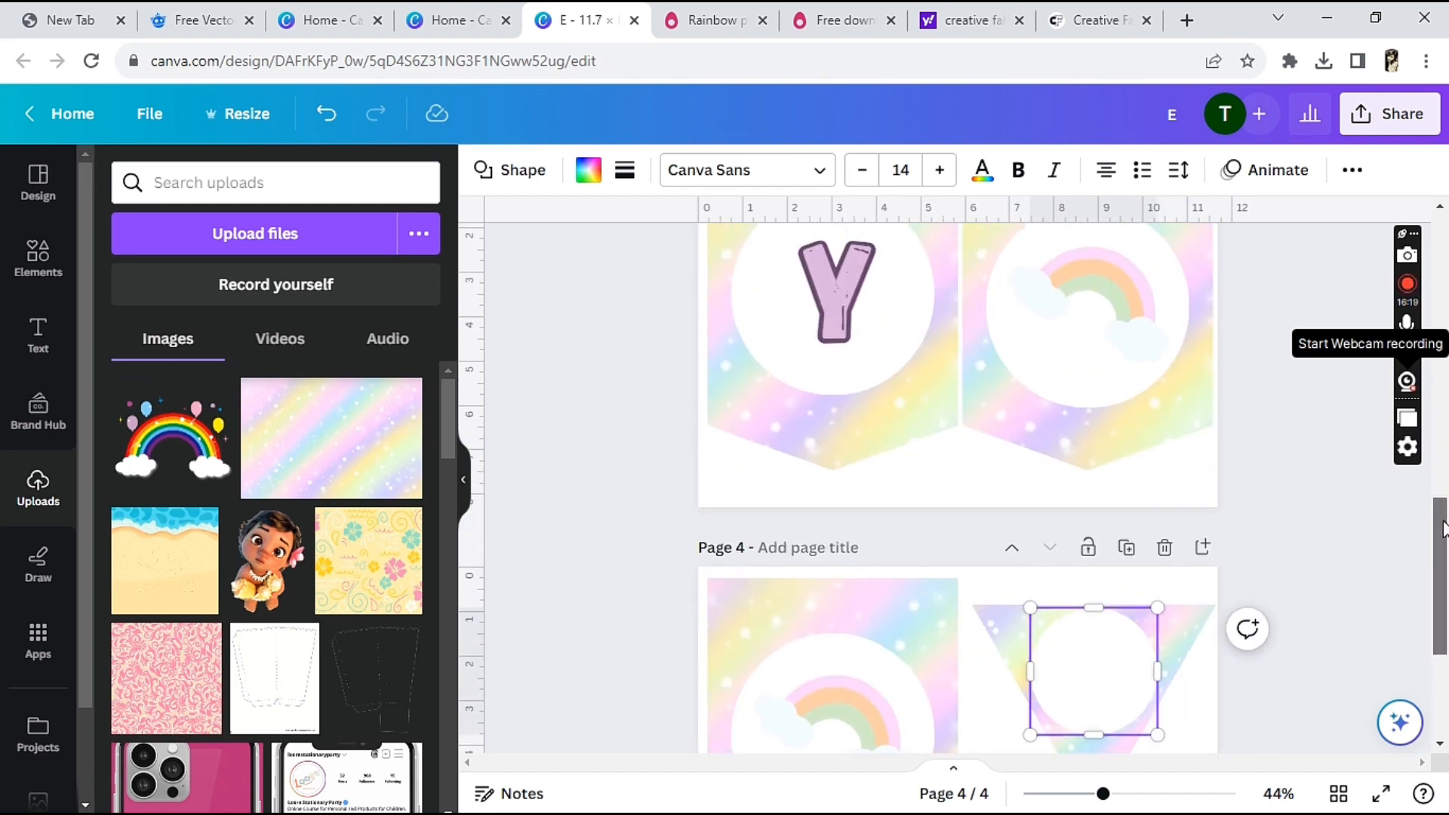
{"action": "left_click", "coordinate": [856, 326]}
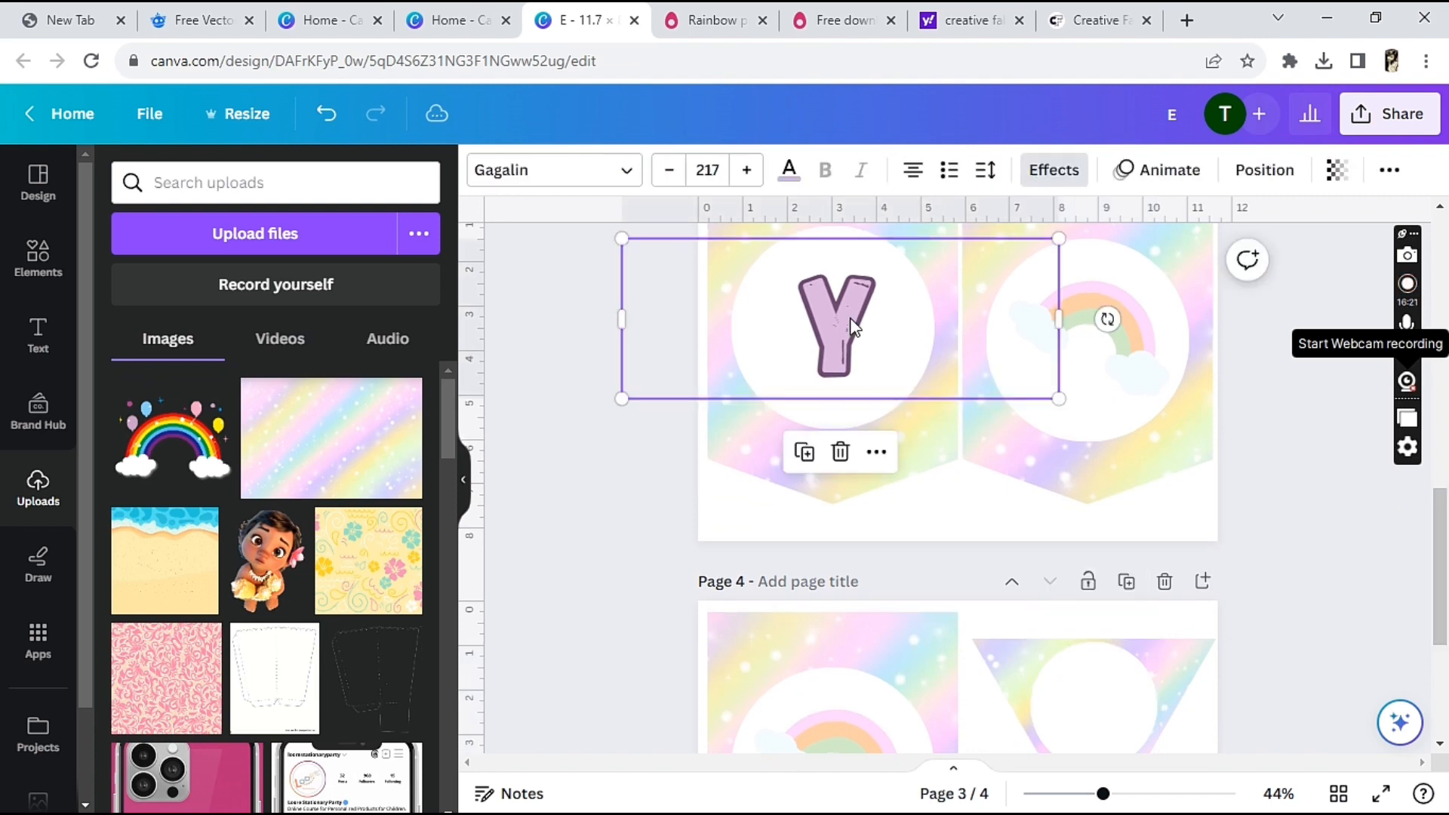
{"action": "left_click", "coordinate": [803, 451]}
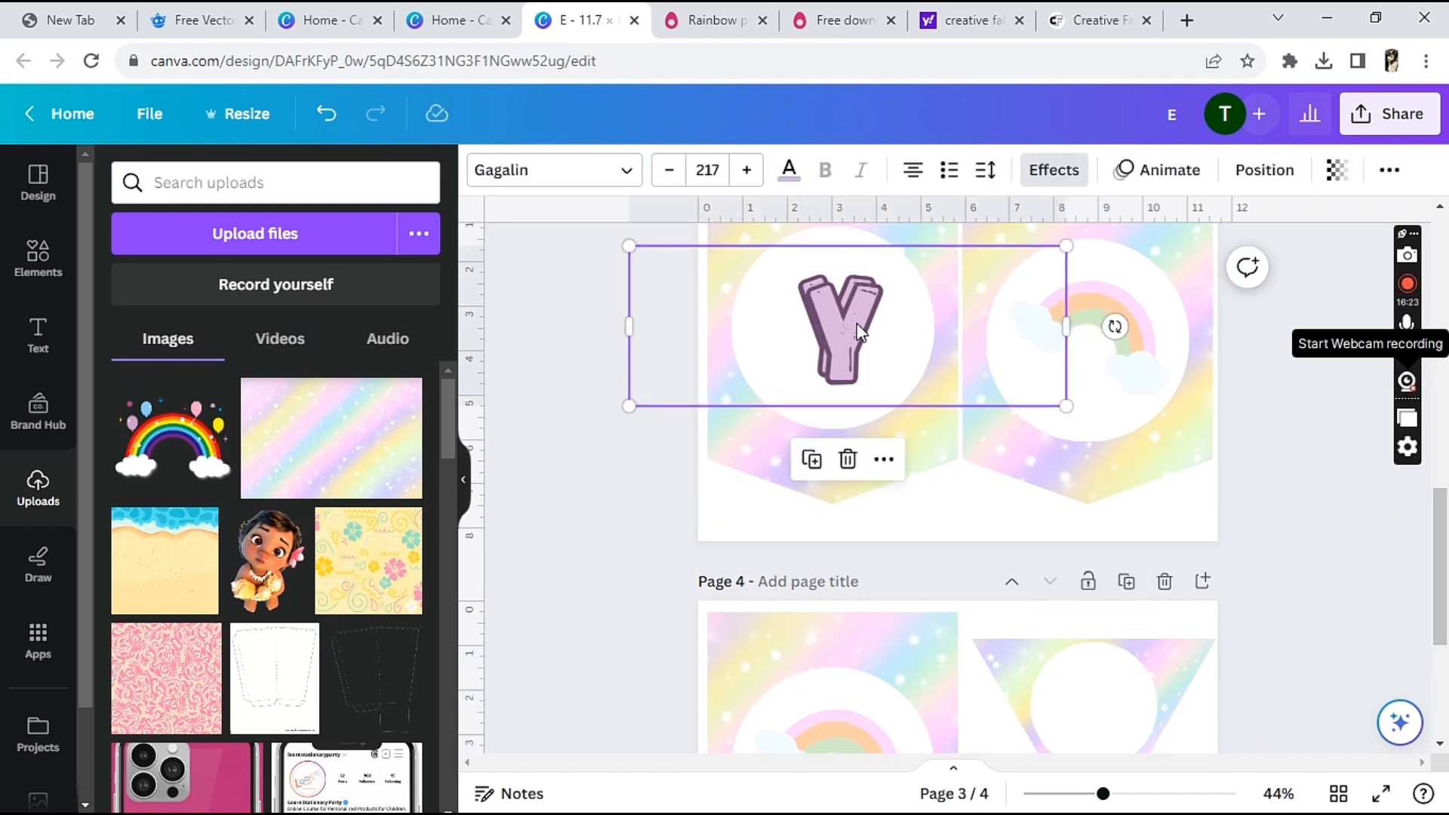
{"action": "left_click_drag", "start_coordinate": [861, 330], "coordinate": [1093, 702]}
{"action": "scroll", "coordinate": [1445, 589], "scroll_direction": "down", "scroll_amount": 3}
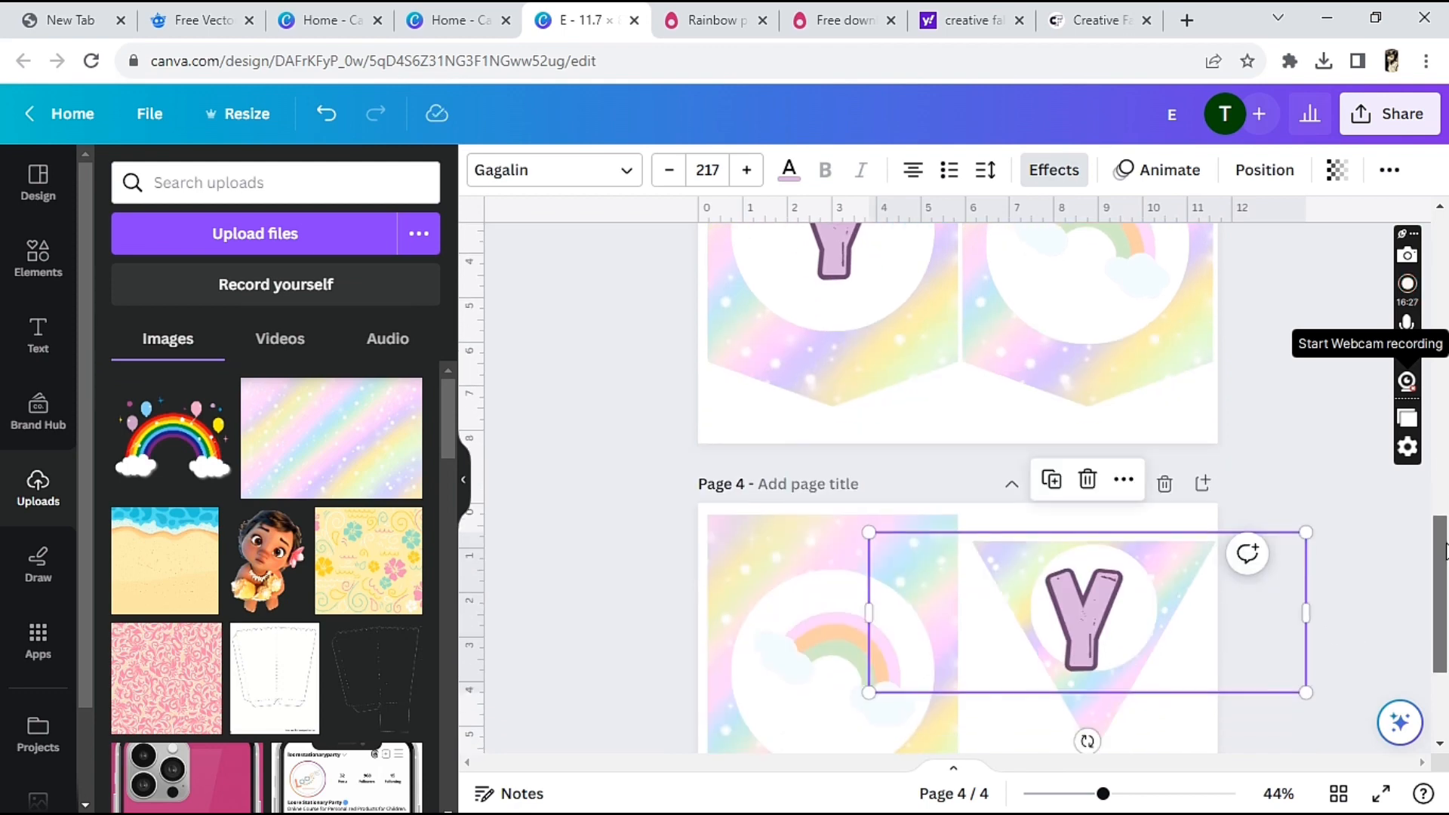
{"action": "left_click_drag", "start_coordinate": [1092, 476], "coordinate": [1112, 472]}
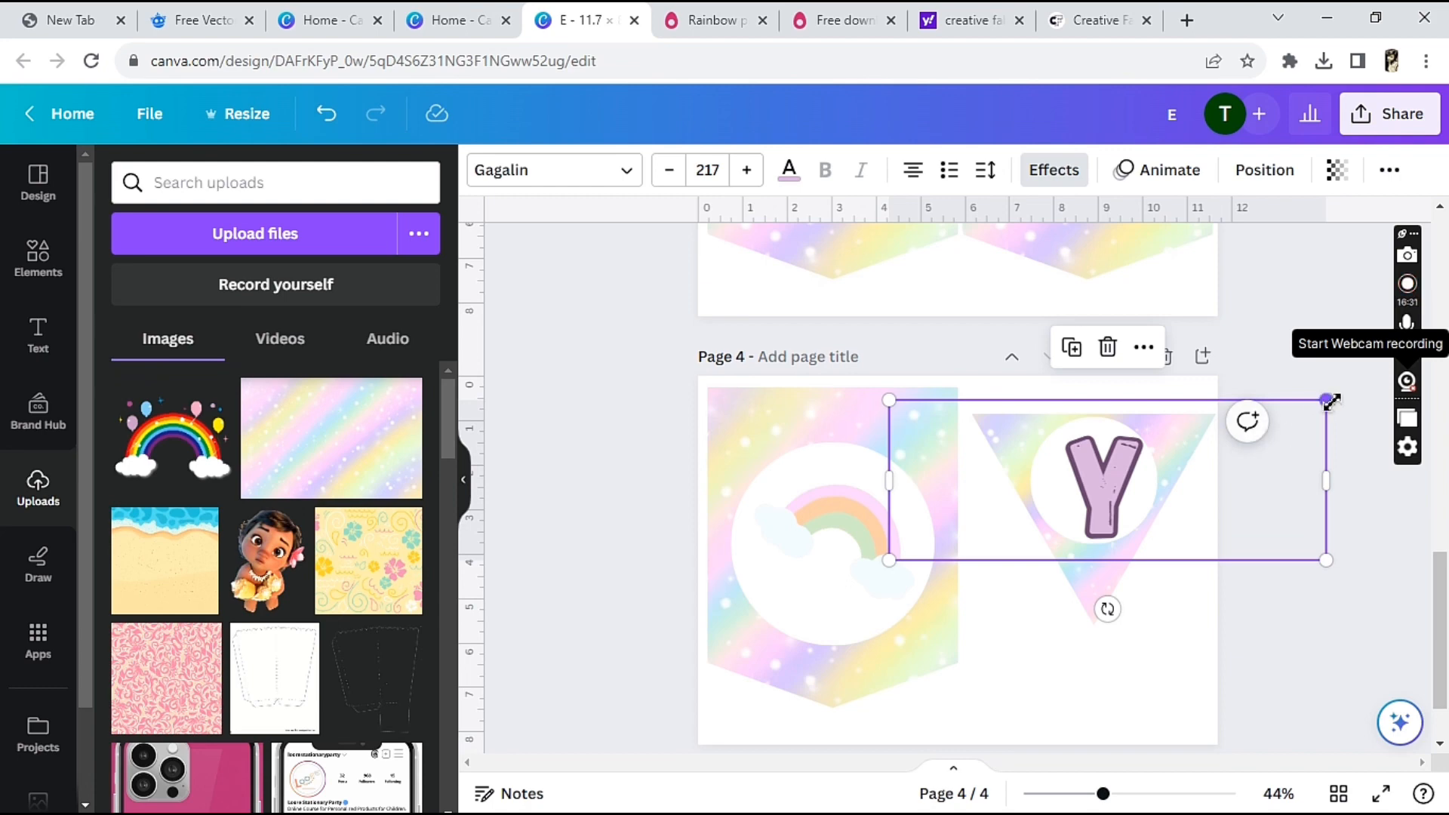
Shrink the copied letter Y to font size 200 and centre it within the triangle pennant's white circle
{"action": "left_click_drag", "start_coordinate": [1326, 400], "coordinate": [1292, 413]}
{"action": "left_click_drag", "start_coordinate": [1087, 495], "coordinate": [1101, 490]}
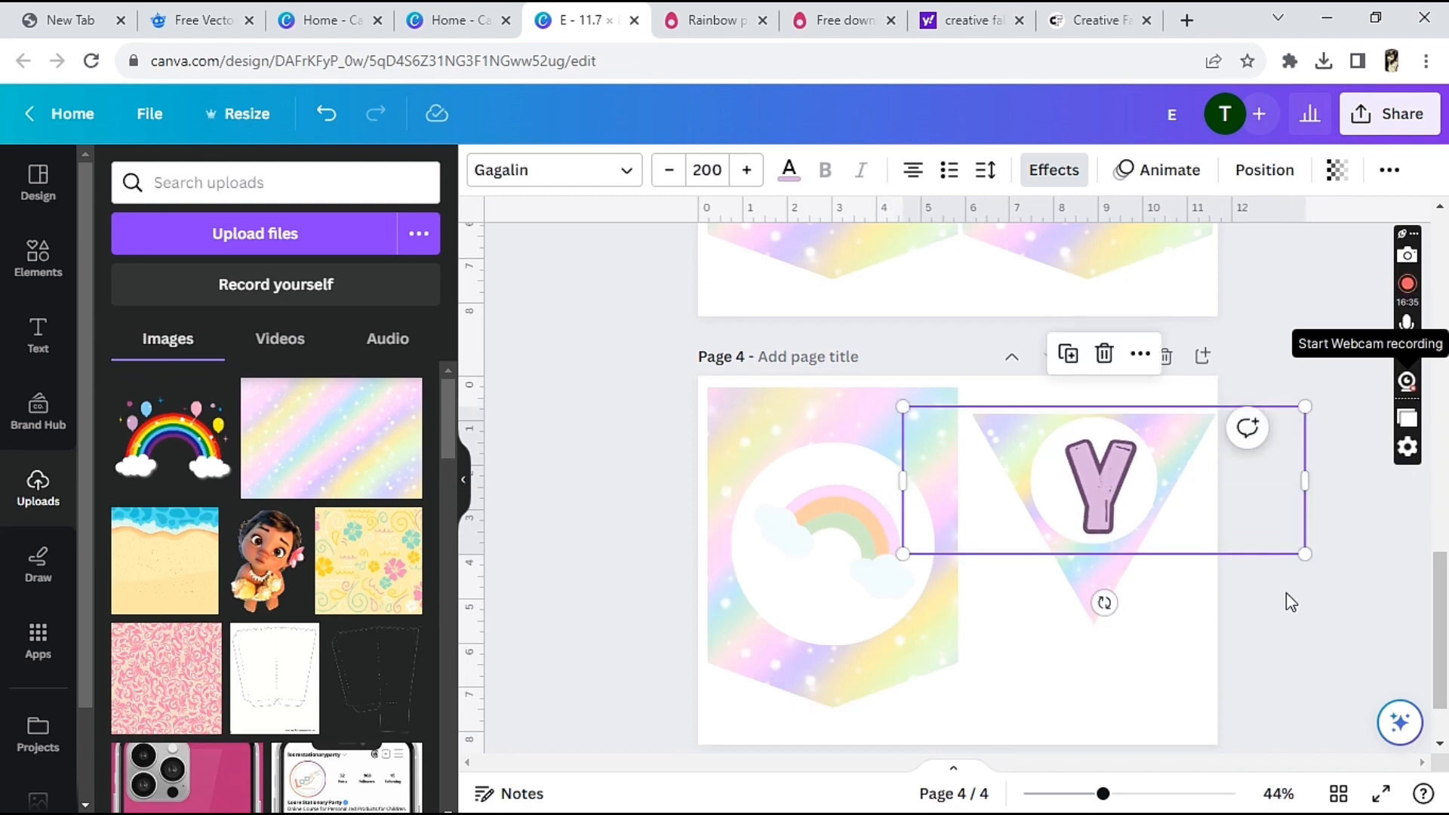
{"action": "left_click", "coordinate": [1302, 658]}
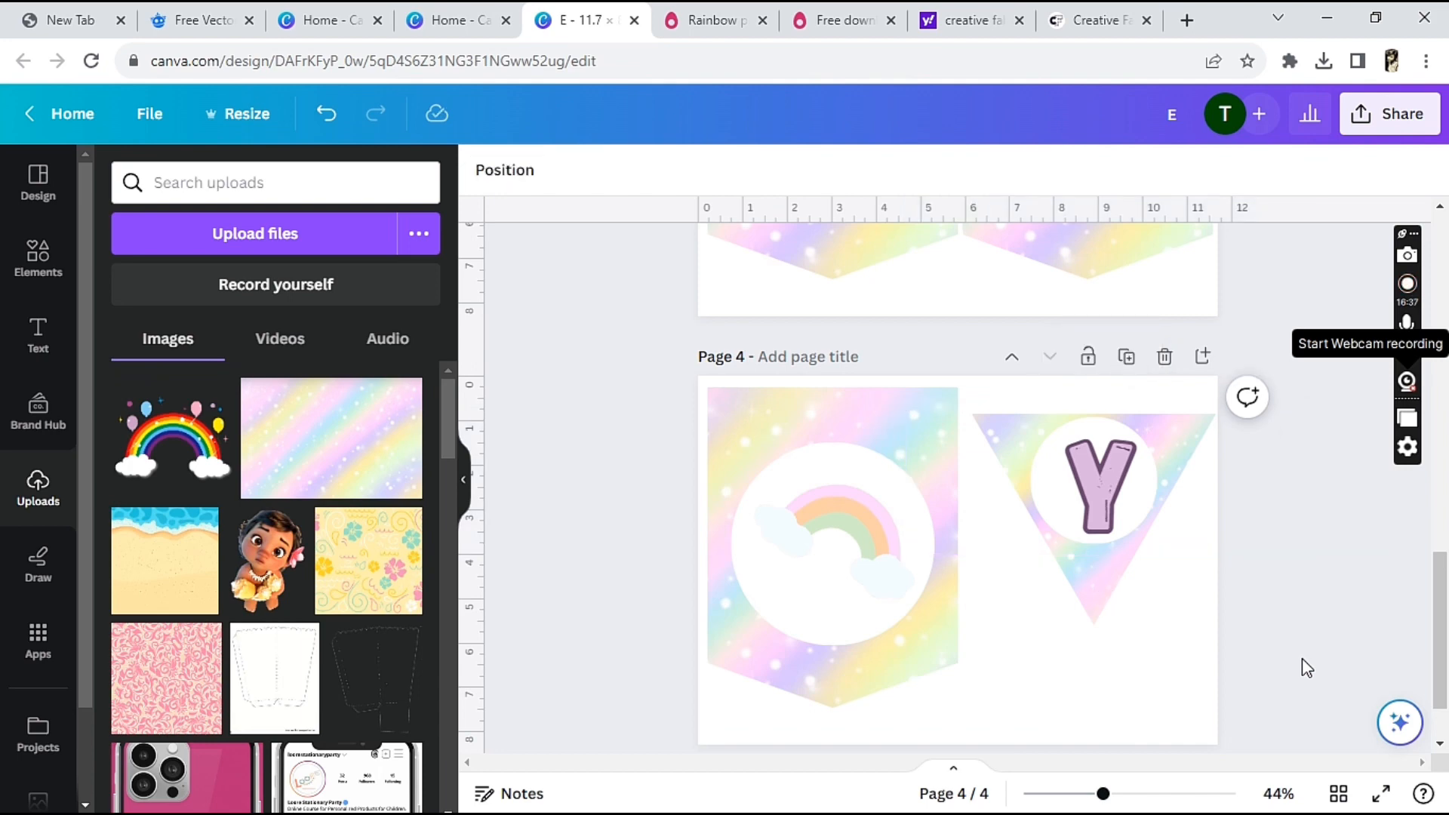